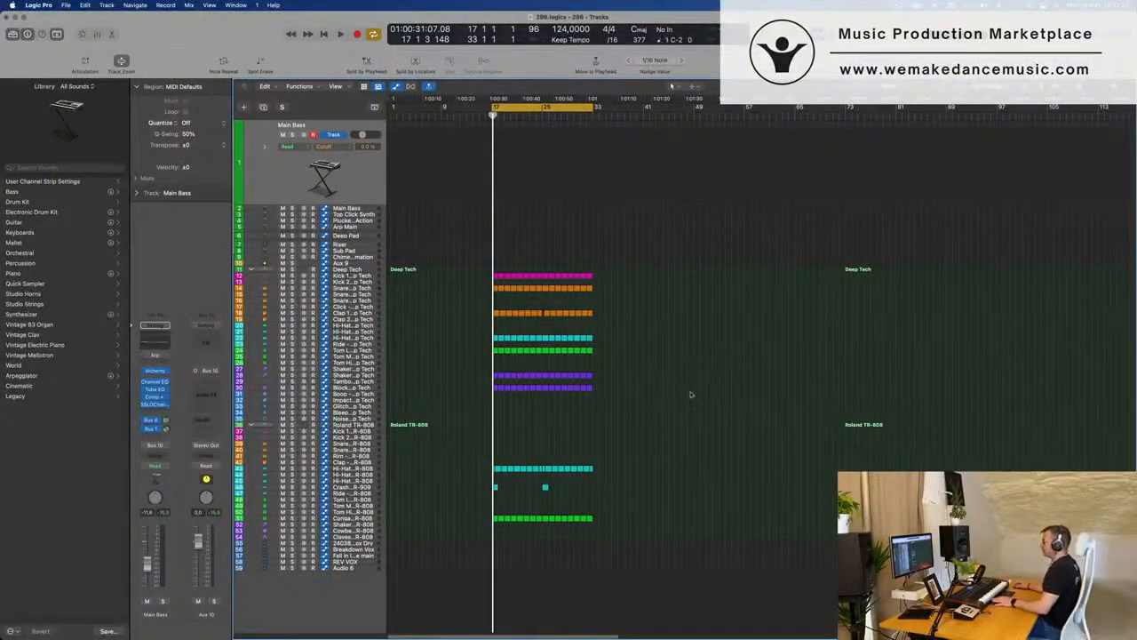
- Play the looped drum section across bars 17 to 33 and select the Kick 1 - Deep Tech track
key(space)
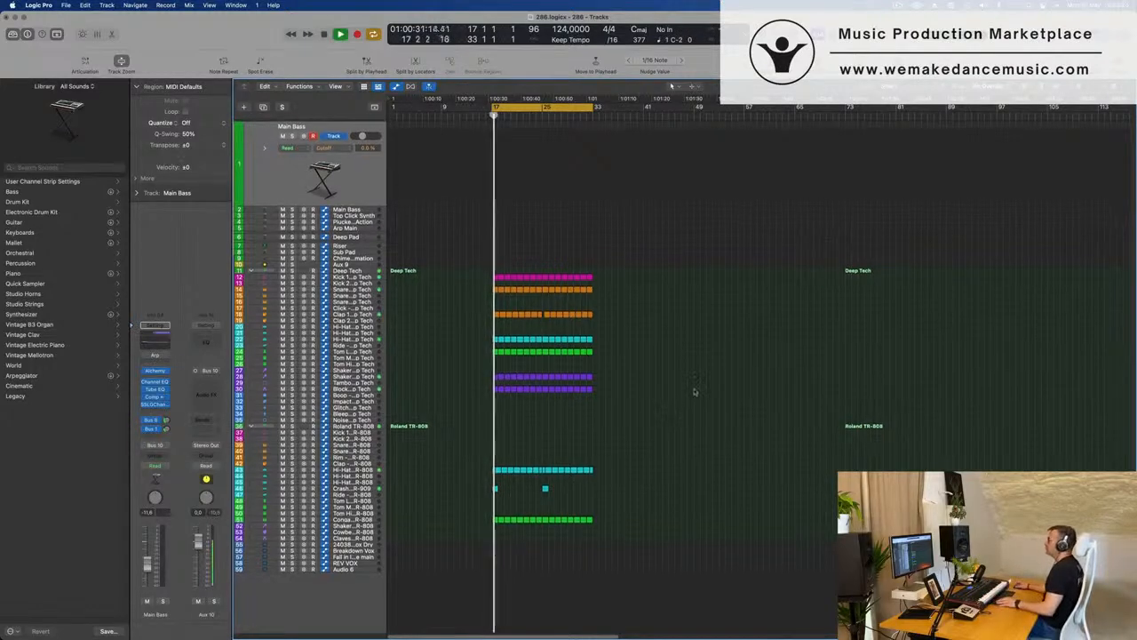
key(super+Right)
key(super+Right)
key(super+Right)
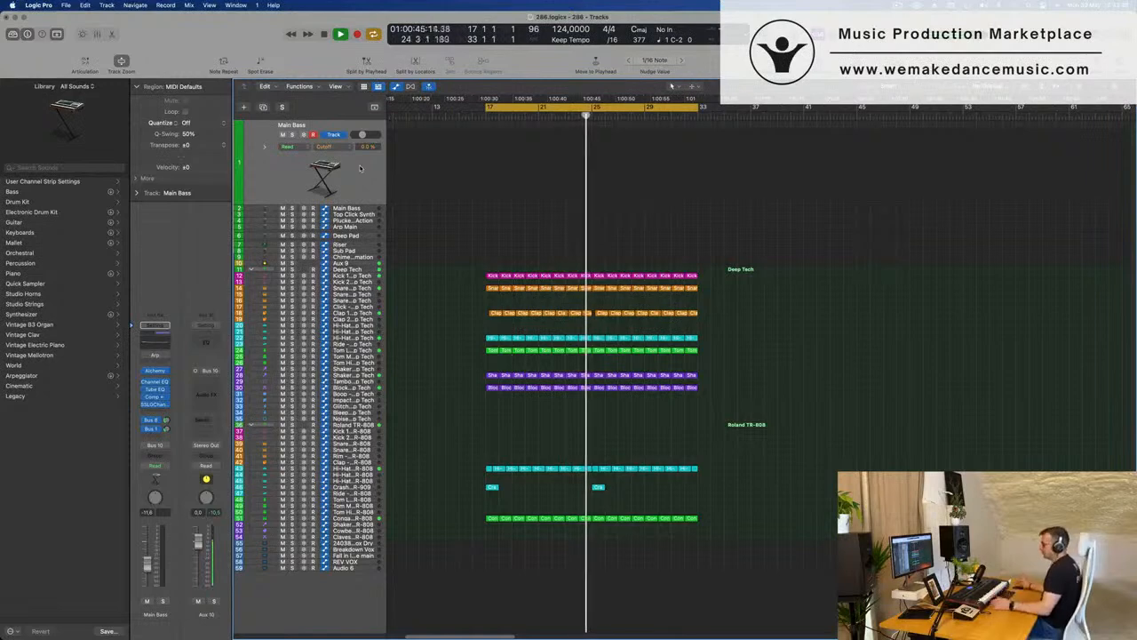
key(space)
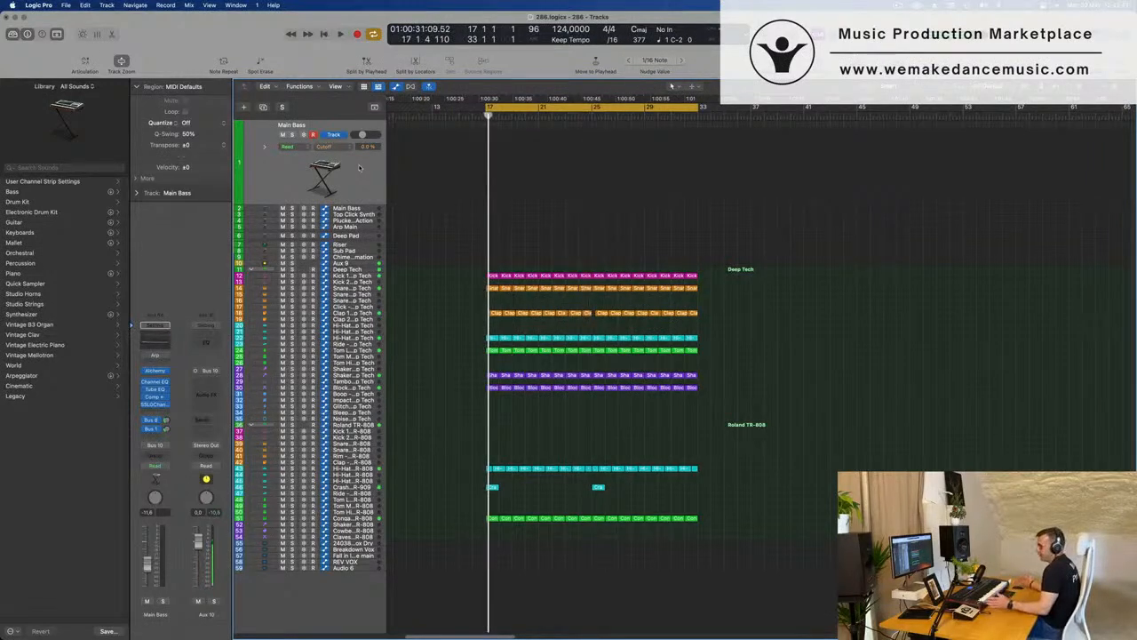
key(space)
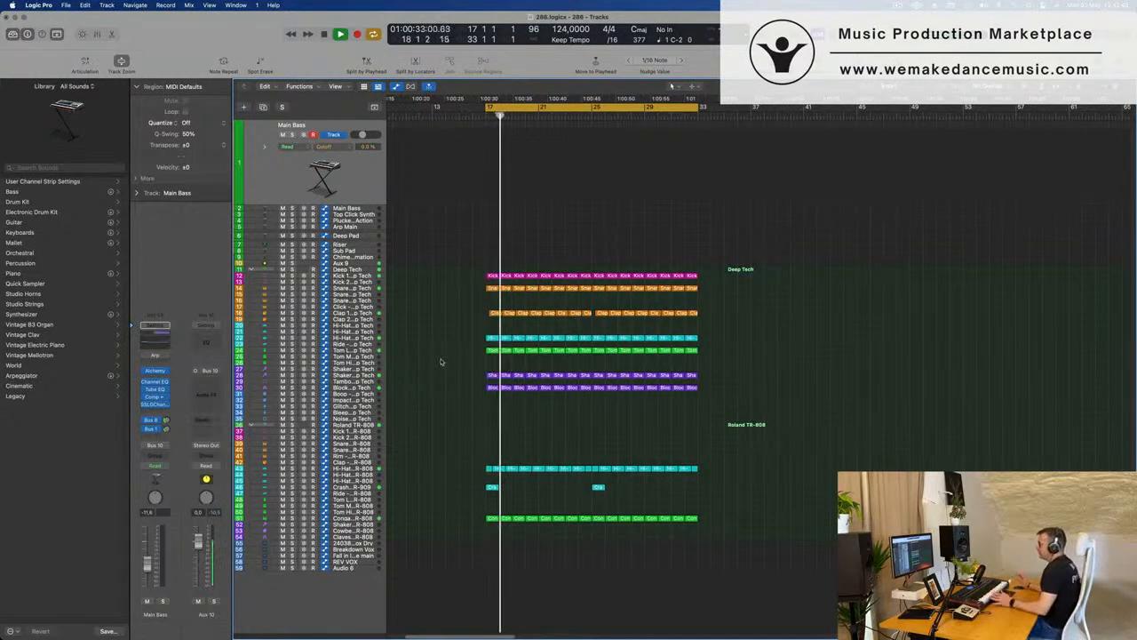
click(366, 275)
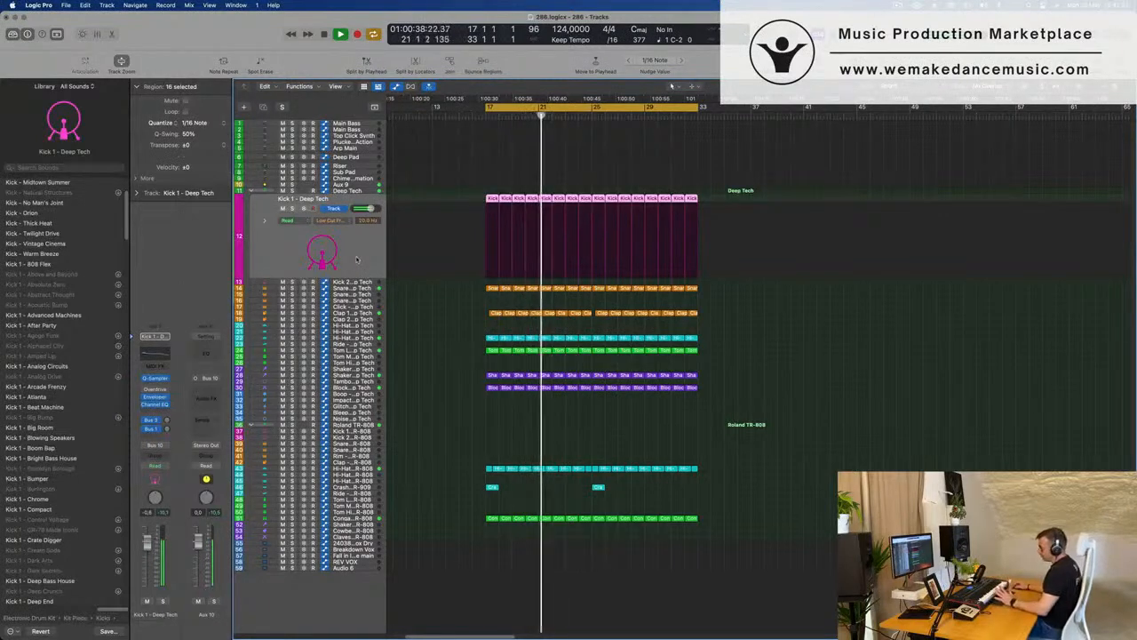
- Select the first Main Bass track and inspect the settings of its Channel EQ and Vintage Tube EQ
click(367, 123)
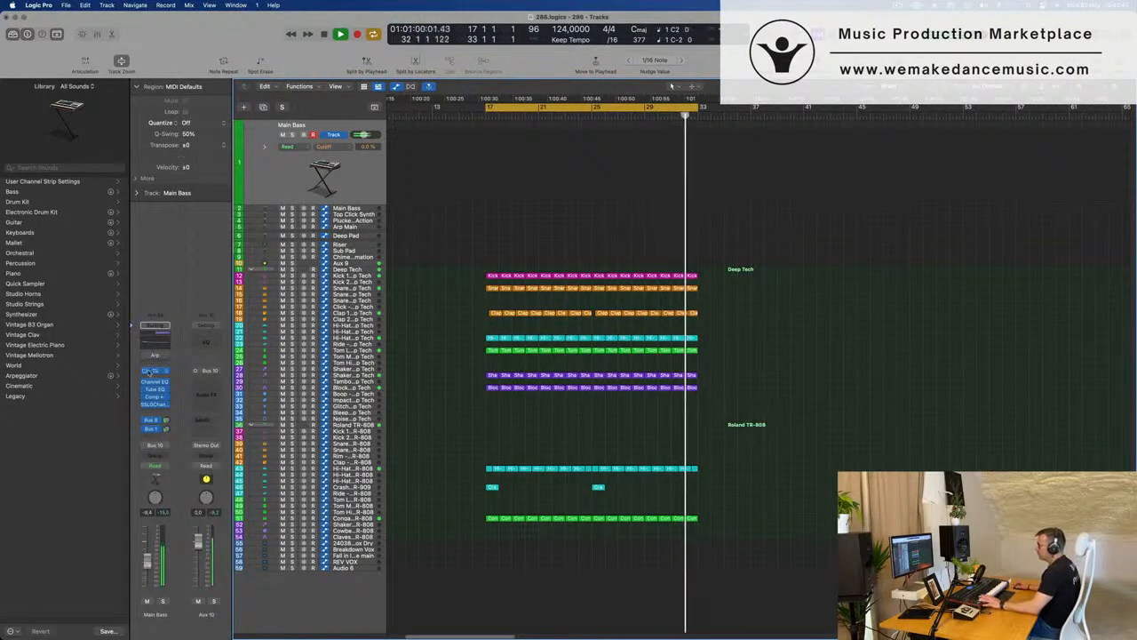
click(154, 384)
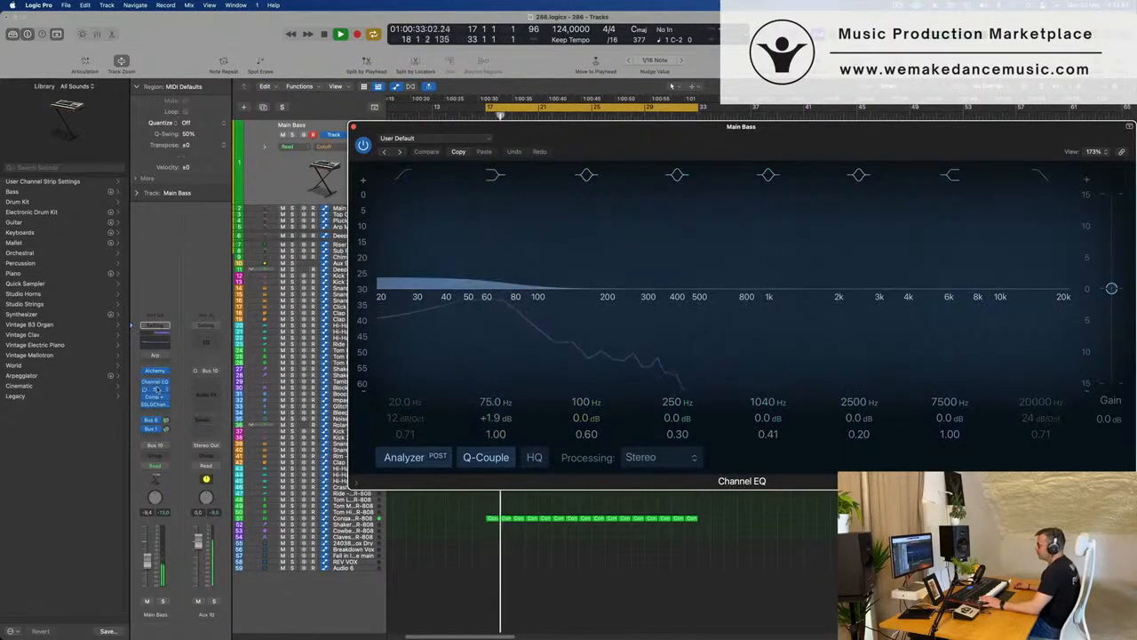
click(154, 389)
drag(524, 167, 662, 172)
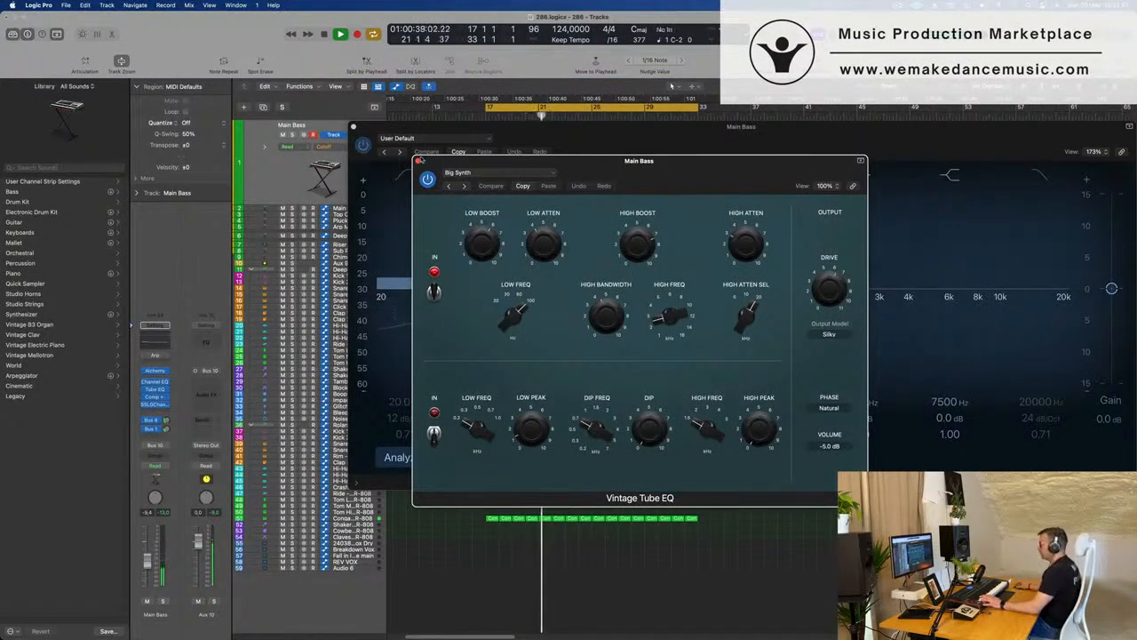
click(418, 161)
click(354, 127)
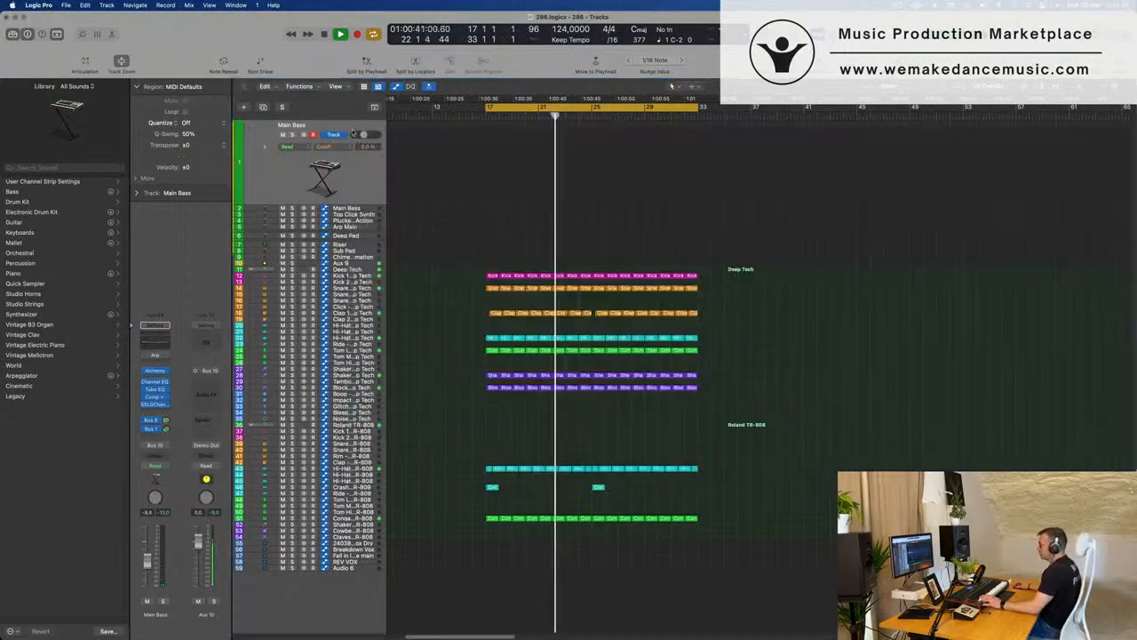
- Inspect the settings of the Compressor and SSLGChannel plug-ins on the Main Bass track, arranging their windows side by side
click(155, 397)
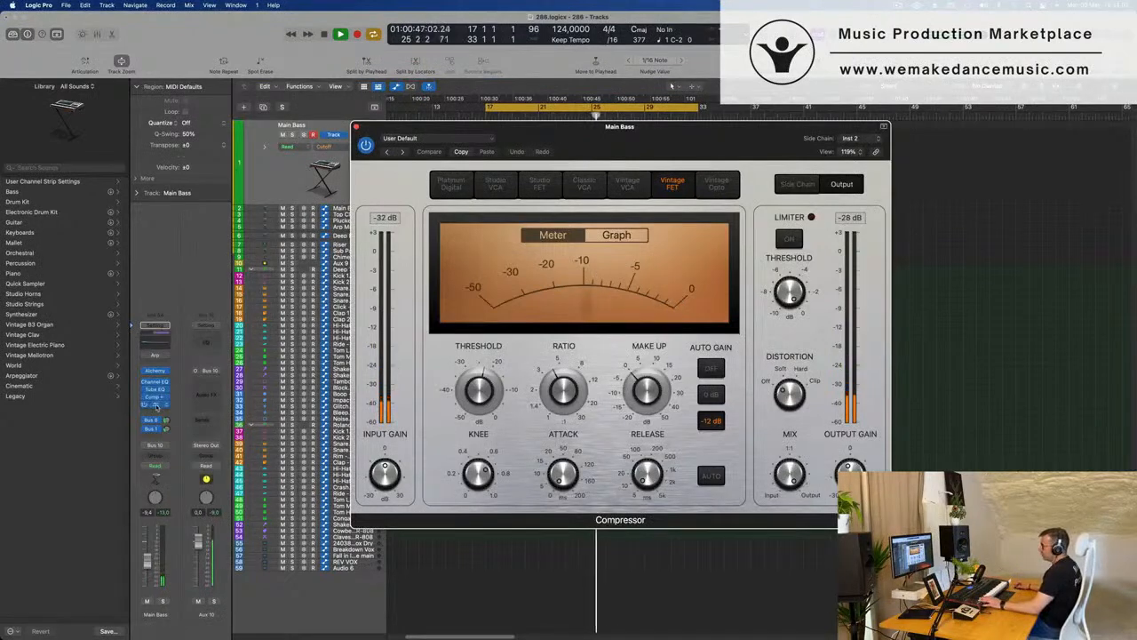
click(155, 404)
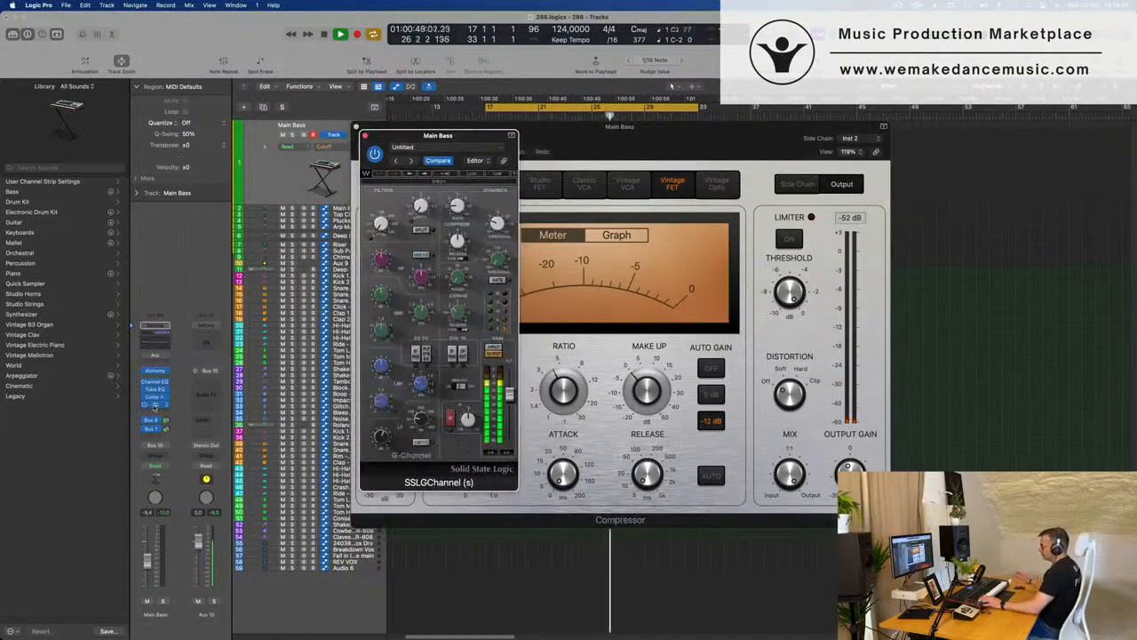
drag(581, 134, 833, 192)
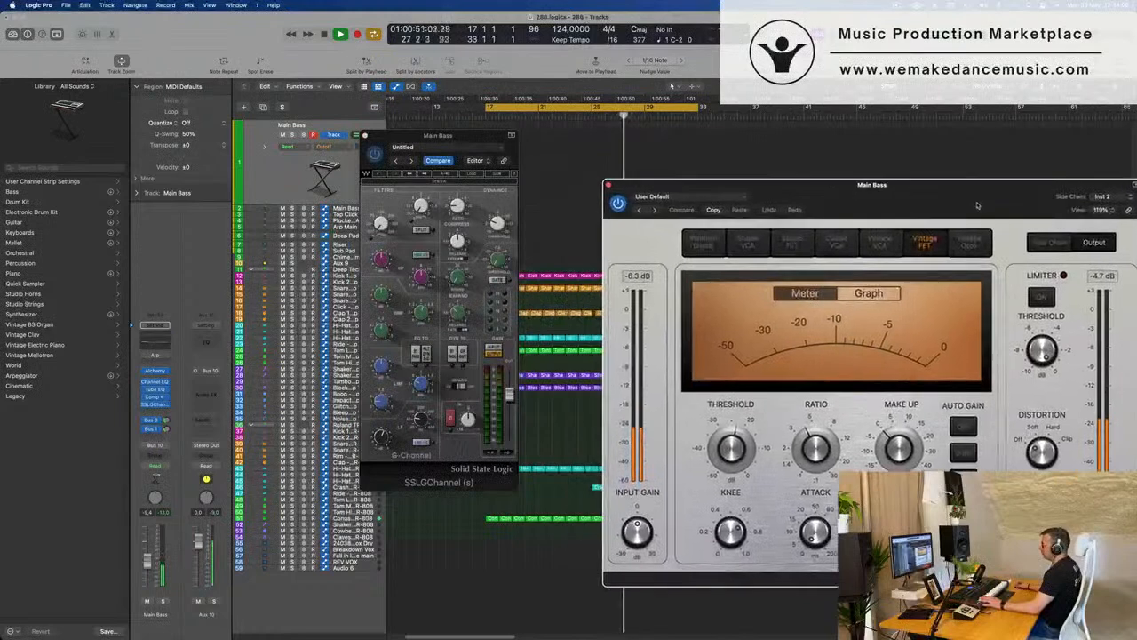
drag(469, 140, 438, 142)
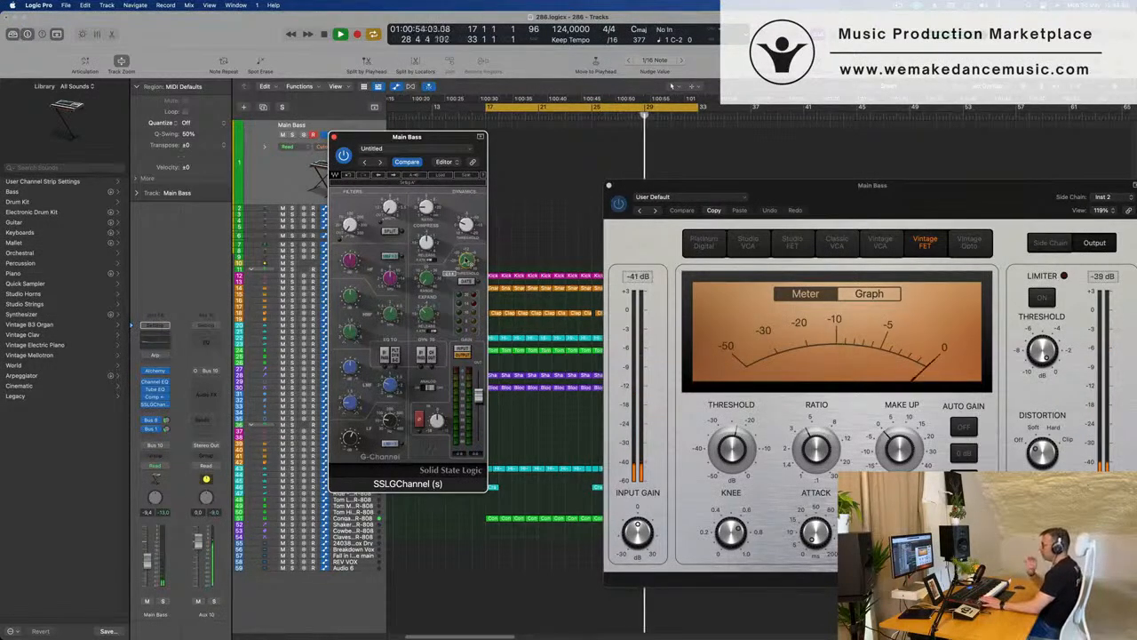
drag(423, 140, 952, 270)
drag(854, 199, 736, 231)
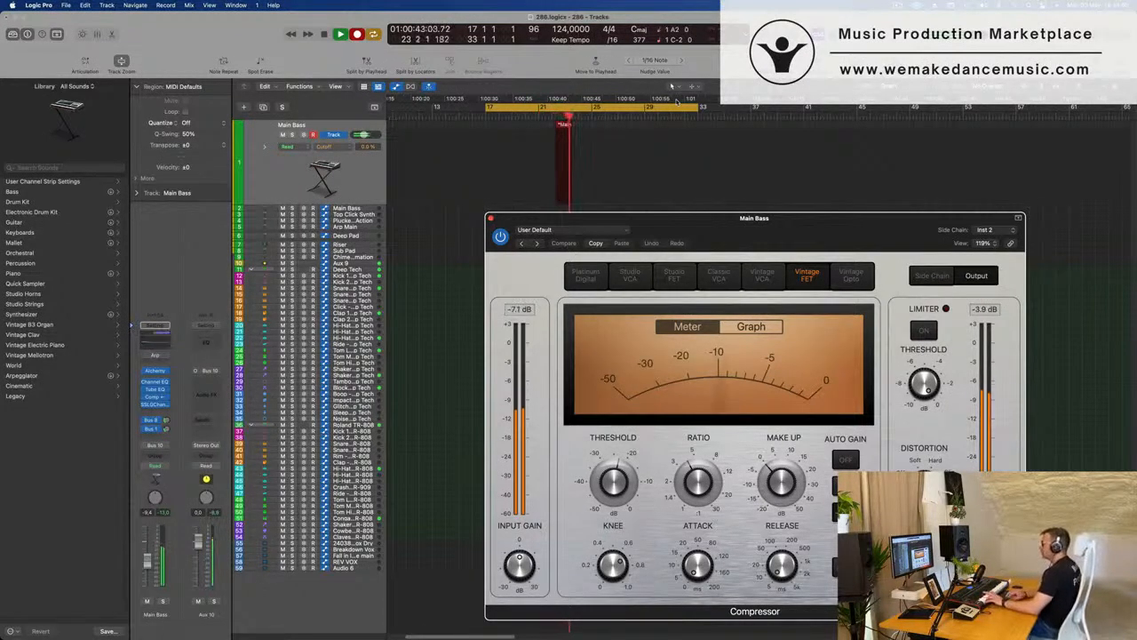
- Finish recording the bass take on the Main Bass track and move the recorded region to start at bar 17
key(space)
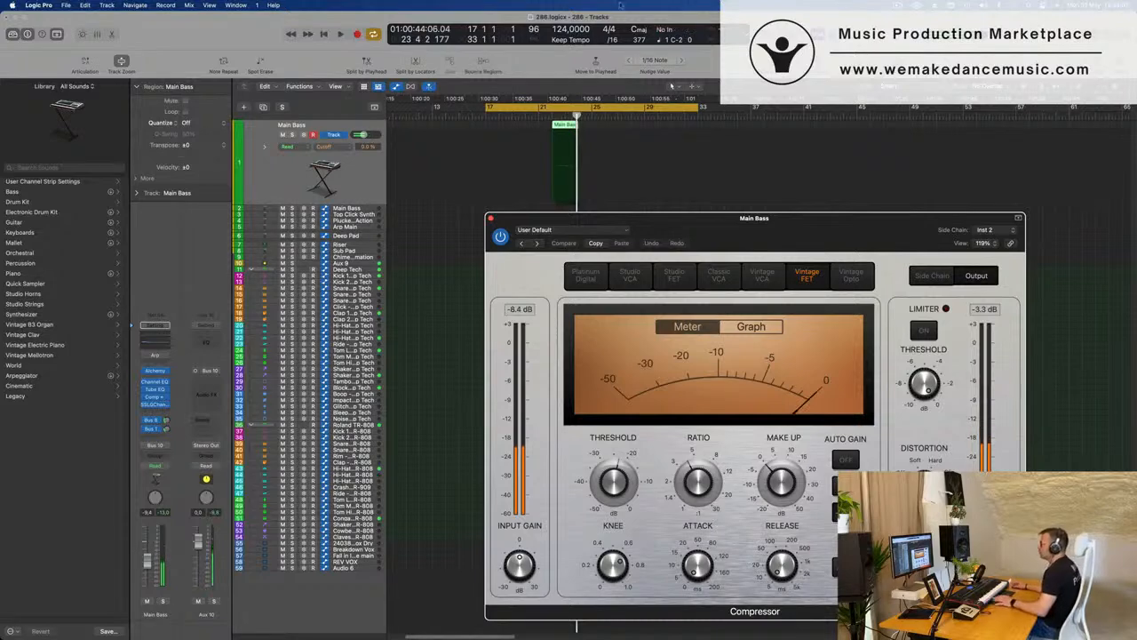
drag(567, 129, 502, 129)
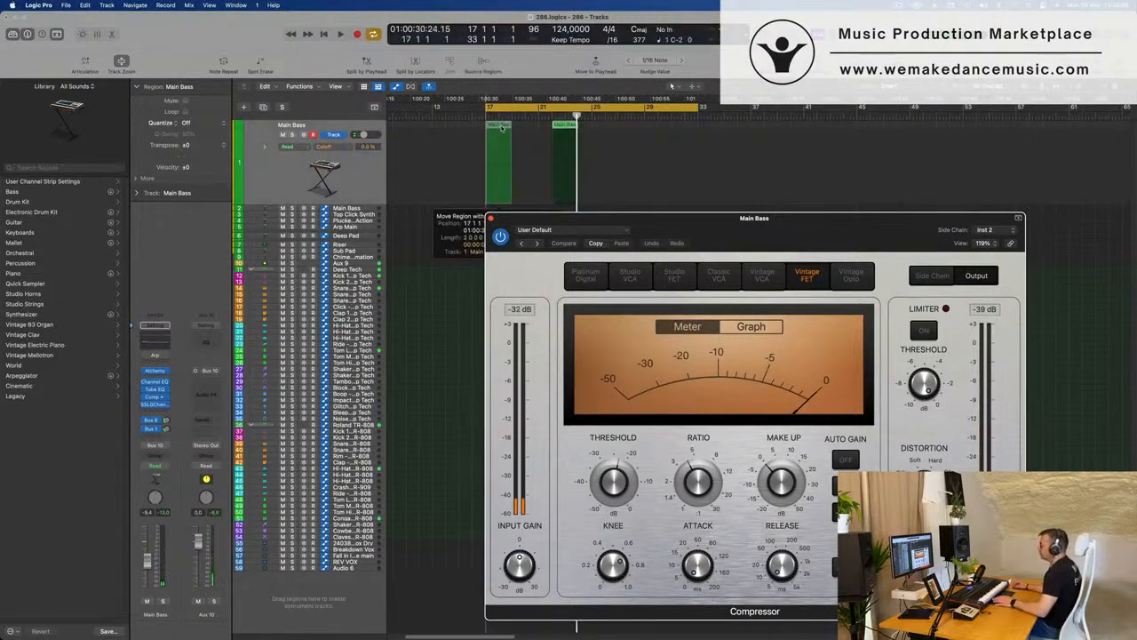
drag(591, 218, 896, 202)
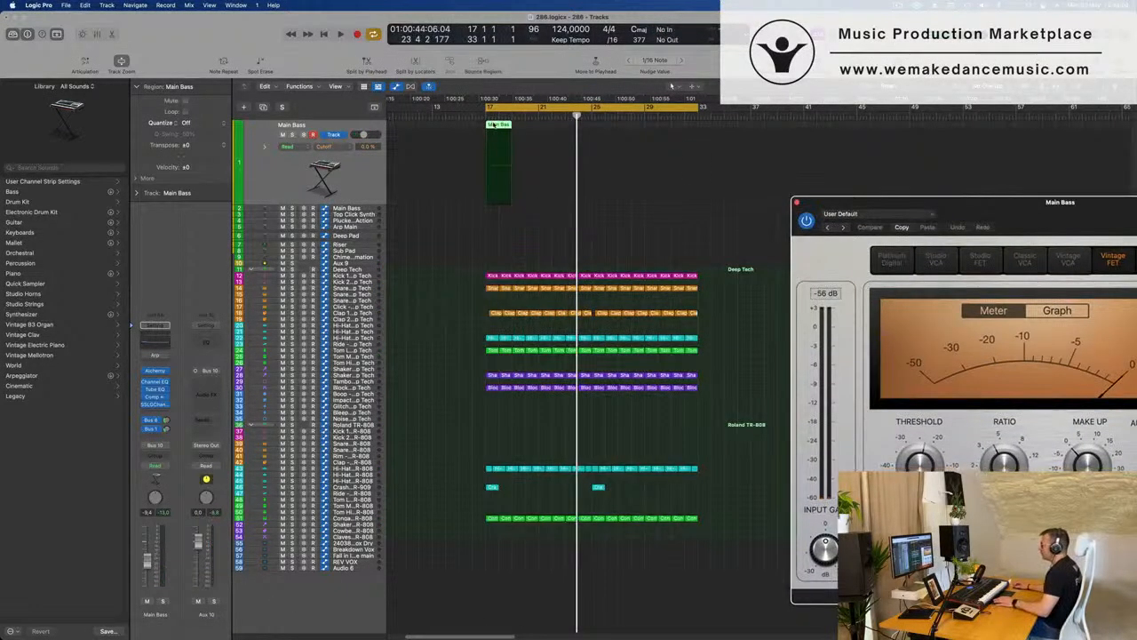
- Open the recorded Main Bass region in the Piano Roll
click(494, 125)
double_click(492, 126)
scroll(474, 507, down, 10)
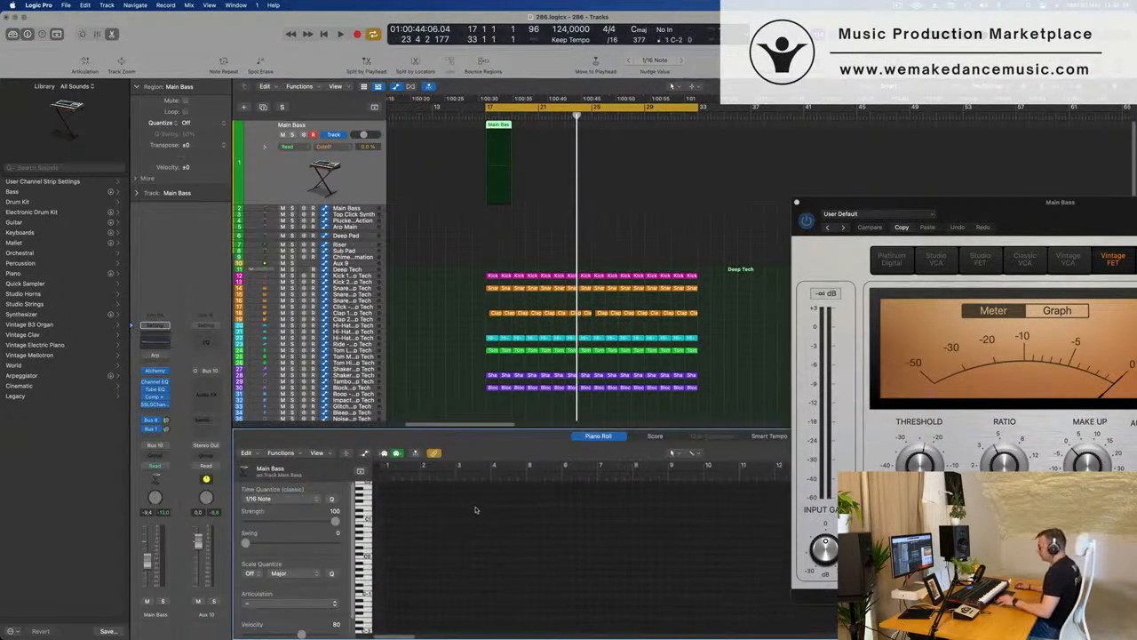
click(580, 193)
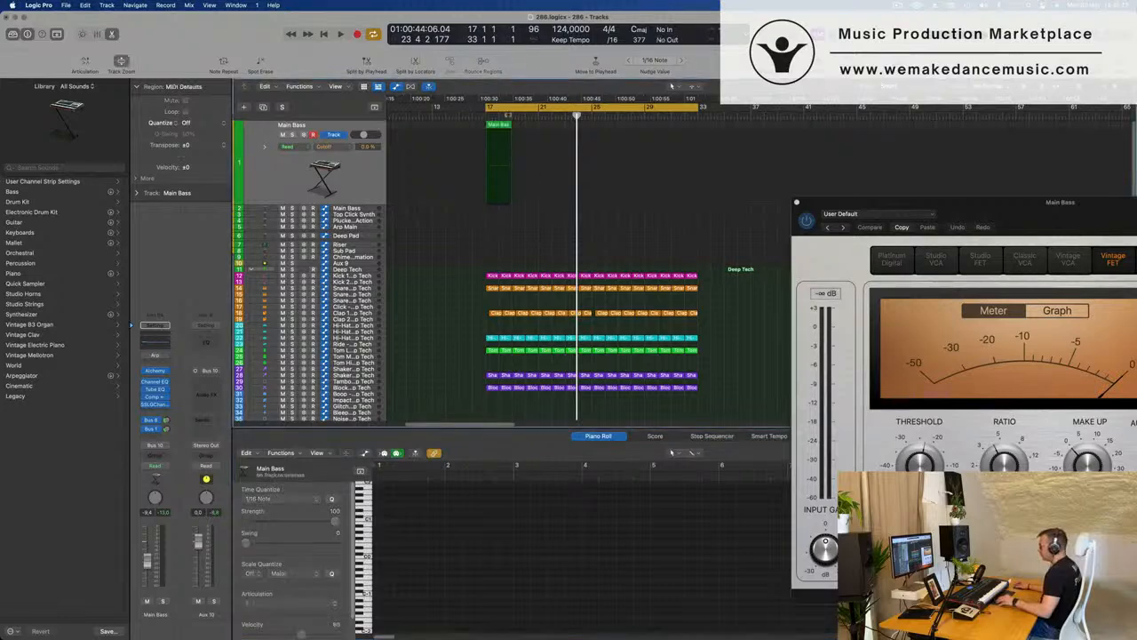
click(500, 130)
key(space)
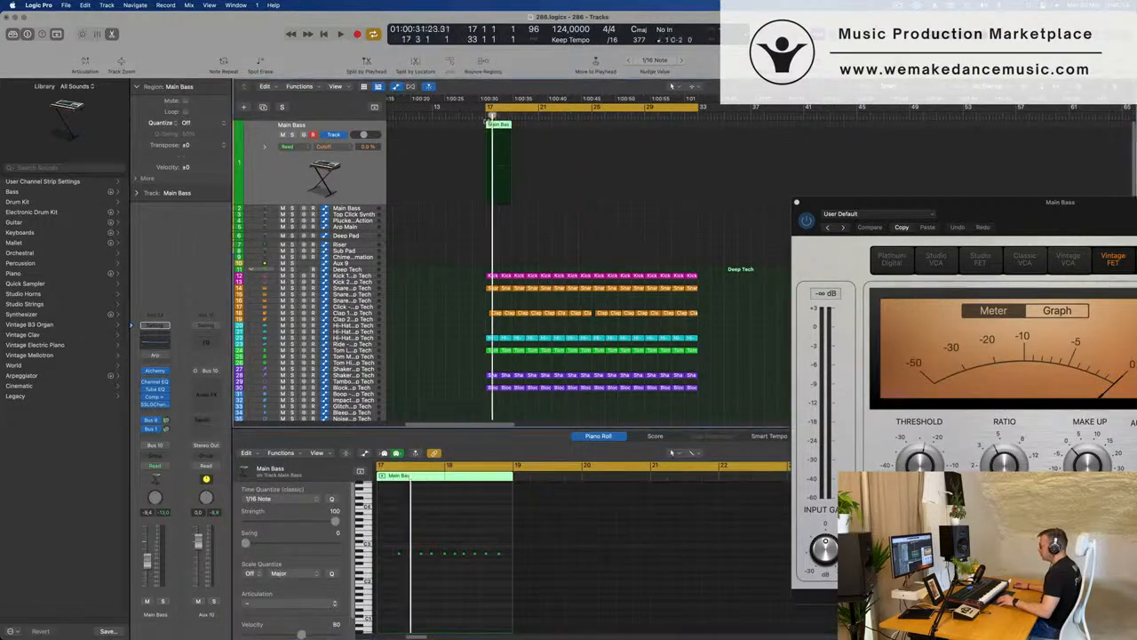
- Shift all notes of the Main Bass region about one beat earlier and audition the pattern with the drums
key(super+Right)
key(super+Right)
key(super+Right)
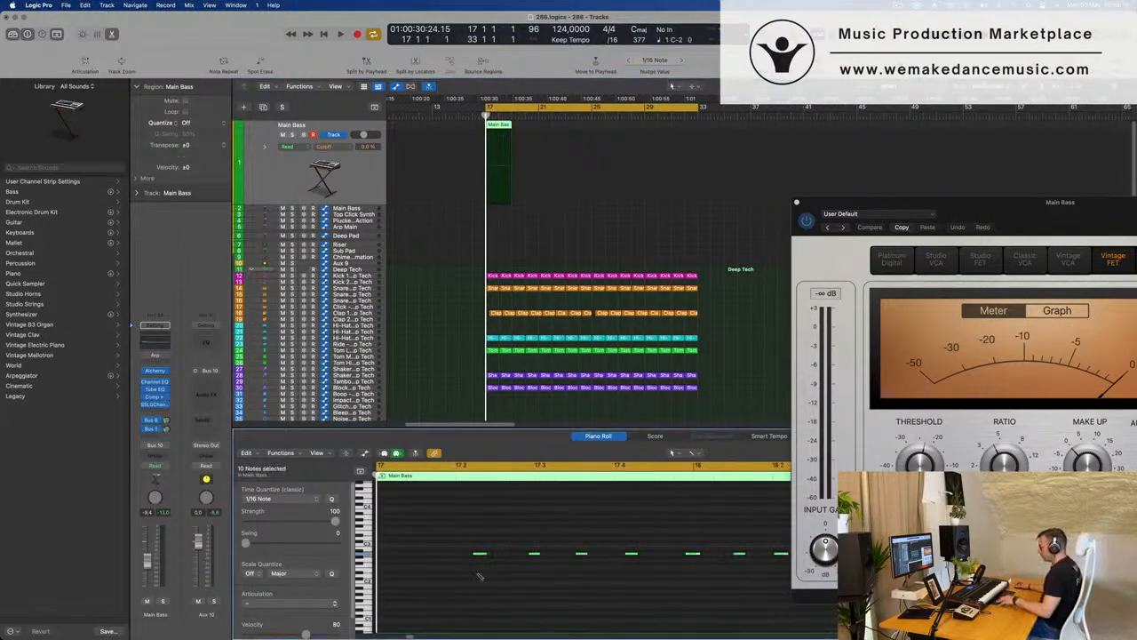
key(super+Left)
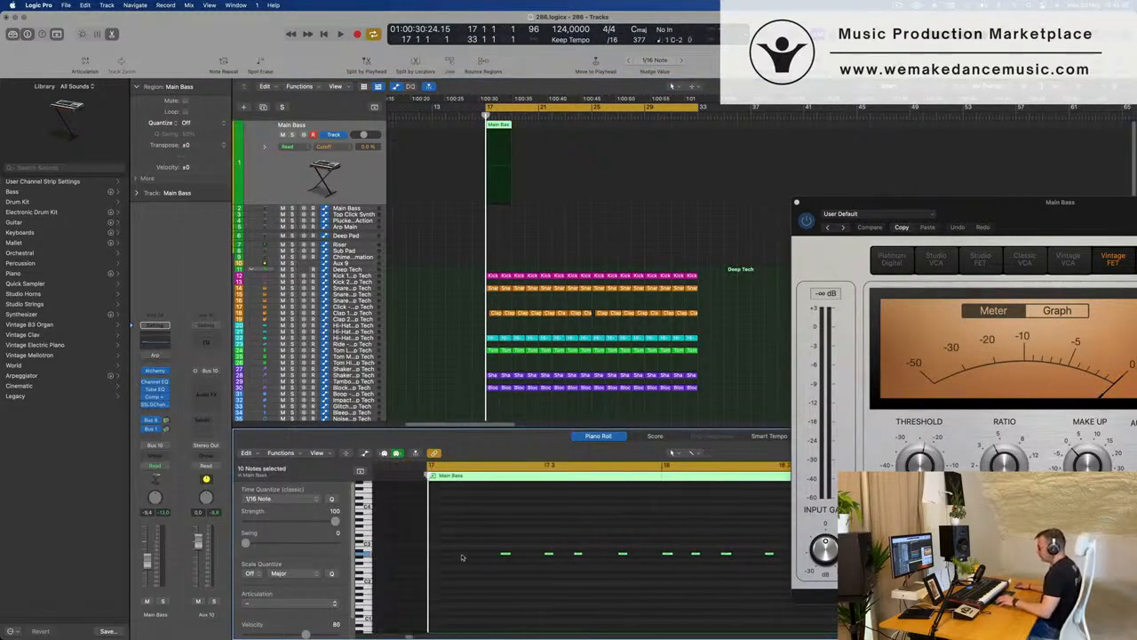
drag(506, 555, 446, 556)
key(space)
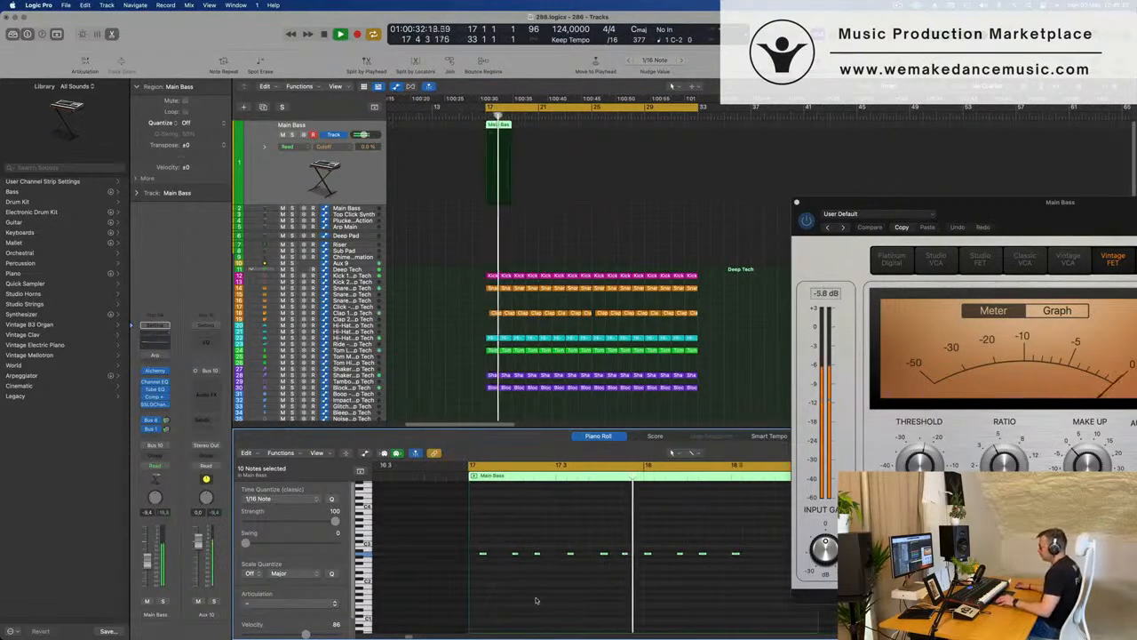
key(super+Left)
key(space)
key(space)
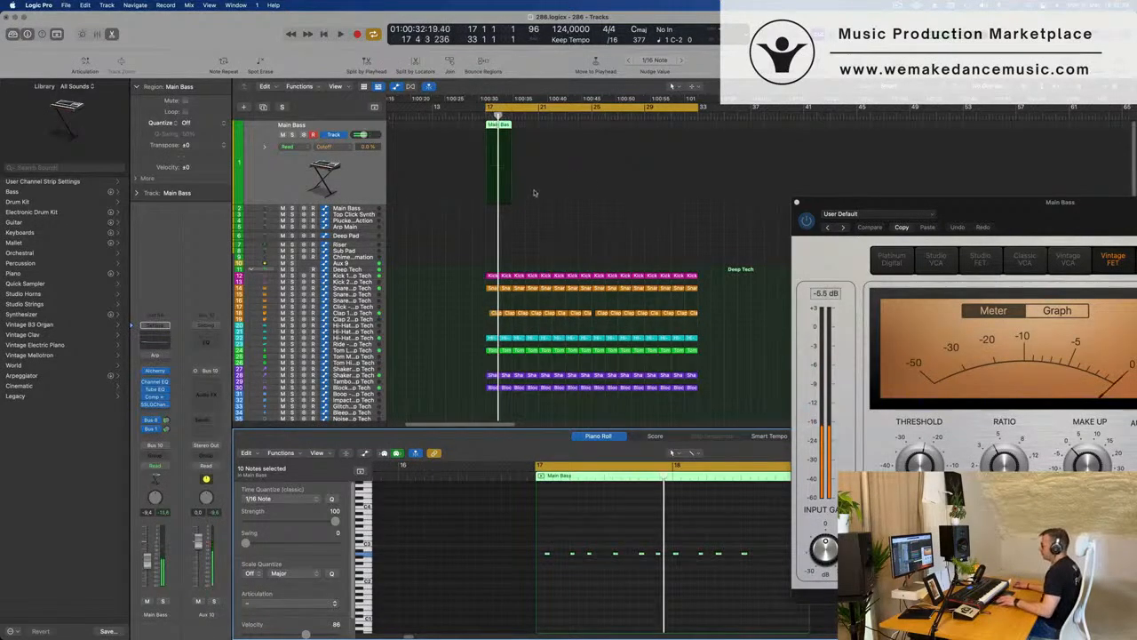
- Split the Main Bass region at bar 18, delete its second half and play back the remaining one-bar loop
key(super+Right)
key(super+Right)
key(super+Right)
key(super+Right)
super+double_click(502, 124)
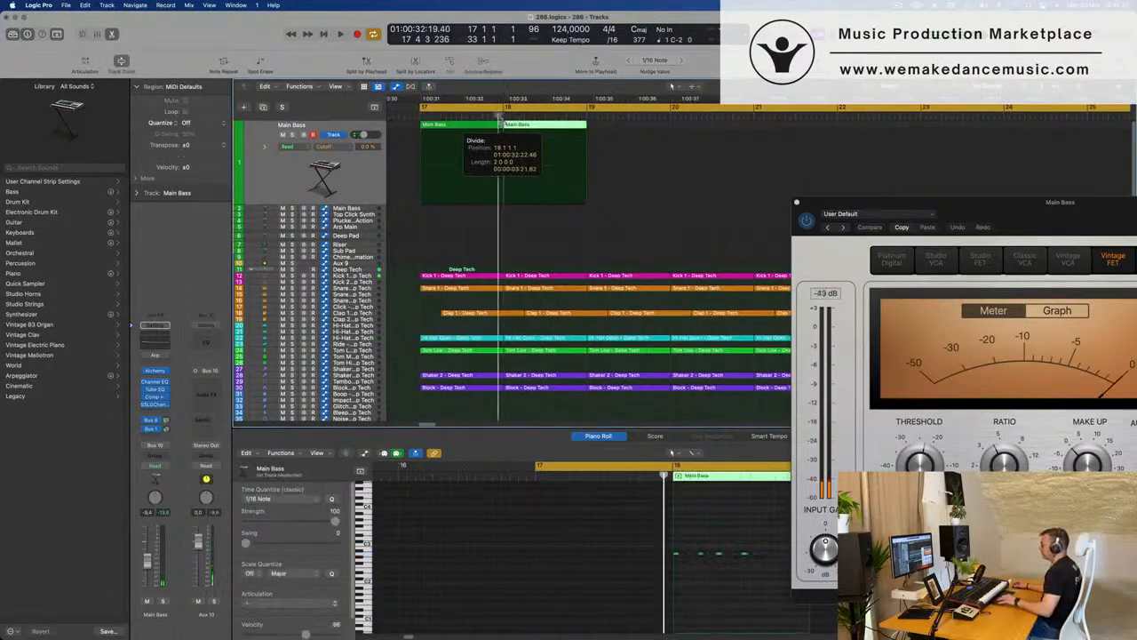
key(Delete)
key(space)
key(super+Left)
key(super+Left)
key(super+Left)
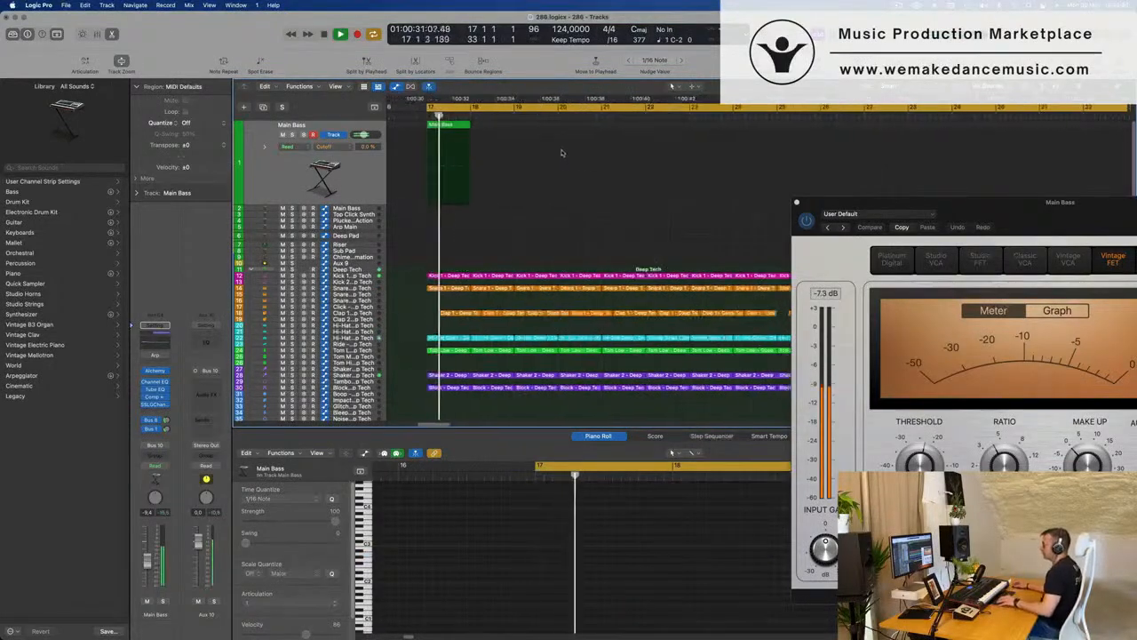
scroll(526, 139, left, 2)
key(space)
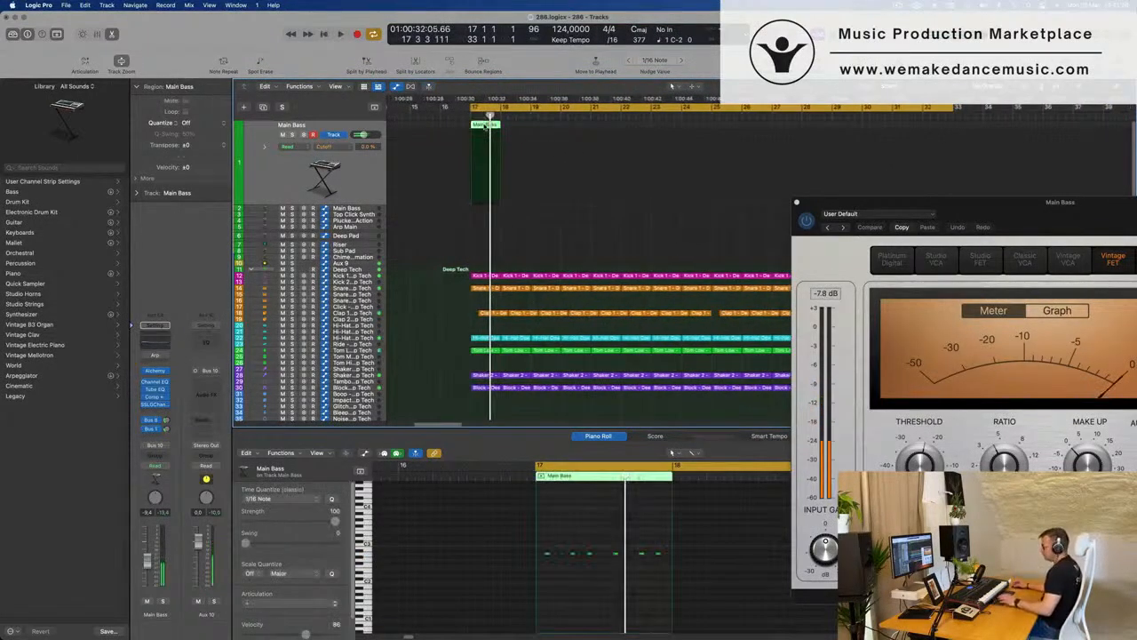
- Repeat the one-bar Main Bass region to fill bars 17 to 33 and select all regions on the track
key(super+r)
key(super+r)
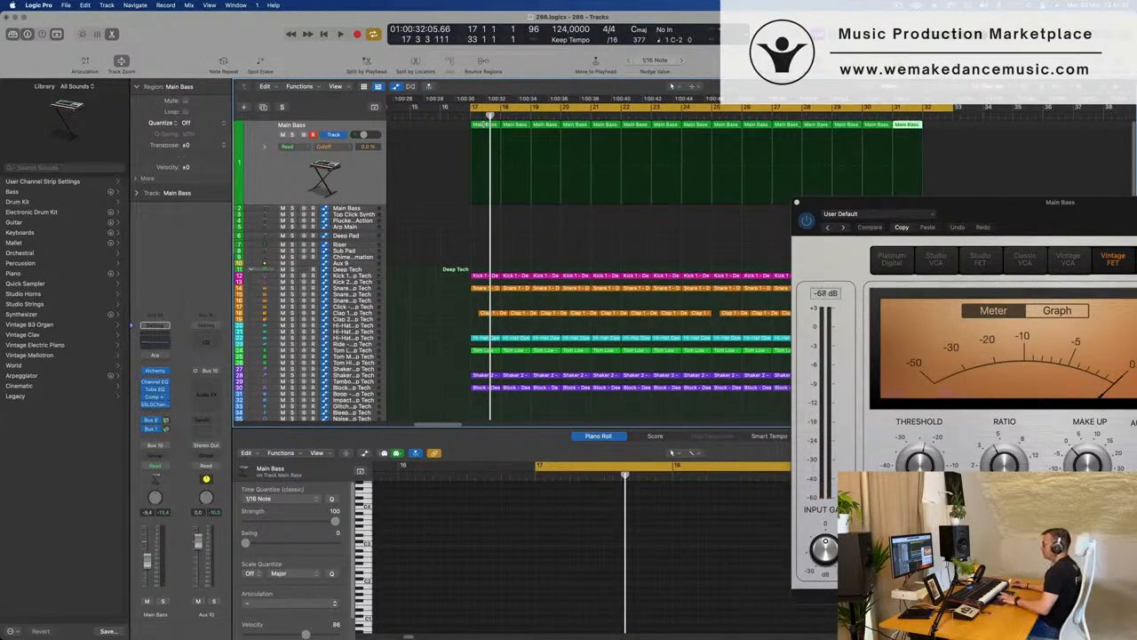
click(364, 178)
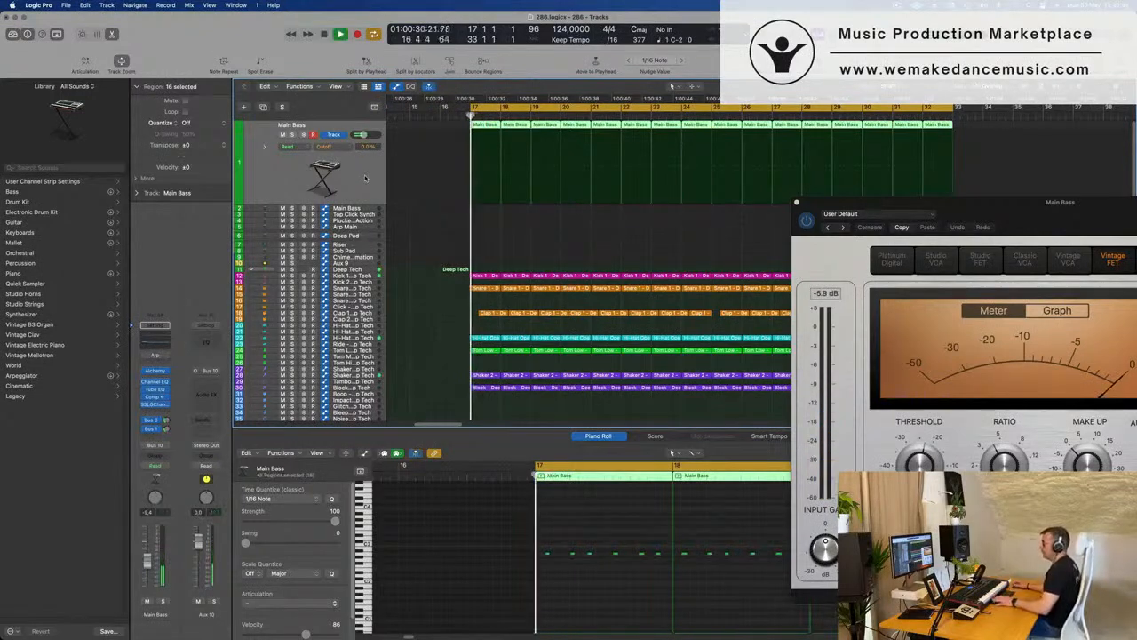
key(super+Right)
key(super+Left)
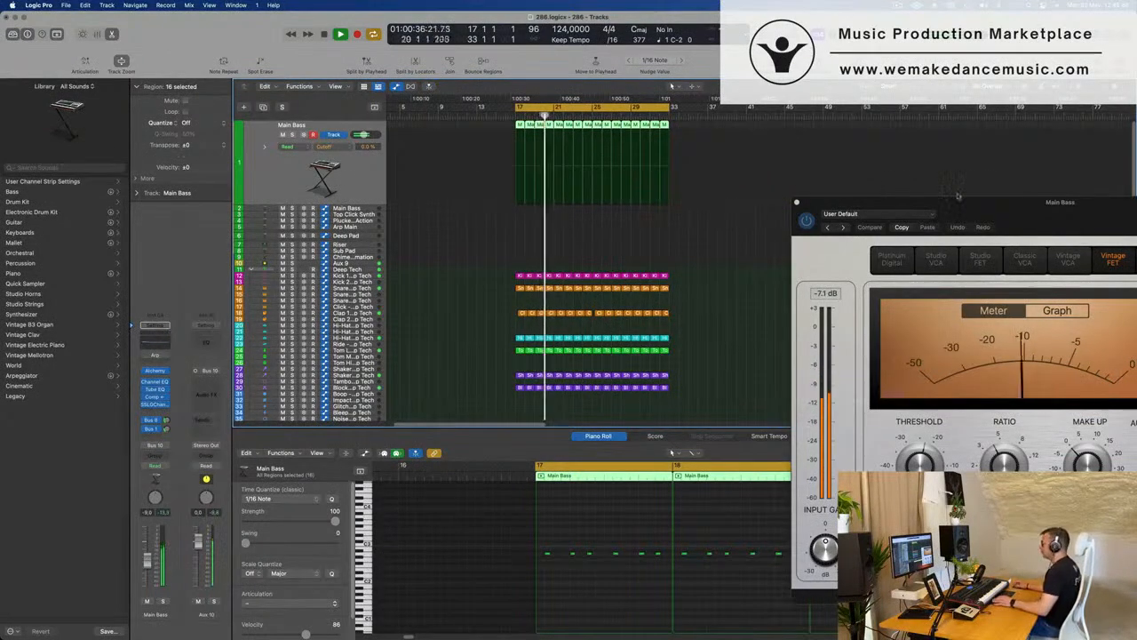
- Adjust the Main Bass send to the SilverVerb bus and raise the track's volume fader to -7.8 dB during playback
drag(936, 199, 933, 199)
key(space)
key(space)
click(173, 426)
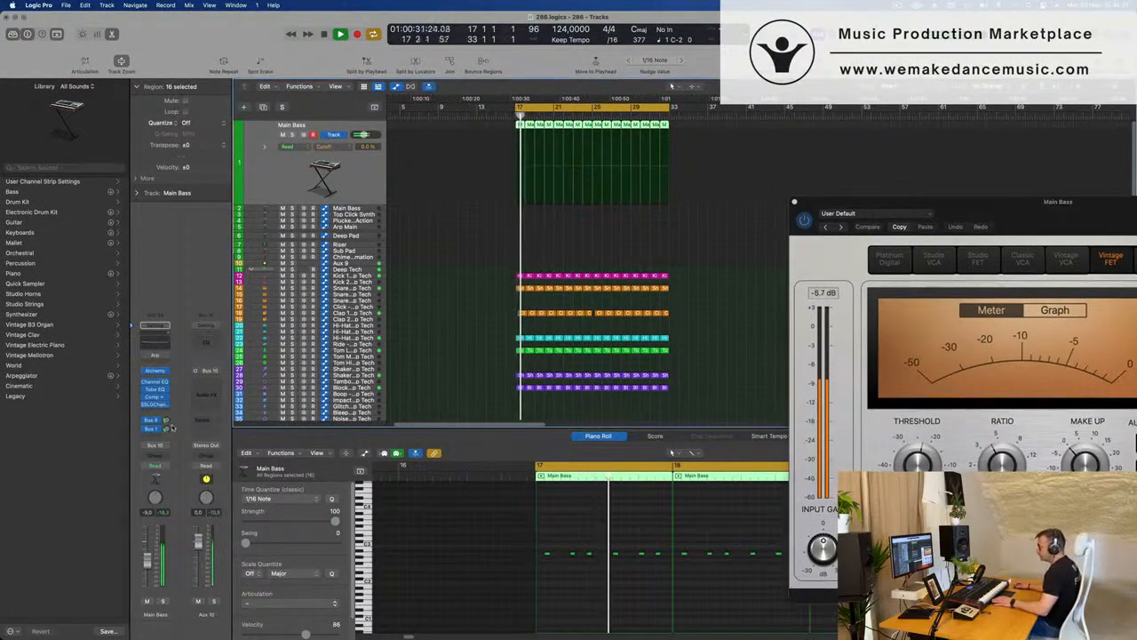
drag(166, 420, 167, 453)
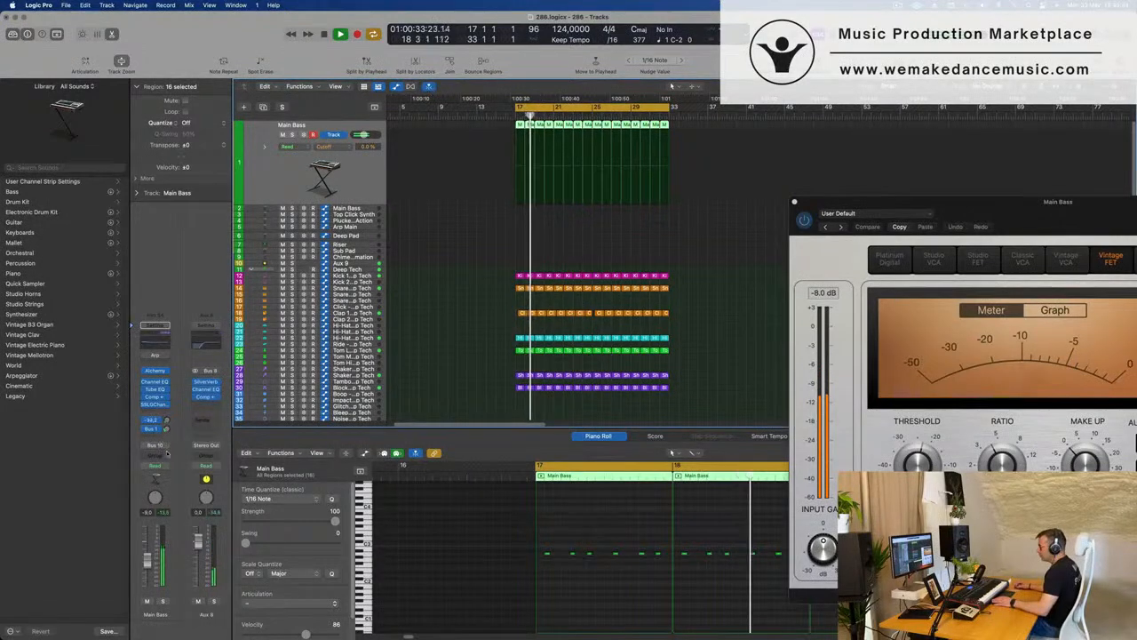
drag(149, 564, 150, 562)
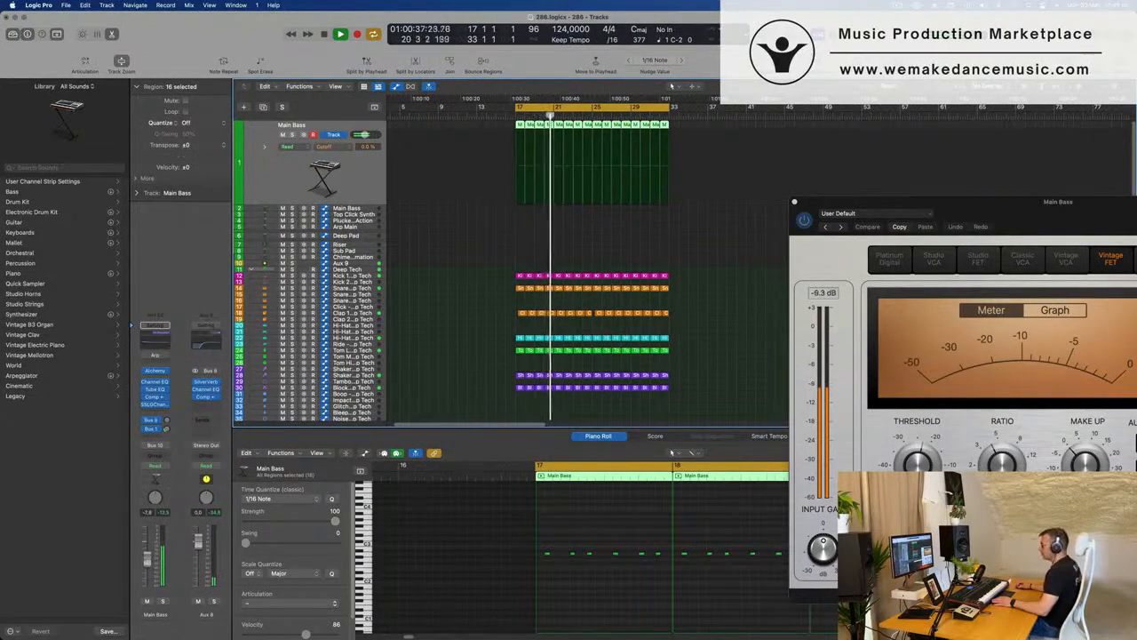
- Open the Alchemy synth on the Main Bass track and raise its Delay knob slightly
click(155, 371)
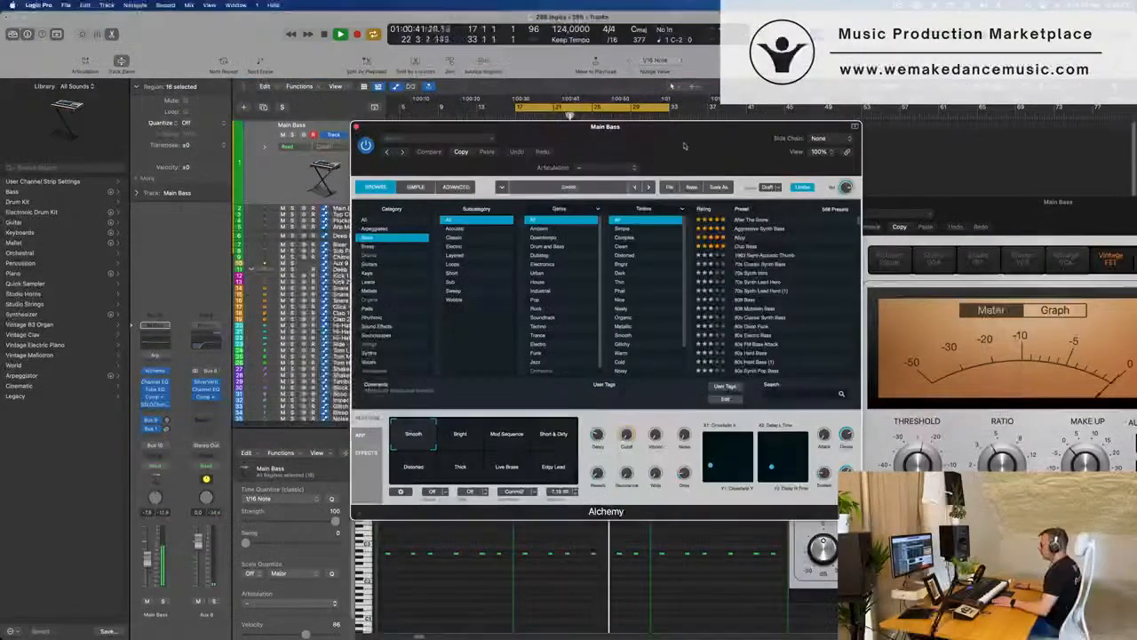
drag(621, 155, 636, 157)
drag(573, 448, 573, 440)
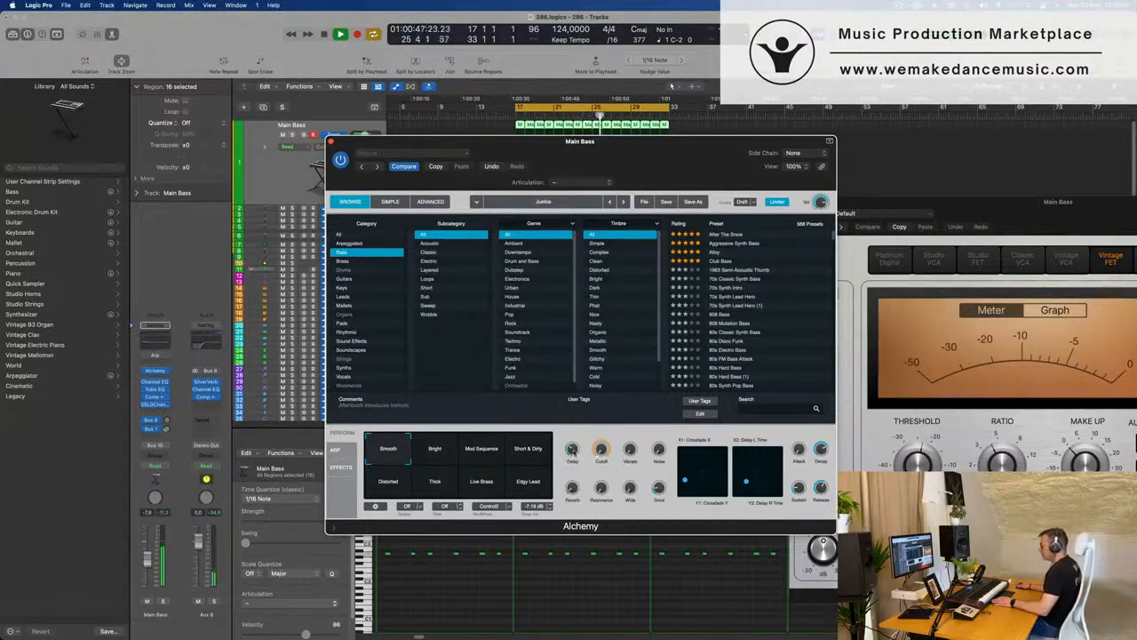
- Add another send from the Main Bass track to Bus 1, the Drum Machine Designer-Delay, and adjust its send level
drag(633, 182, 901, 194)
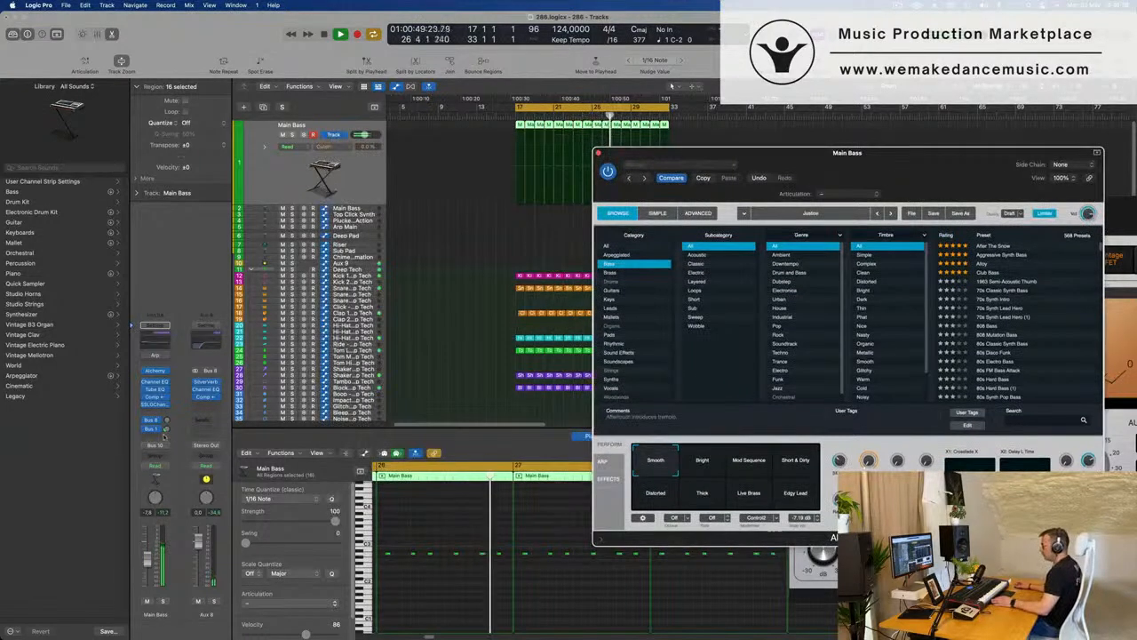
click(153, 434)
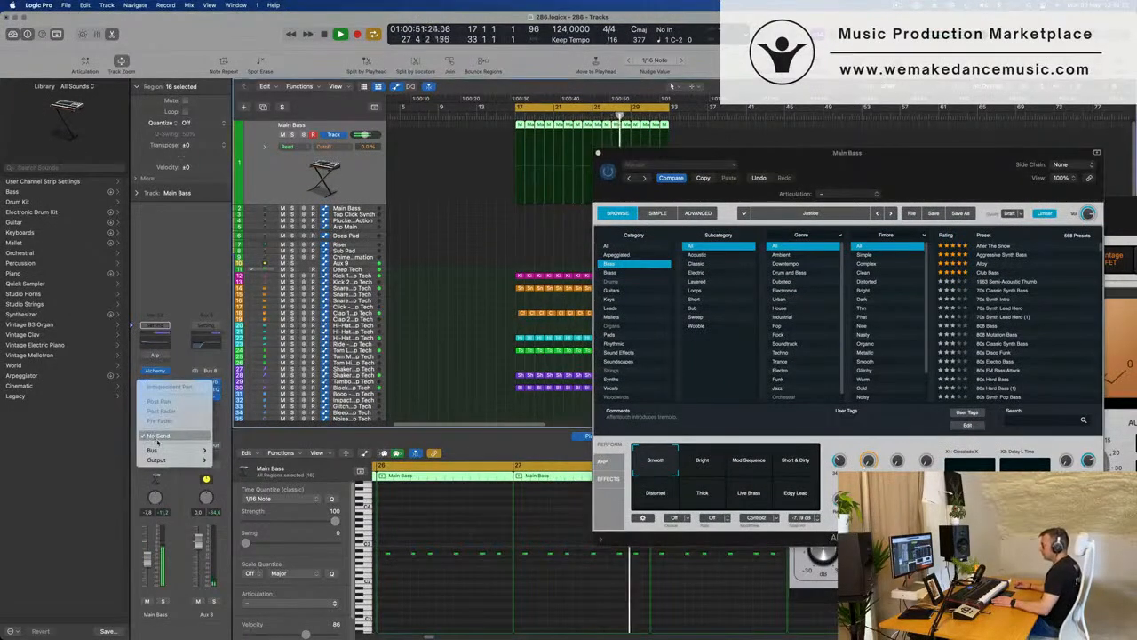
mouse_move(156, 450)
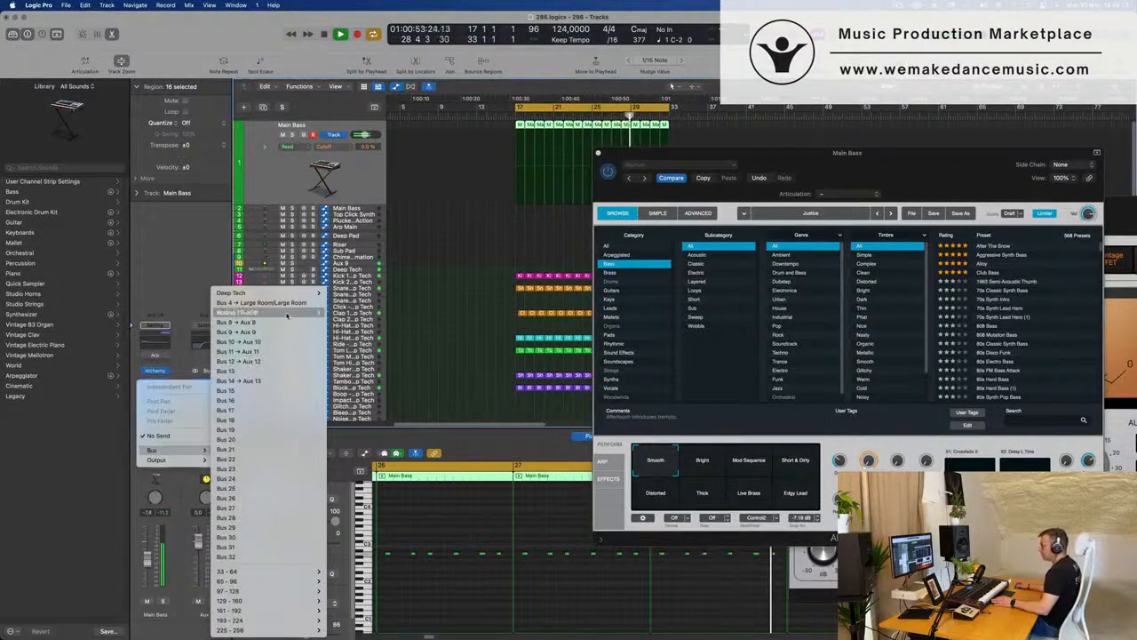
mouse_move(287, 316)
mouse_move(299, 294)
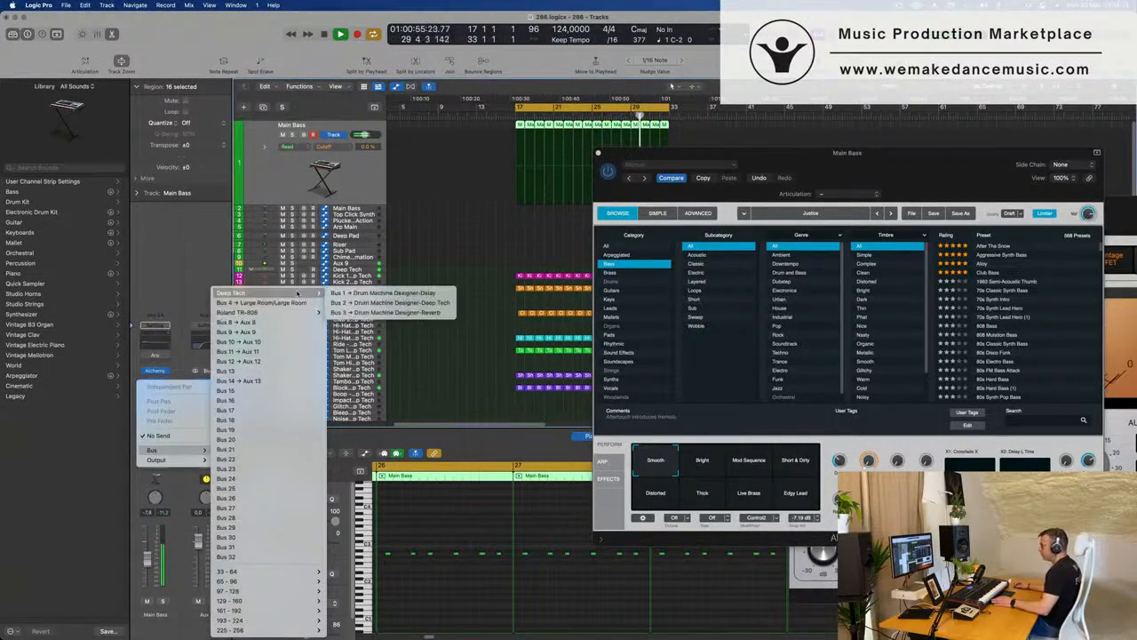
click(400, 294)
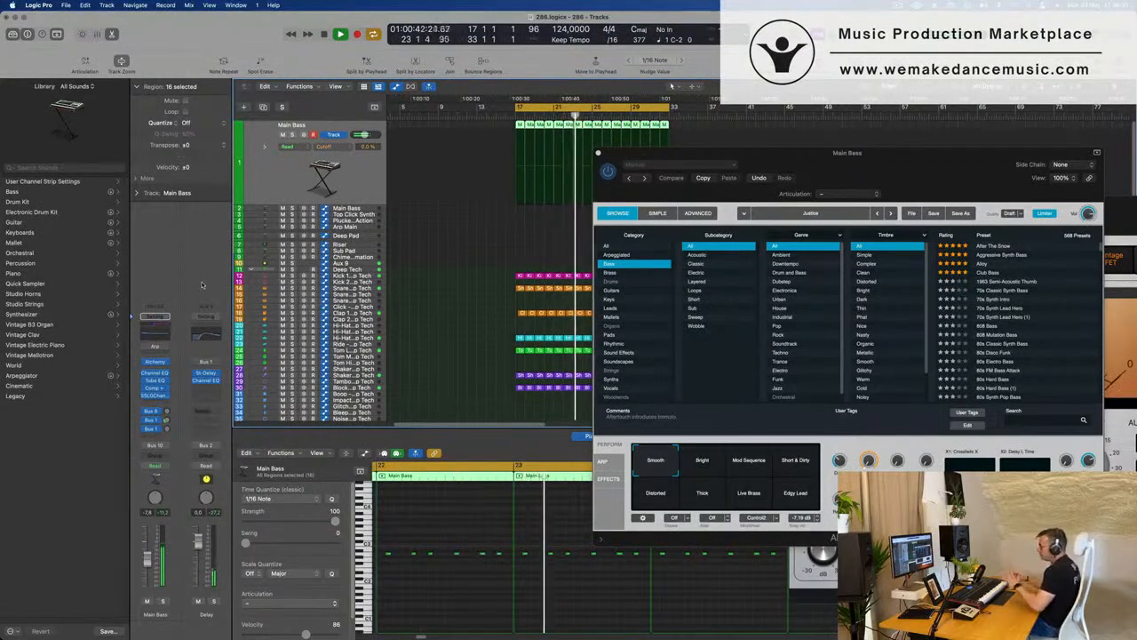
click(157, 429)
click(162, 430)
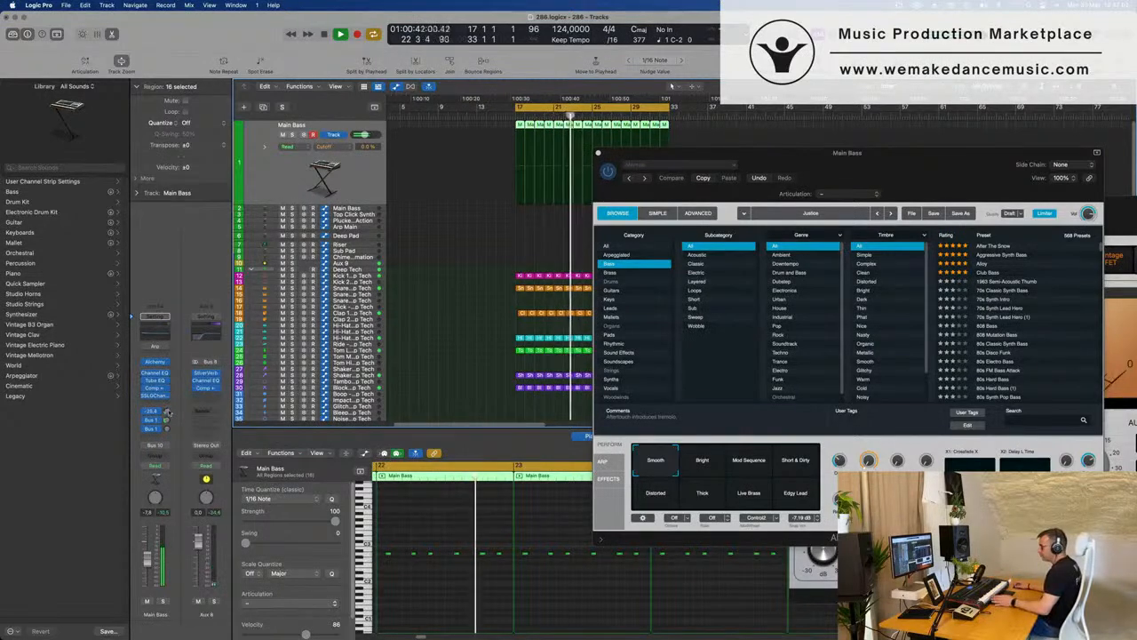
- Inspect the Channel EQ on Aux 8 and raise the Main Bass send to Bus 8 to about -14 dB
click(209, 336)
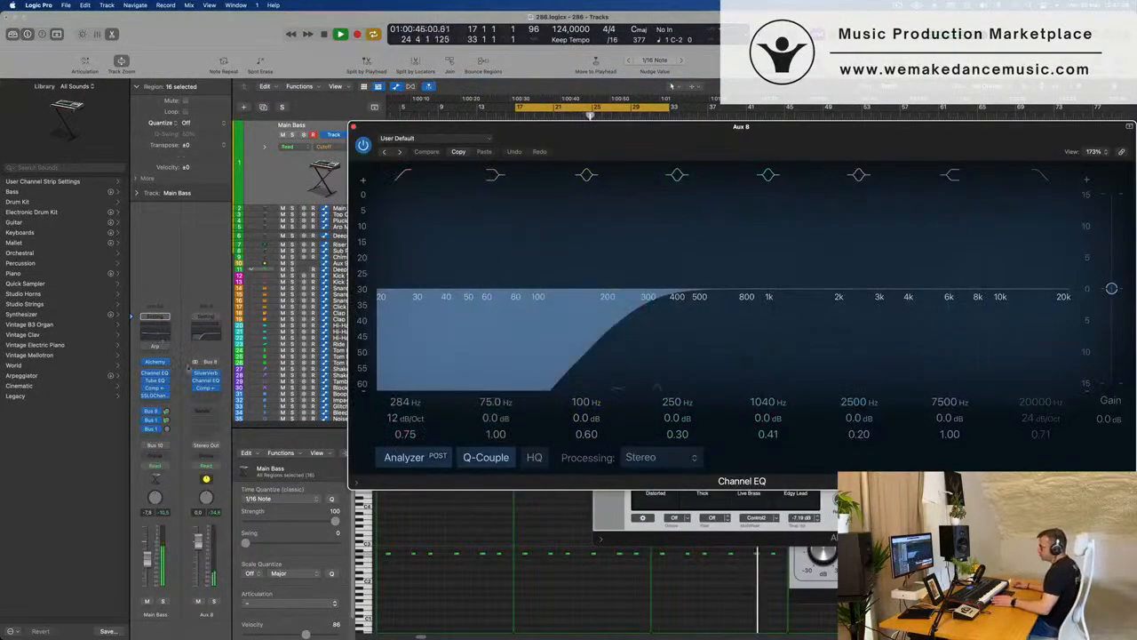
click(166, 413)
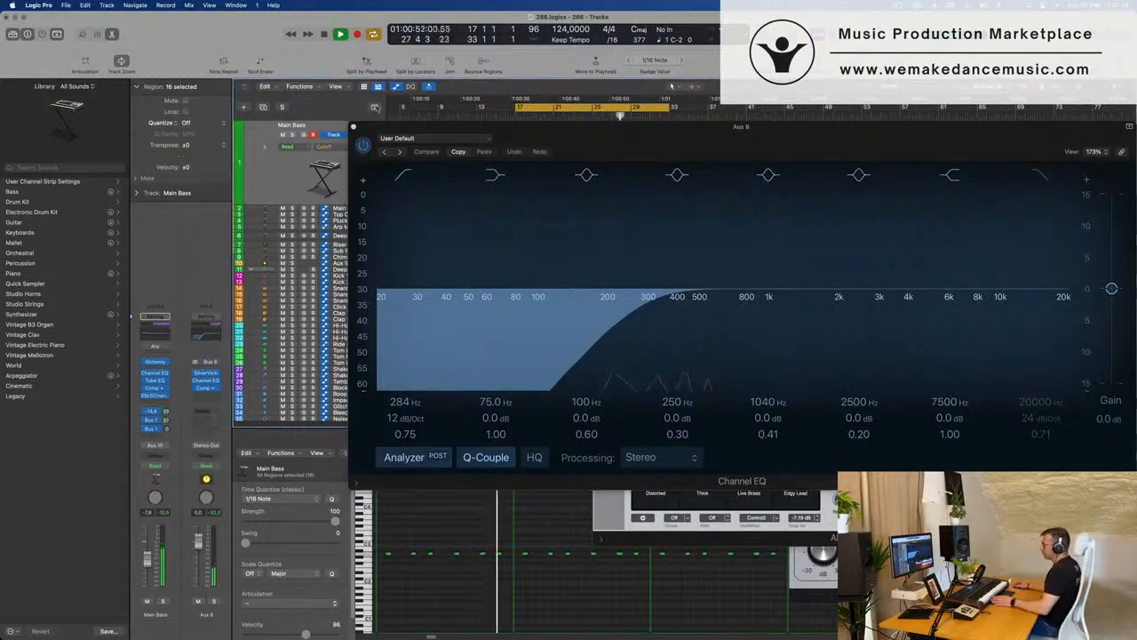
click(355, 126)
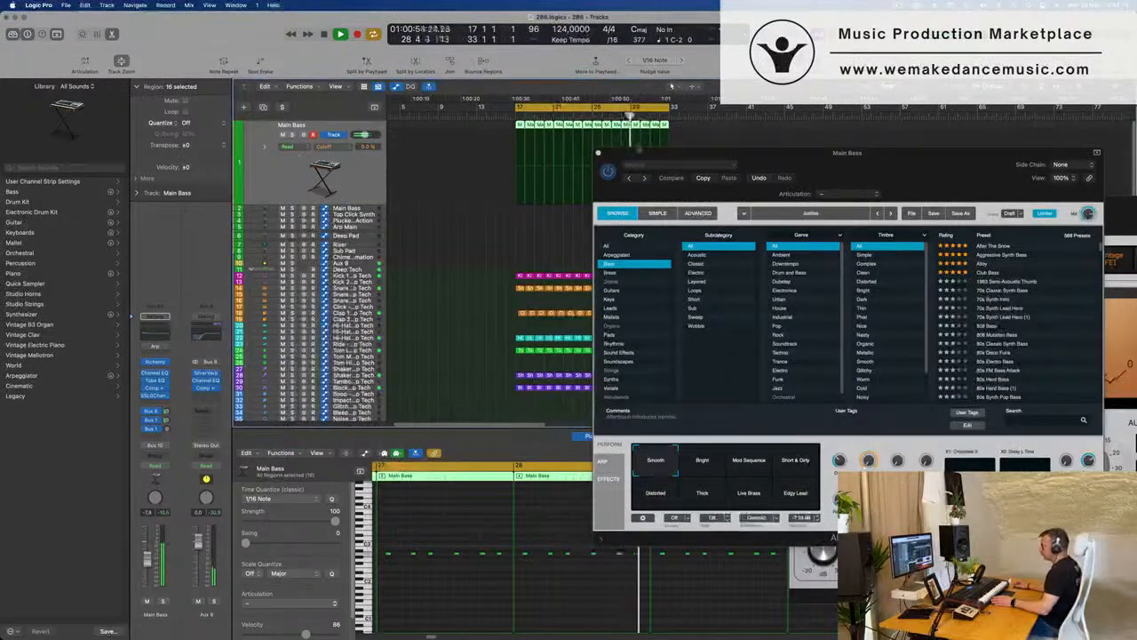
- Raise the Main Bass volume fader to -5.9 dB during playback and close its Alchemy window
drag(891, 166, 760, 244)
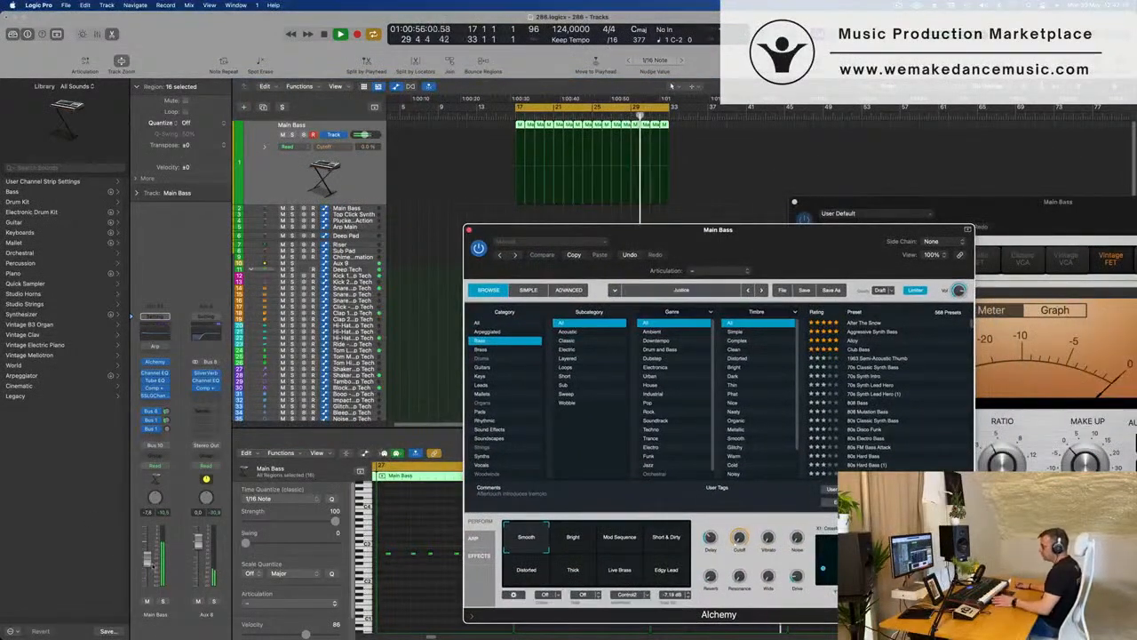
click(672, 86)
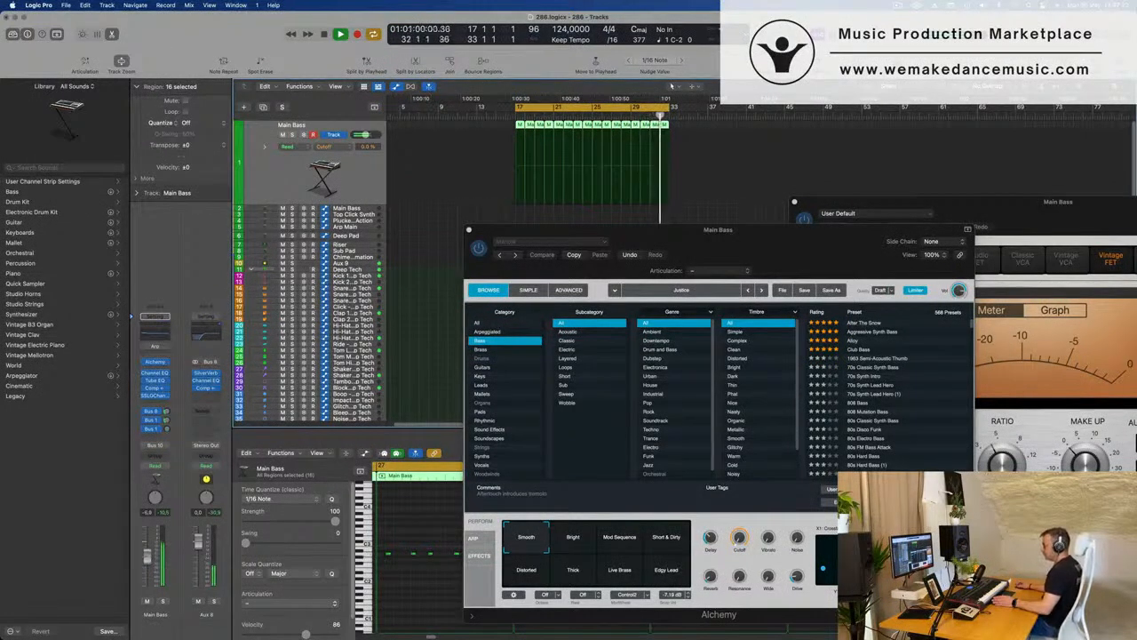
drag(716, 242, 612, 256)
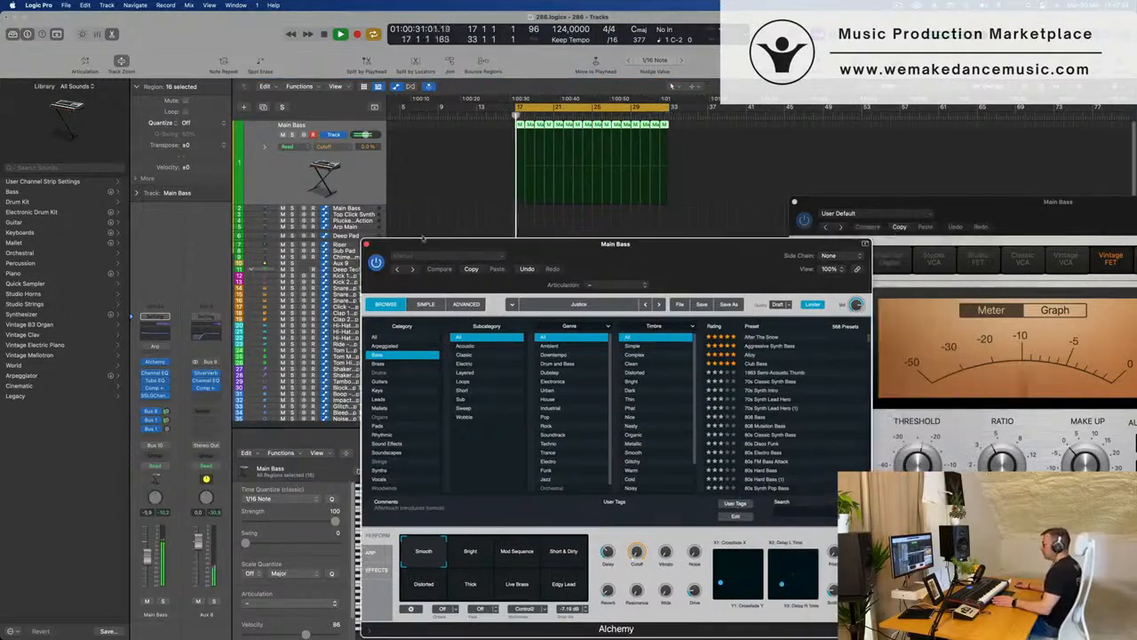
click(365, 244)
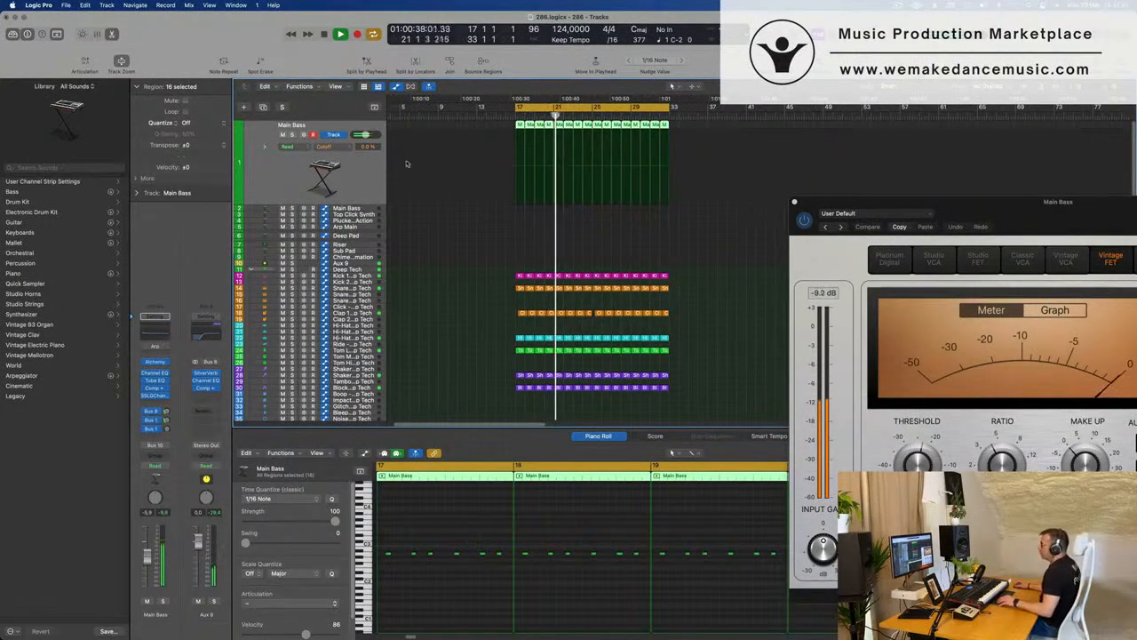
- Move the Top Click Synth track directly below the first Main Bass track and copy the Main Bass region at bar 17 onto it
key(Down)
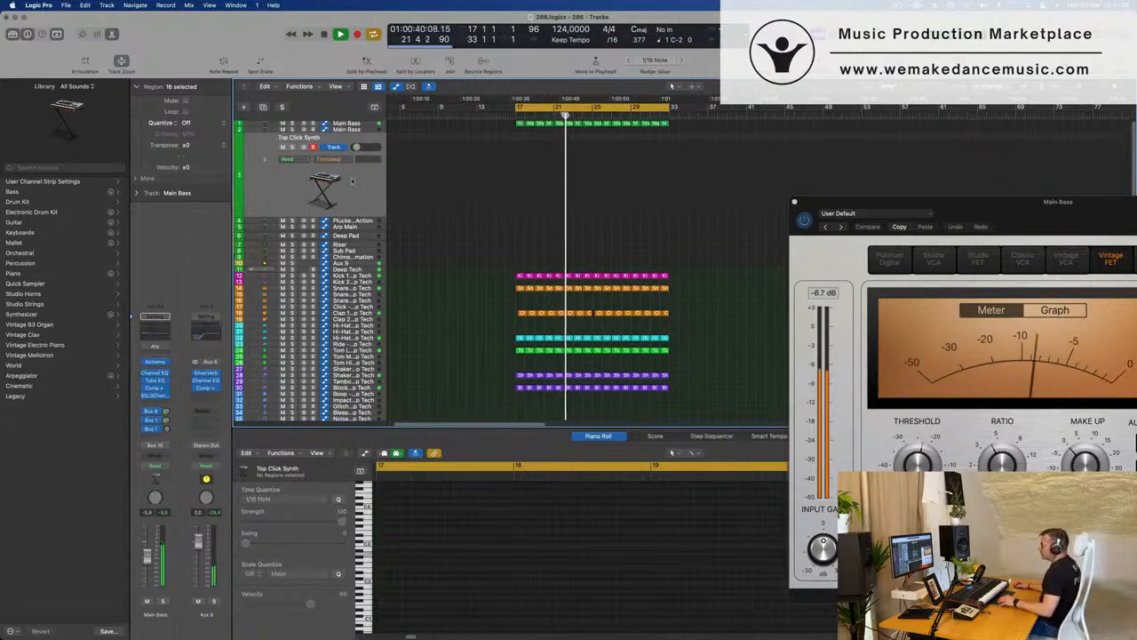
mouse_move(362, 184)
mouse_down()
mouse_move(360, 145)
mouse_move(346, 185)
mouse_up()
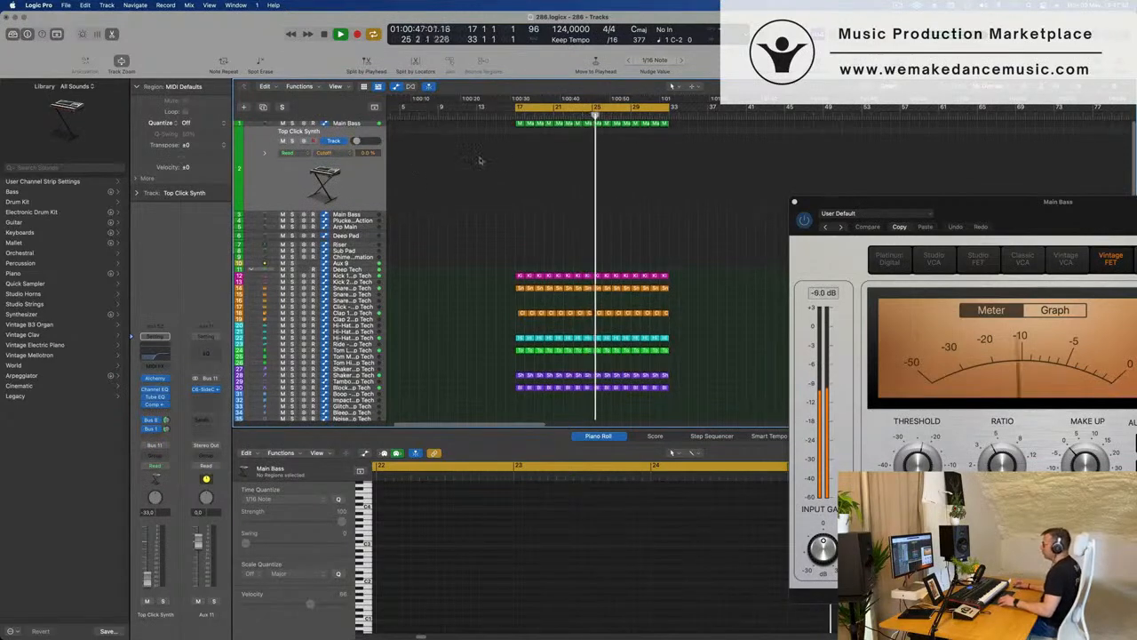
click(520, 125)
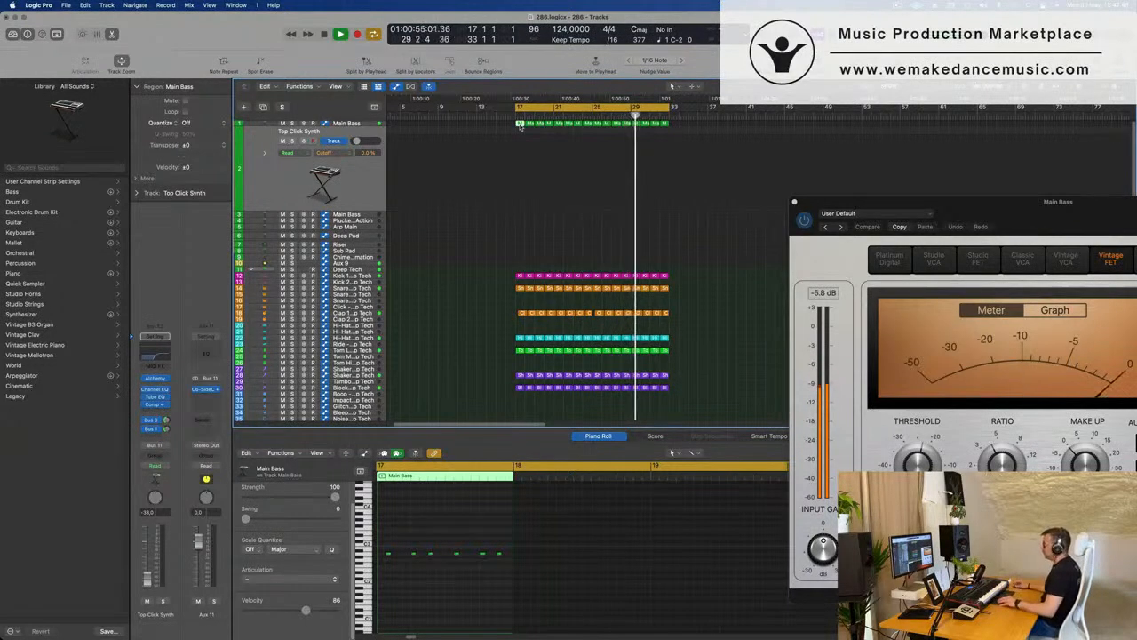
click(520, 132)
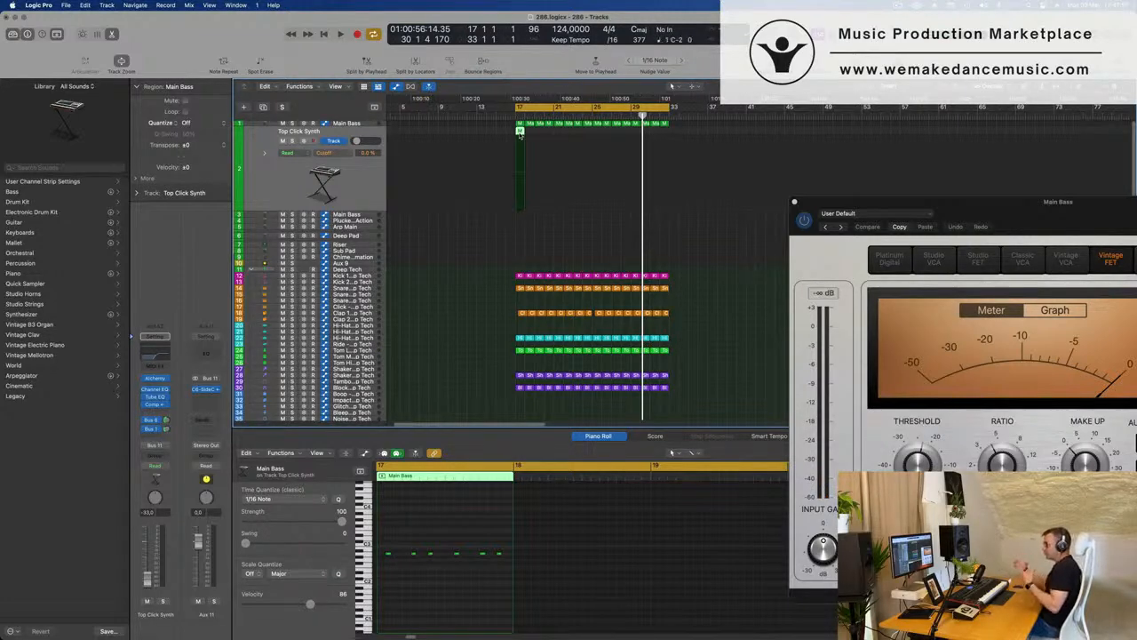
- Play back the copied region in short passes and raise the Top Click Synth volume fader to -10.0 dB
key(space)
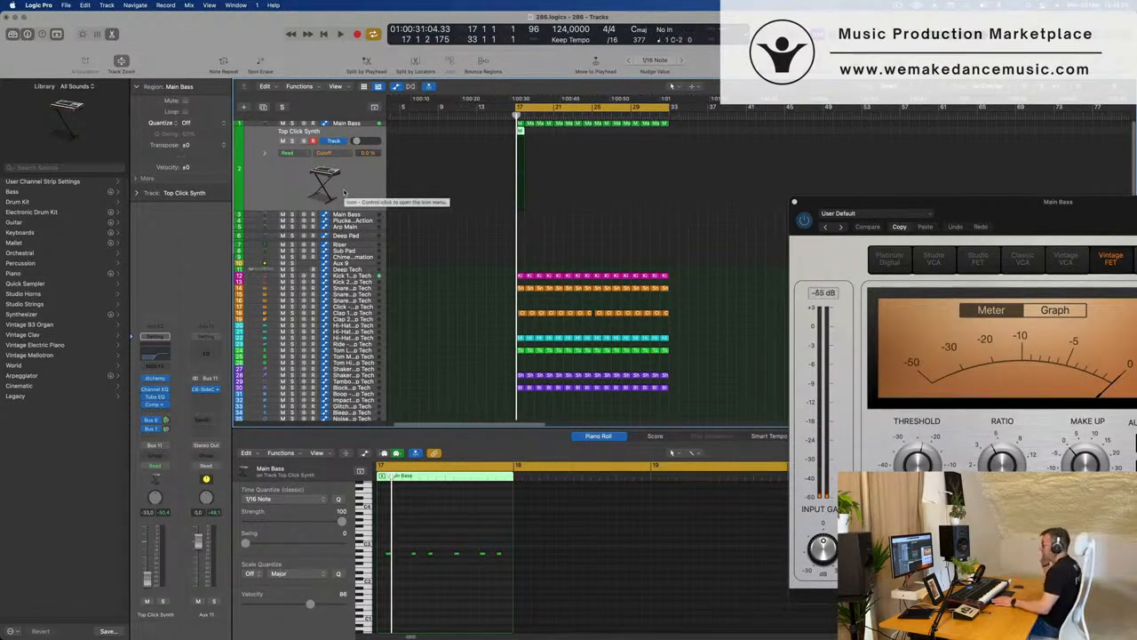
key(space)
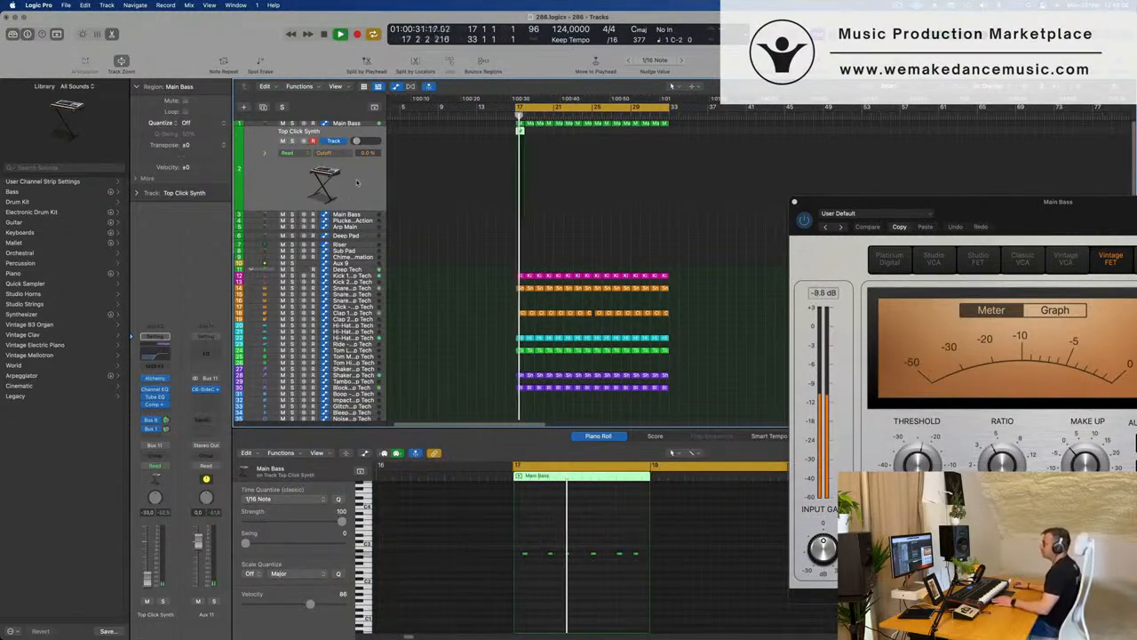
key(space)
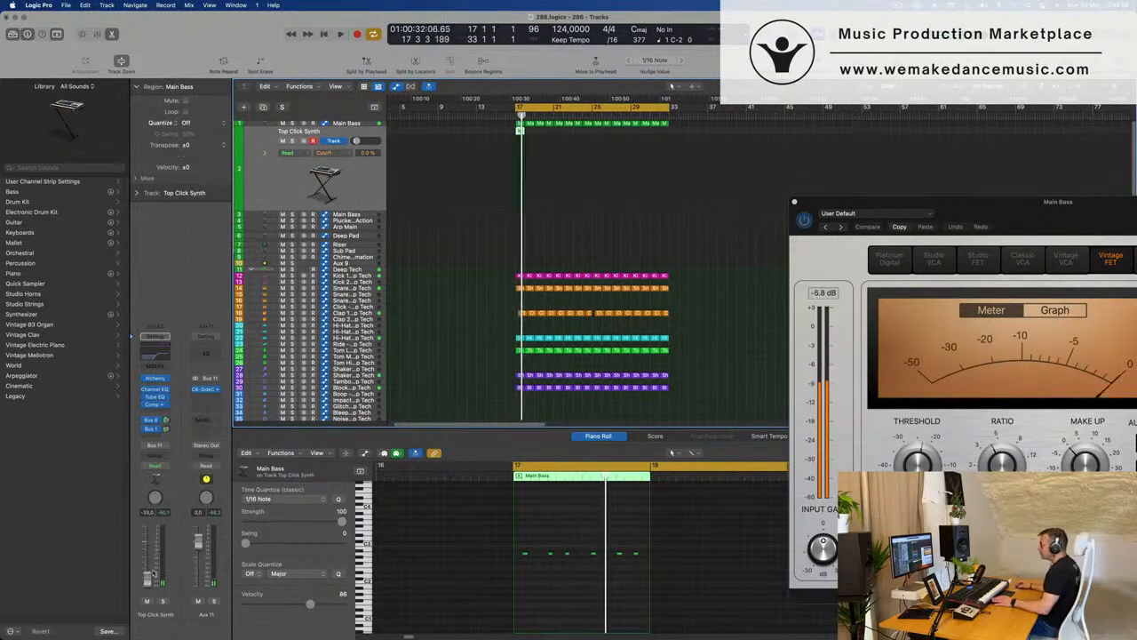
key(space)
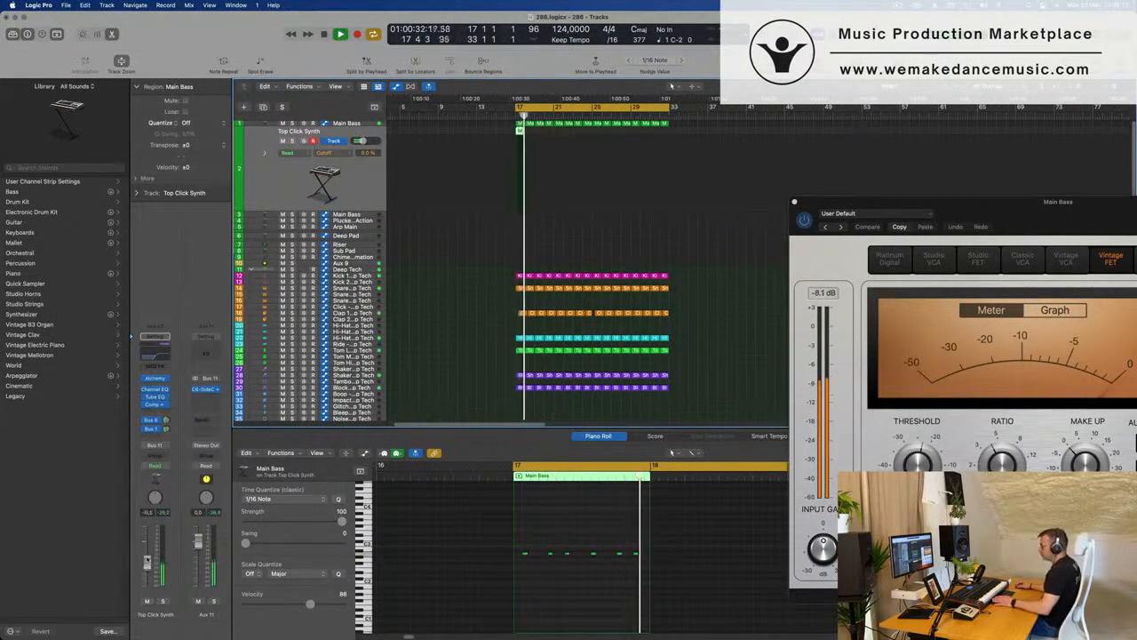
key(space)
key(space)
key(space)
key(space)
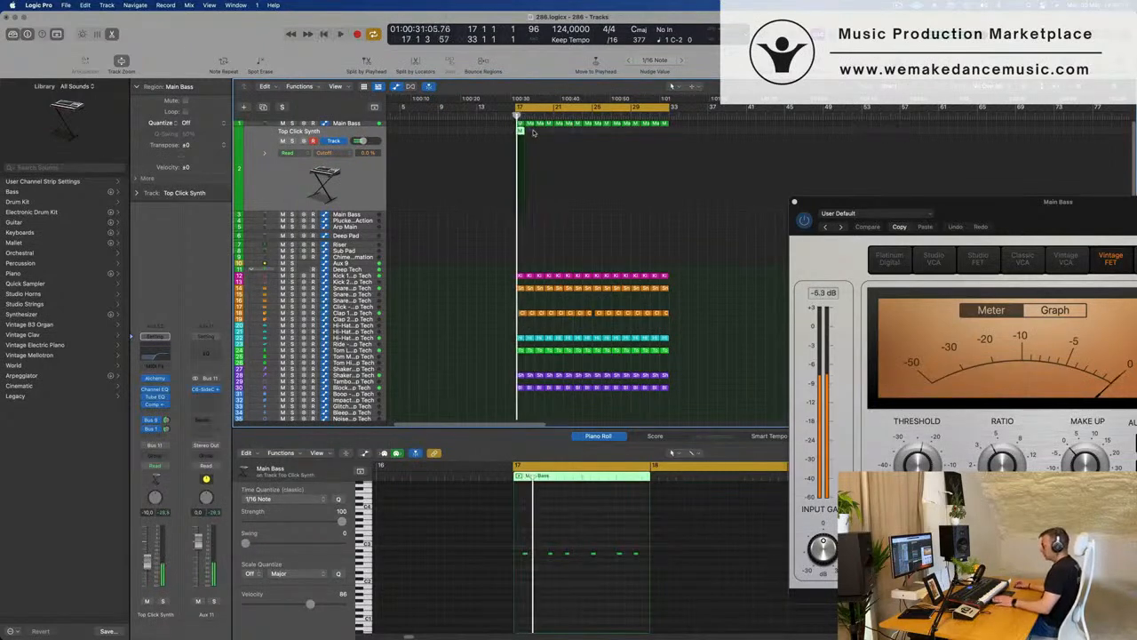
- Delete the second, fourth and last notes of the Top Click Synth region and play back the thinned pattern
key(super+Right)
key(super+Right)
key(super+Right)
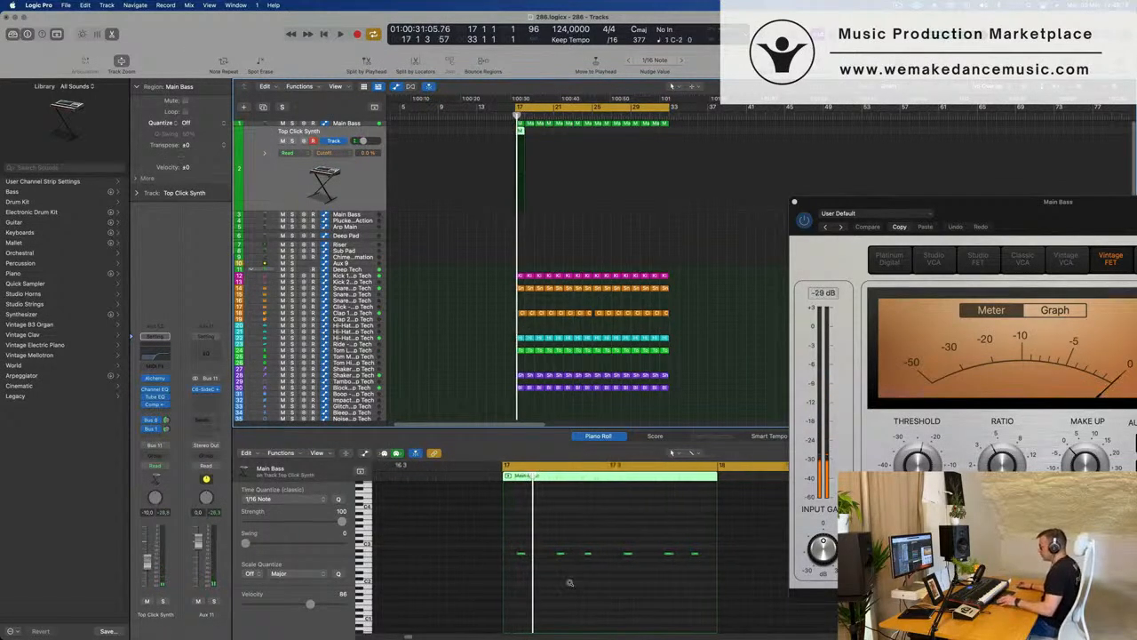
key(super+Left)
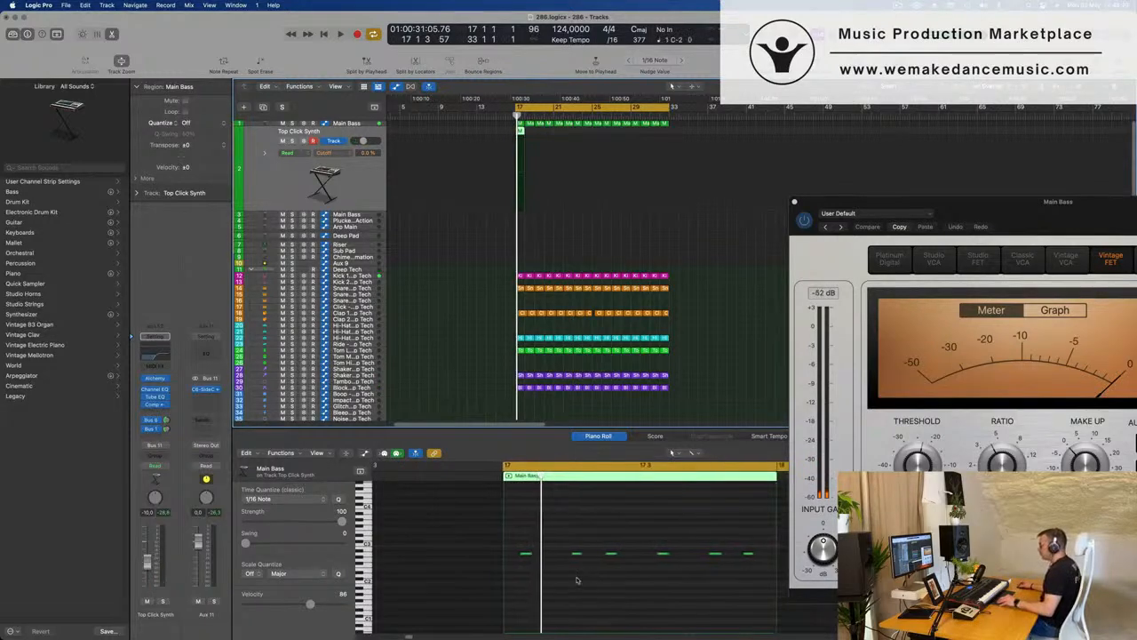
click(576, 554)
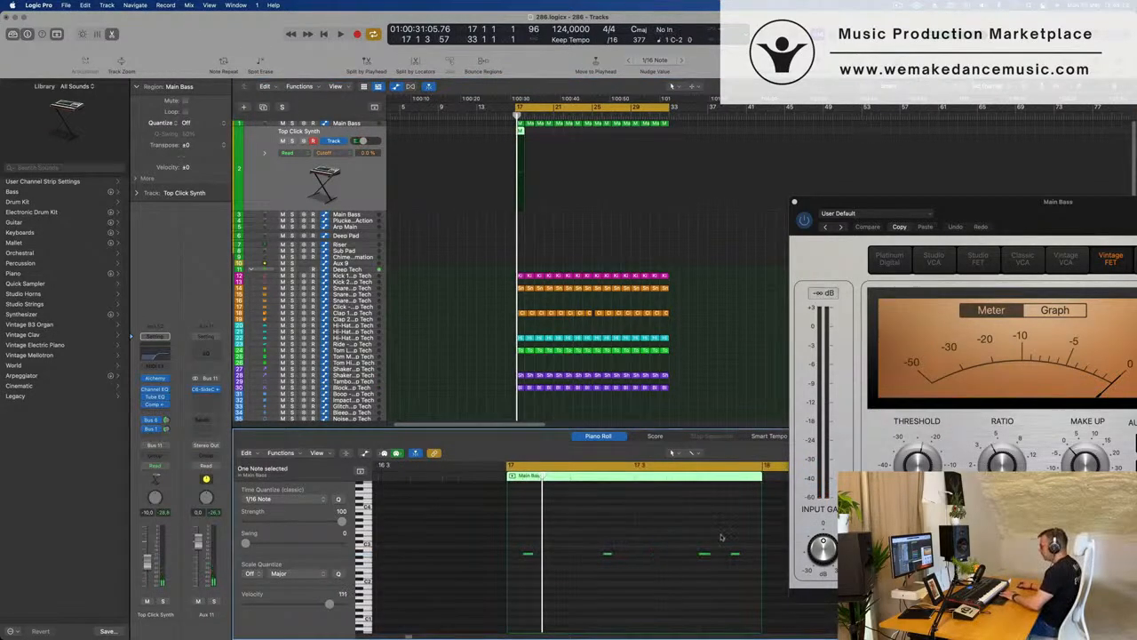
key(space)
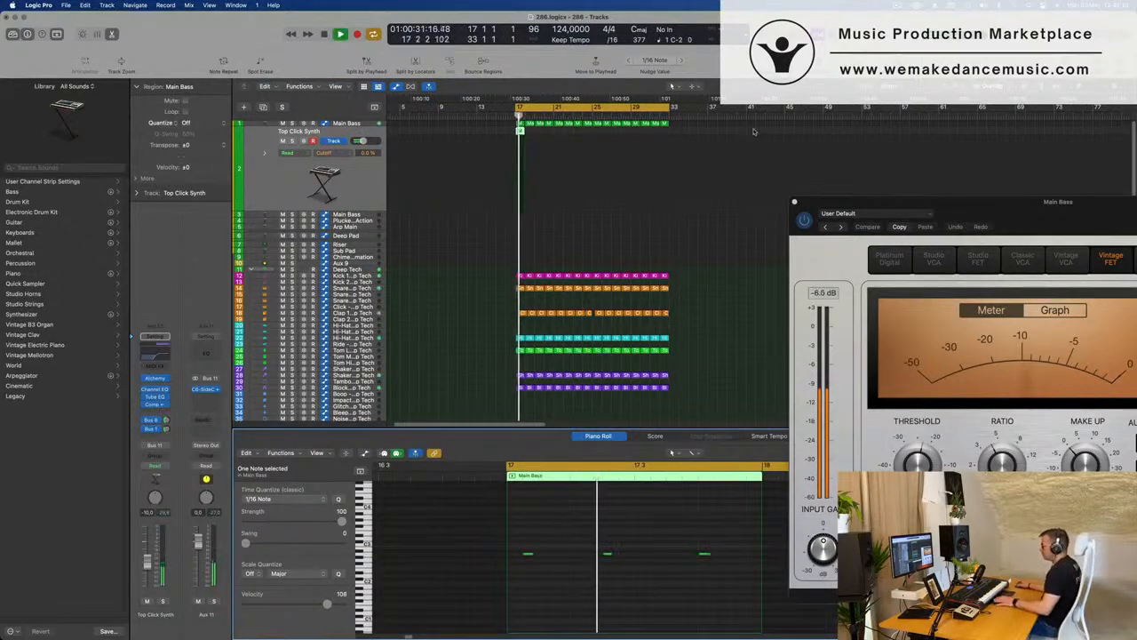
key(space)
- Repeat the edited Top Click Synth region to fill bars 17 to 33 and raise the track's volume fader to -5.7 dB
click(520, 131)
drag(520, 131, 550, 132)
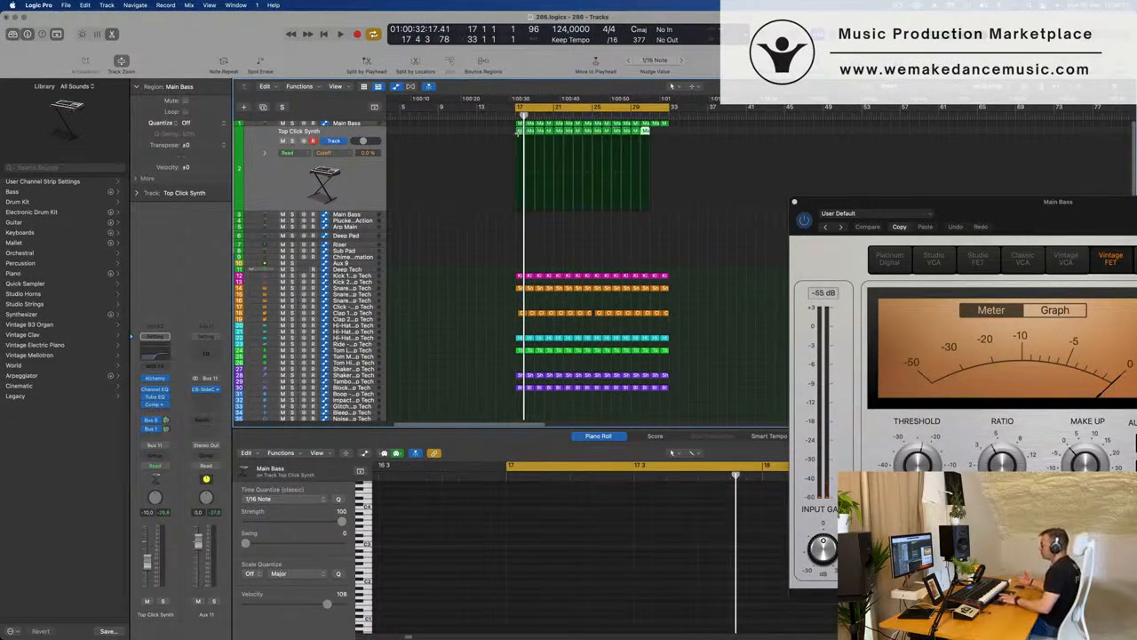
key(space)
key(super+a)
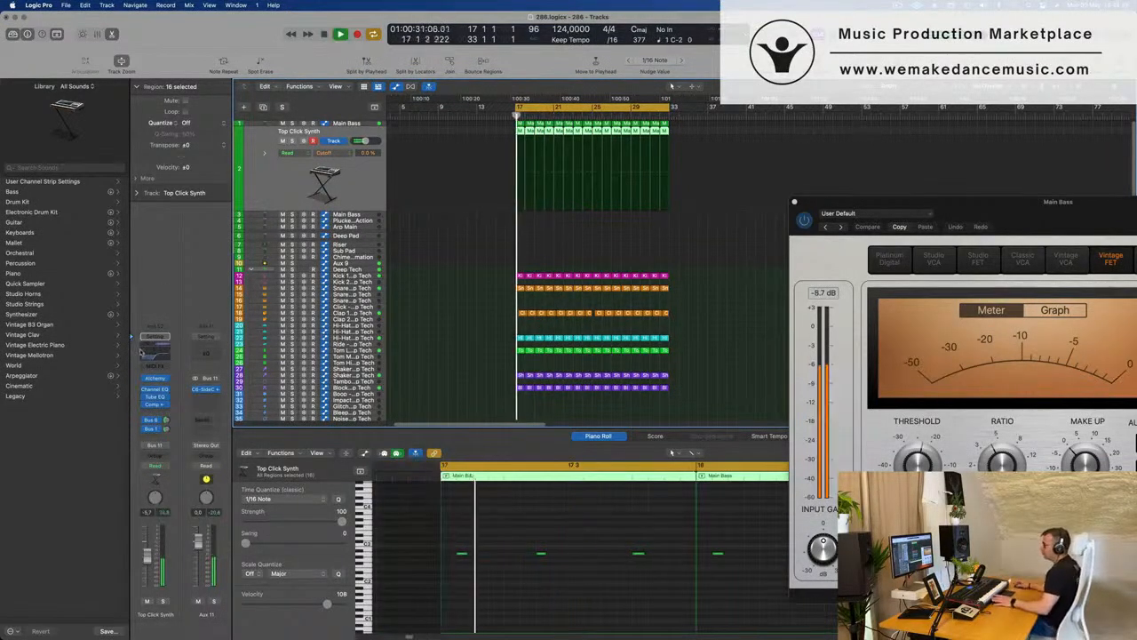
- Set the low cut in the Top Click Synth's Channel EQ to 486 Hz and adjust the track's Bus 8 reverb and Bus 1 delay sends
click(154, 389)
drag(748, 307, 654, 302)
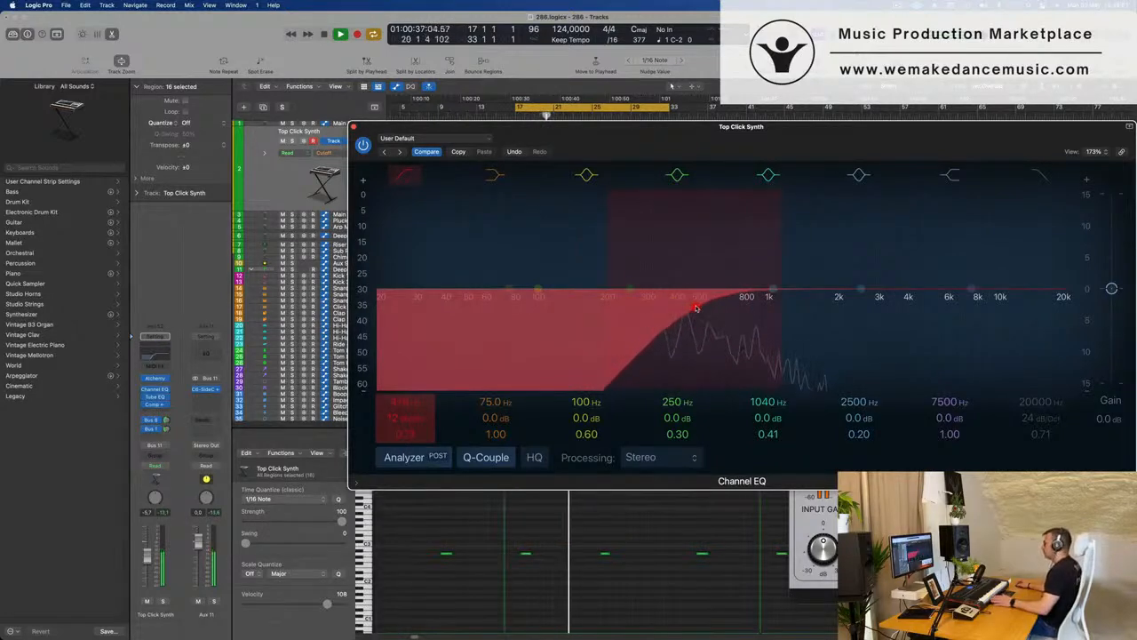
drag(165, 418, 165, 423)
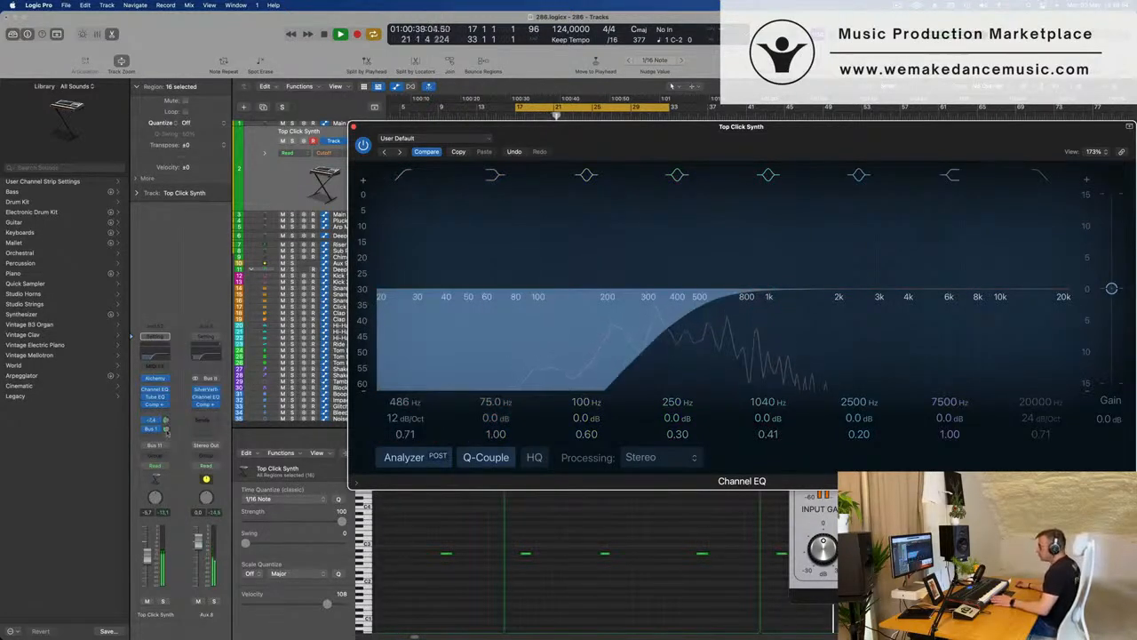
click(164, 421)
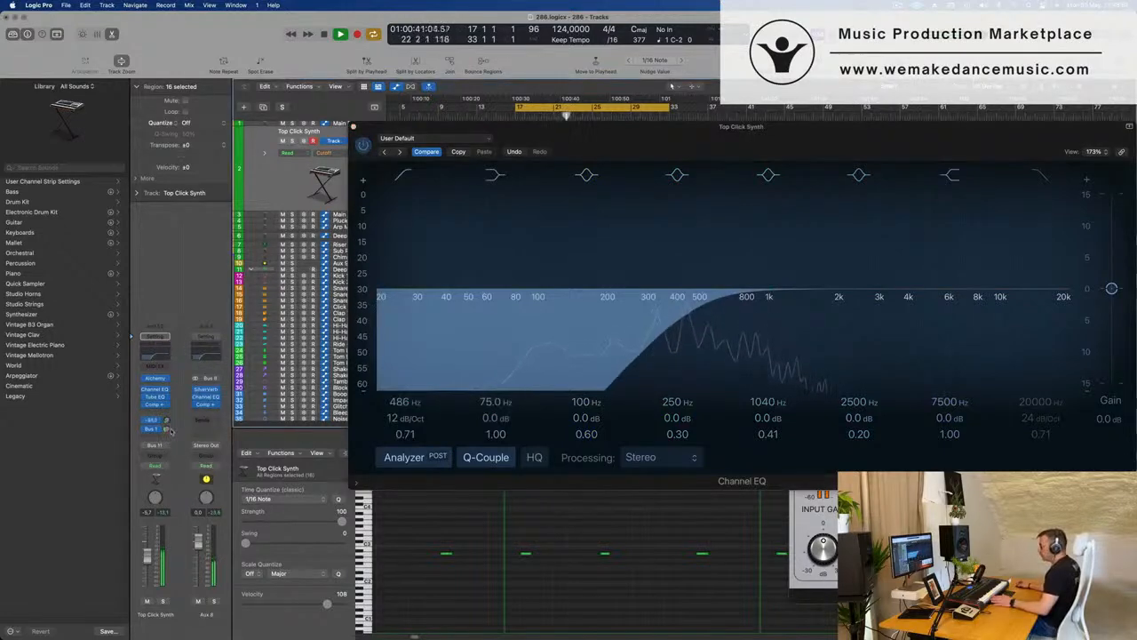
click(164, 428)
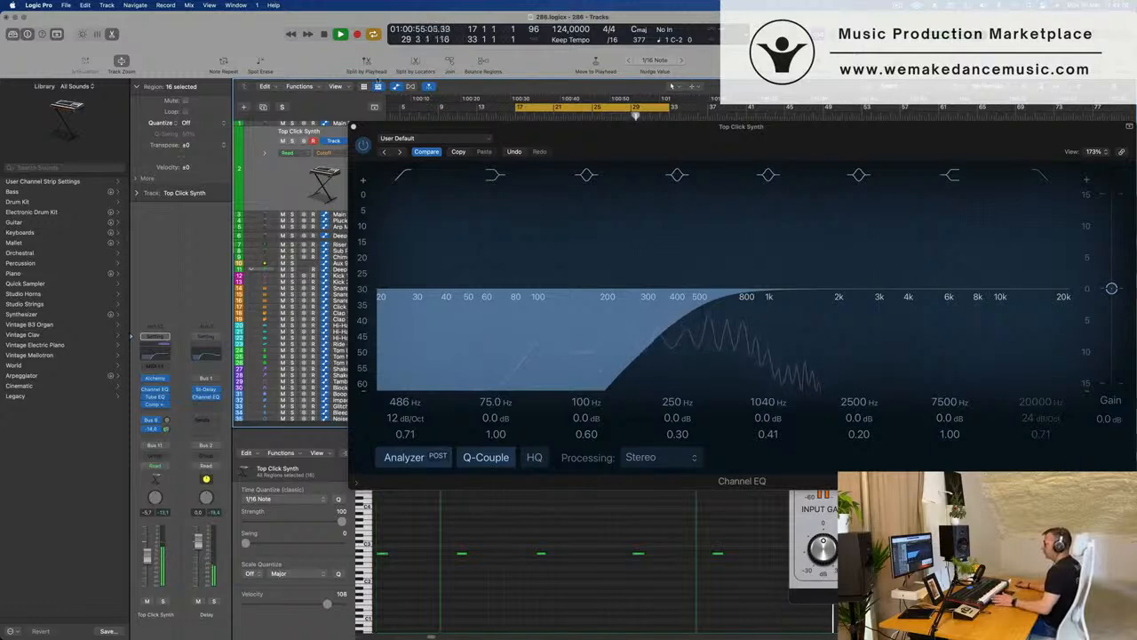
click(354, 129)
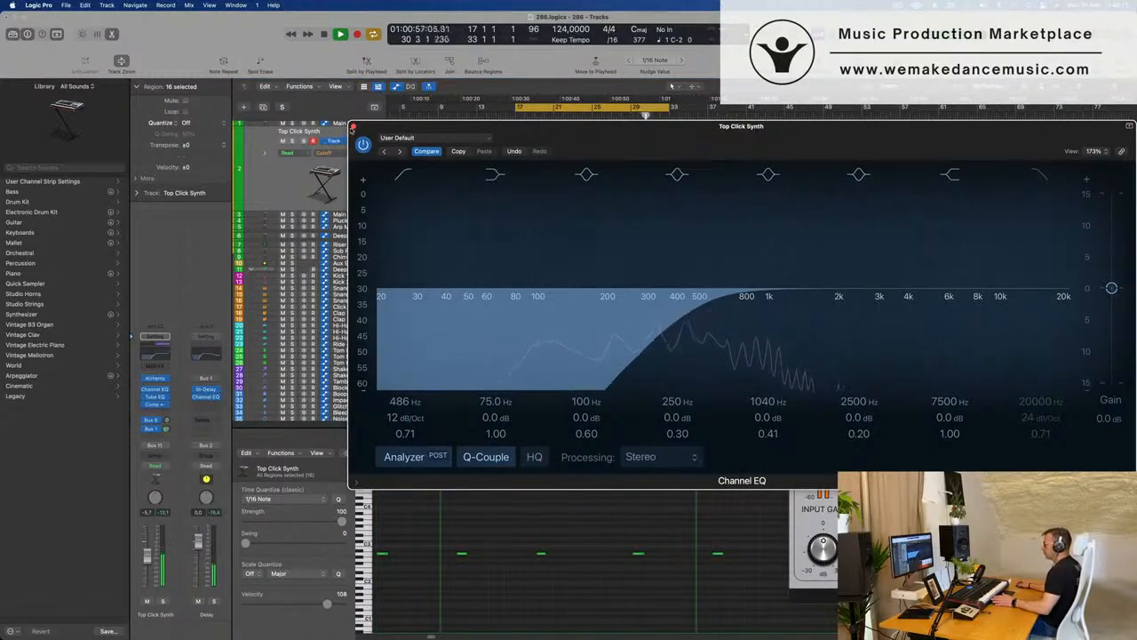
click(352, 126)
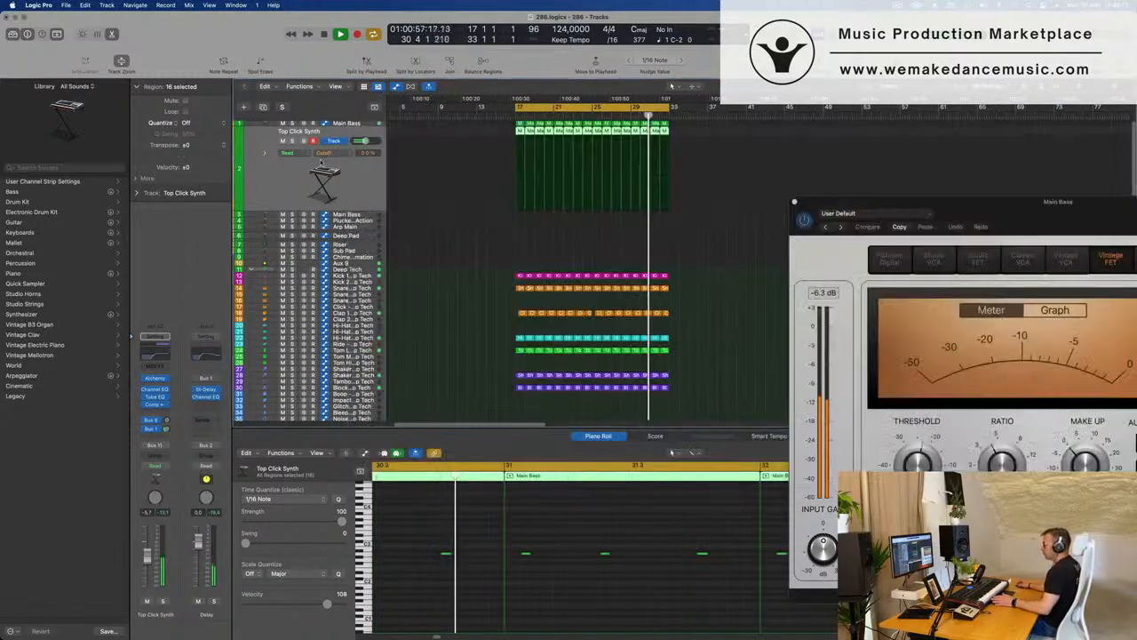
- Raise the Alchemy filter cutoff slightly on the Top Click Synth and lower the track's volume fader to -15.0 dB
click(154, 377)
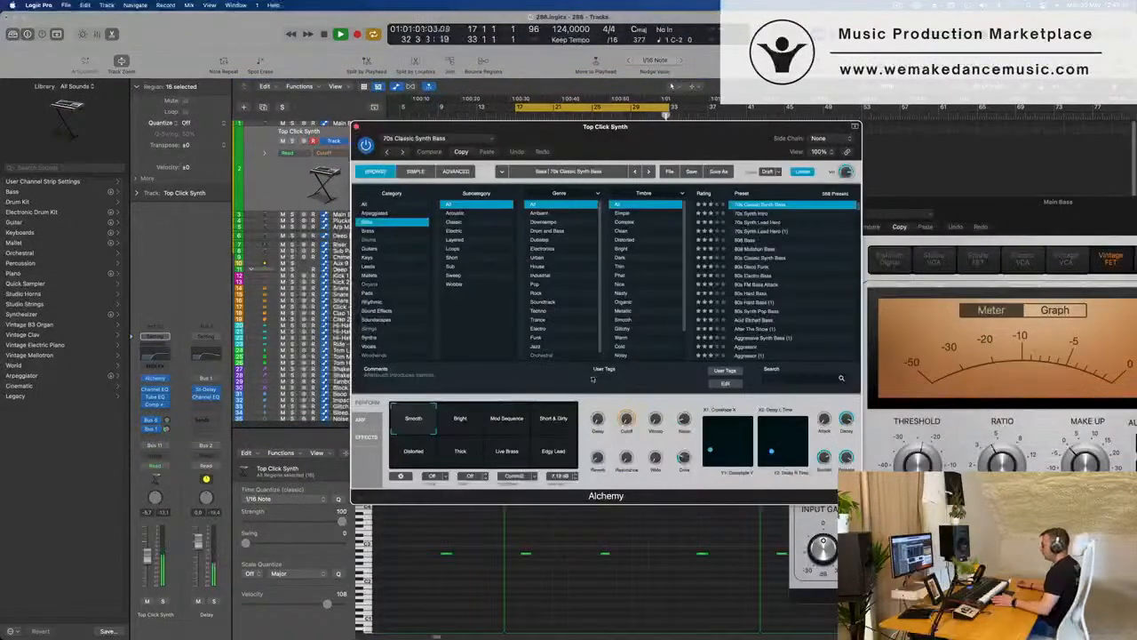
drag(626, 417, 627, 399)
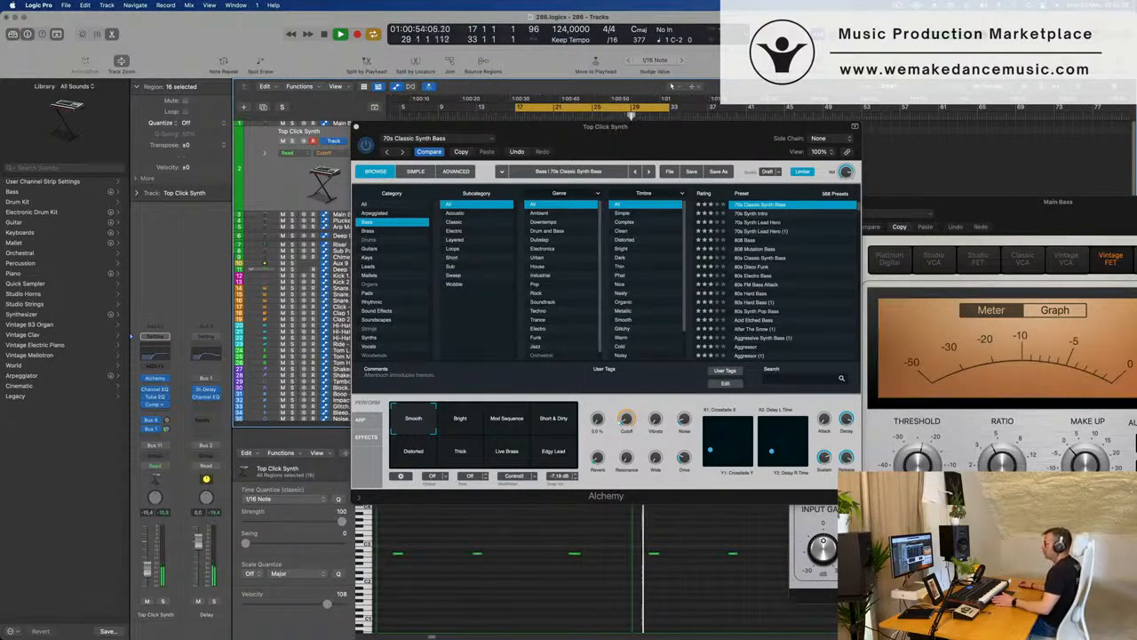
drag(685, 154, 597, 185)
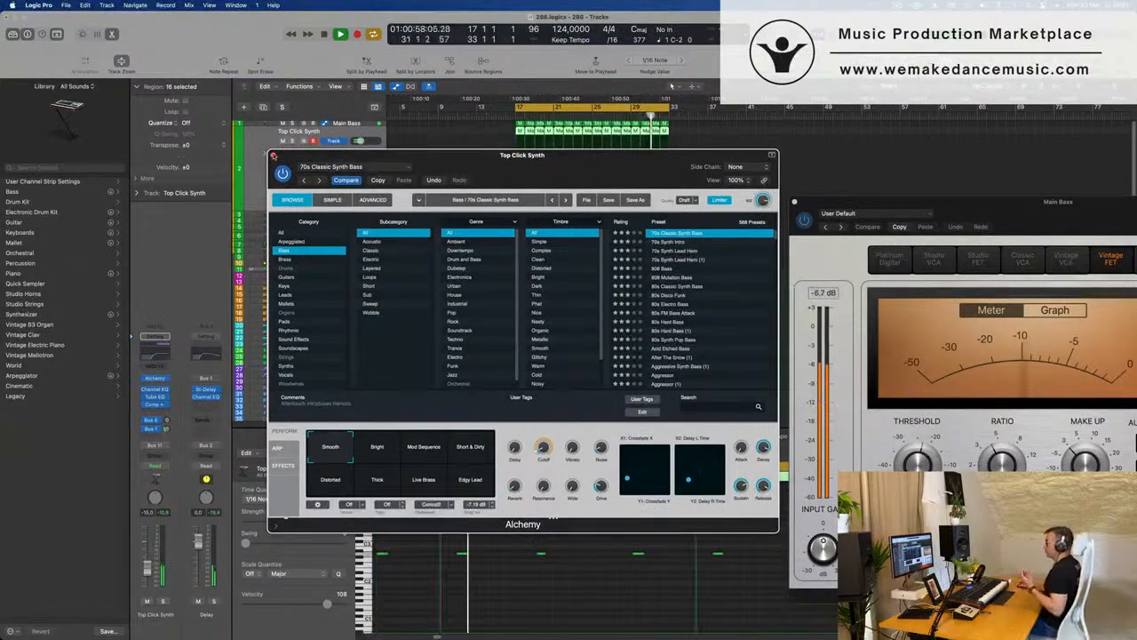
click(272, 155)
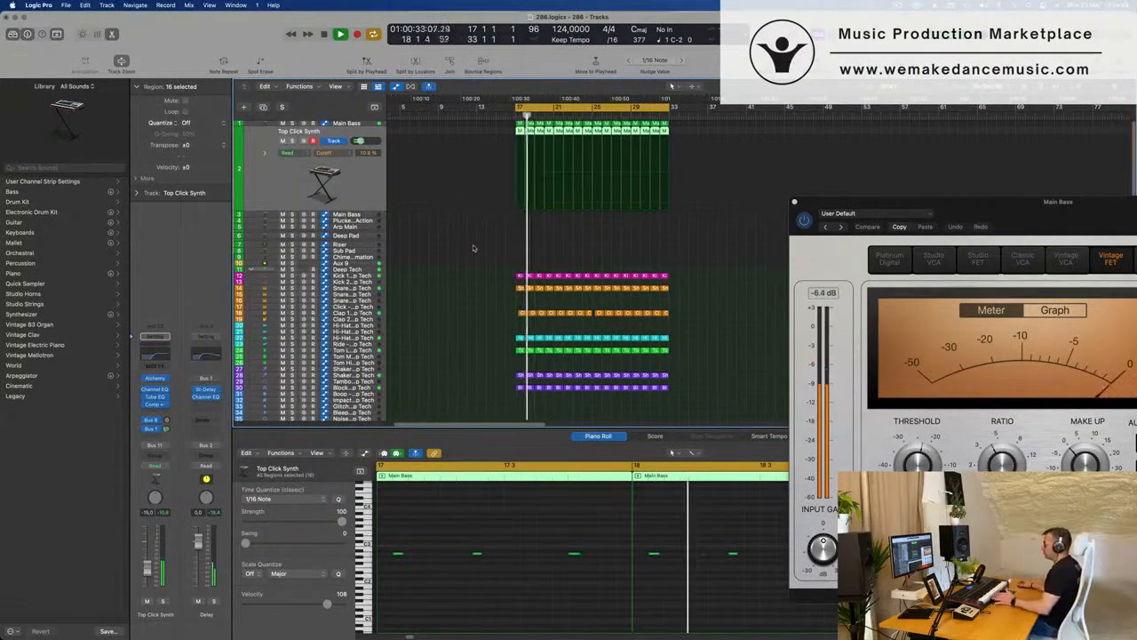
- Lower the Crash - Roland TR-909 track's volume fader to -15.4 dB during playback
scroll(480, 256, down, 6)
scroll(478, 360, down, 1)
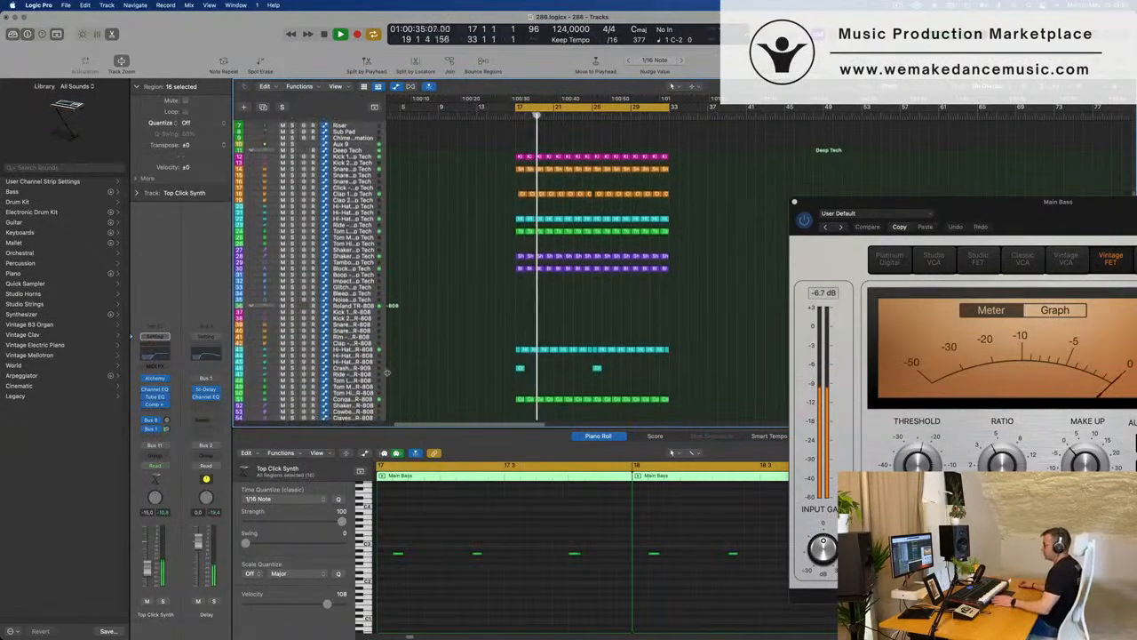
click(372, 369)
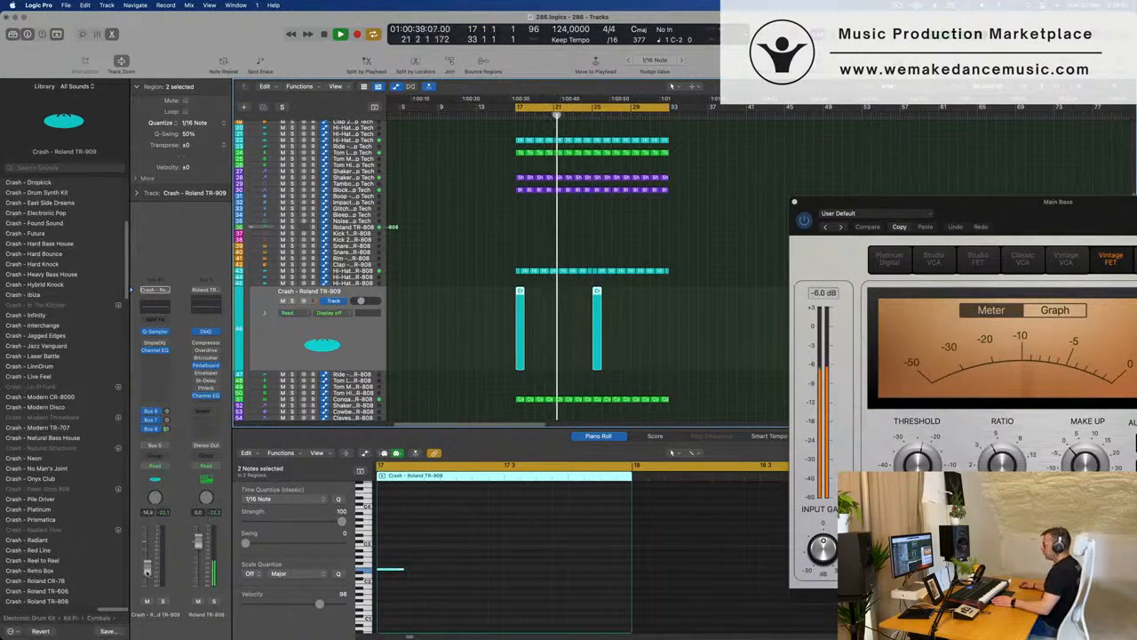
scroll(457, 344, up, 4)
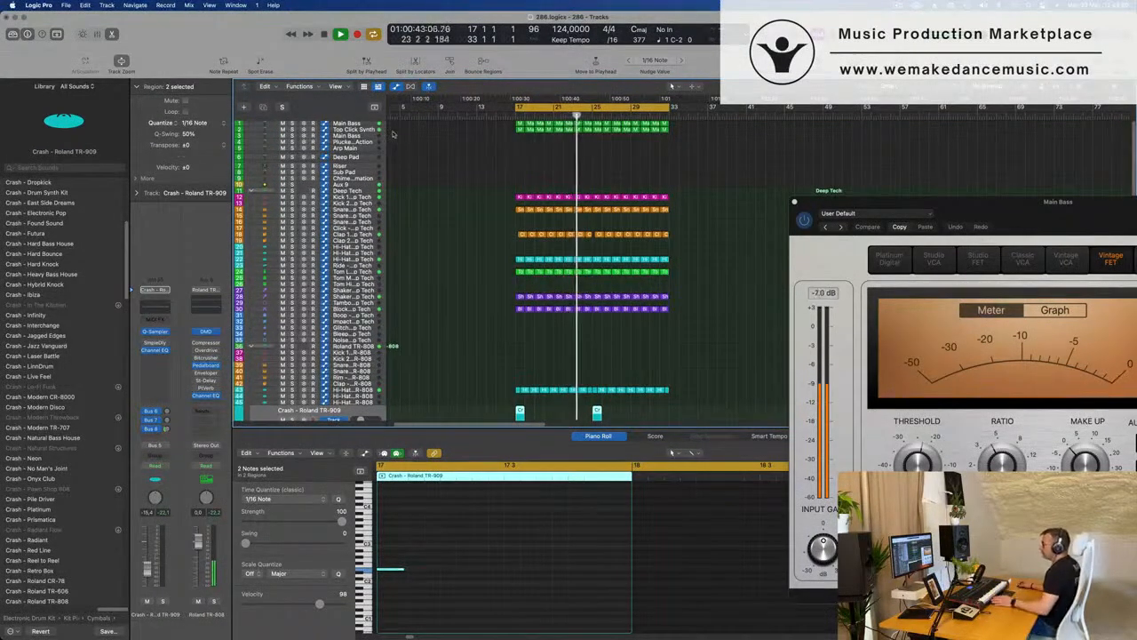
- Record a bass part of about three bars on the empty second Main Bass track and move its region to start at bar 17
click(324, 136)
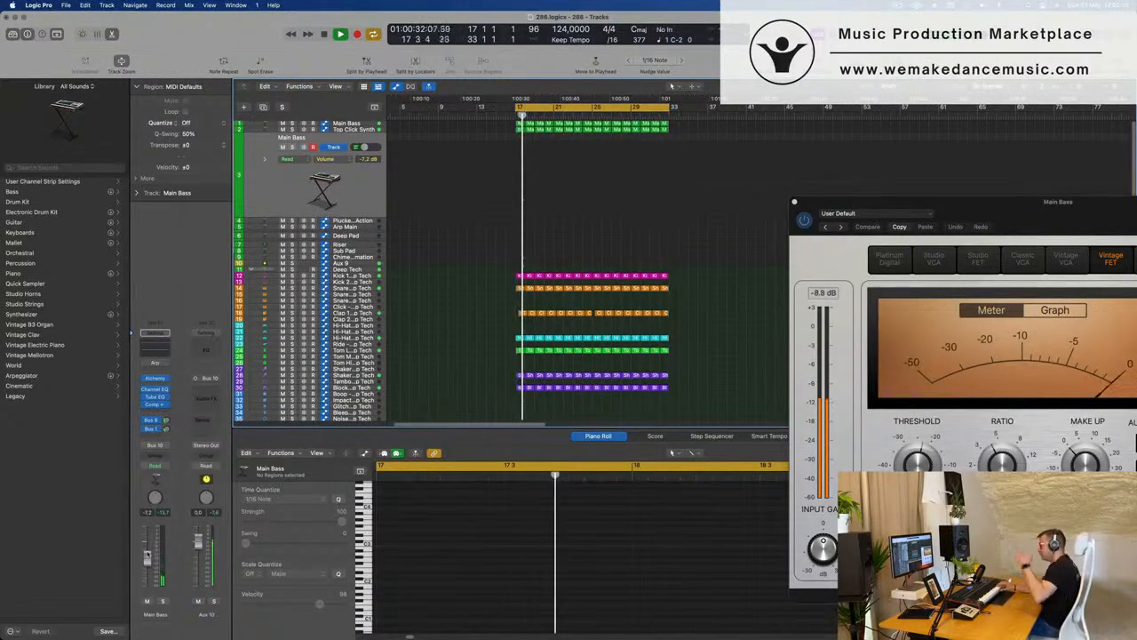
key(r)
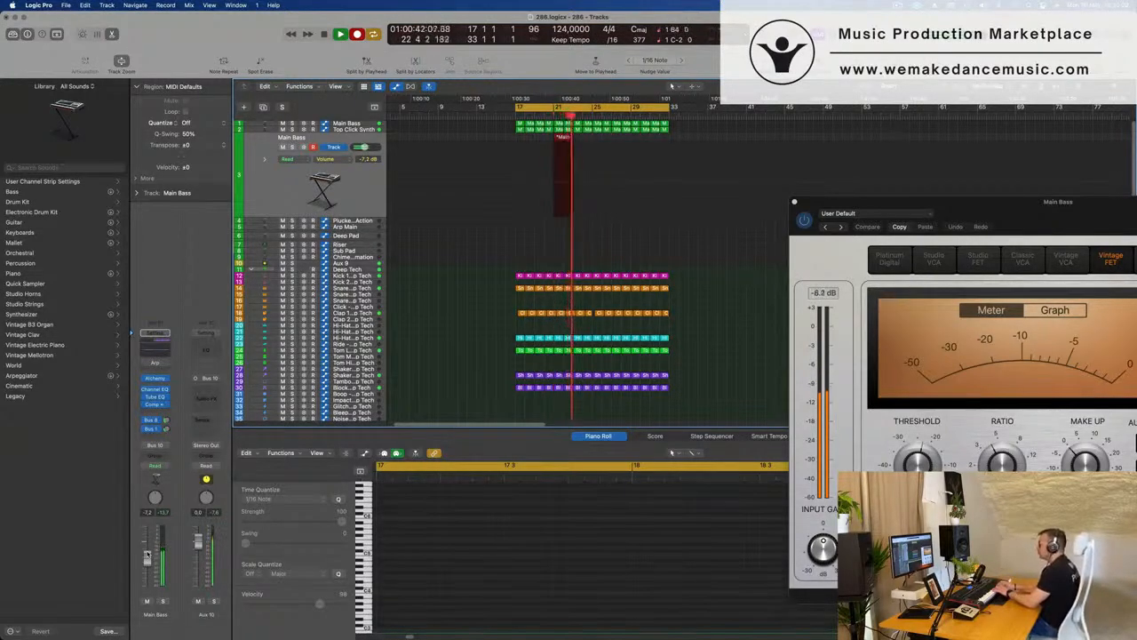
key(space)
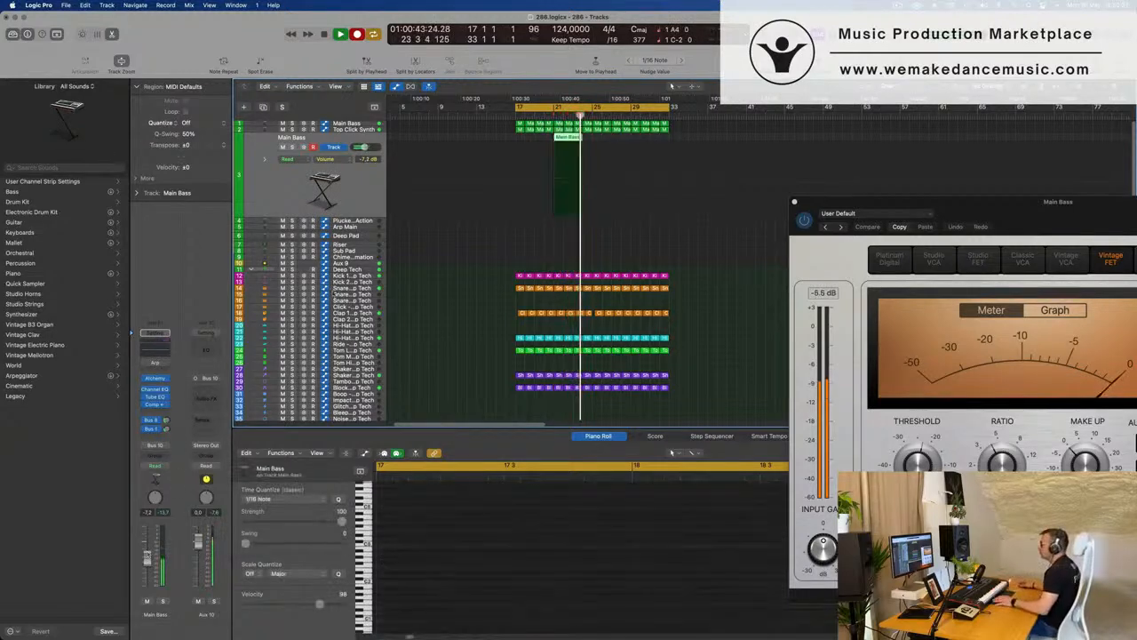
drag(569, 142, 533, 144)
key(shift+space)
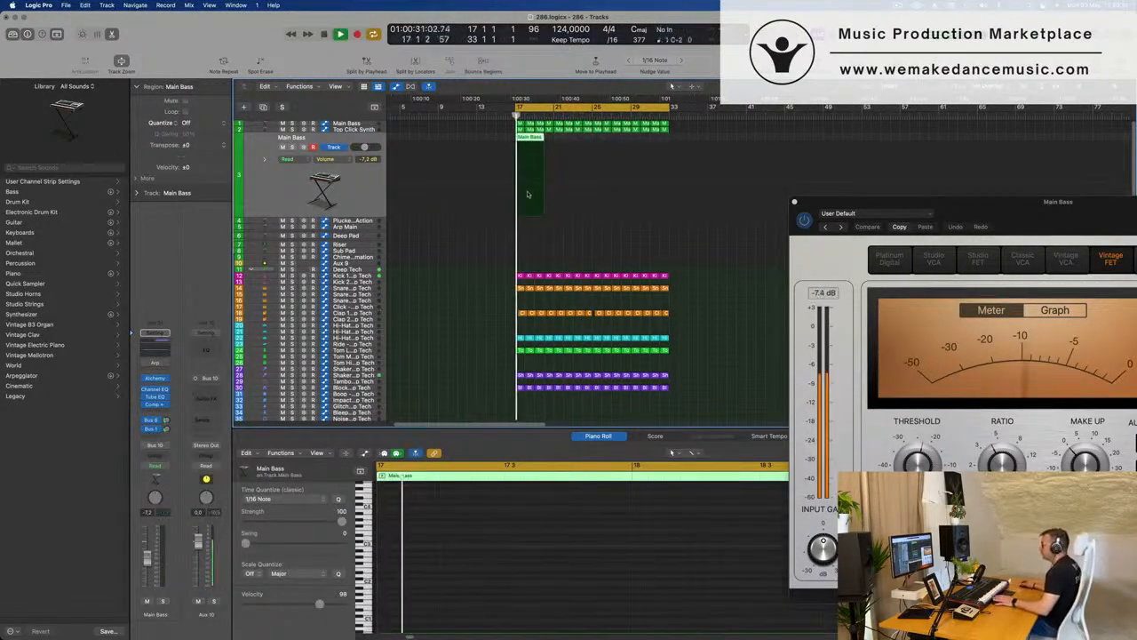
- Show the recorded Main Bass region in the piano roll, select all its notes and play the part back
key(p)
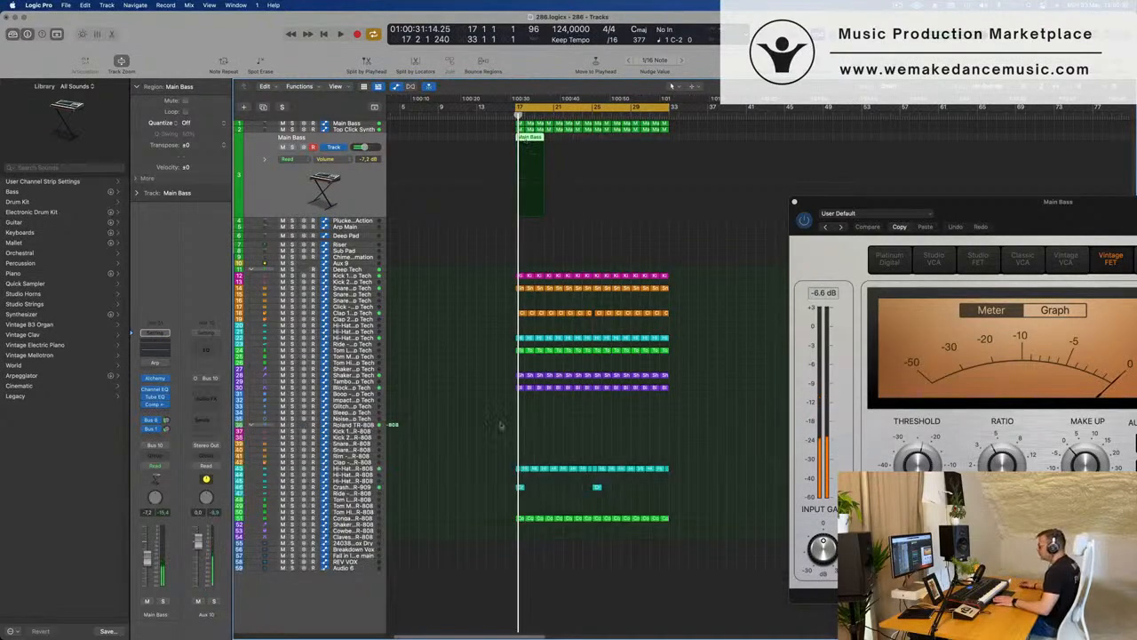
key(p)
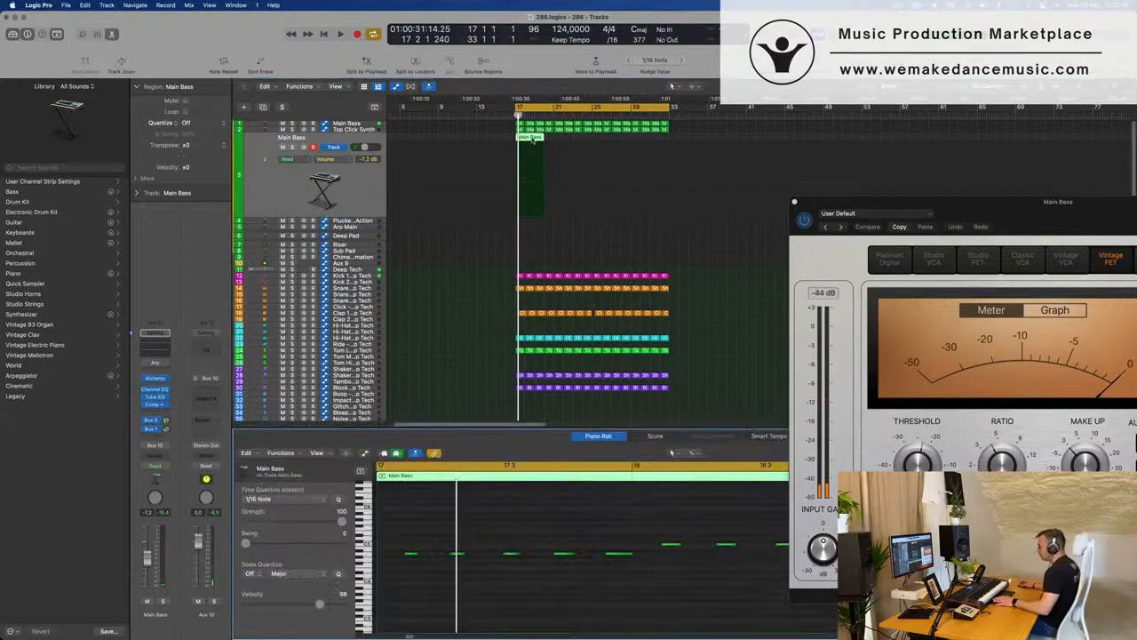
scroll(530, 616, down, 3)
key(super+a)
scroll(530, 615, down, 3)
key(space)
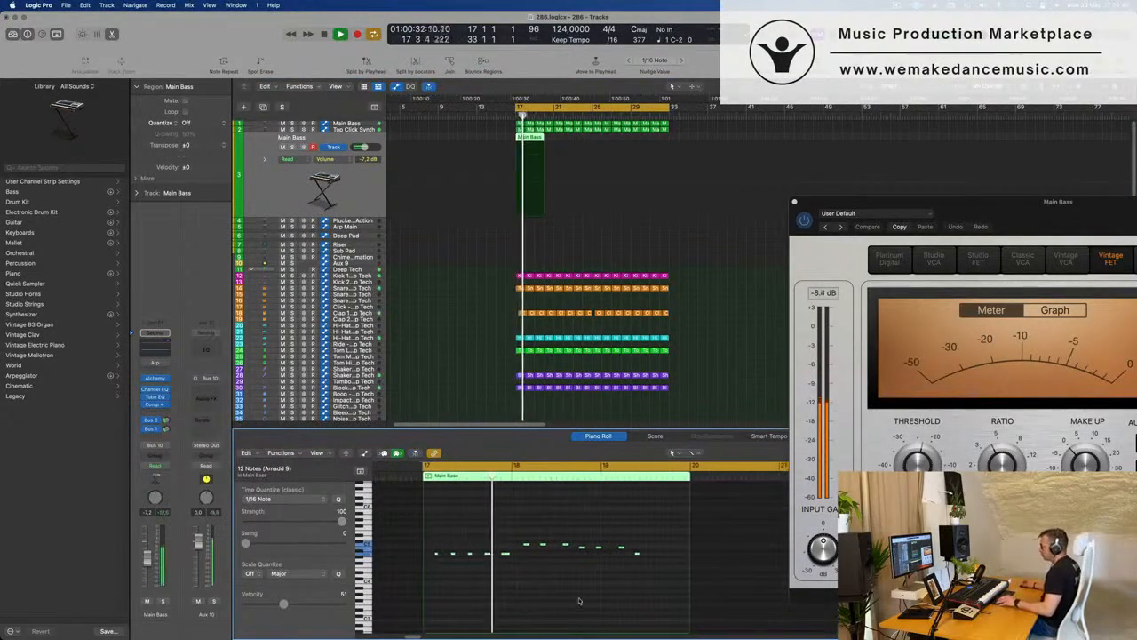
scroll(586, 602, up, 2)
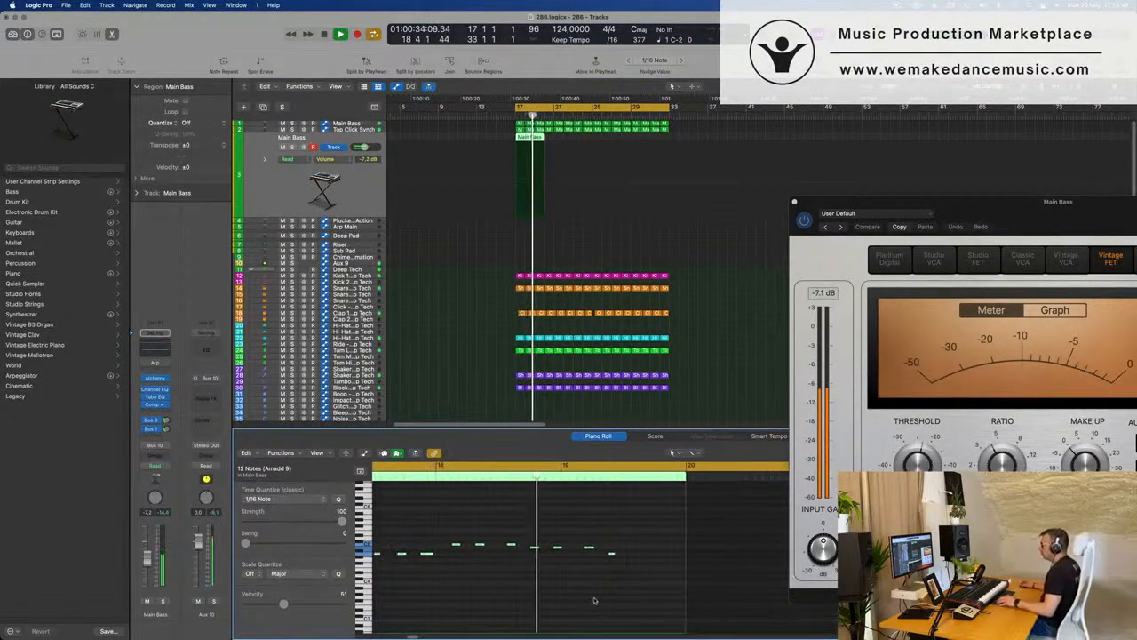
scroll(588, 600, left, 1)
- Play the Main Bass region in short passes and raise the track's volume fader to just above -5 dB
key(space)
key(space)
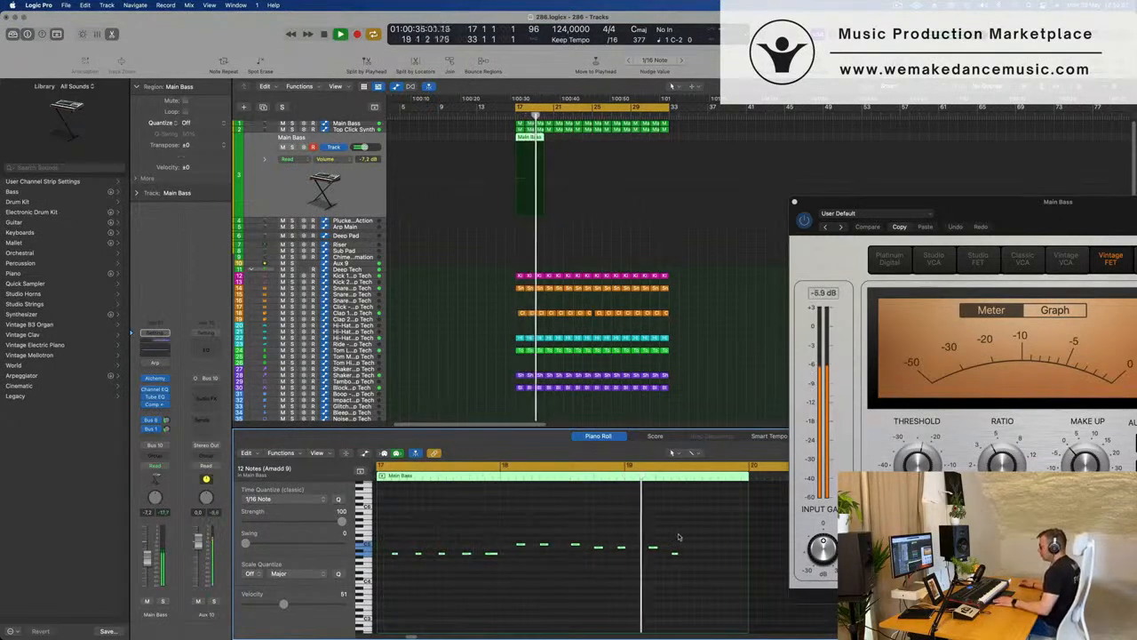
key(space)
key(space)
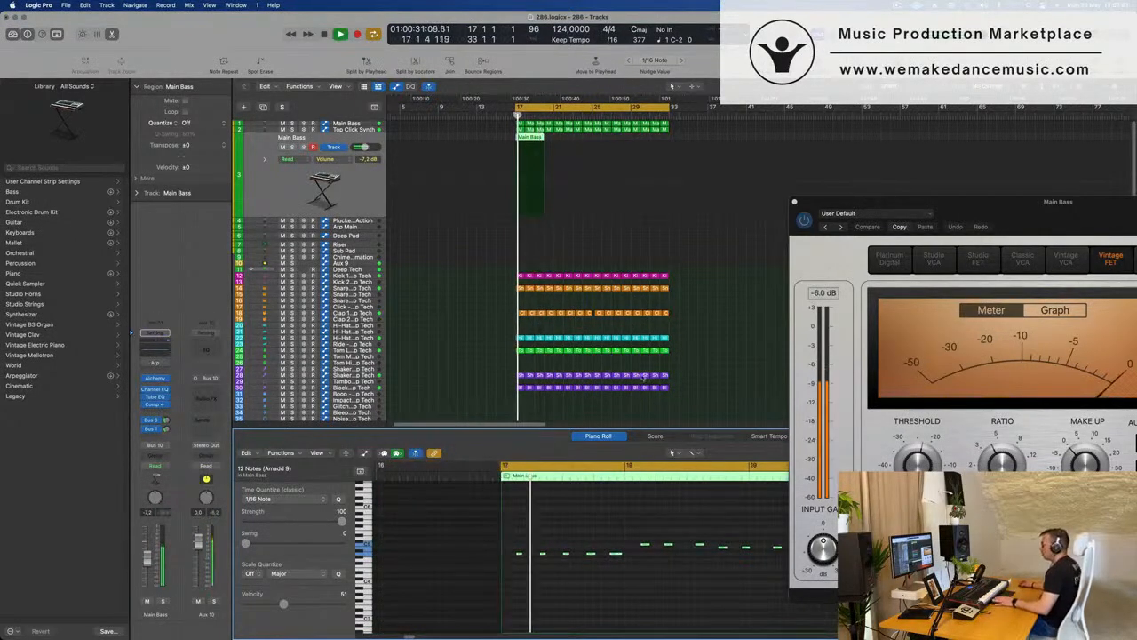
key(space)
key(space)
key(space)
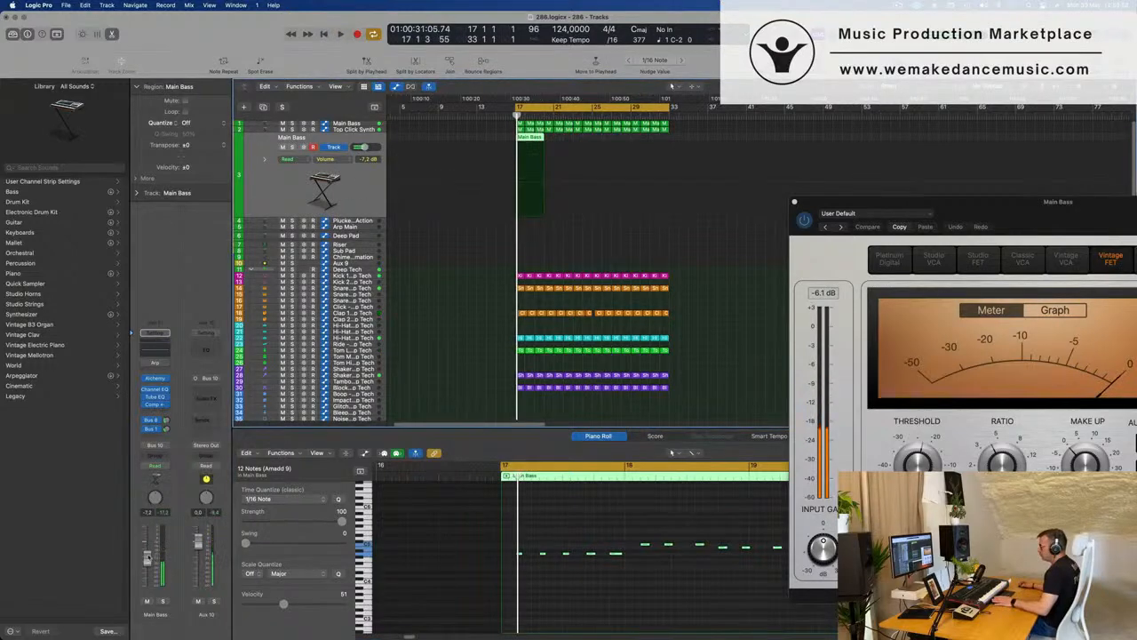
key(space)
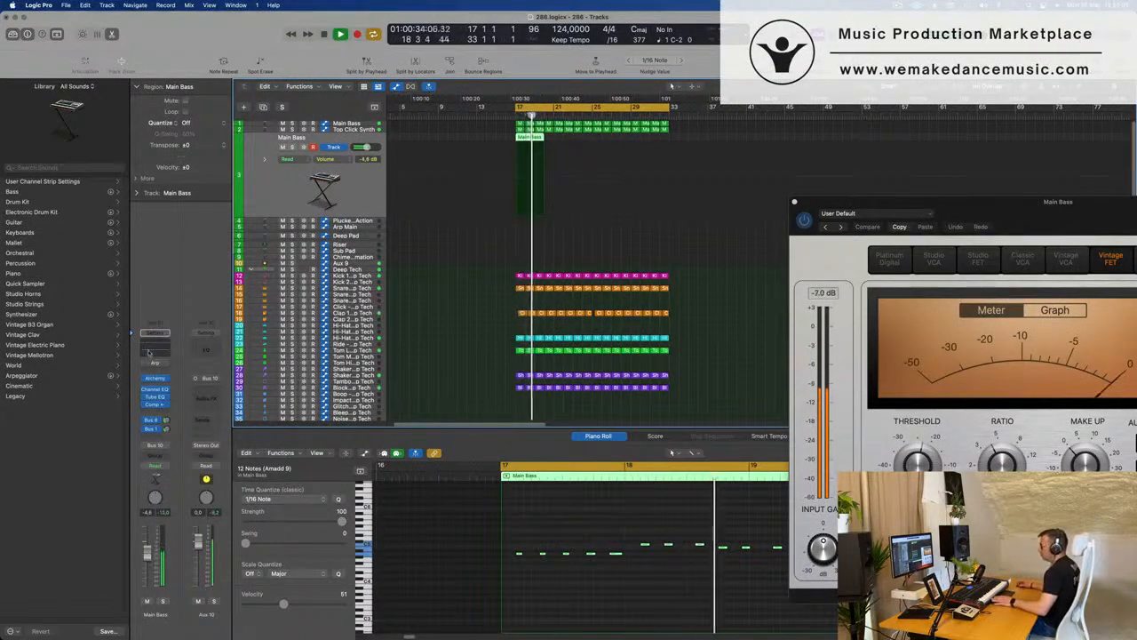
- Set a 298 Hz low cut in the second Main Bass track's Channel EQ
click(154, 390)
drag(384, 296, 649, 302)
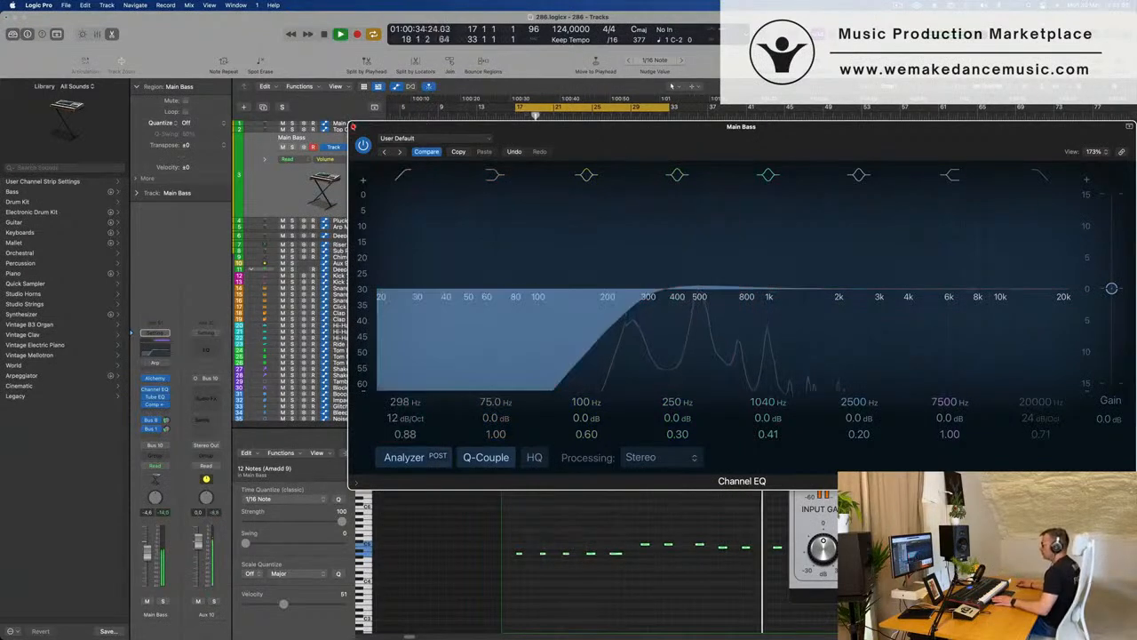
key(super+w)
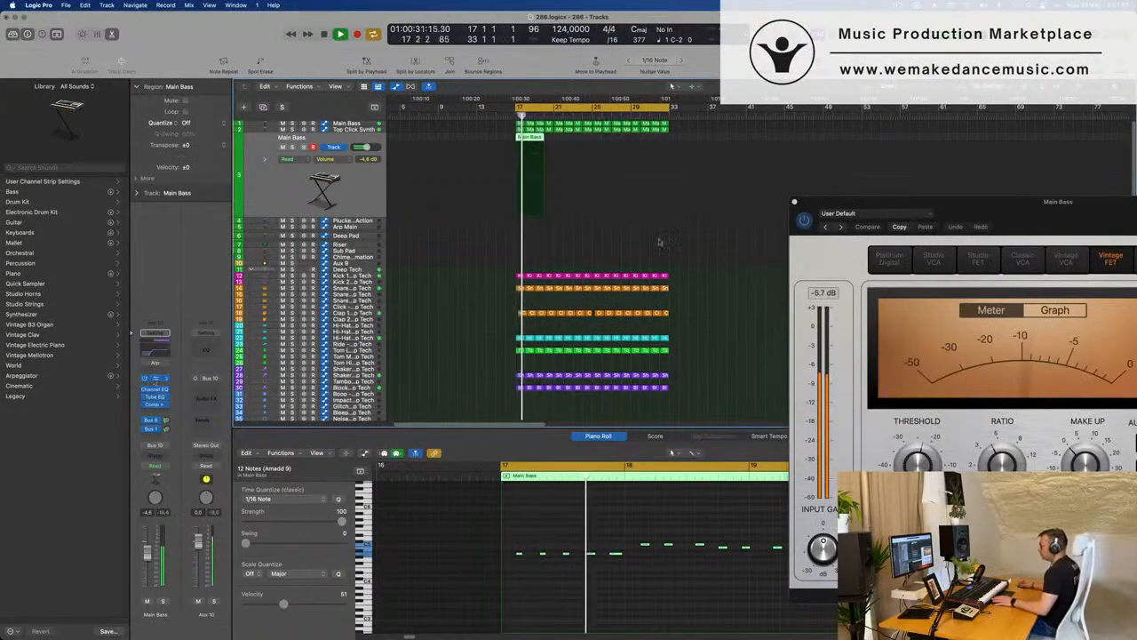
- Raise the Alchemy filter cutoff on the second Main Bass track and lower its volume fader to about -12.8 dB
click(154, 380)
drag(626, 419, 627, 405)
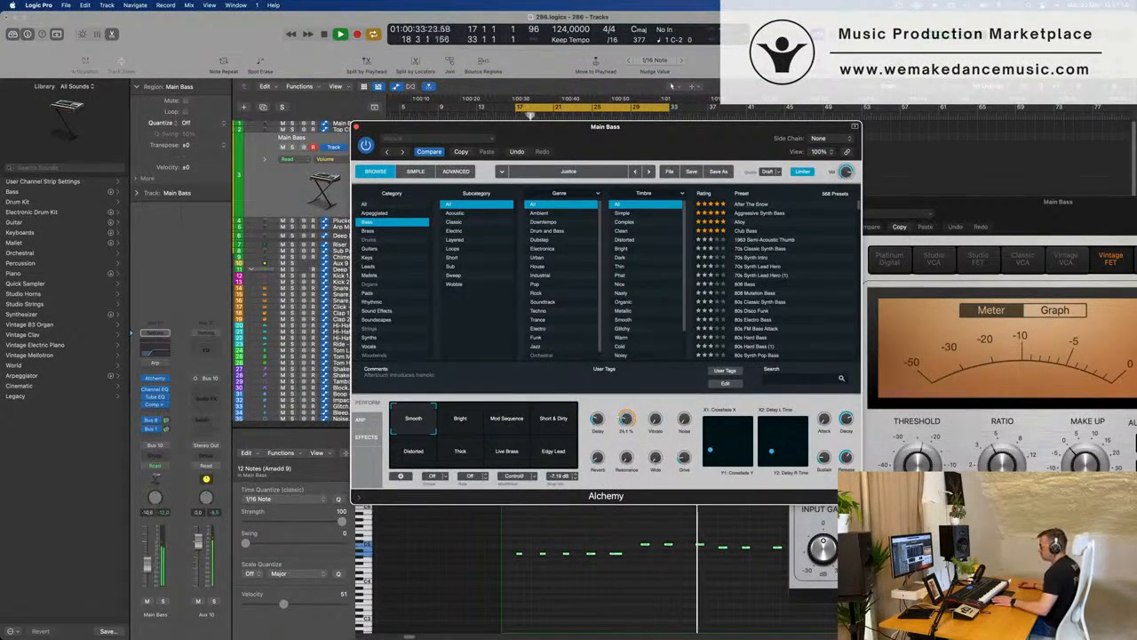
click(294, 189)
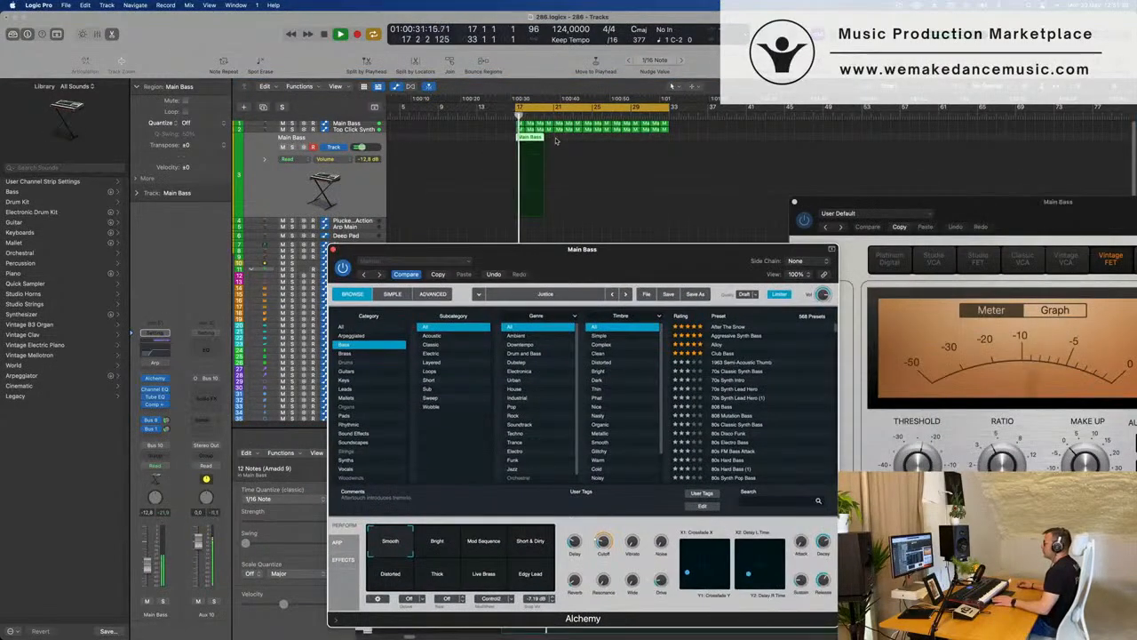
- Copy the new Main Bass region to bar 21 and repeat both regions at bars 25 and 29
click(559, 138)
drag(561, 139, 584, 139)
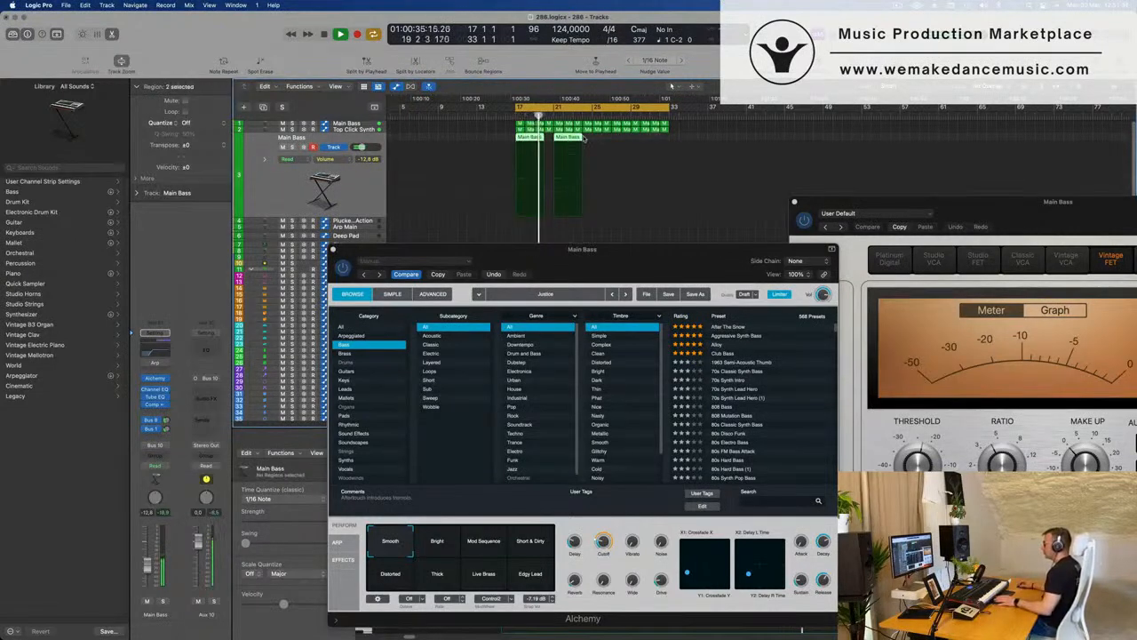
key(super+r)
drag(601, 142, 611, 142)
click(358, 187)
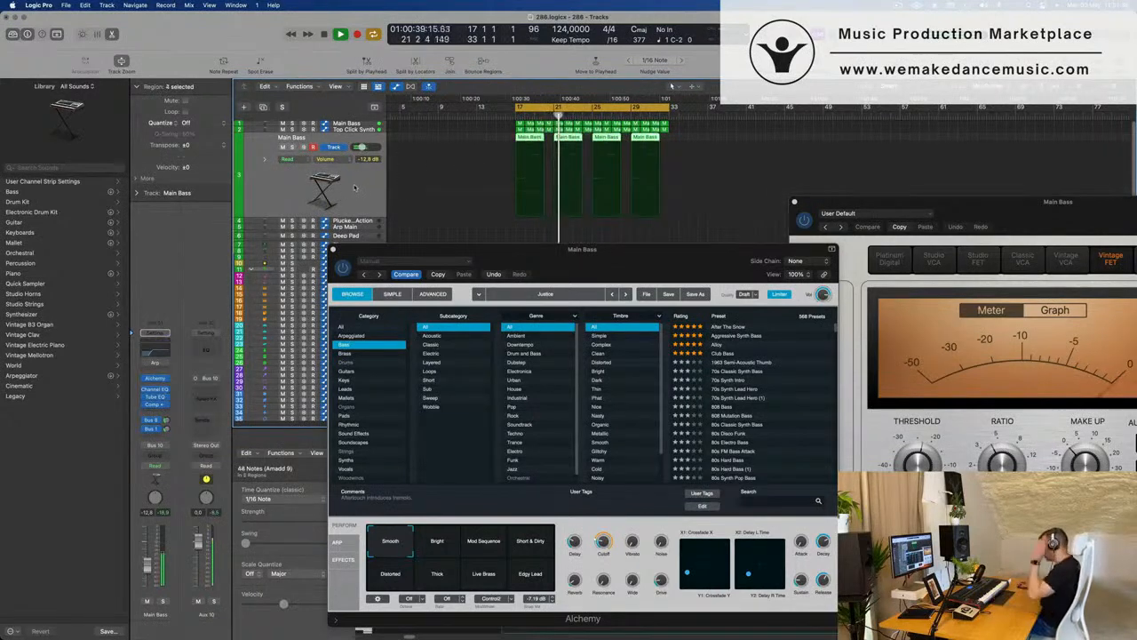
- Adjust the second Main Bass track's Bus 1 delay send and close its Alchemy window
click(165, 429)
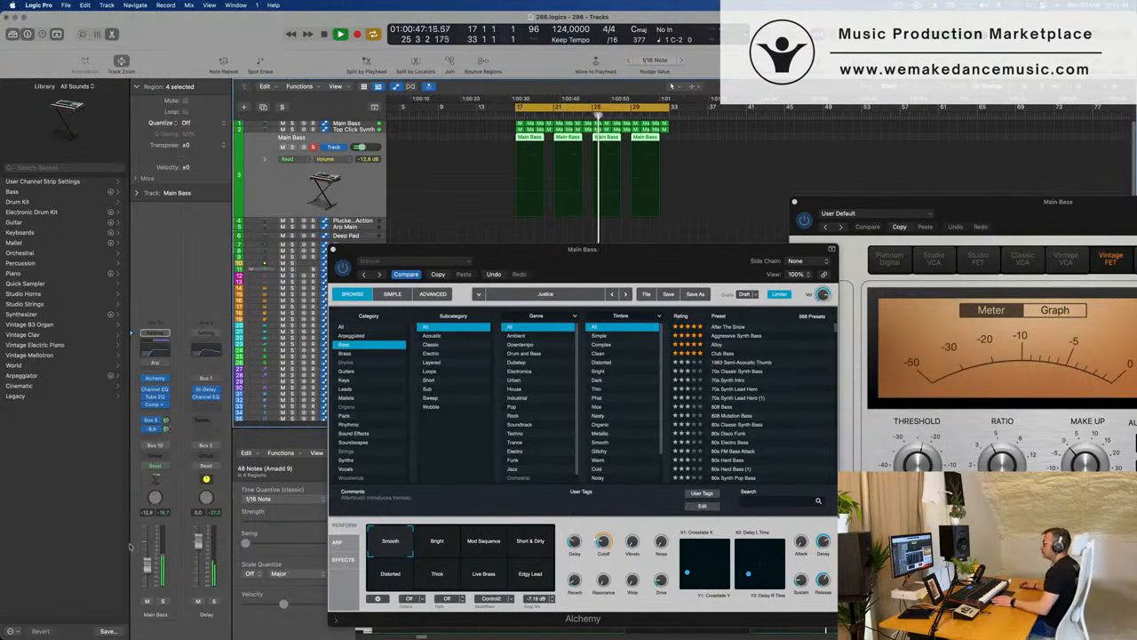
drag(682, 260, 653, 257)
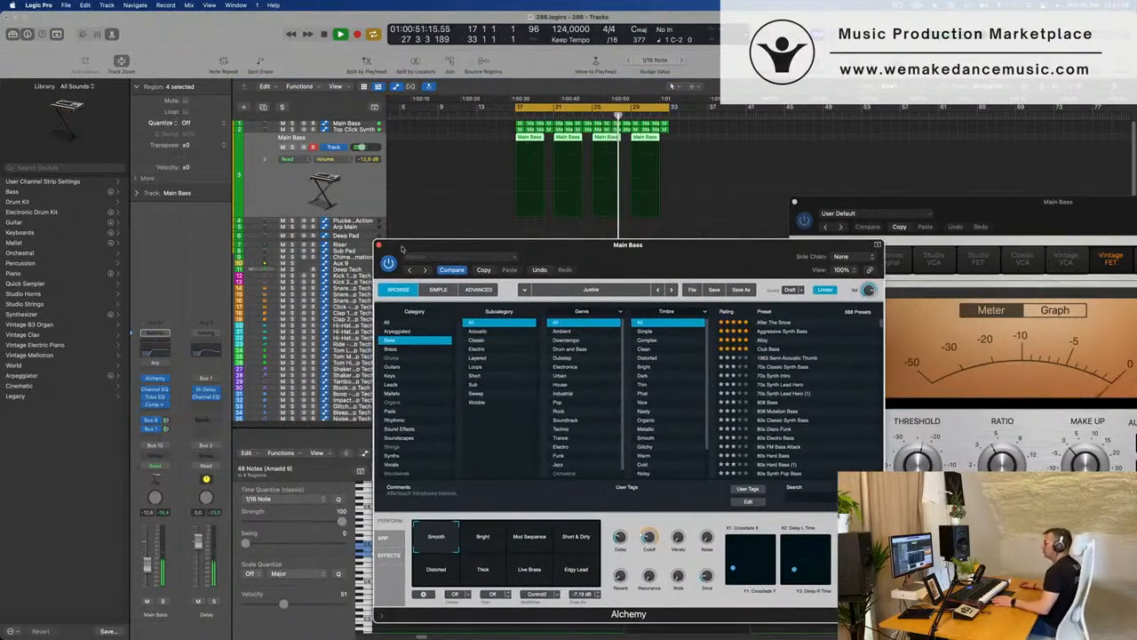
click(378, 245)
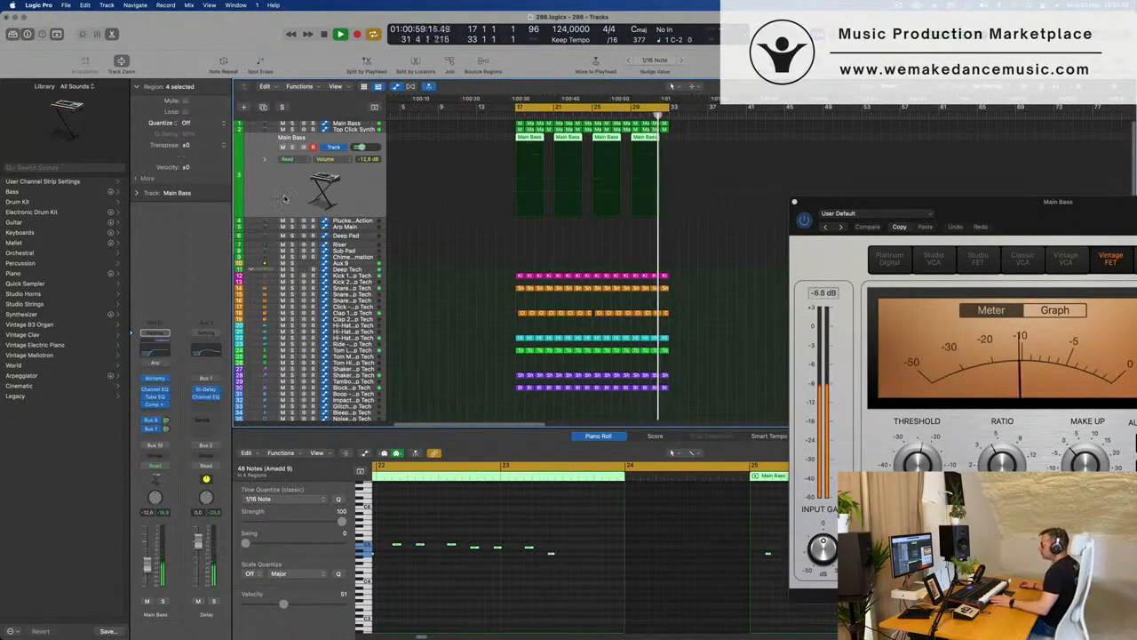
- Load the Aqua Mallet preset from Alchemy's Keys category on the Plucked Mid Action track and raise its volume fader to -5.4 dB
click(356, 220)
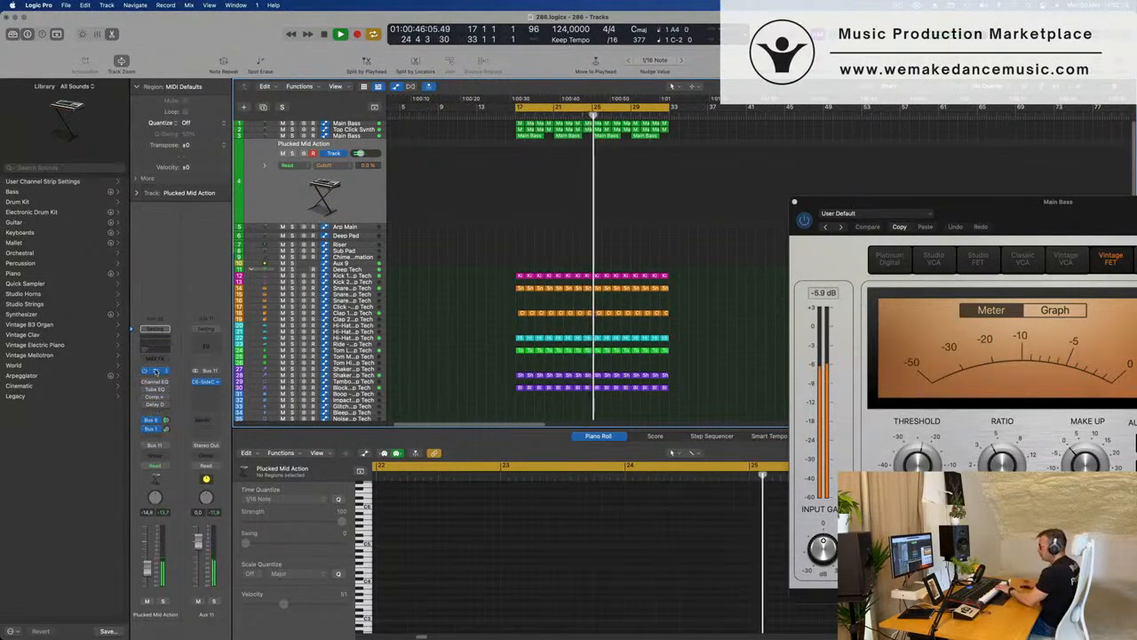
click(154, 370)
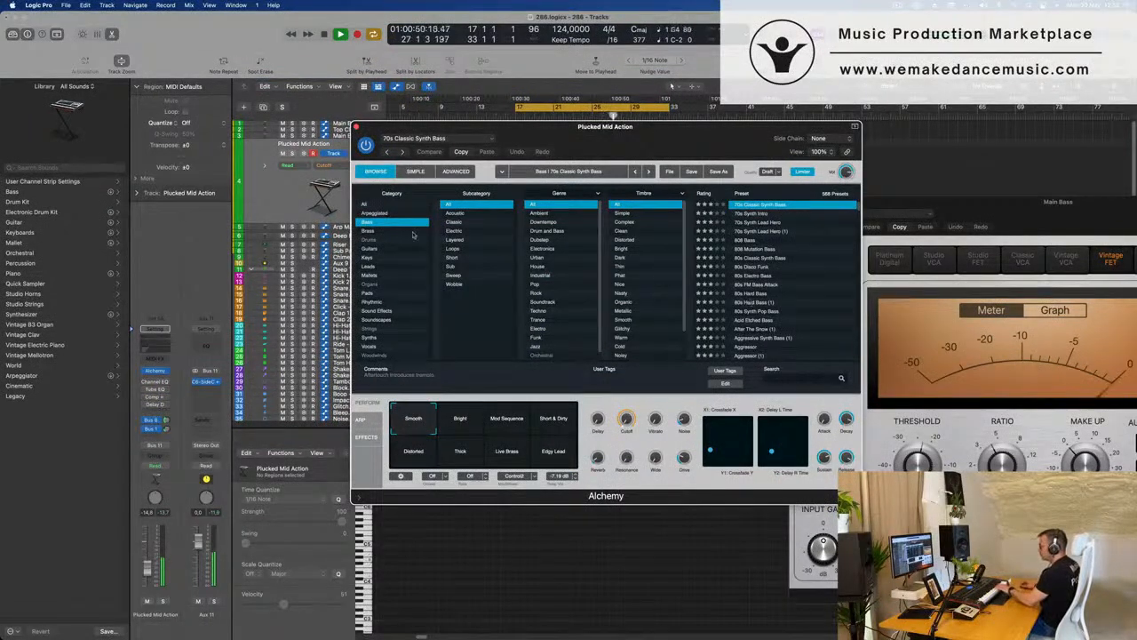
click(367, 258)
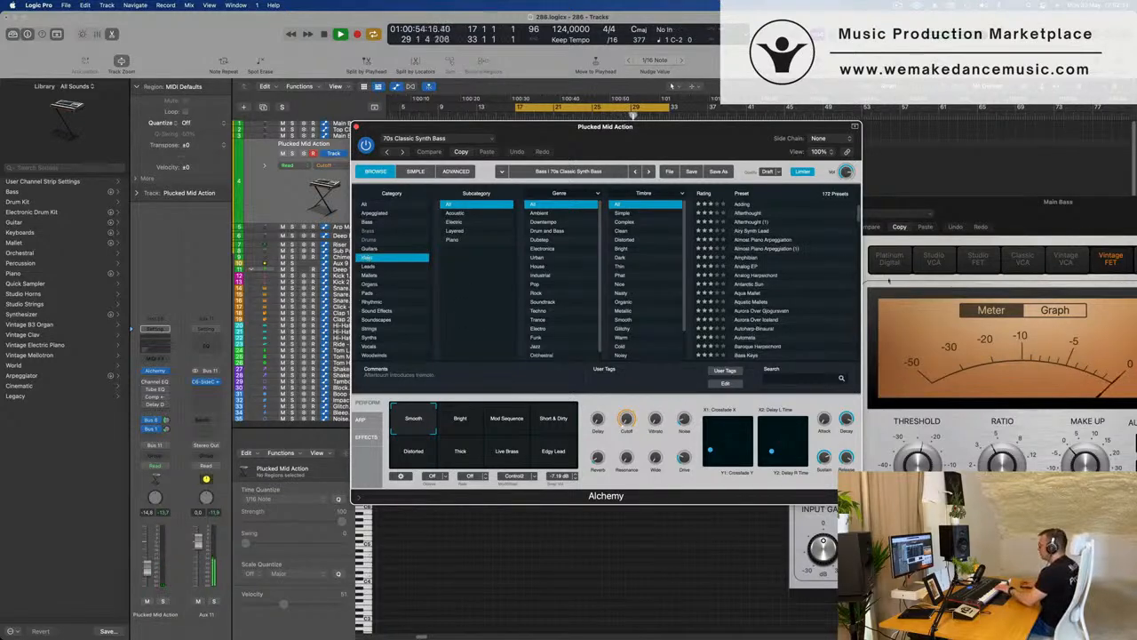
click(749, 294)
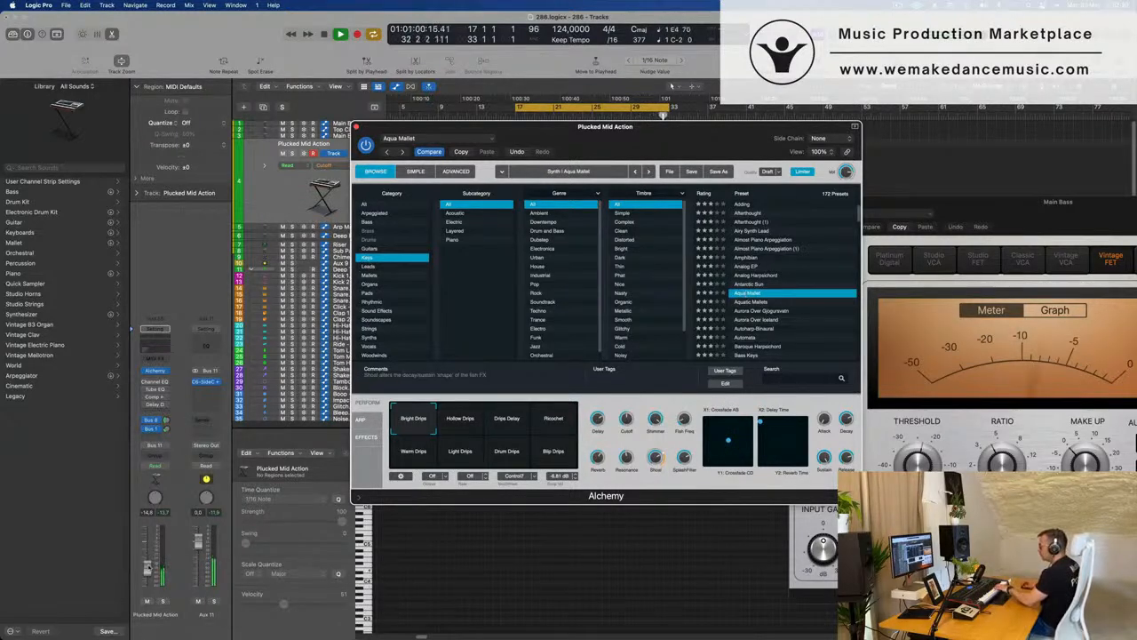
drag(147, 555, 149, 556)
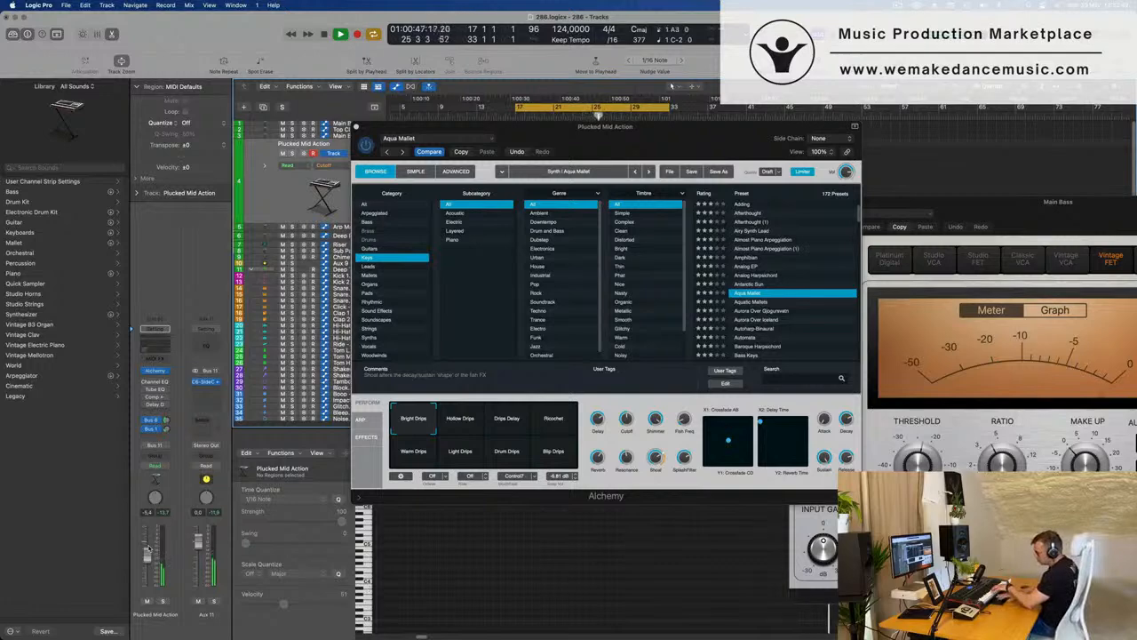
- Record a short take on the Plucked Mid Action track and move its region to bar 18
drag(676, 124, 648, 137)
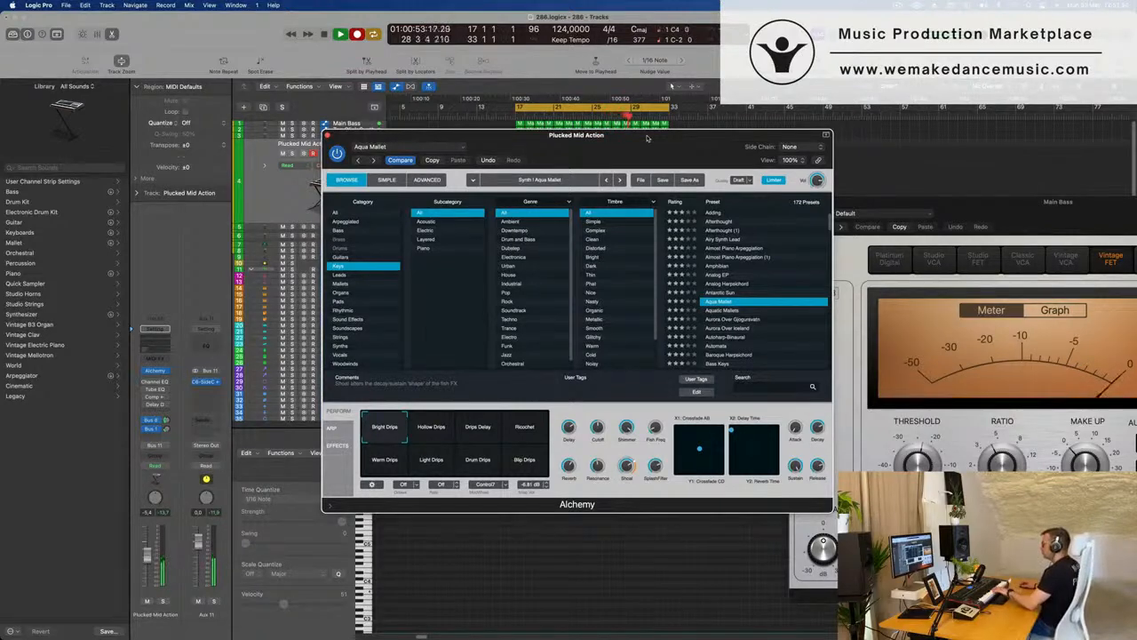
drag(648, 138, 1136, 225)
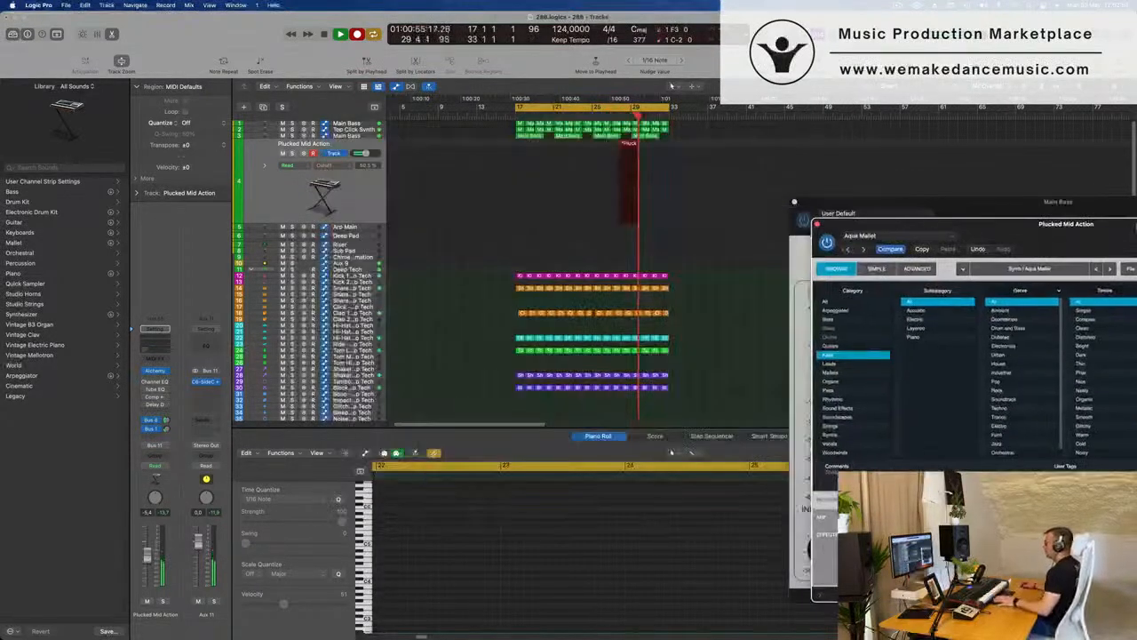
drag(630, 147, 542, 149)
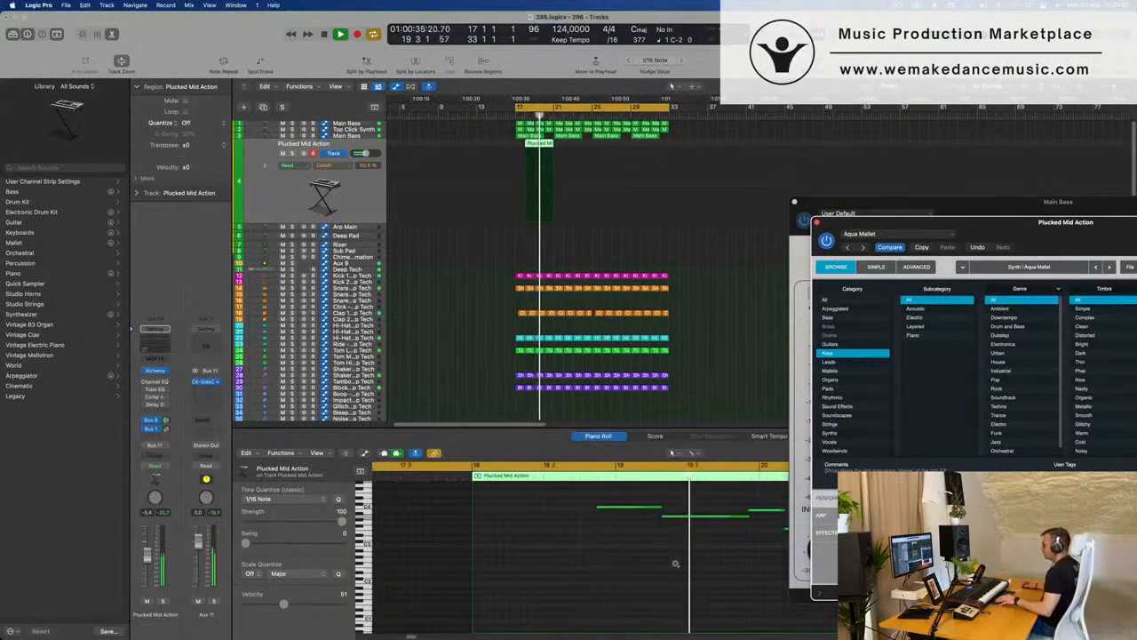
- Delete the opening notes of the recorded Plucked Mid Action take, keeping the last two around bar 20
scroll(693, 565, down, 3)
scroll(712, 562, up, 1)
drag(637, 493, 727, 512)
key(BackSpace)
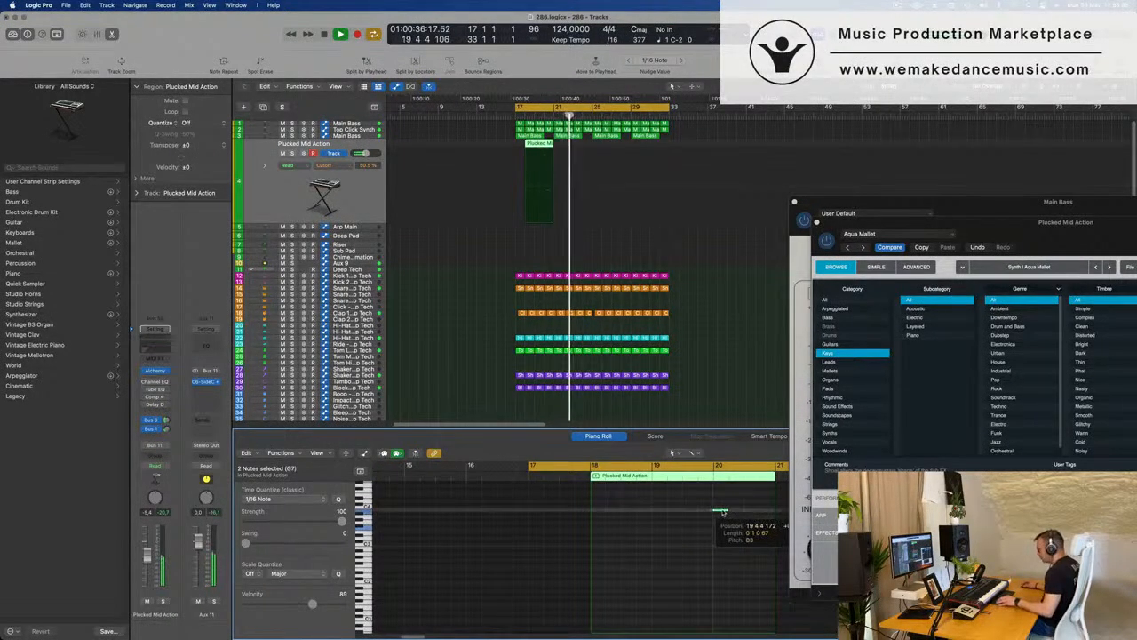
- Play back the edited take against the loop and delete its region from the Plucked Mid Action track
key(Return)
scroll(599, 258, up, 1)
scroll(703, 613, up, 2)
scroll(699, 565, up, 2)
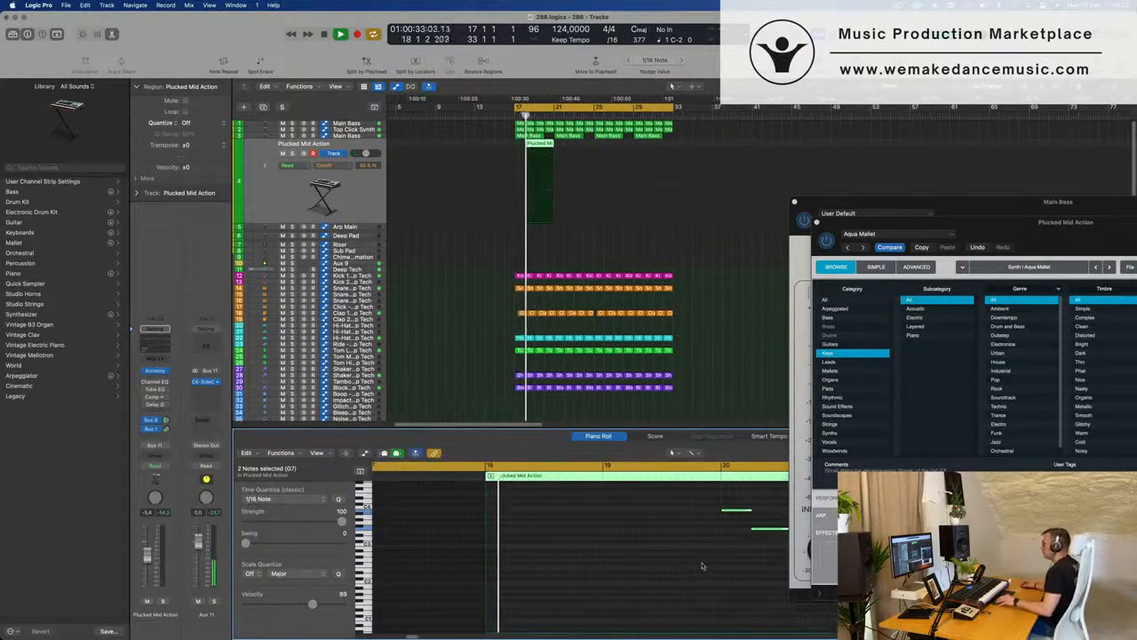
scroll(708, 567, up, 2)
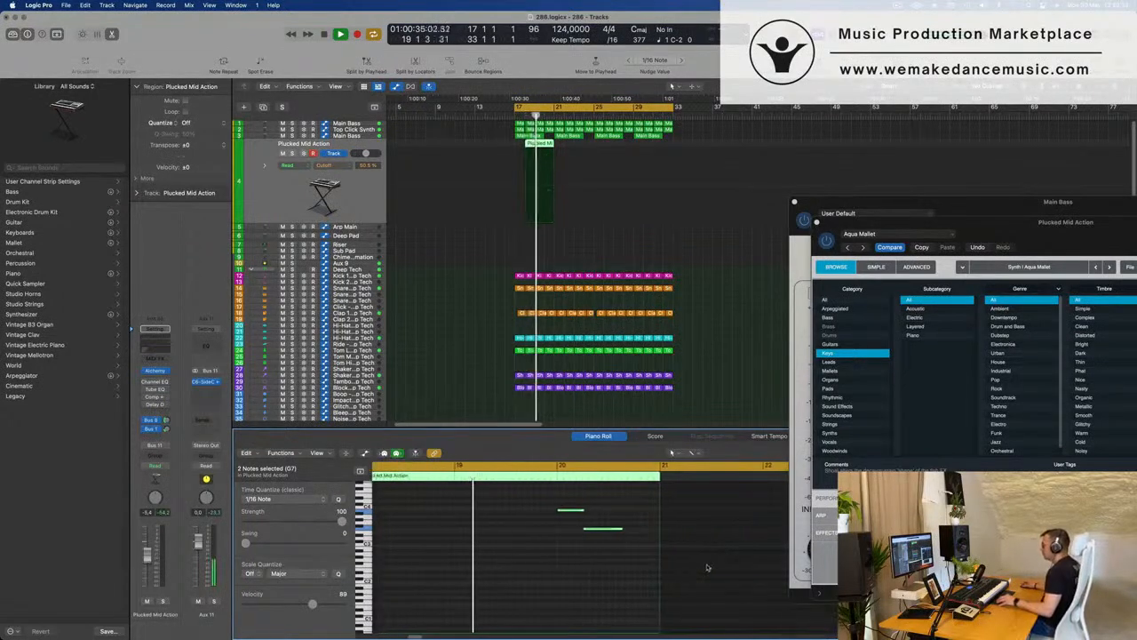
scroll(639, 593, down, 1)
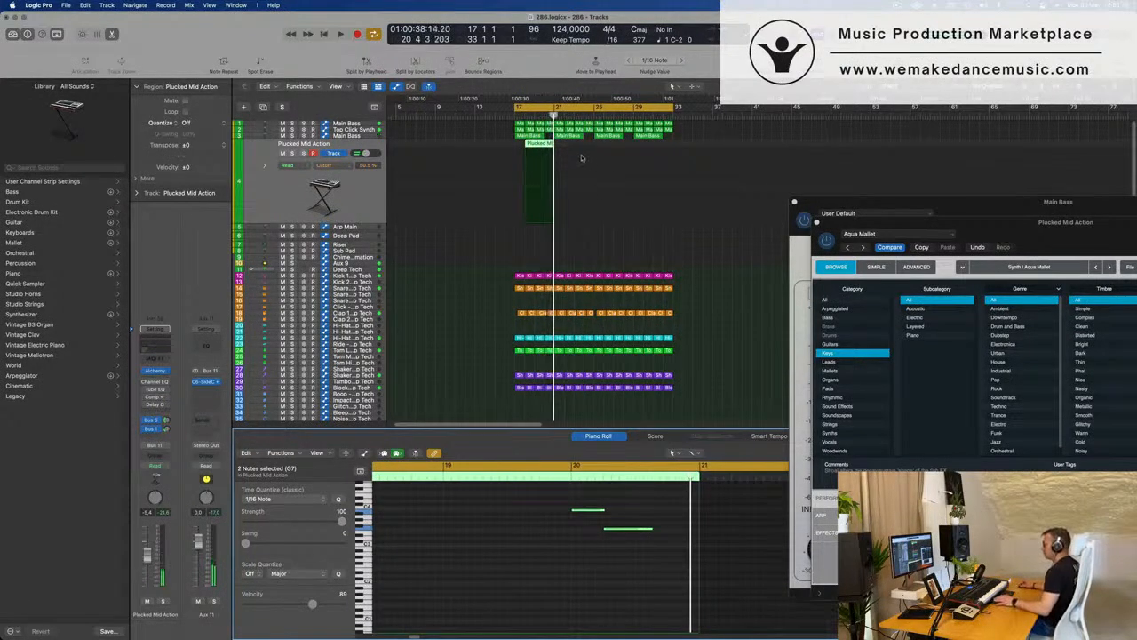
key(Delete)
key(space)
- Raise the Plucked Mid Action fader to -1.1 dB and audition Aqua Mallet's Ricochet, Blip Drips and Warm Drips snapshots
drag(949, 214, 612, 191)
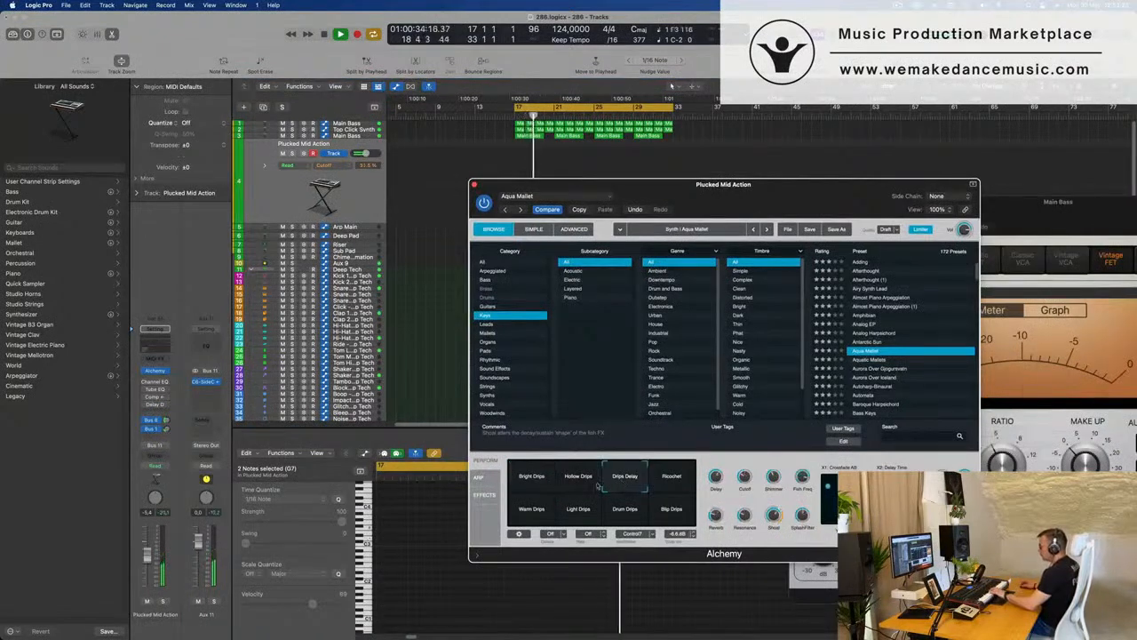
drag(149, 555, 150, 543)
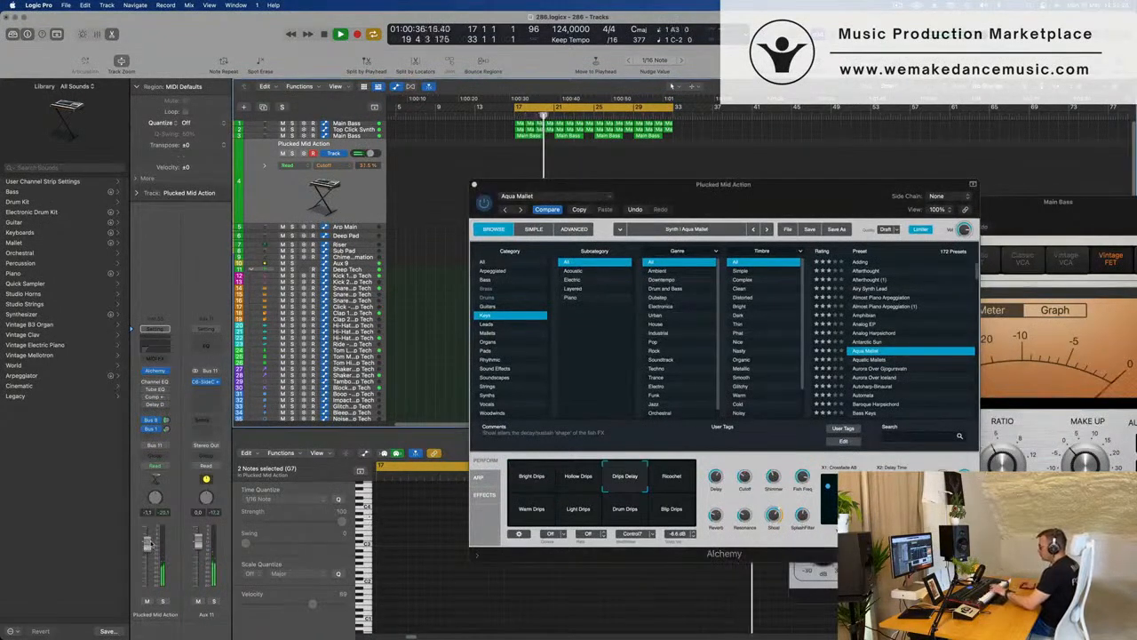
click(675, 480)
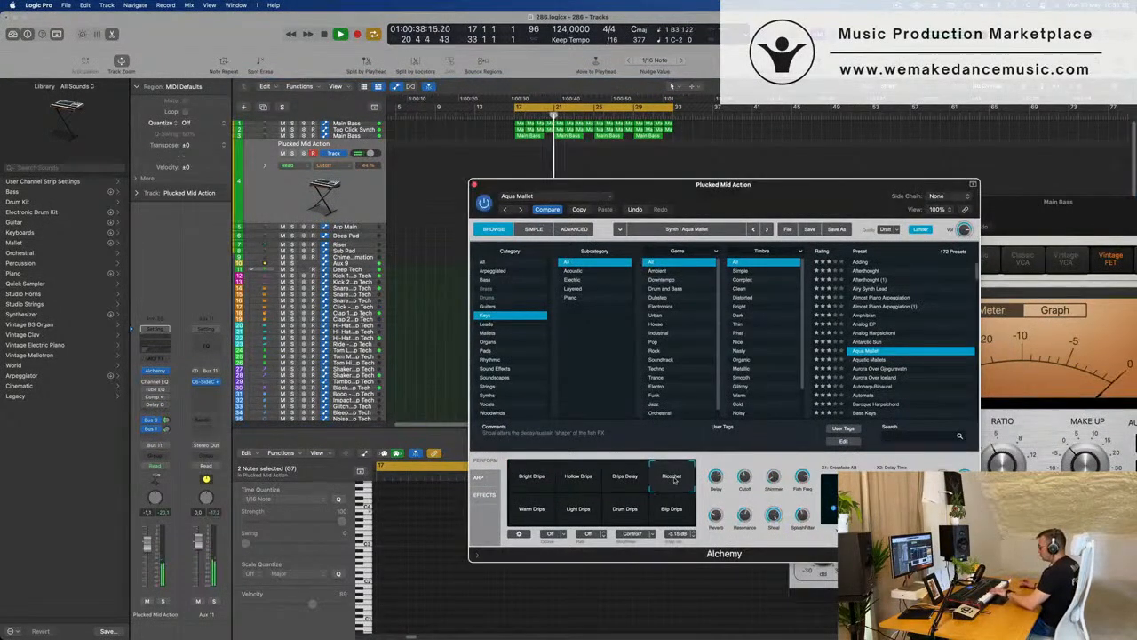
click(671, 515)
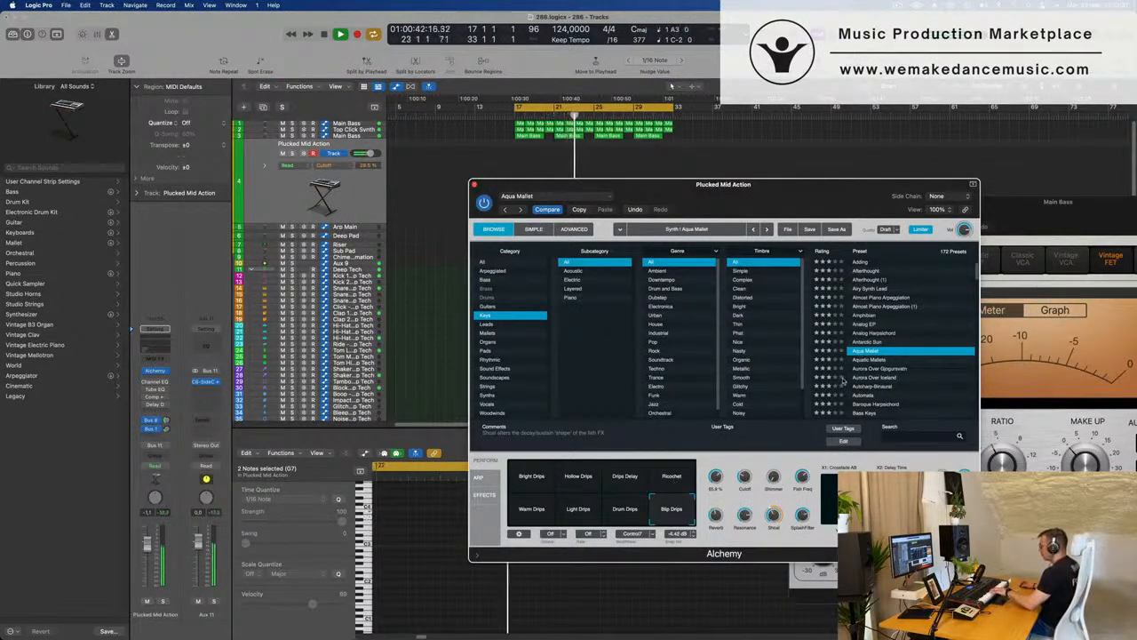
click(533, 511)
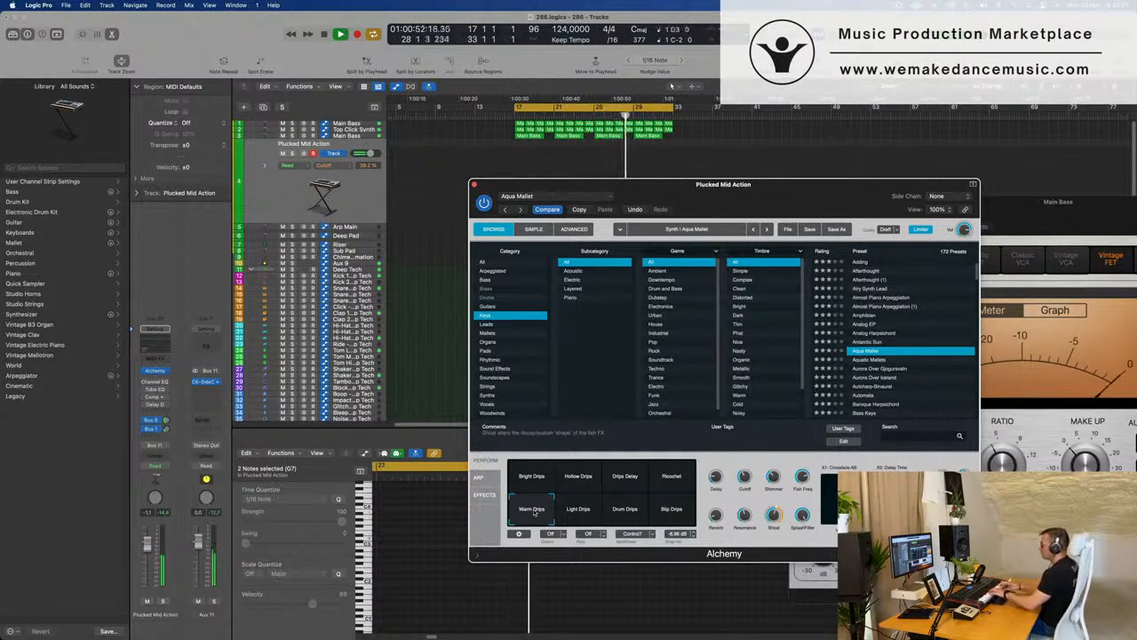
- Load Alchemy's Bass Keys preset with the Lush Organ snapshot and set the Plucked Mid Action fader to -5.2 dB
scroll(907, 329, down, 3)
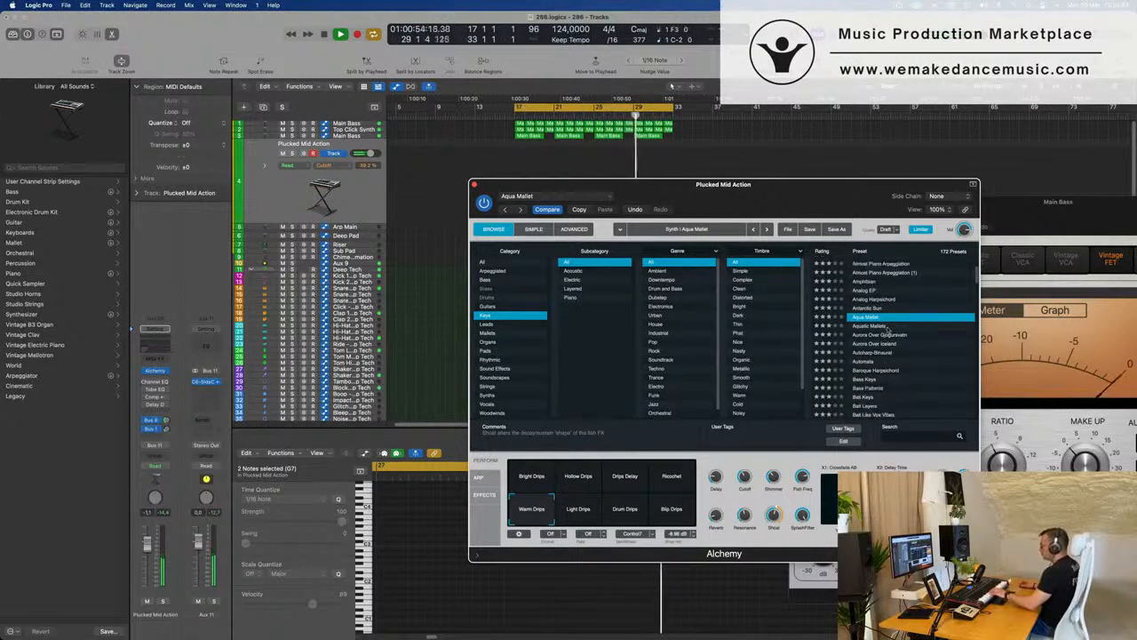
click(867, 348)
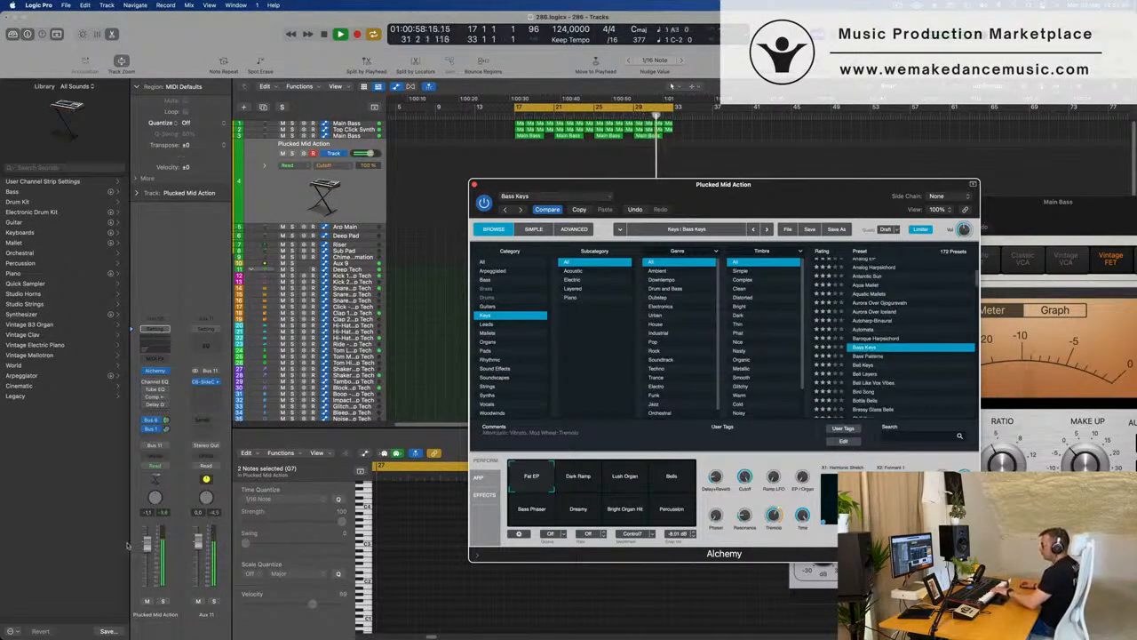
drag(148, 559, 148, 564)
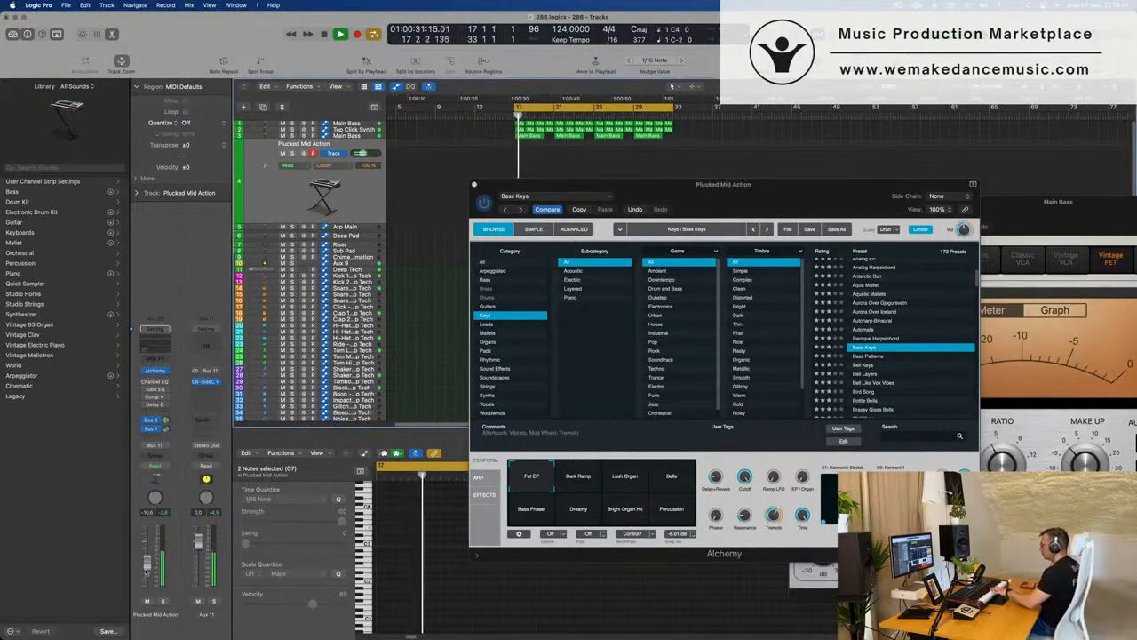
click(623, 489)
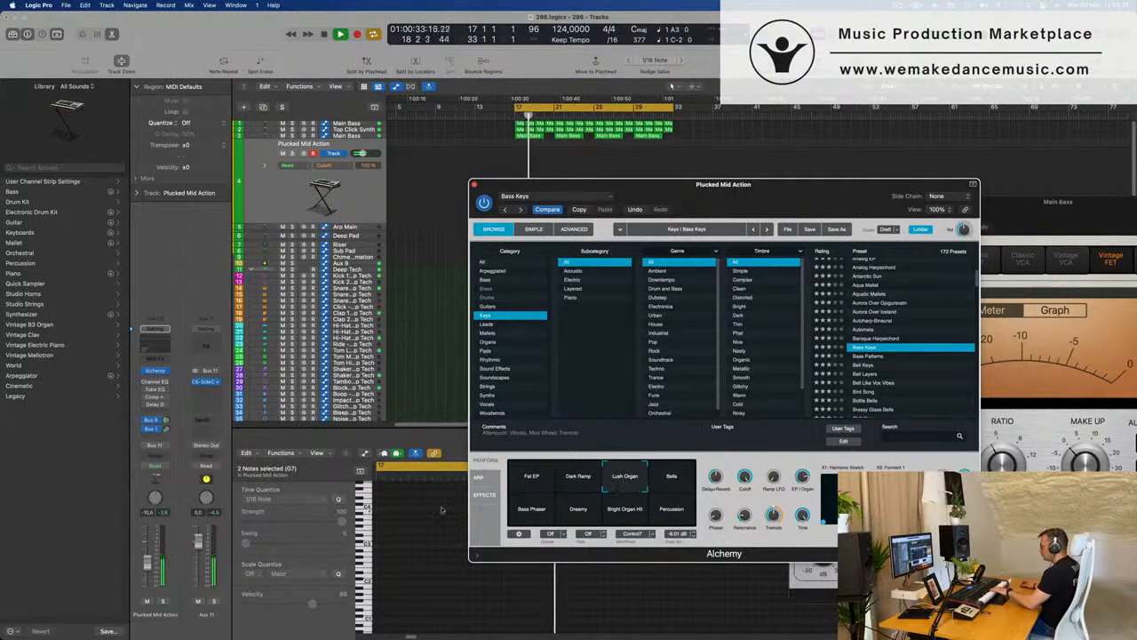
drag(148, 561, 149, 553)
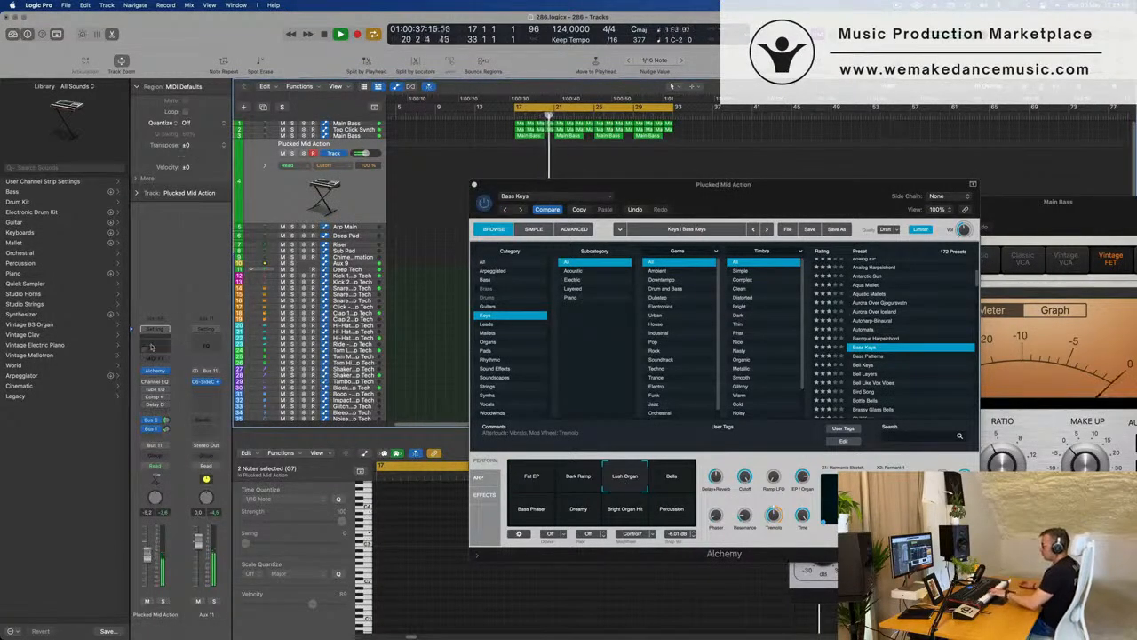
- Enable the Channel EQ with its low-cut band on the Plucked Mid Action track and close the EQ window
click(154, 382)
click(402, 180)
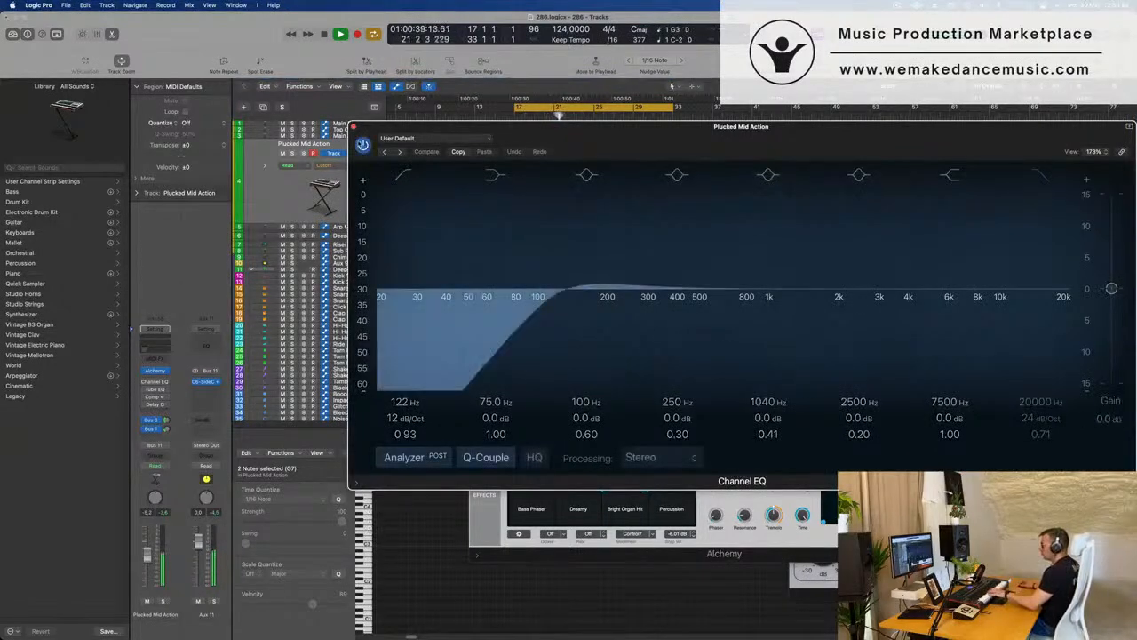
click(402, 182)
drag(356, 131, 290, 175)
click(287, 170)
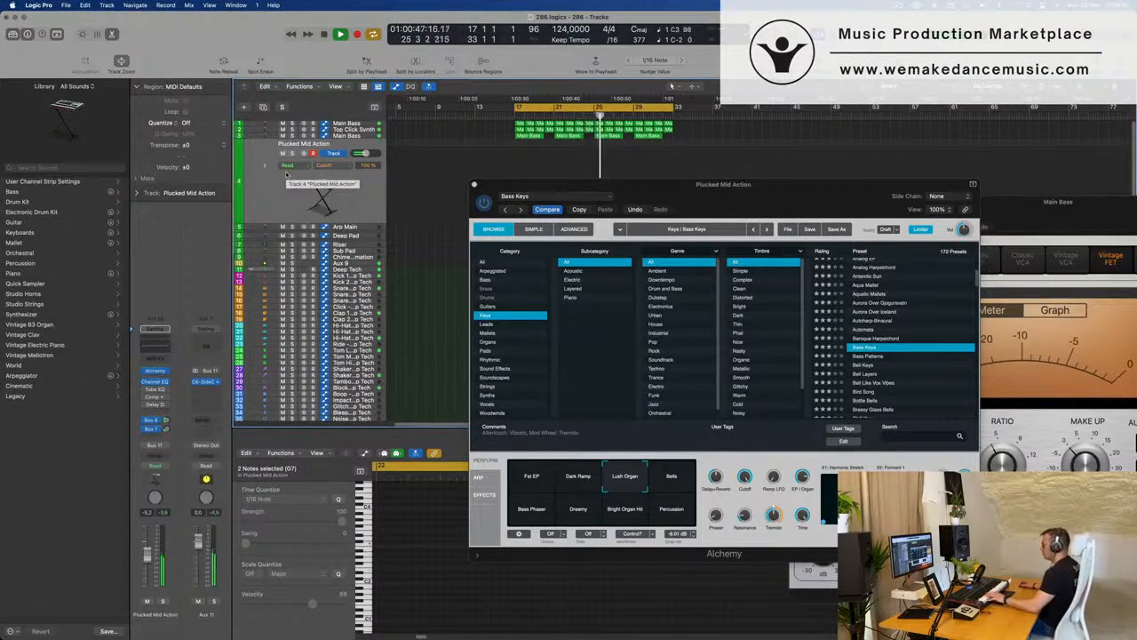
- Compare the Bells and Lush Organ snapshots of Bass Keys and choose Bright Organ Hit
click(672, 477)
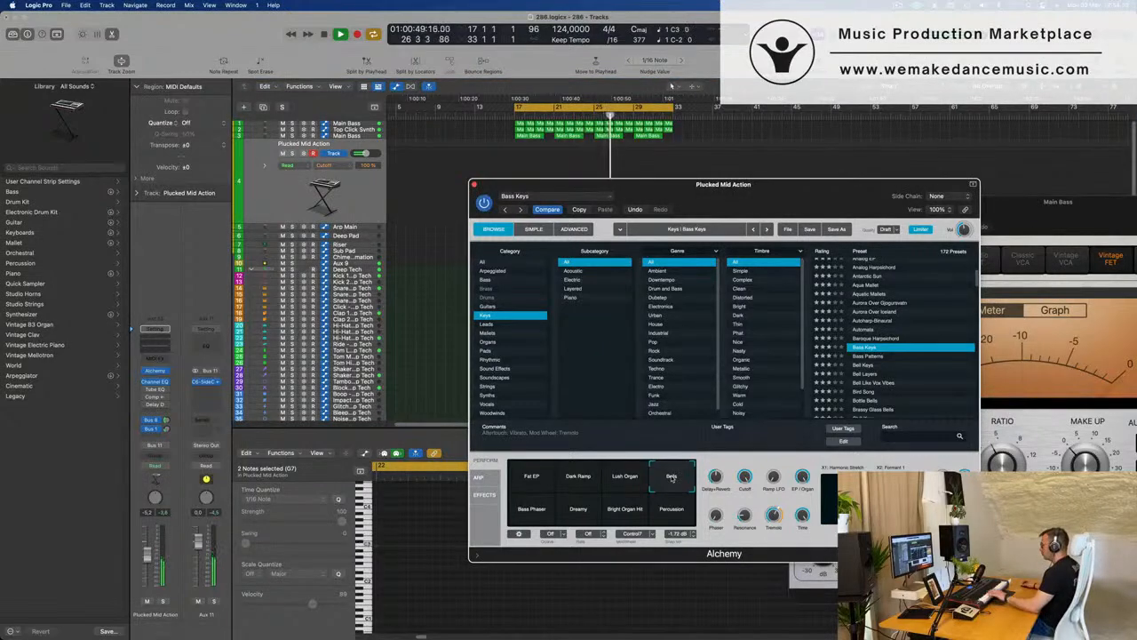
click(625, 478)
click(626, 510)
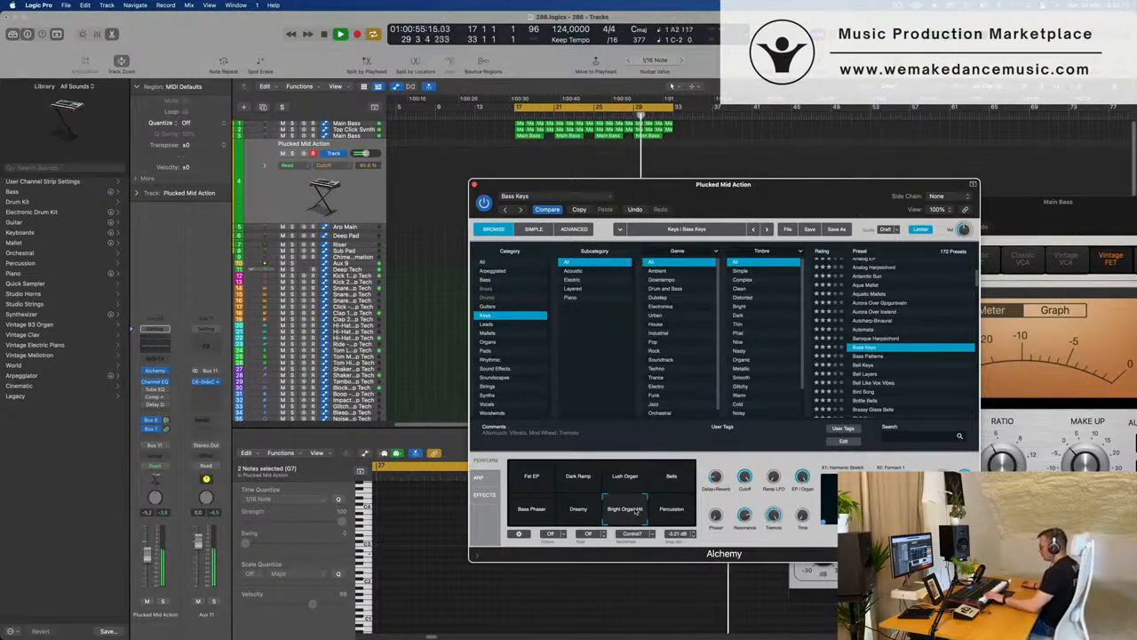
- Copy the first Main Bass region from track 3 to bar 20 of the Plucked Mid Action track and show its notes
drag(762, 202, 865, 304)
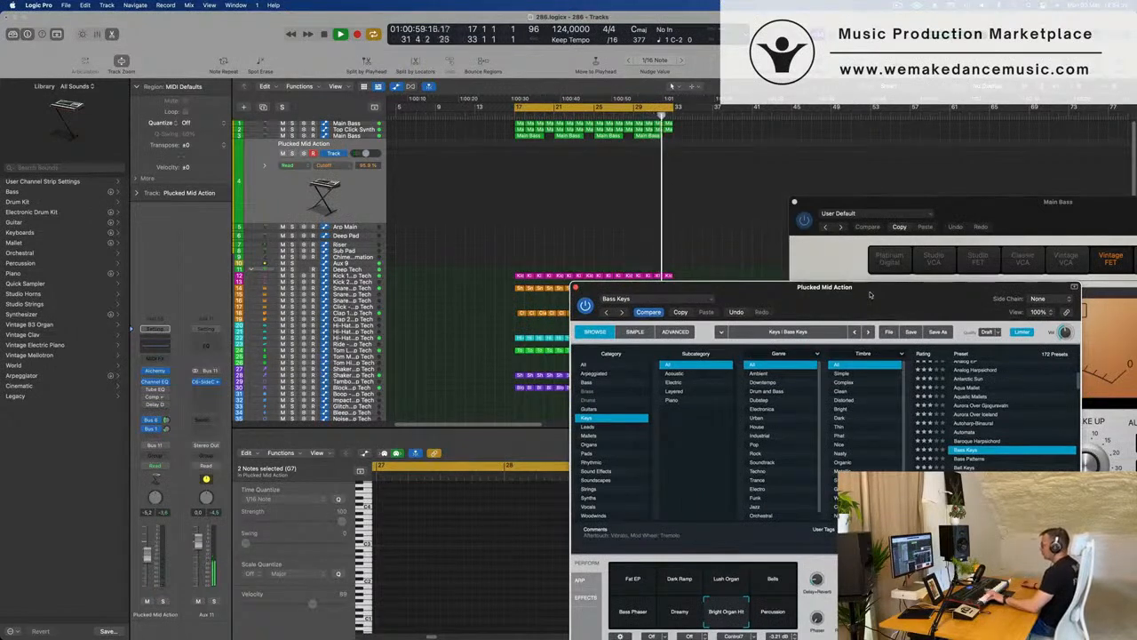
click(531, 137)
drag(533, 141, 560, 147)
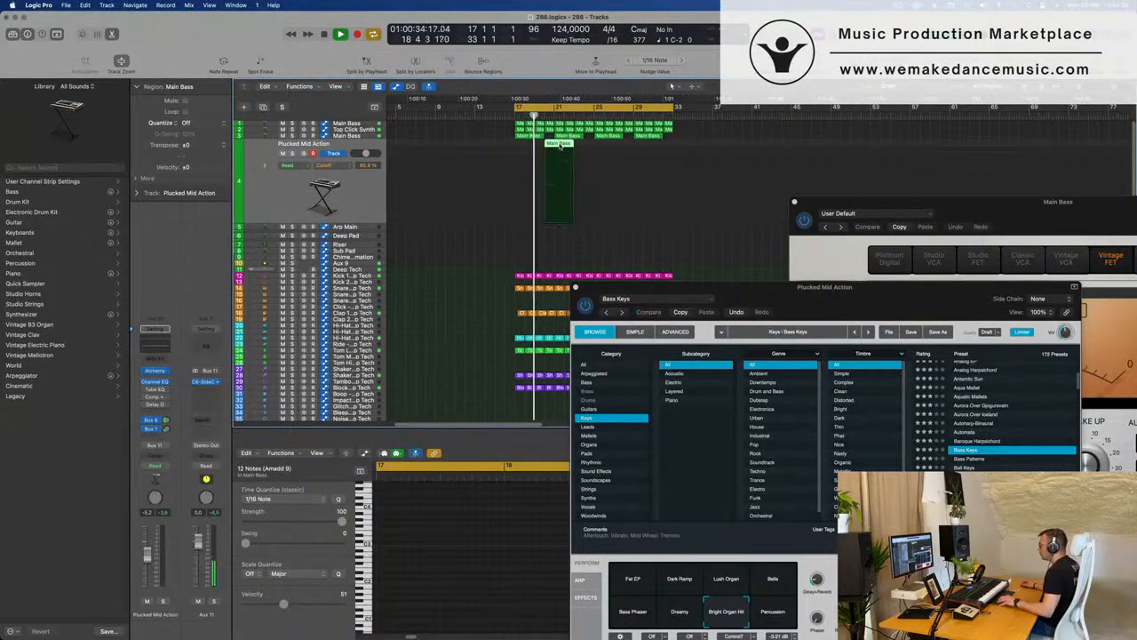
key(e)
click(756, 281)
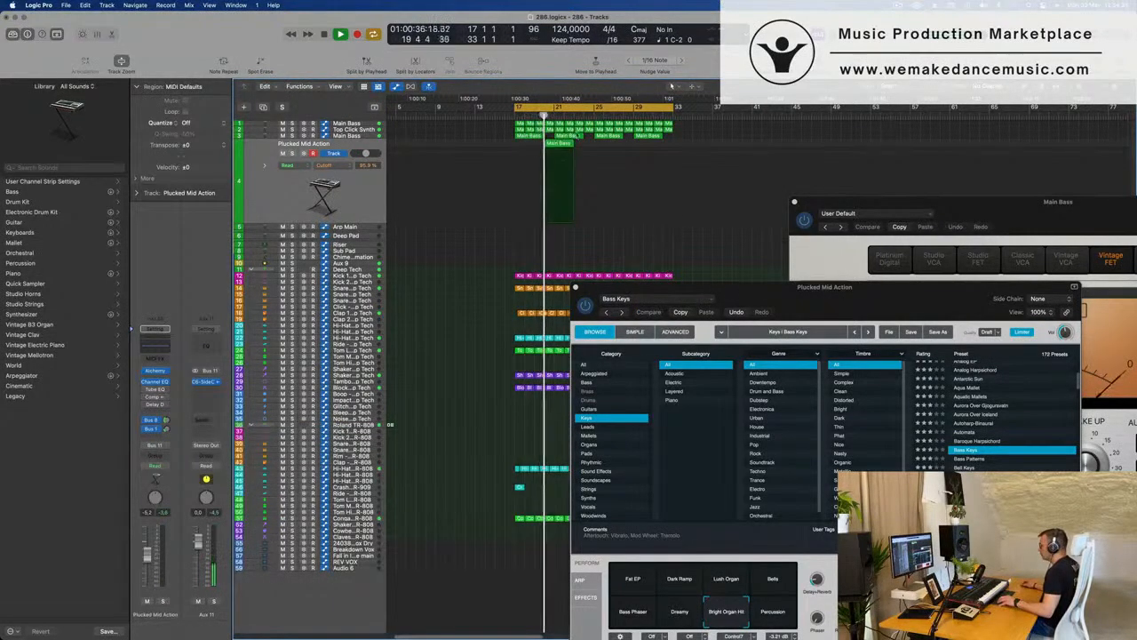
key(e)
drag(760, 282, 1134, 267)
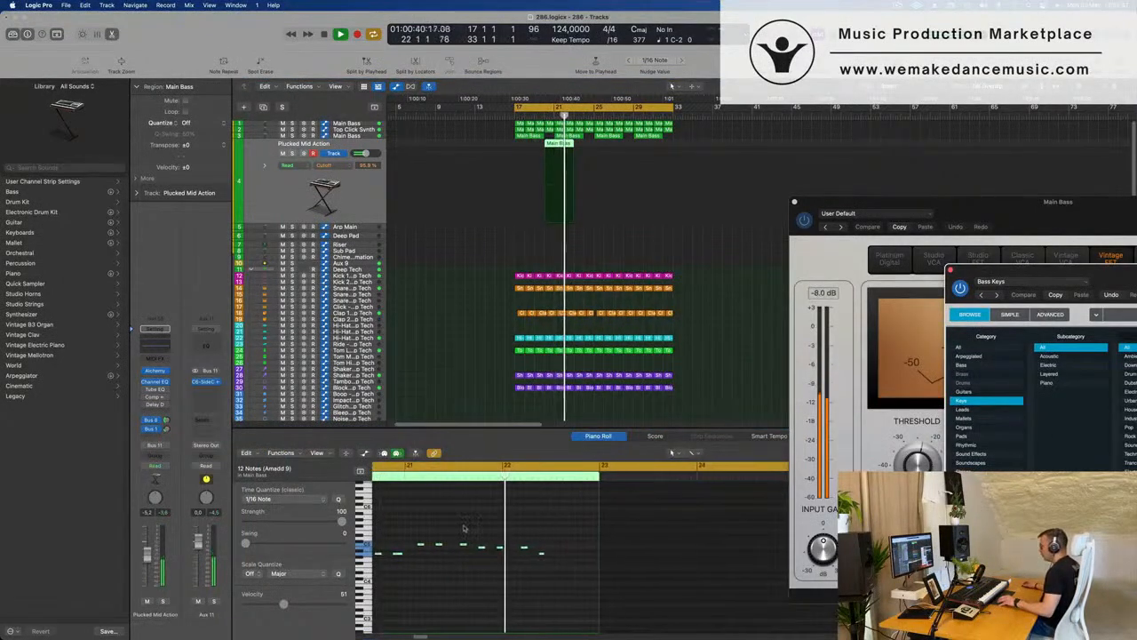
- Delete the copied region's notes from bar 21 onward and shorten the region to one bar
drag(419, 526, 570, 572)
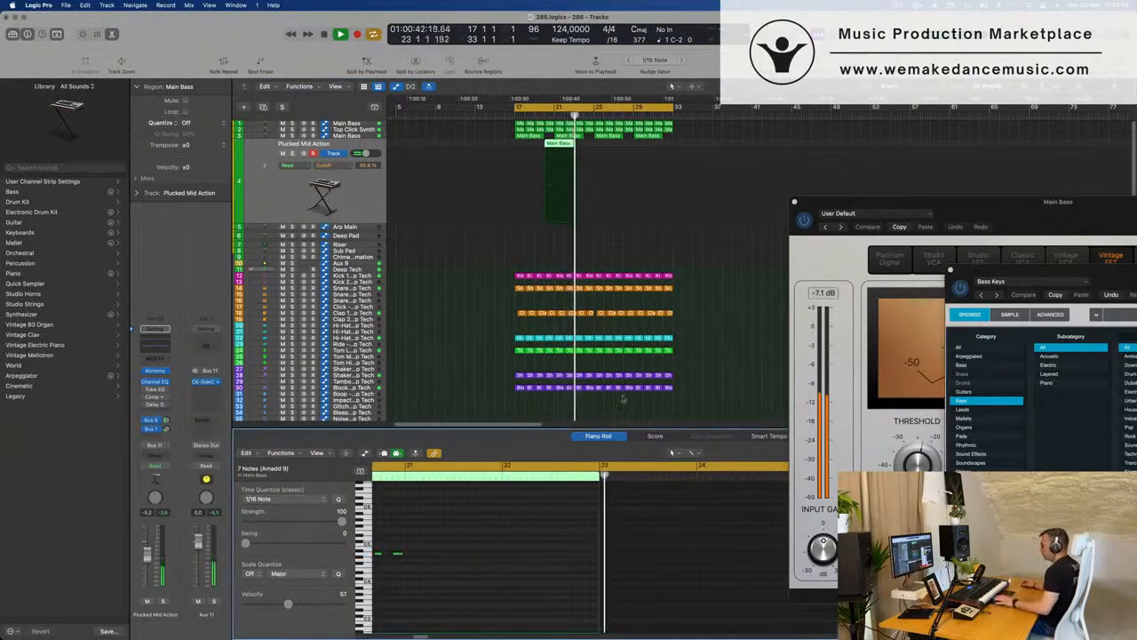
key(space)
key(space)
scroll(573, 145, up, 3)
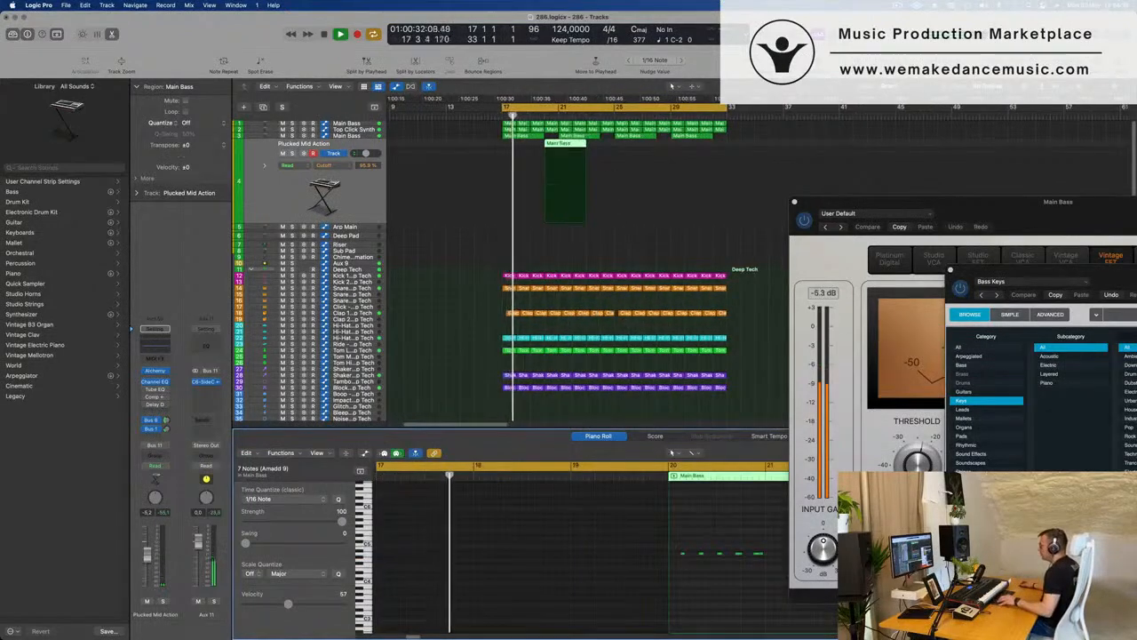
click(559, 159)
key(Delete)
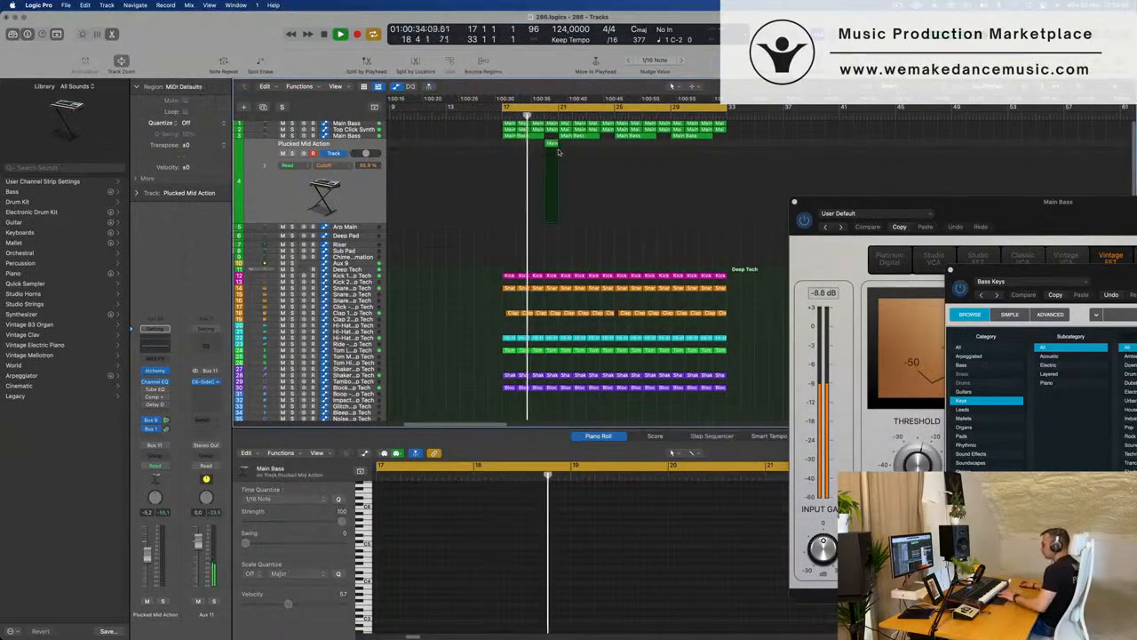
- Transpose all notes in the one-bar Main Bass region on the Plucked Mid Action track down two octaves
click(711, 530)
key(super+a)
key(alt+shift+Down)
key(alt+shift+Down)
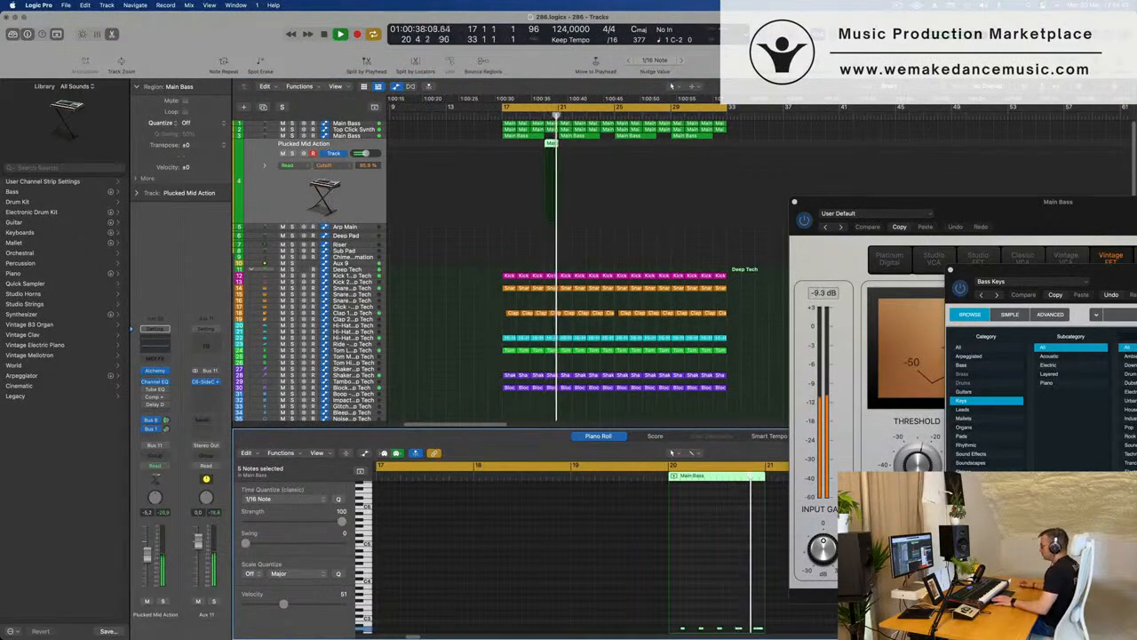
click(595, 245)
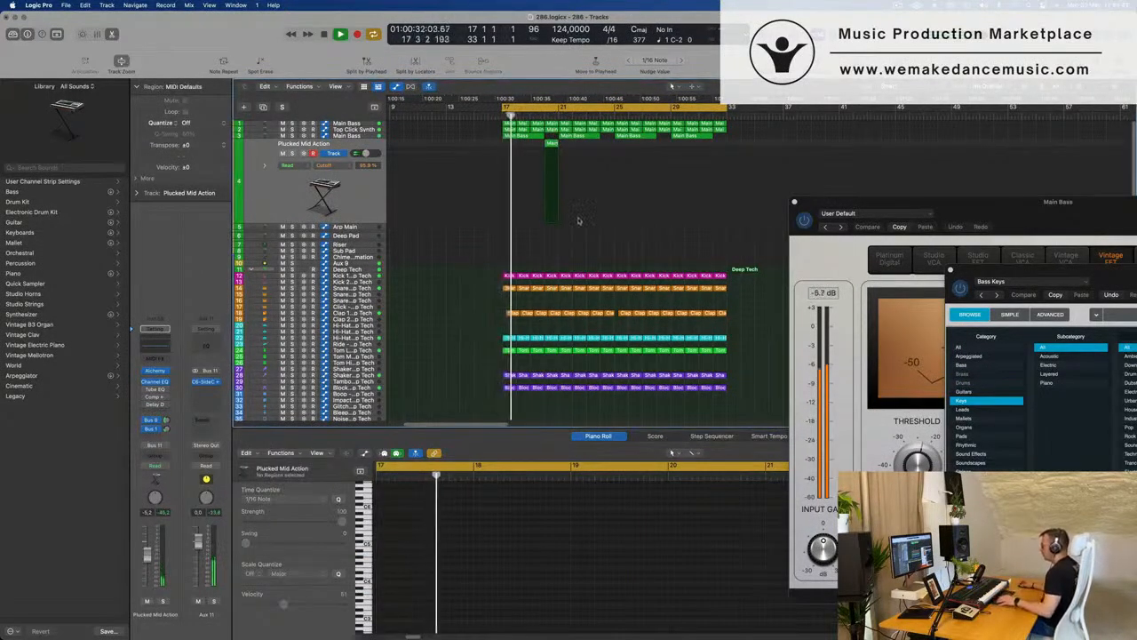
- Copy the one-bar region on the Plucked Mid Action track to bars 24, 28 and 32
key(super+Left)
key(super+Left)
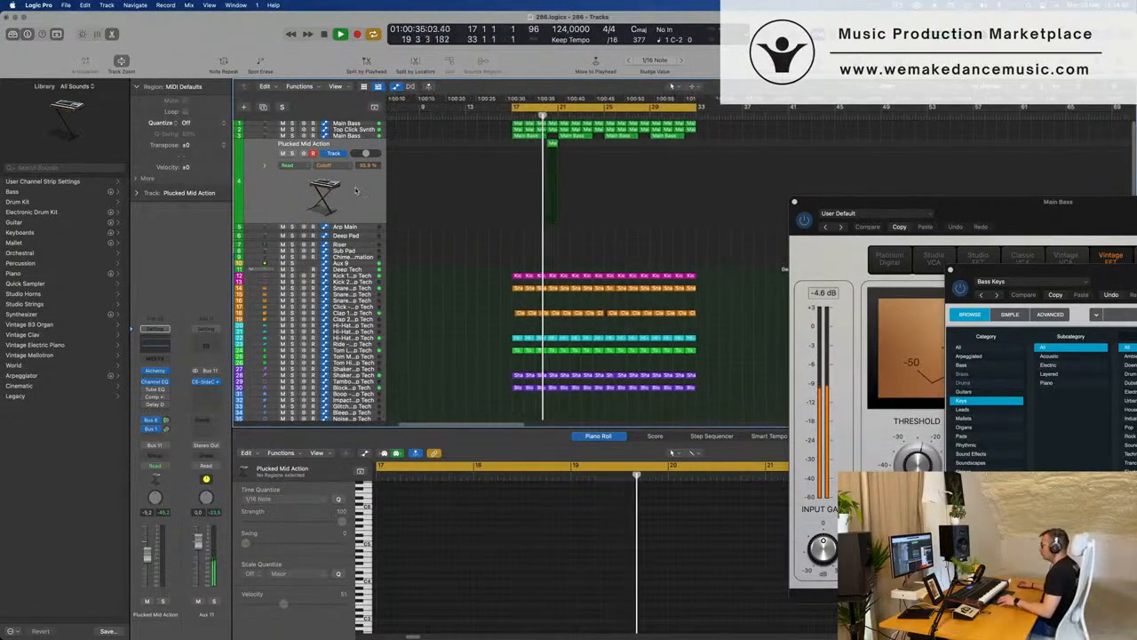
key(super+Right)
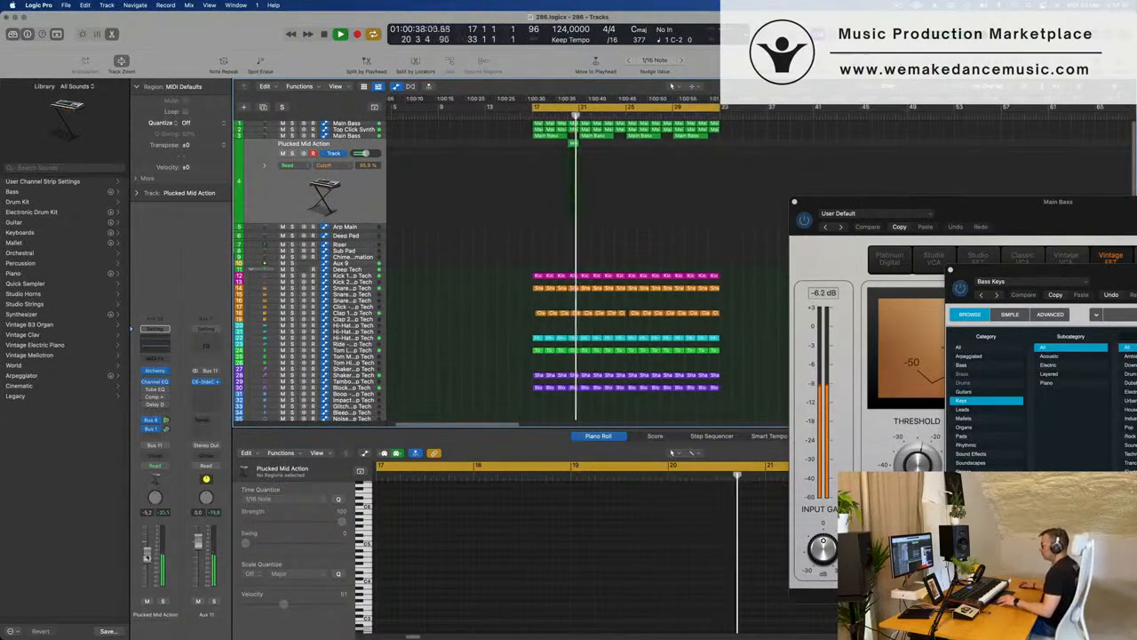
key(space)
drag(573, 147, 673, 153)
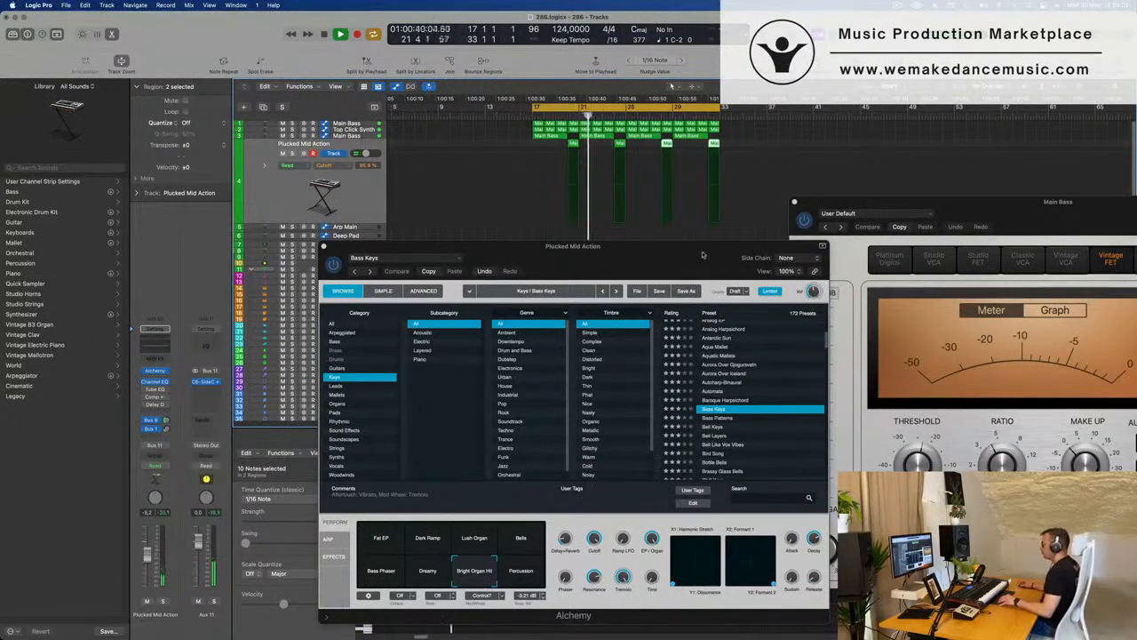
- Load the Bell Keys preset in the Plucked Mid Action track's Alchemy
drag(702, 255, 788, 252)
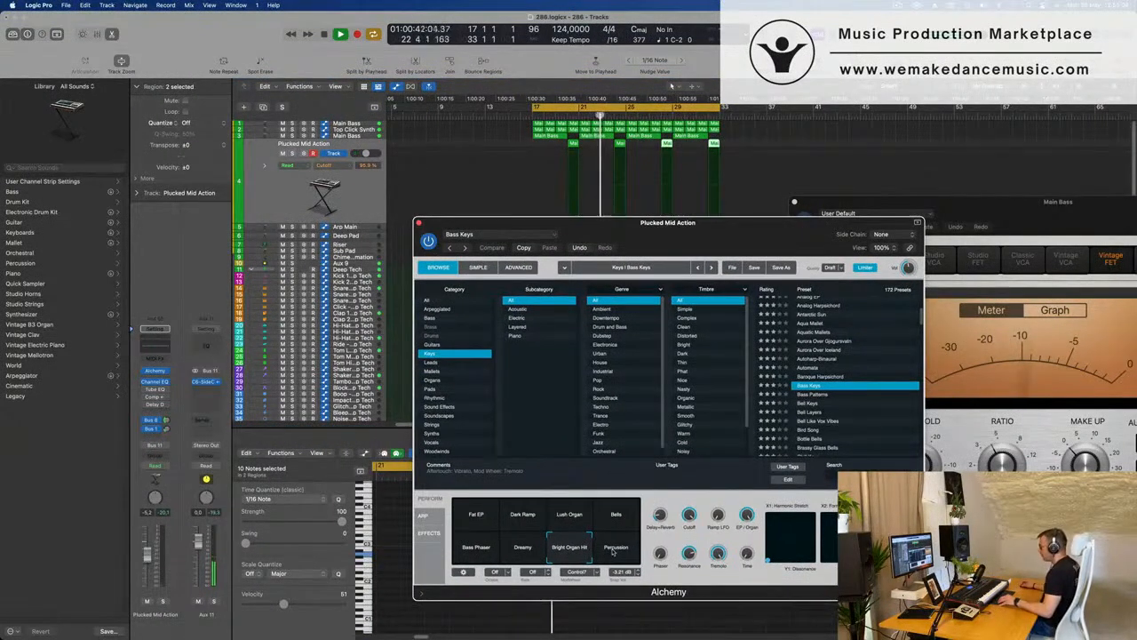
scroll(804, 382, down, 1)
click(805, 376)
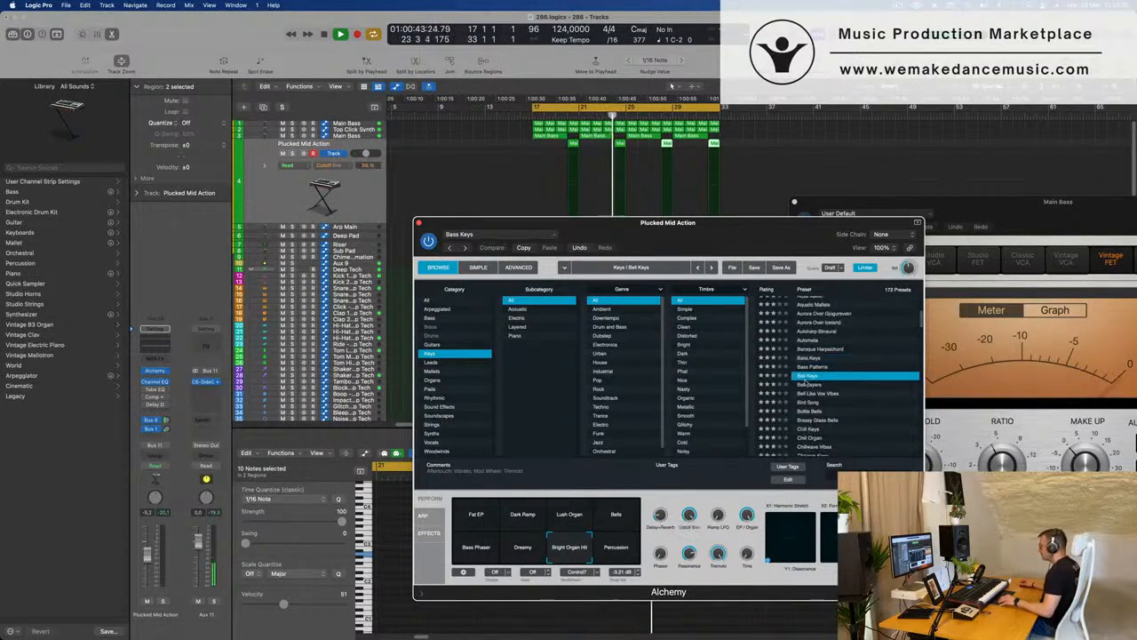
- Load the Bell Layers preset on the Plucked Mid Action track and adjust the levels of its delay and reverb sends
scroll(806, 382, down, 1)
click(808, 374)
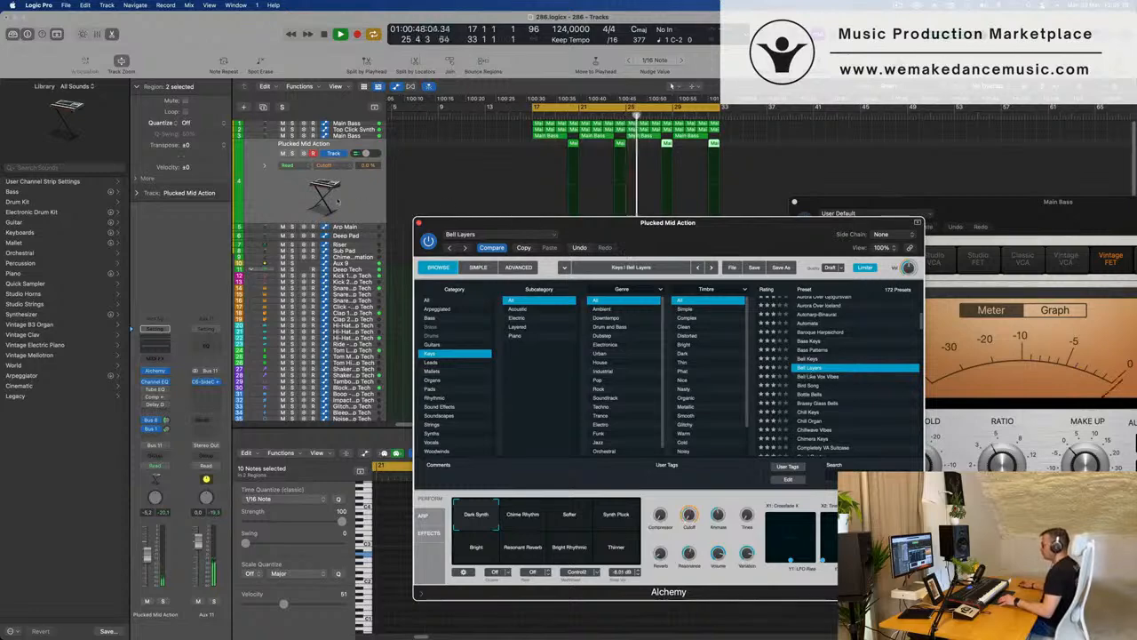
click(166, 432)
click(165, 429)
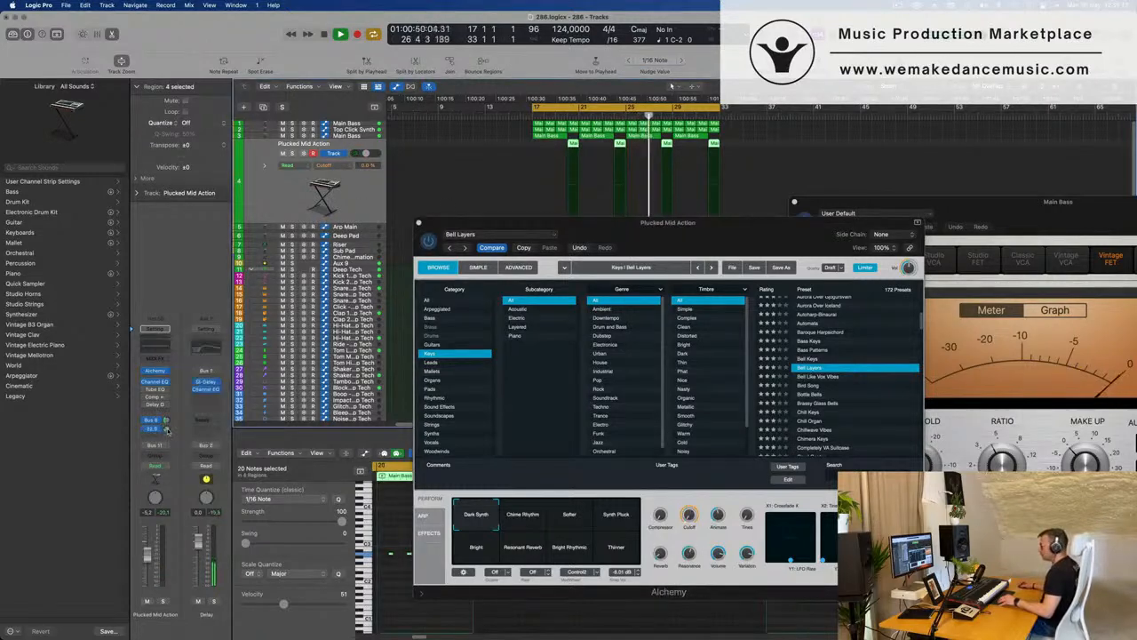
click(165, 426)
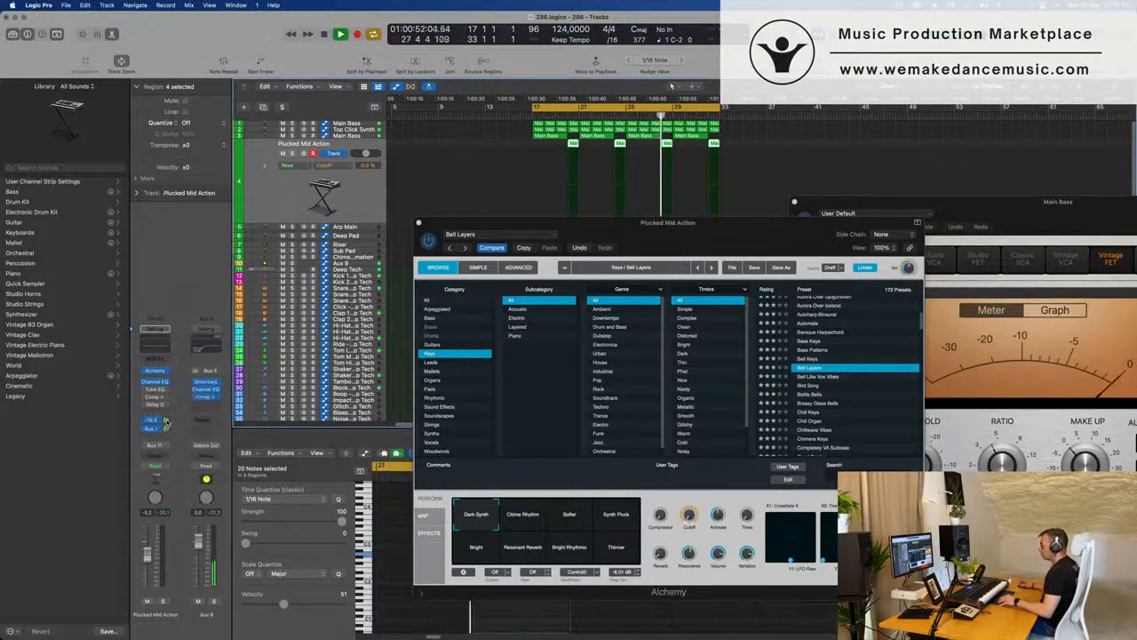
- Try the Chill Keys preset with its Bright Harmony, Dreamy Trem, Thick Phaser and Characterful snapshots while lowering the Plucked Mid Action volume
scroll(808, 345, down, 3)
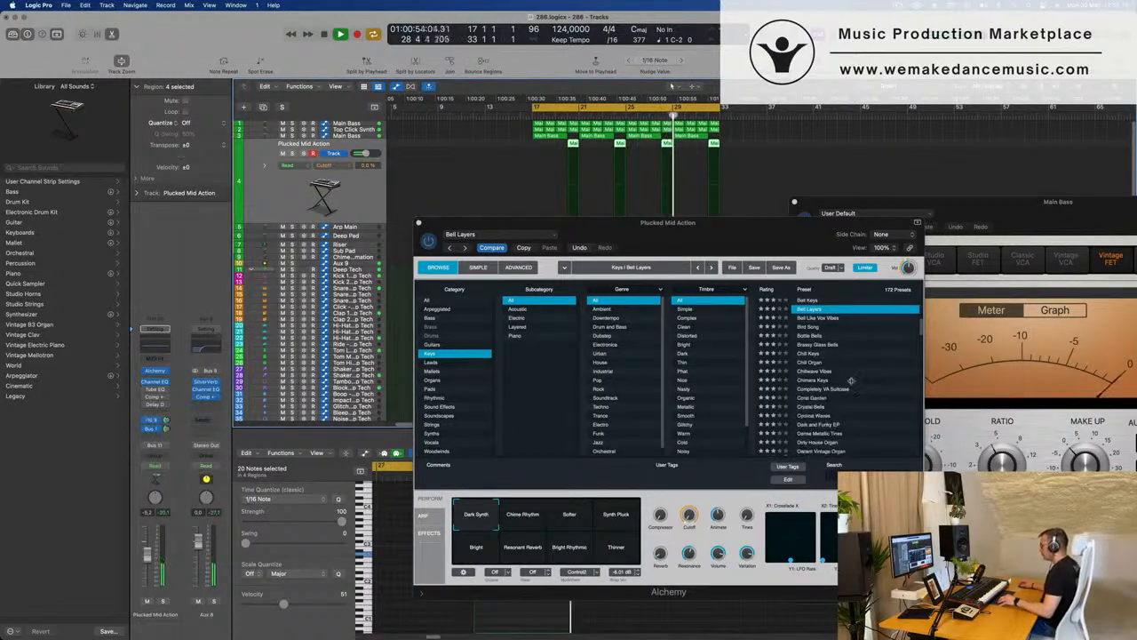
click(808, 342)
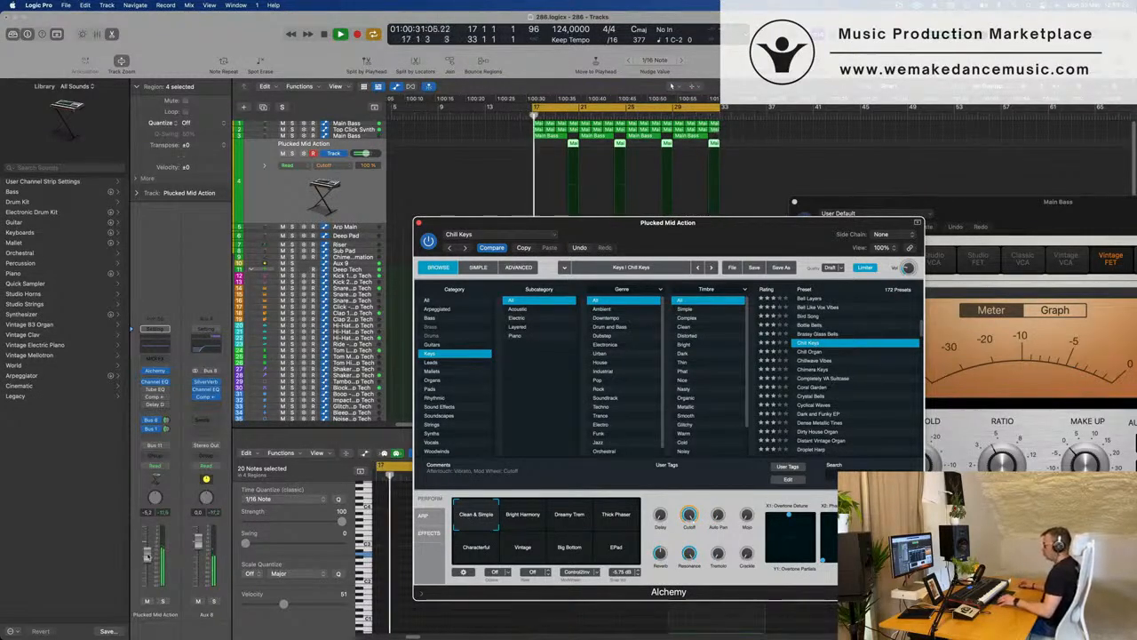
scroll(859, 399, down, 2)
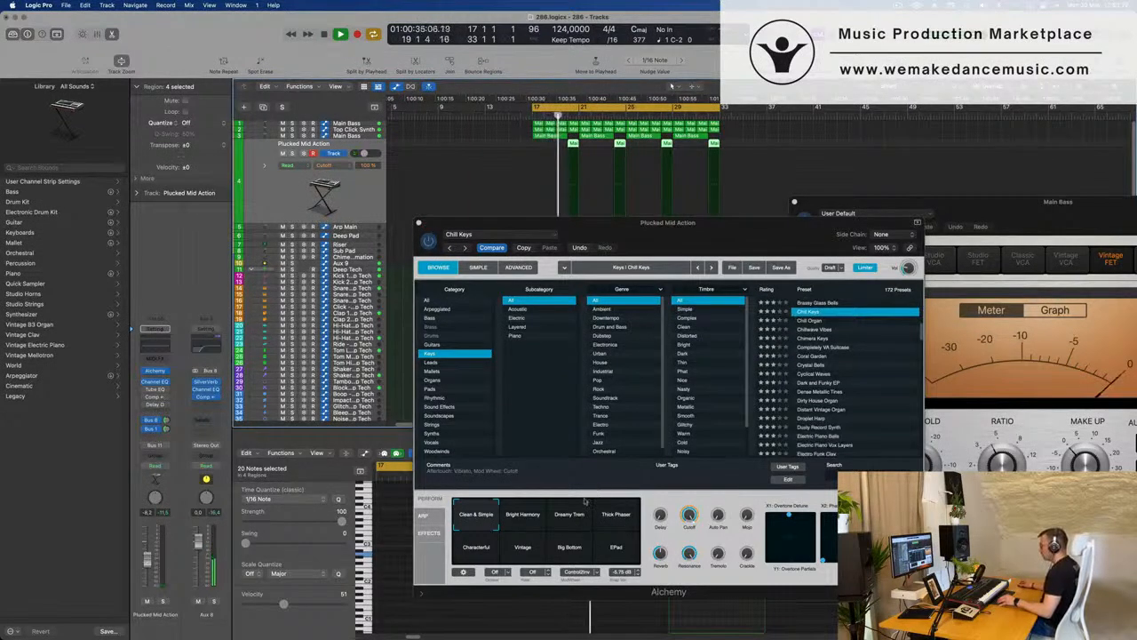
click(531, 519)
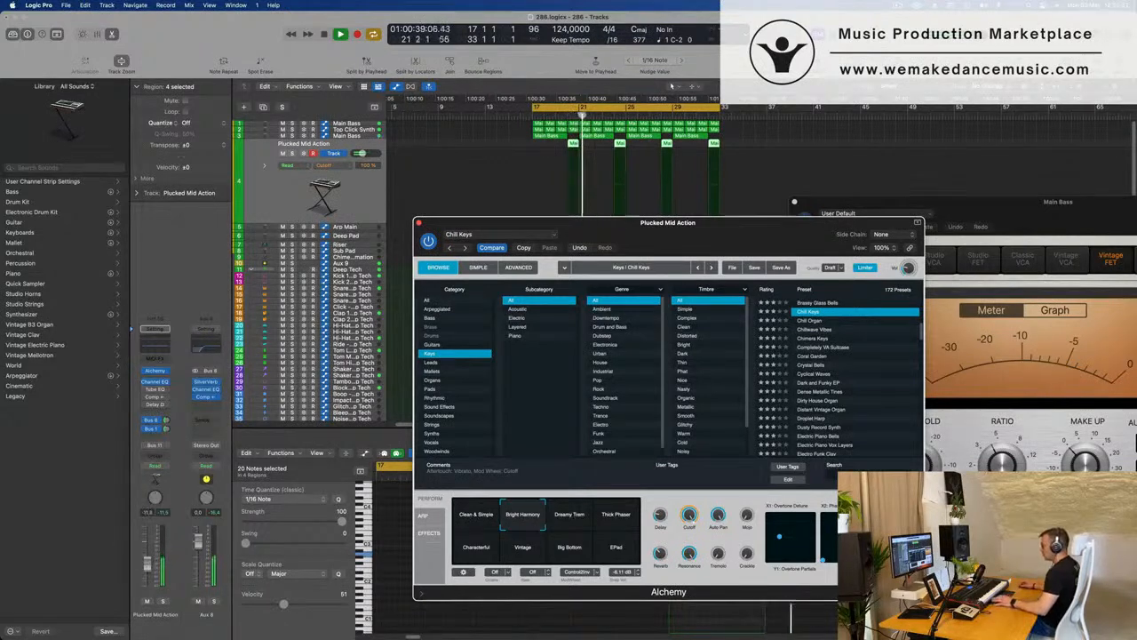
drag(148, 560, 149, 567)
click(576, 521)
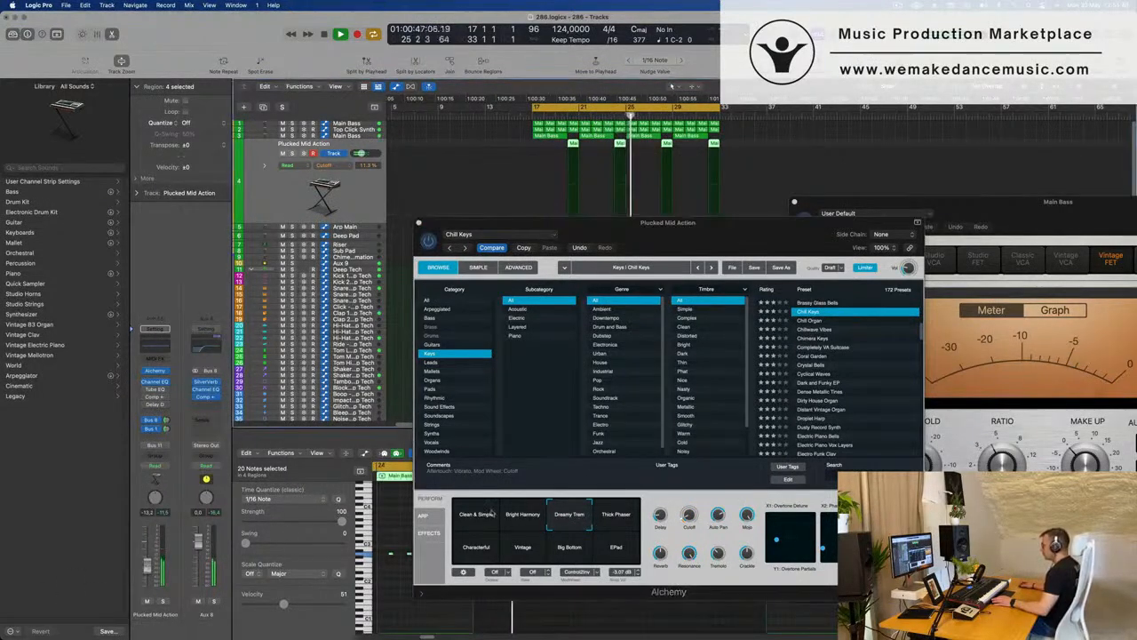
click(615, 522)
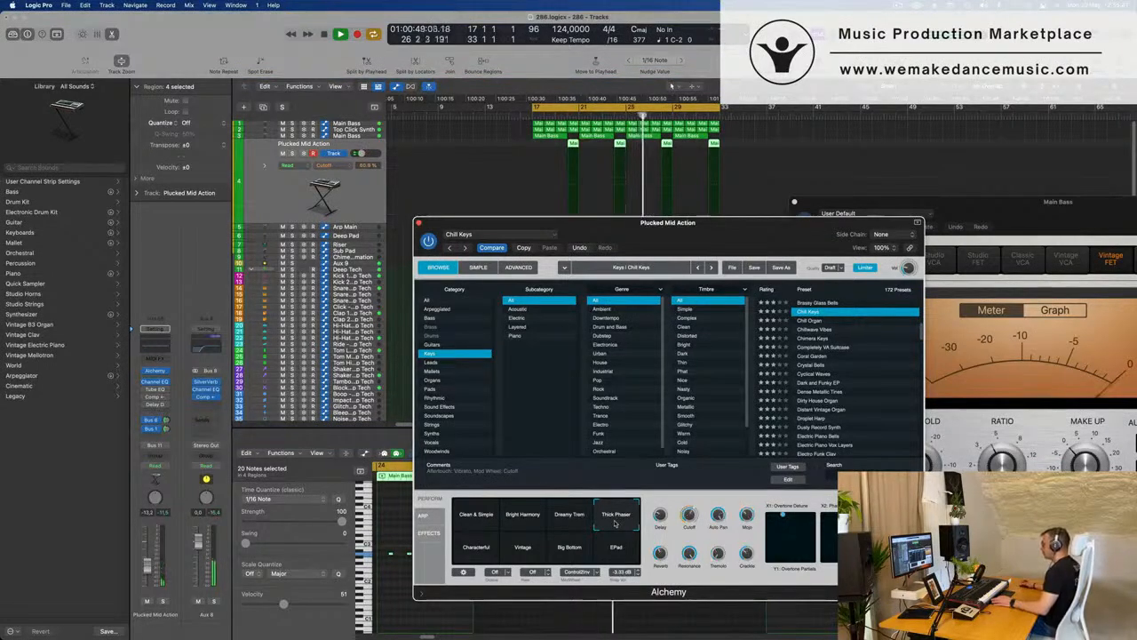
drag(744, 231, 688, 197)
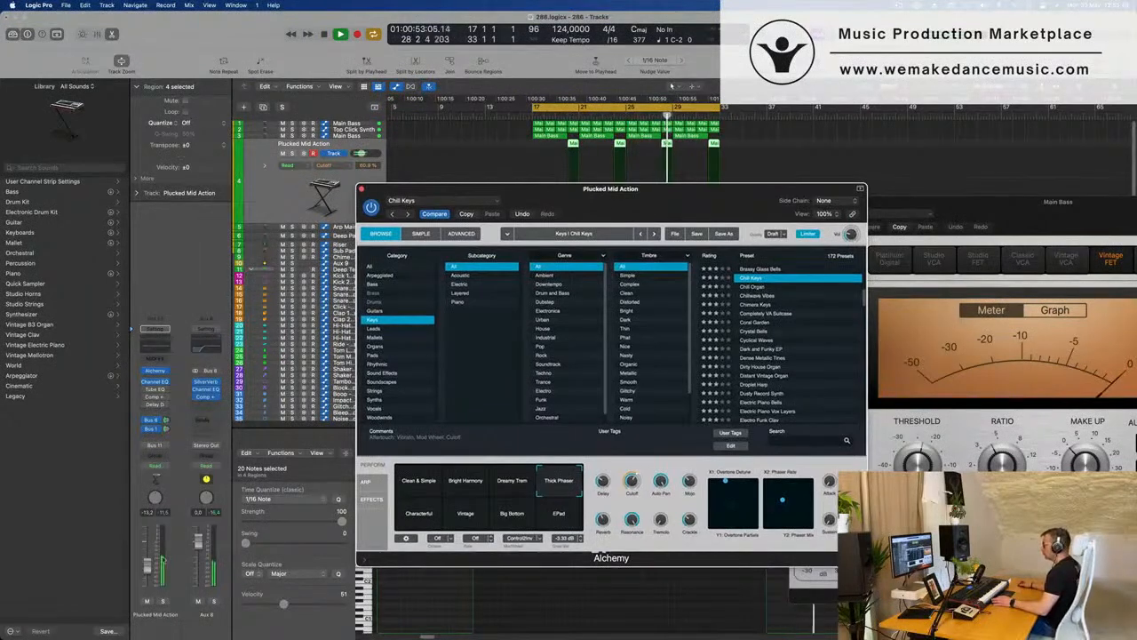
click(417, 516)
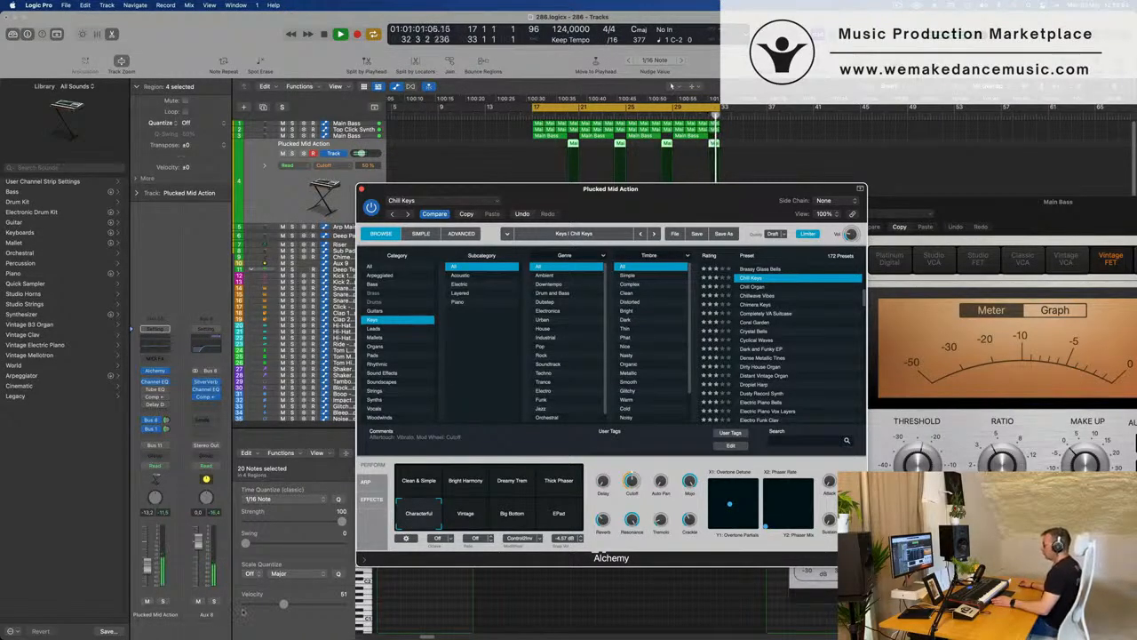
- Audition the Flute Hold, Flute Noise and Flute Phonics presets in the Plucked Mid Action track's Alchemy
key(v)
scroll(811, 323, down, 4)
scroll(820, 343, down, 1)
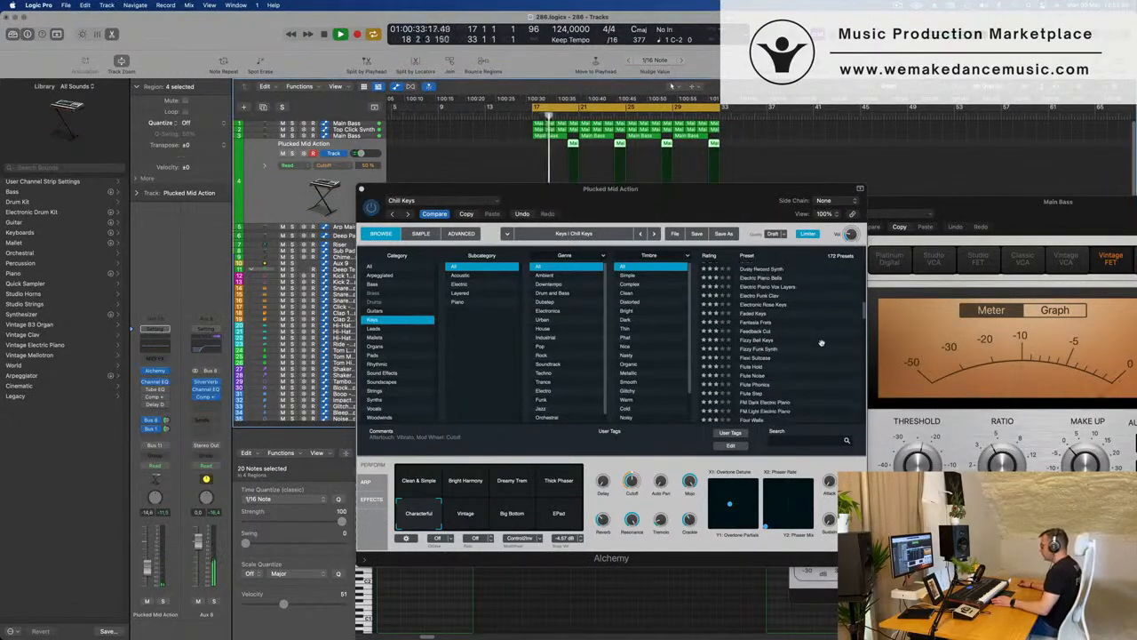
click(762, 368)
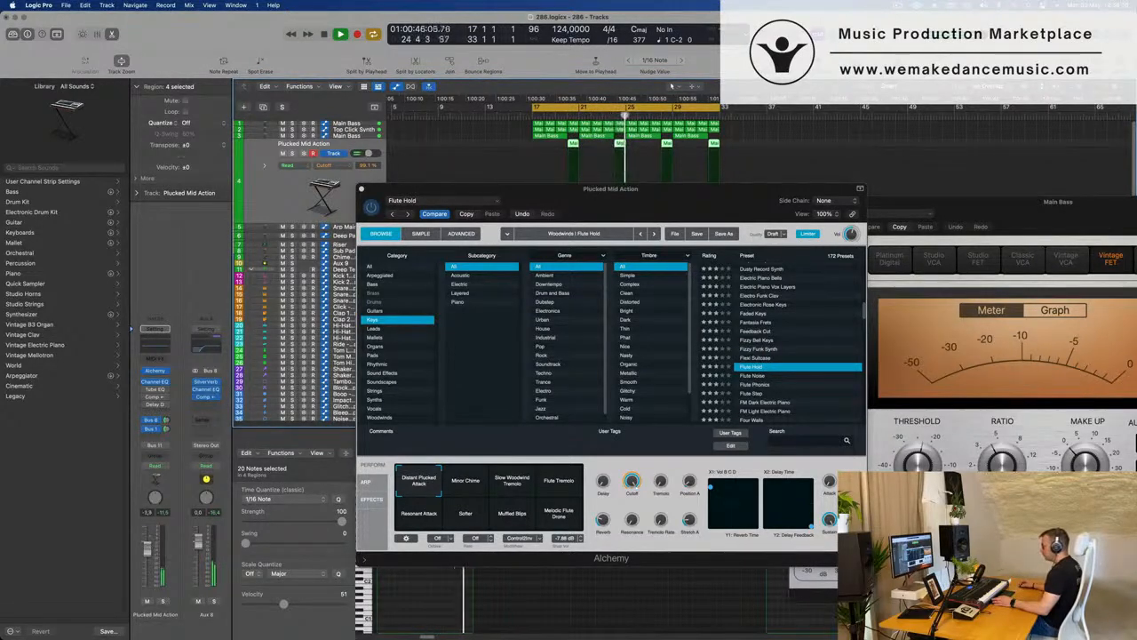
click(755, 383)
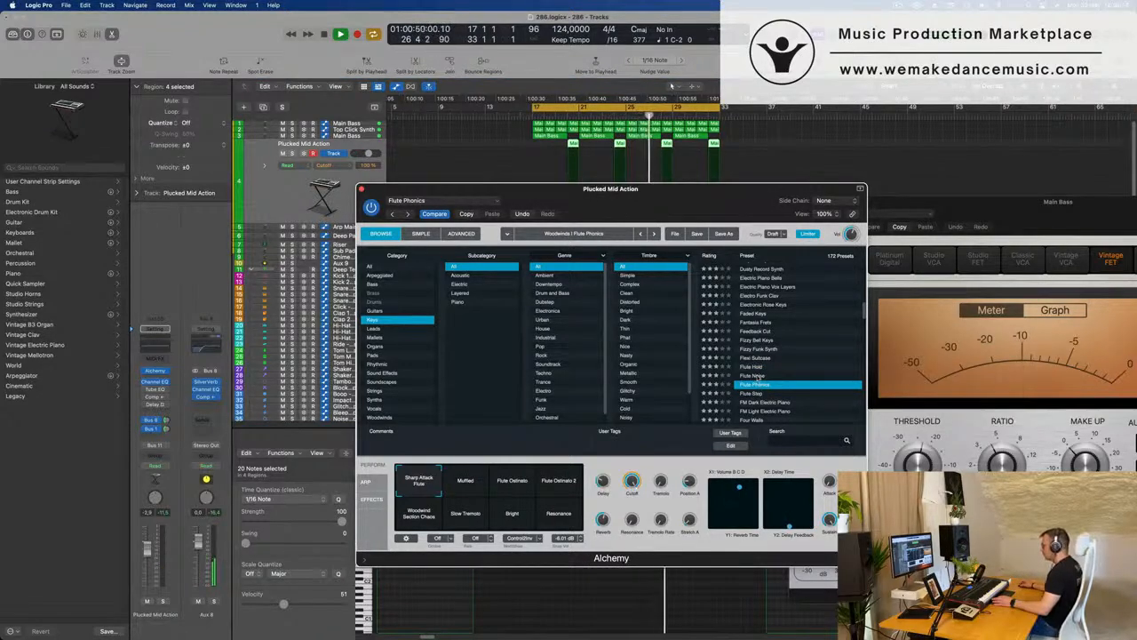
click(757, 375)
click(755, 384)
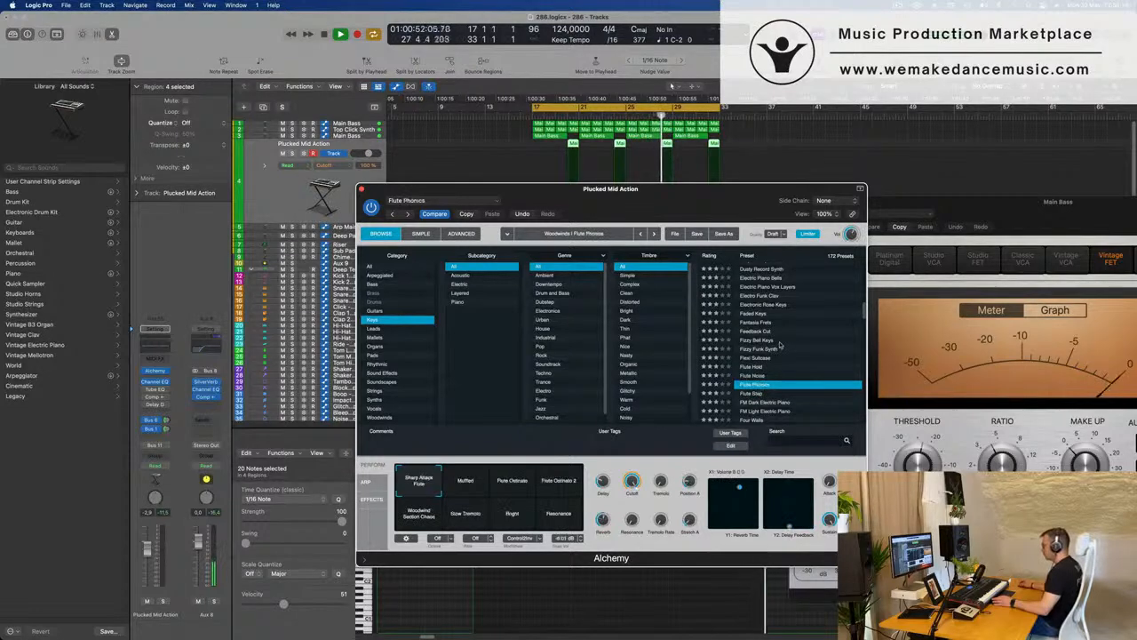
- Load the FM Dark Electric Piano preset, raise the Plucked Mid Action volume to -0.3 dB, and close Alchemy
scroll(753, 391, down, 2)
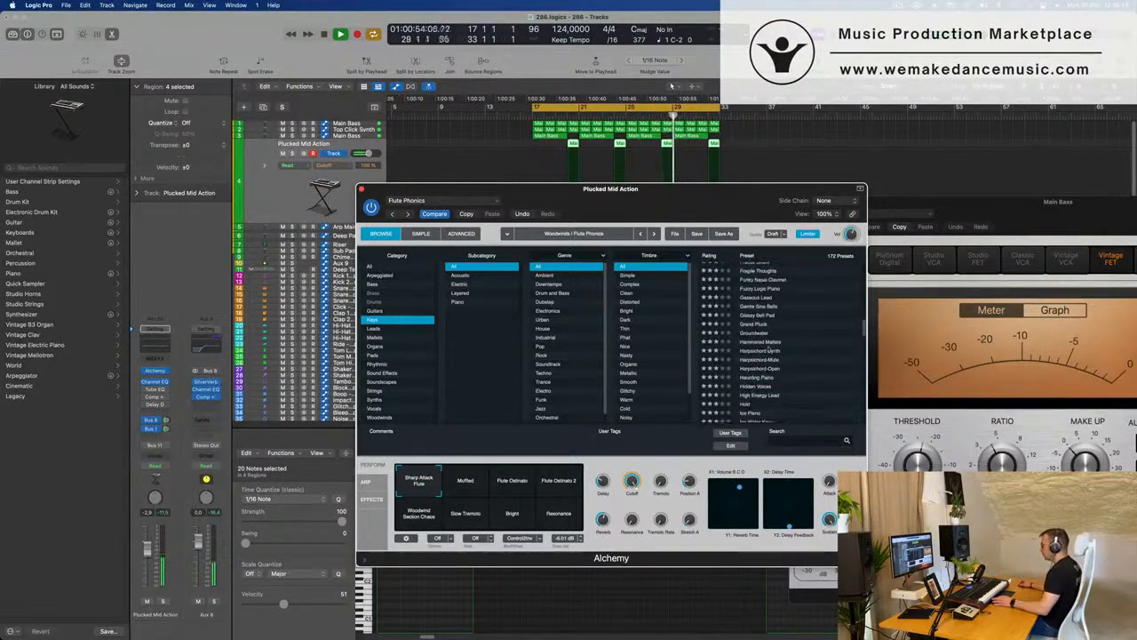
click(764, 384)
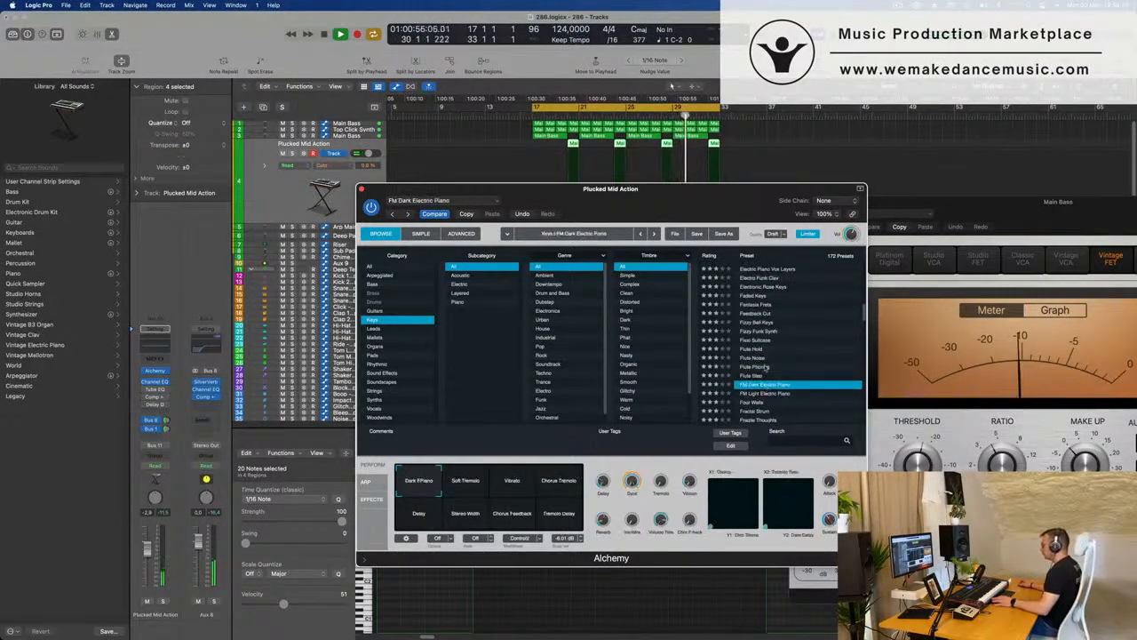
drag(620, 189, 493, 204)
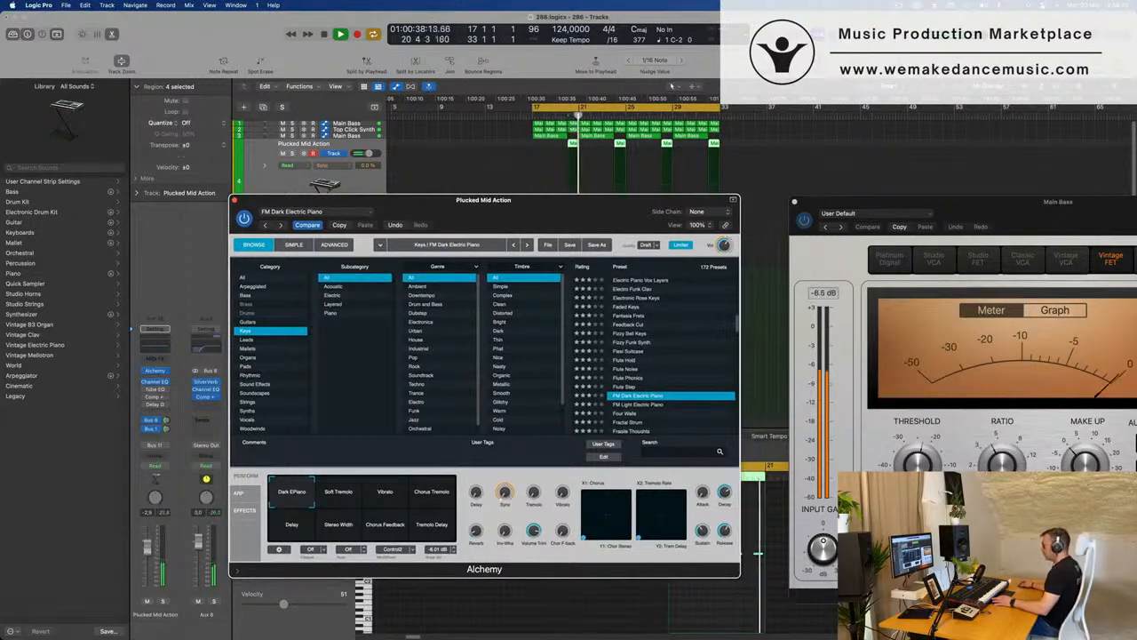
drag(146, 550, 146, 541)
drag(599, 220, 547, 347)
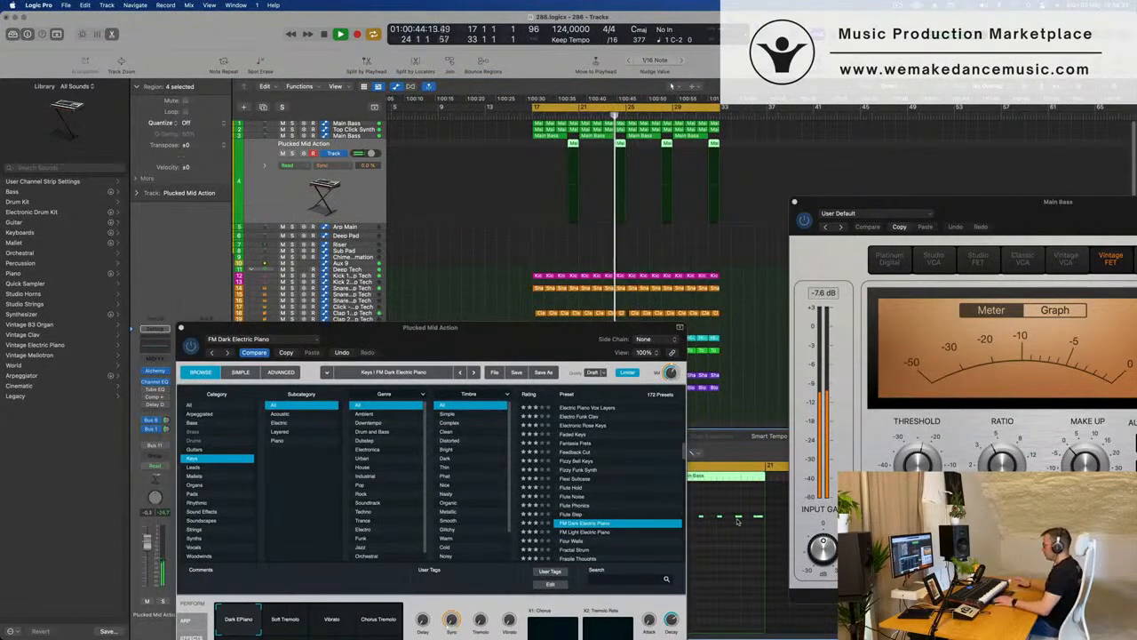
drag(598, 330, 705, 283)
click(288, 278)
key(space)
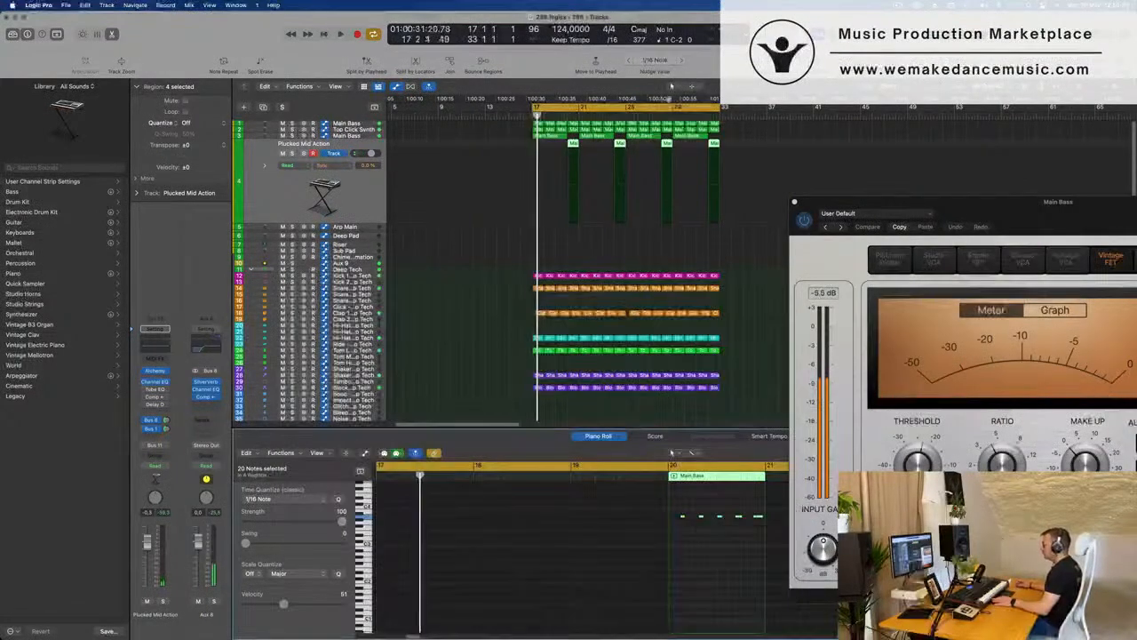
- Keep only the first note in the one-bar Plucked Mid Action regions and lengthen it to about two-thirds of a bar
drag(762, 145, 544, 157)
scroll(680, 540, down, 4)
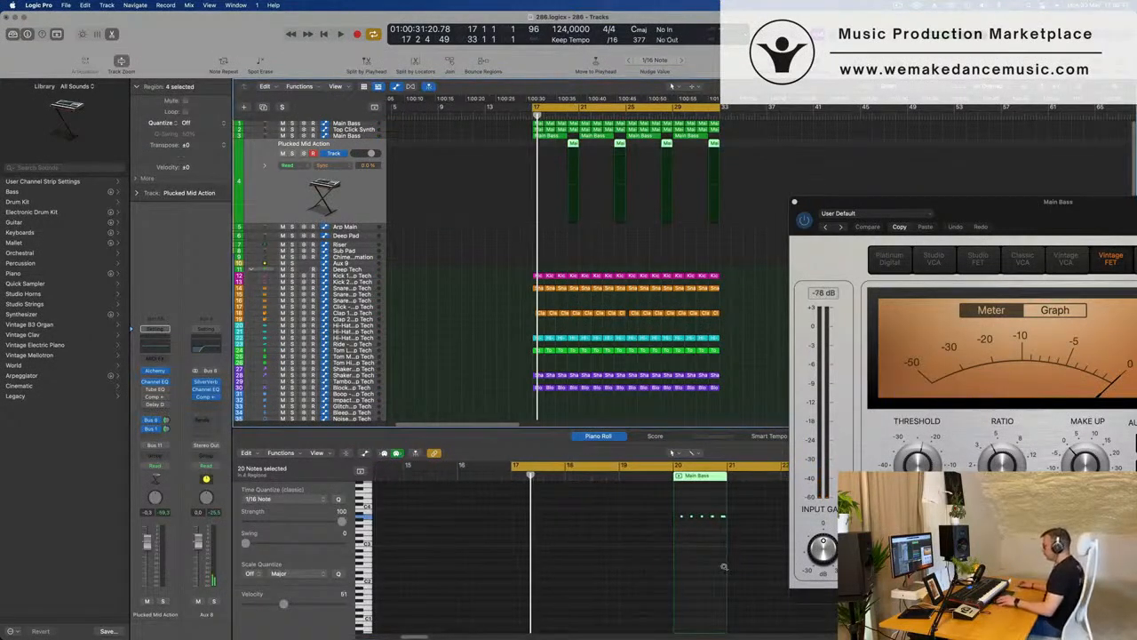
scroll(702, 551, up, 5)
scroll(709, 550, down, 1)
drag(663, 506, 733, 534)
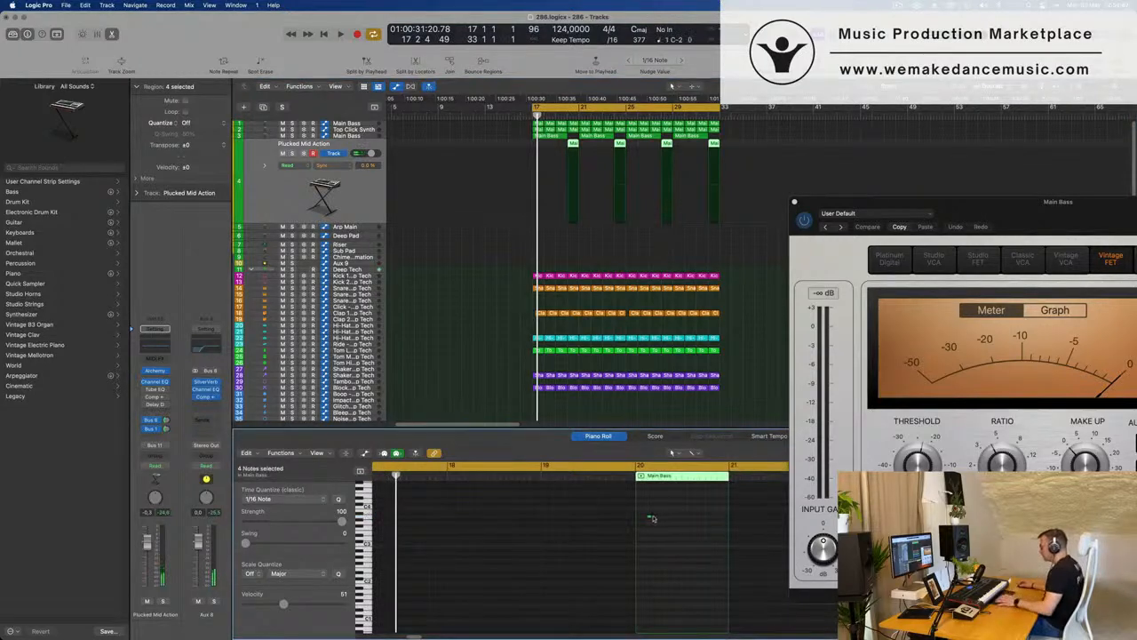
drag(651, 516, 711, 517)
- Copy the Plucked Mid Action regions at bars 20 and 24 to bars 28 and 32 and start playback
click(573, 144)
drag(573, 144, 666, 150)
shift+click(573, 145)
key(space)
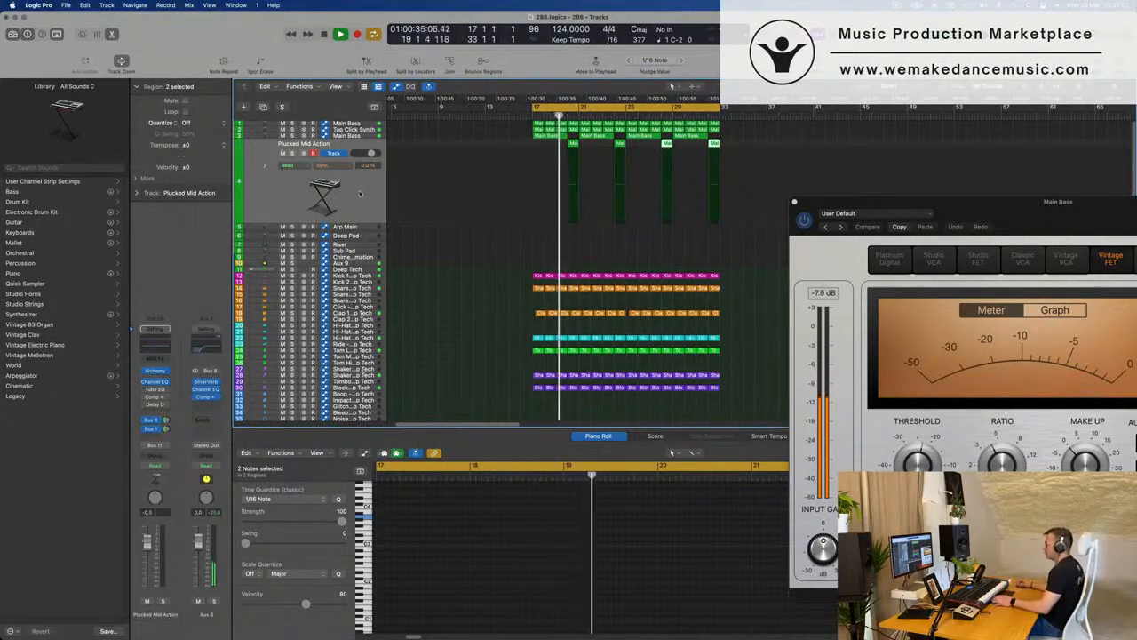
- Compare the Chorus Tremolo and Delay snapshots of the electric piano preset, settle on Tremolo Delay, and restart playback with Alchemy closed
click(360, 193)
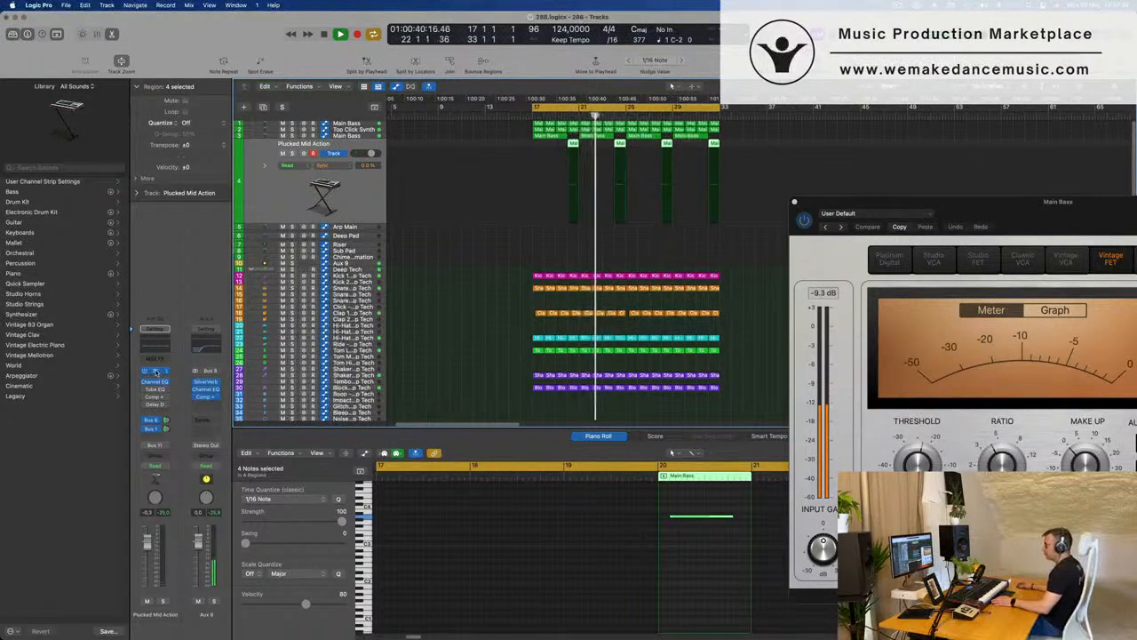
click(154, 371)
click(474, 576)
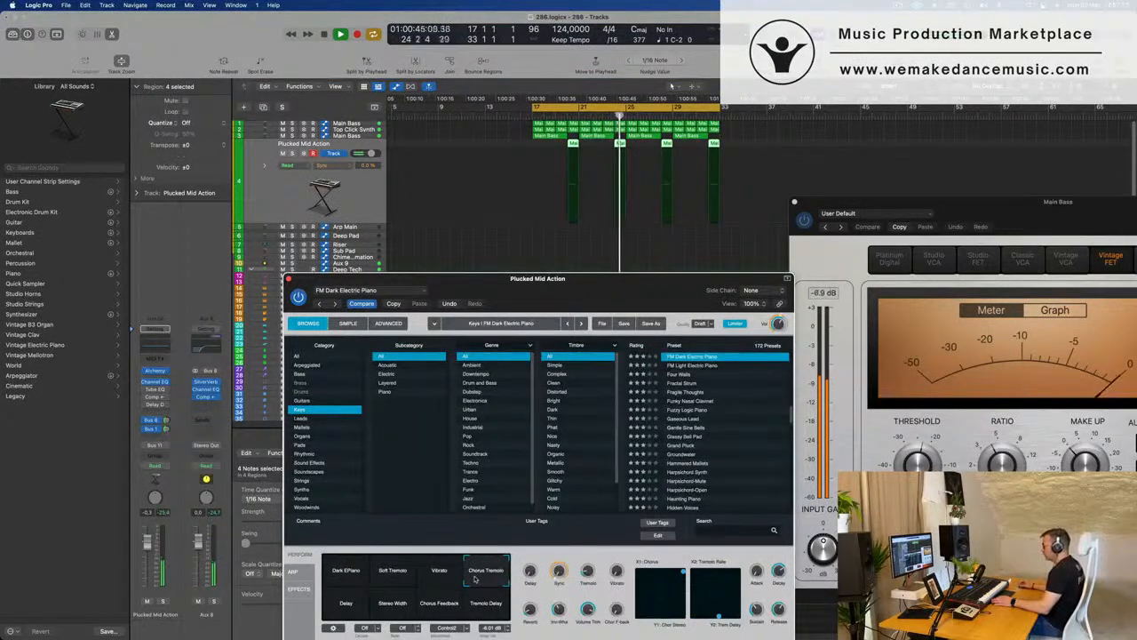
click(347, 609)
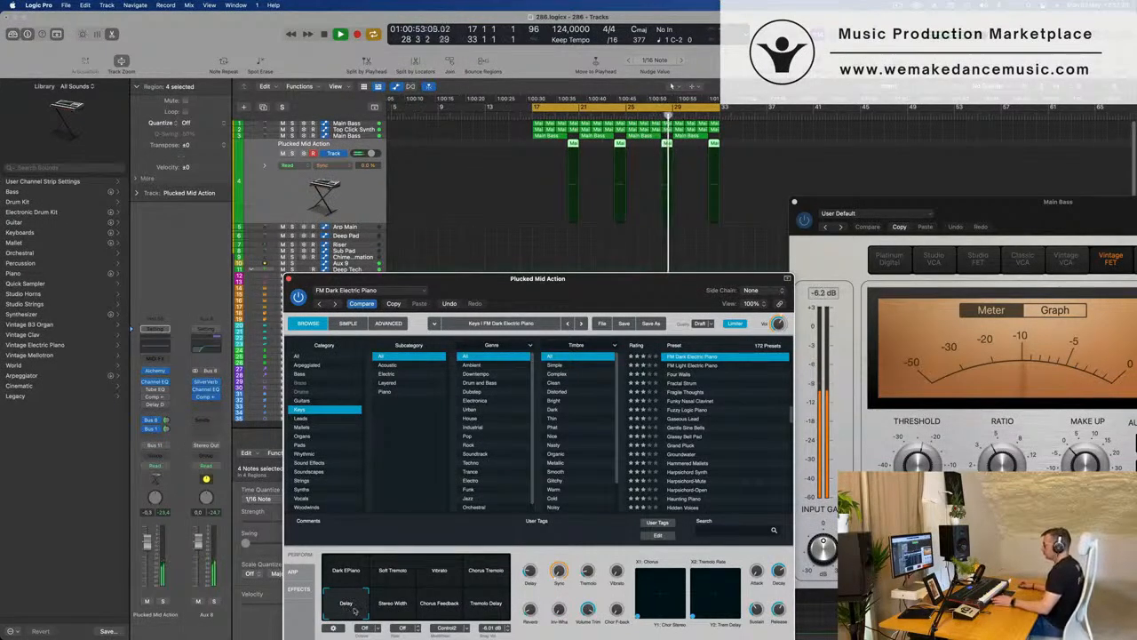
click(474, 606)
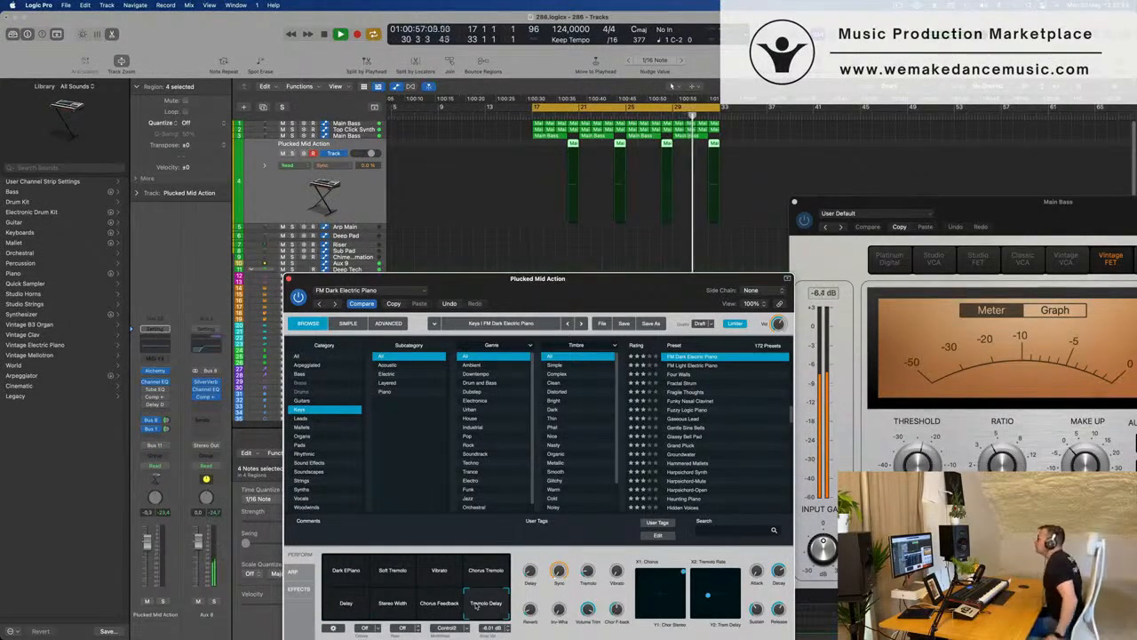
drag(590, 280, 632, 221)
click(331, 214)
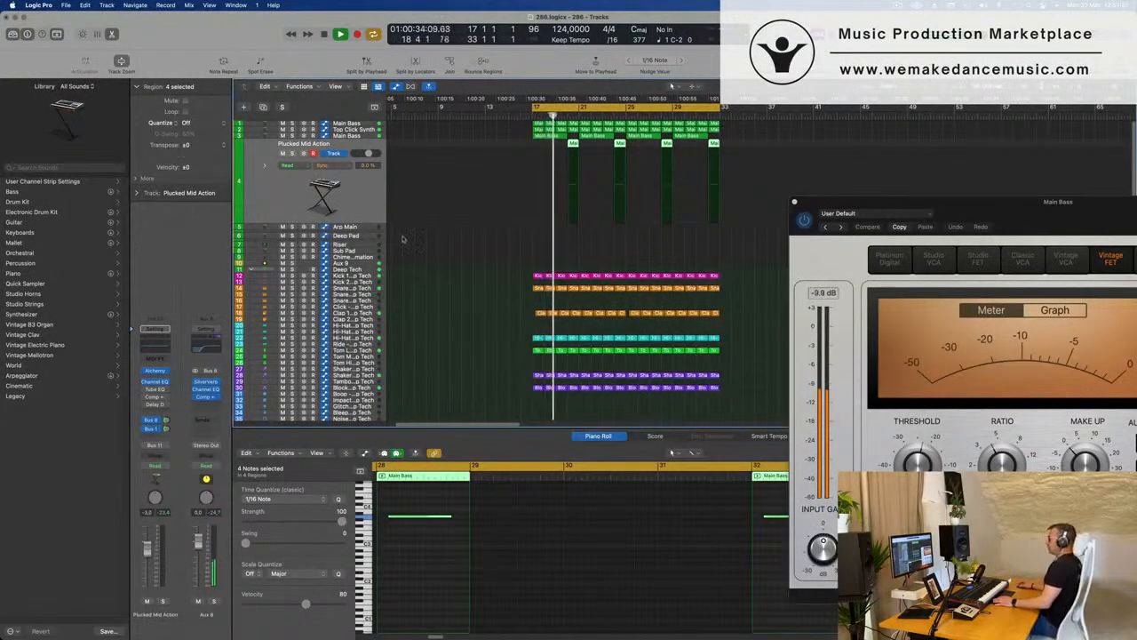
key(space)
key(space)
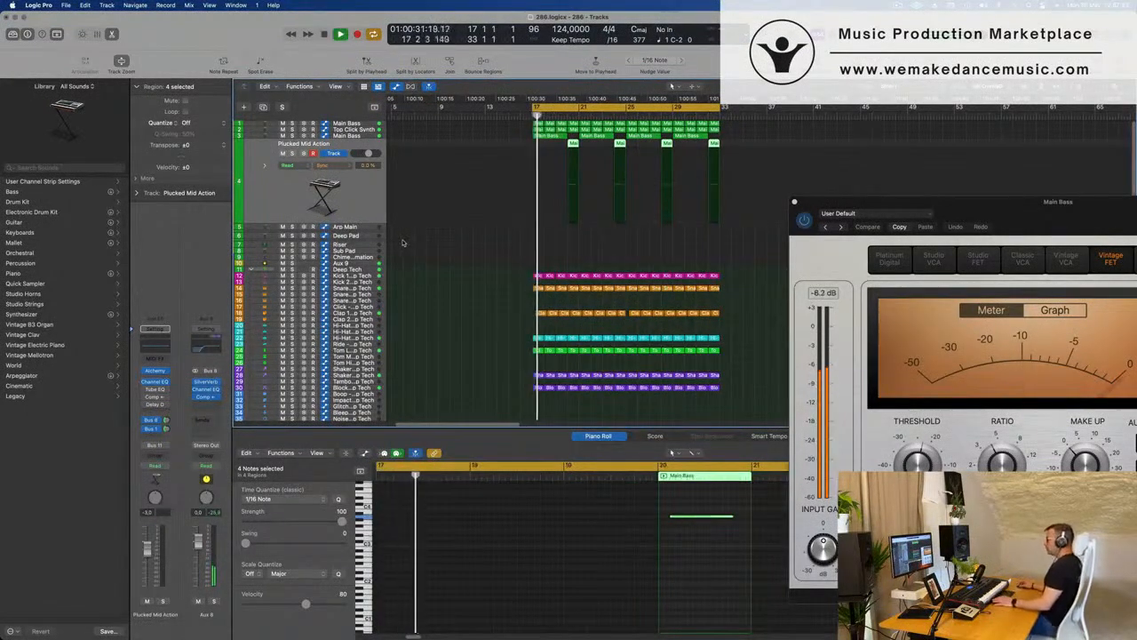
- Copy the first Main Bass region at bar 17 onto the Arp Main track
click(356, 229)
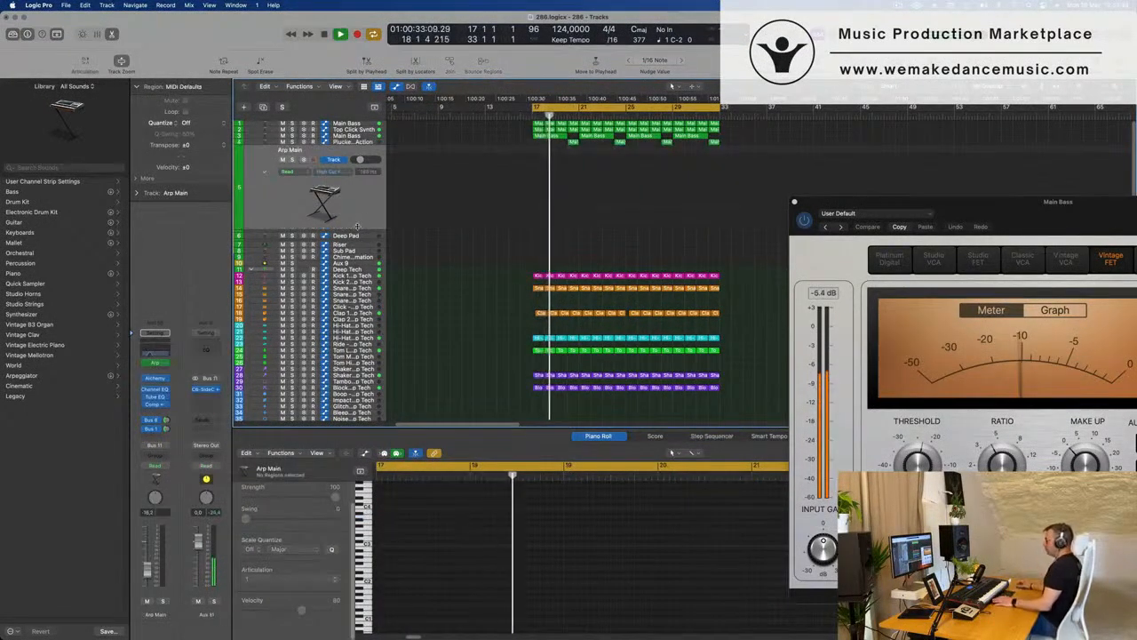
key(space)
key(space)
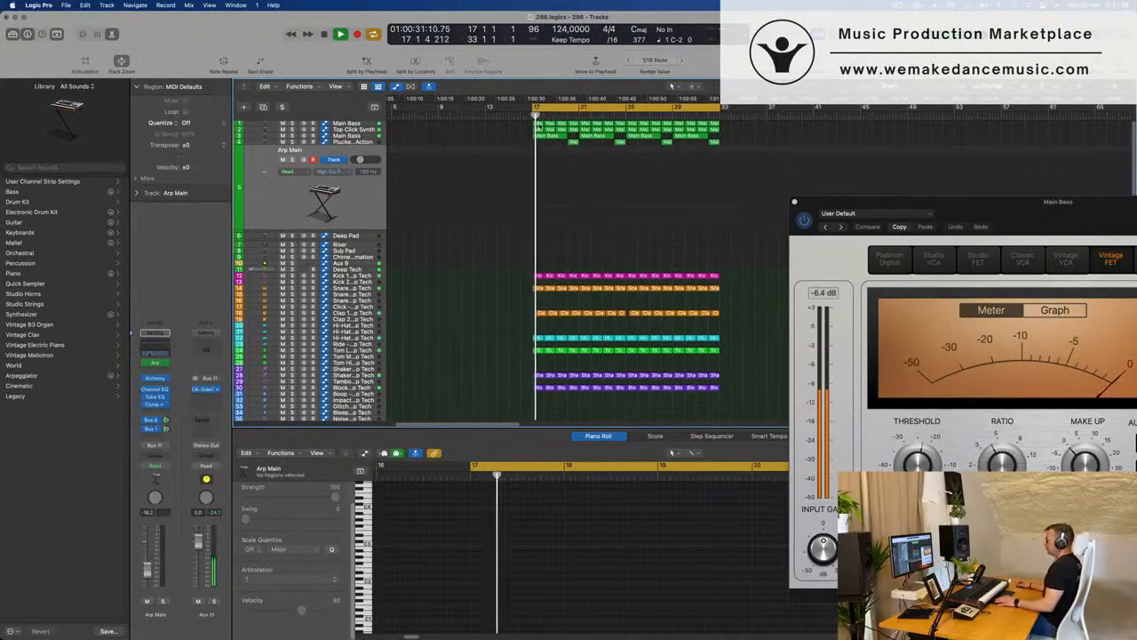
click(537, 123)
drag(538, 123, 538, 213)
- Delete all notes except the first in the region copied to the Arp Main track
key(z)
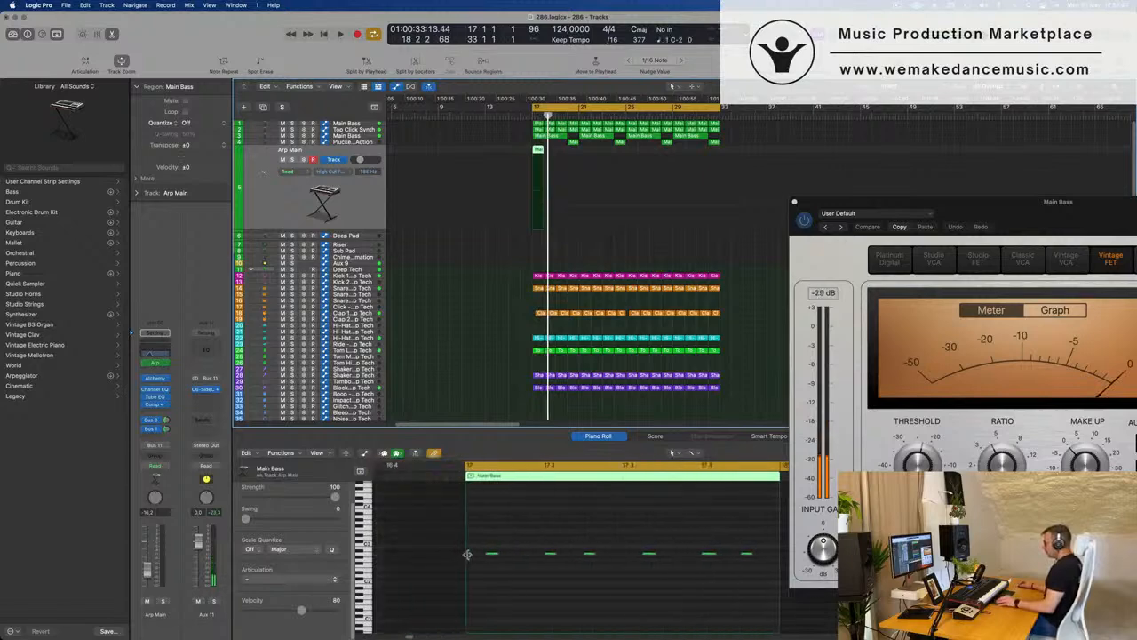
click(491, 556)
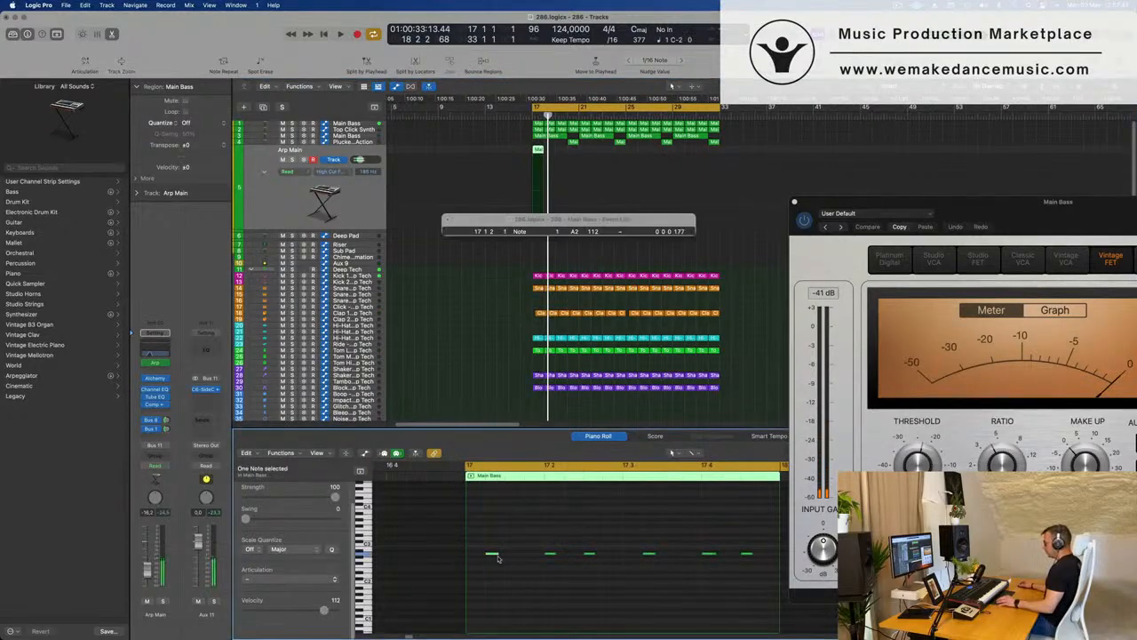
drag(532, 543, 764, 583)
key(Delete)
- Stretch the remaining A2 note across all of bar 17 and stack two more bar-long notes above it as an Asus4 chord
drag(491, 555, 782, 539)
key(super+a)
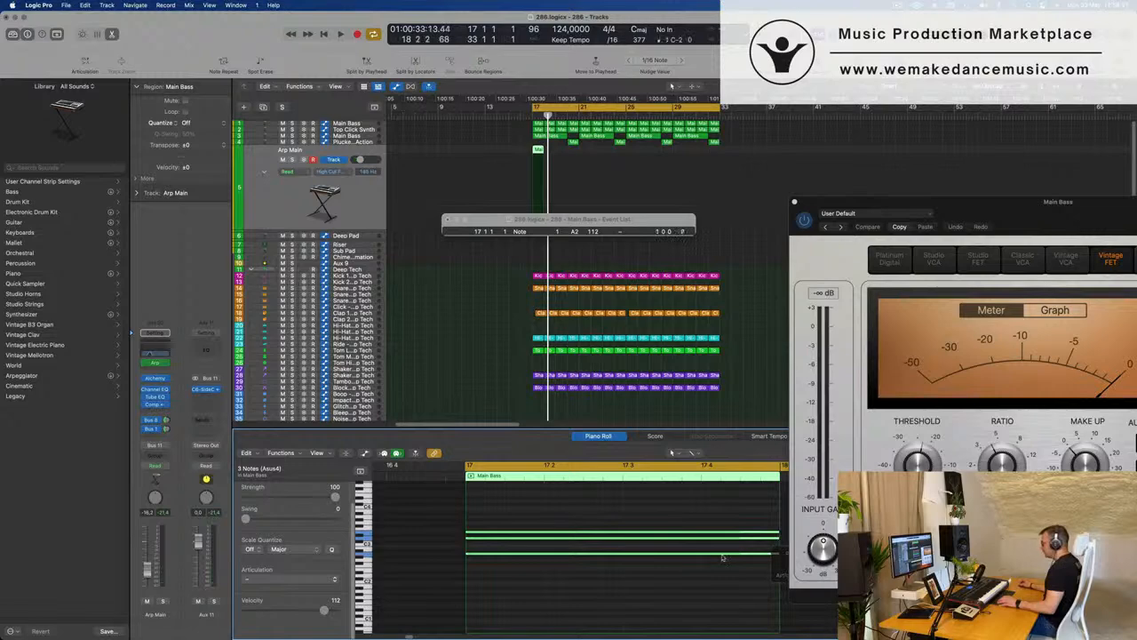
click(283, 205)
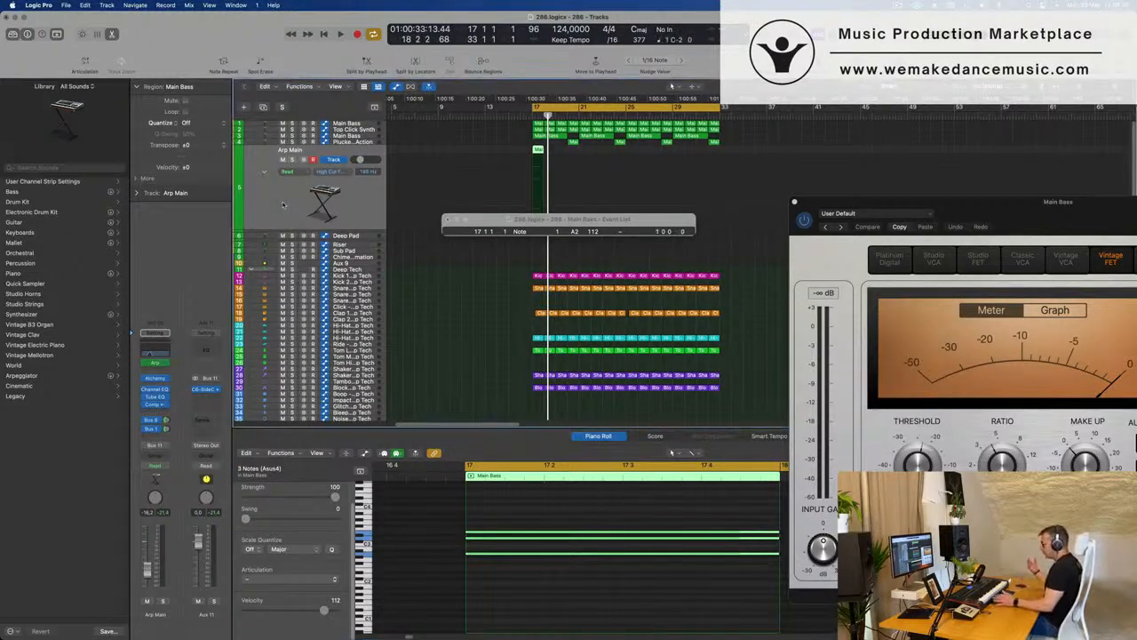
- Open the Arp Main Channel EQ and automate its high cut frequency to ramp up to 1210 Hz across bar 17
key(space)
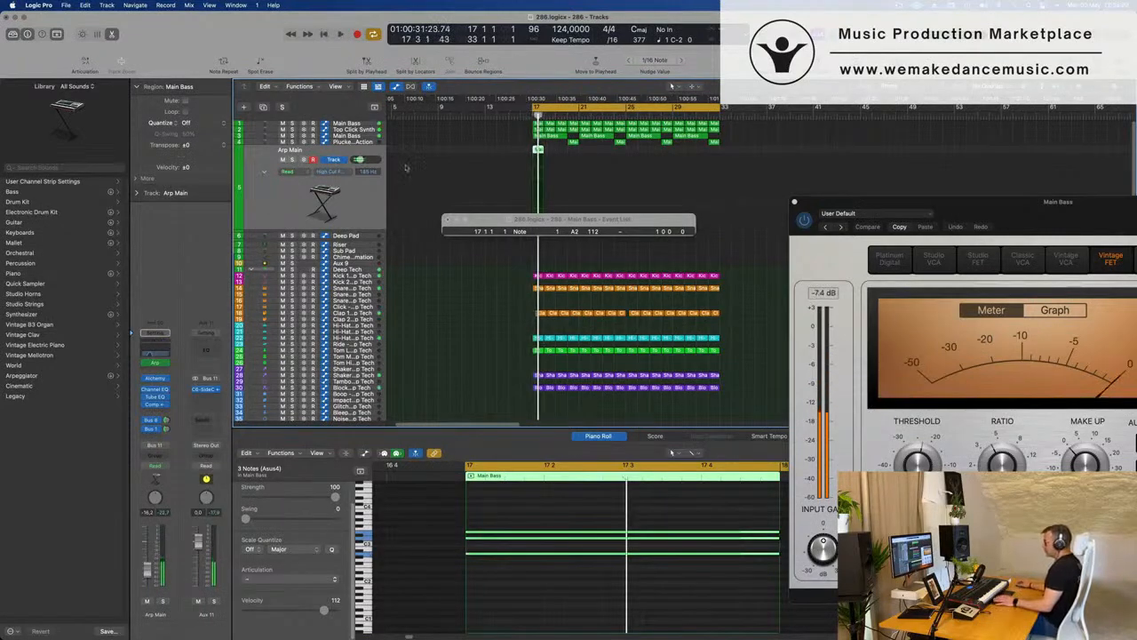
click(156, 351)
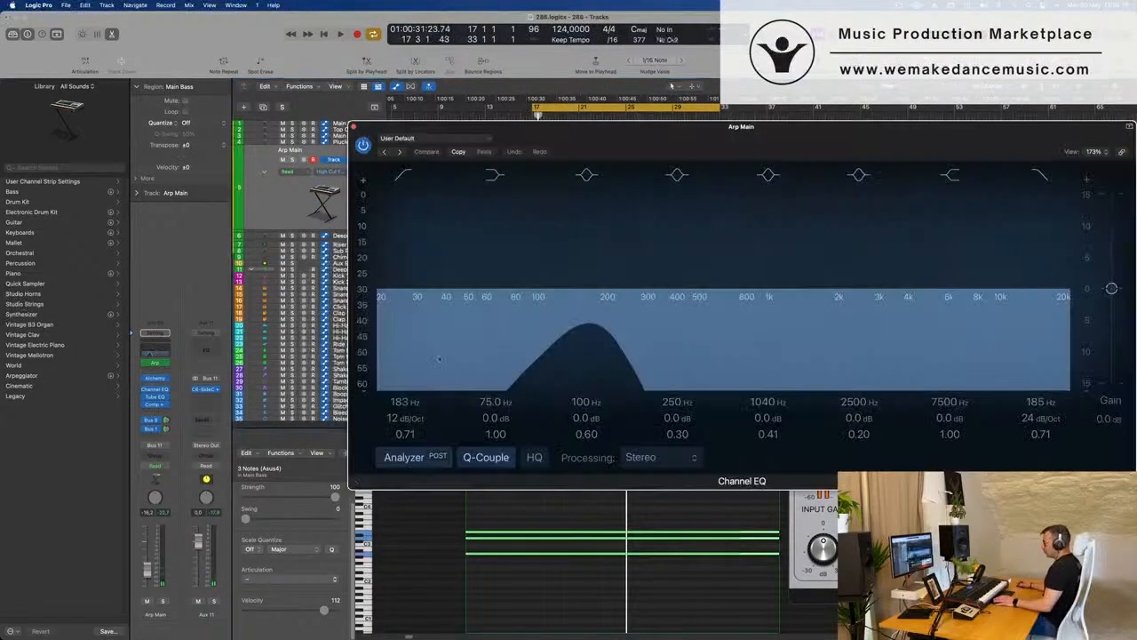
drag(653, 147, 896, 167)
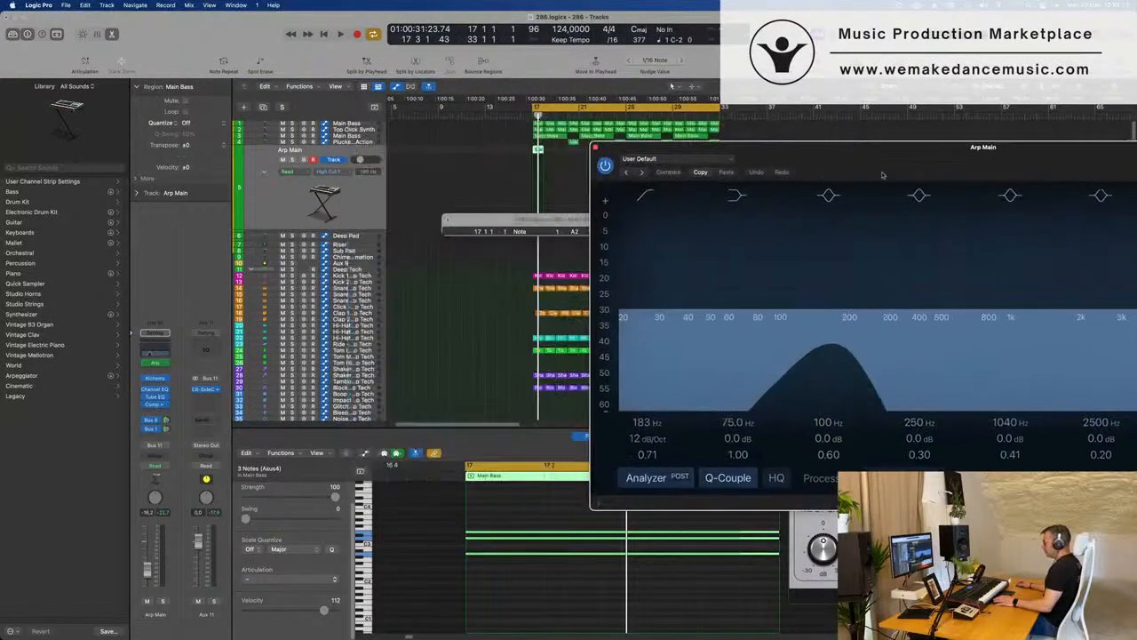
click(539, 208)
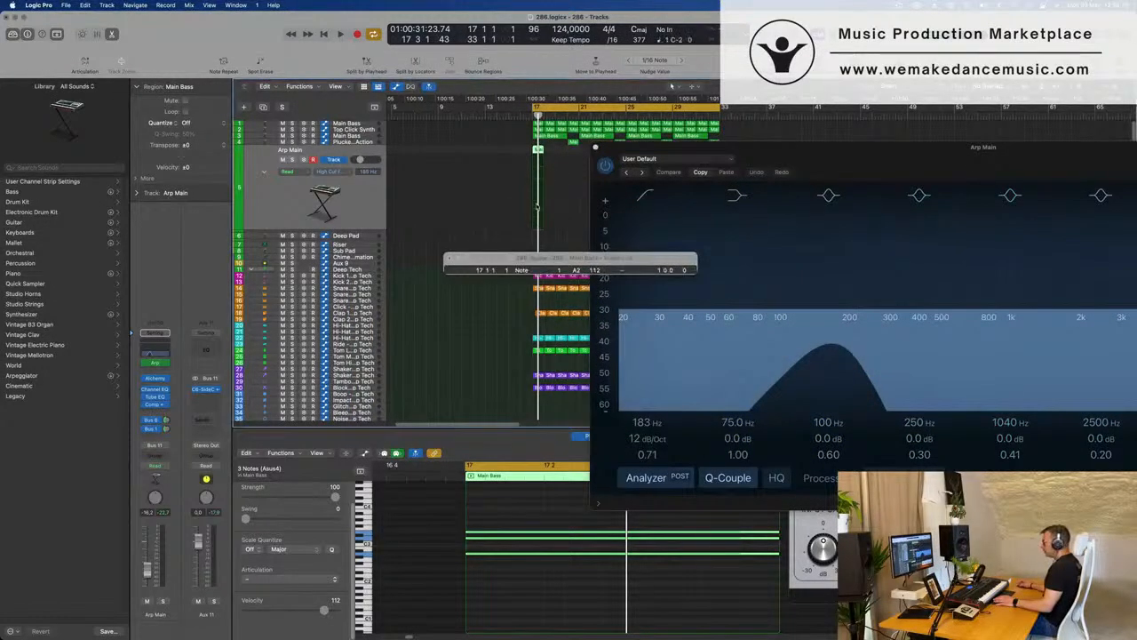
click(532, 207)
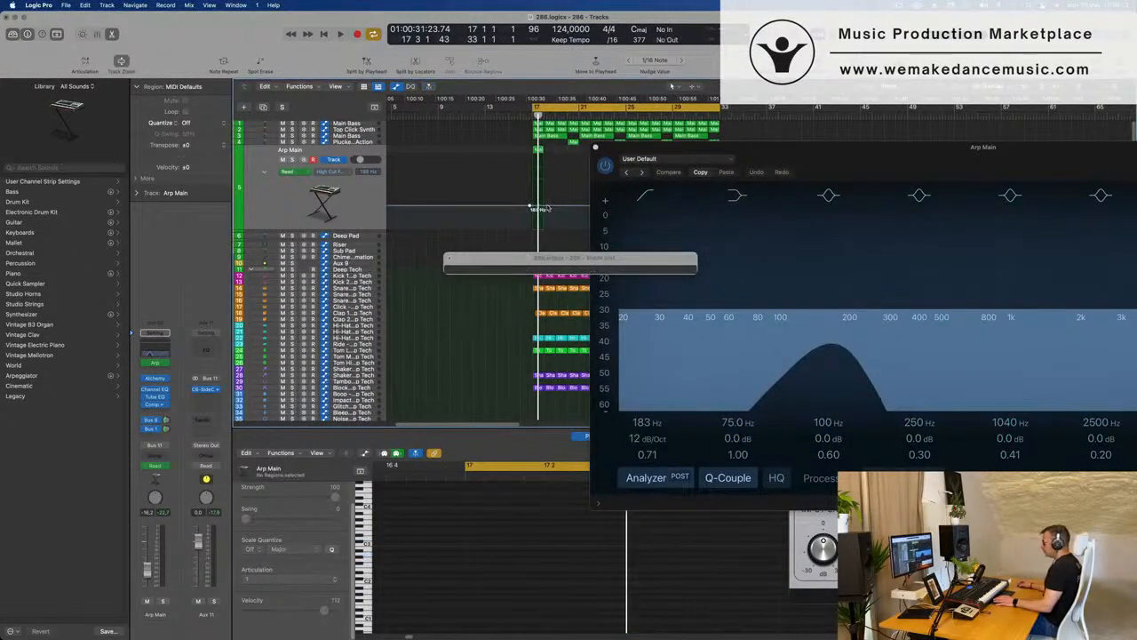
drag(546, 205, 545, 185)
key(space)
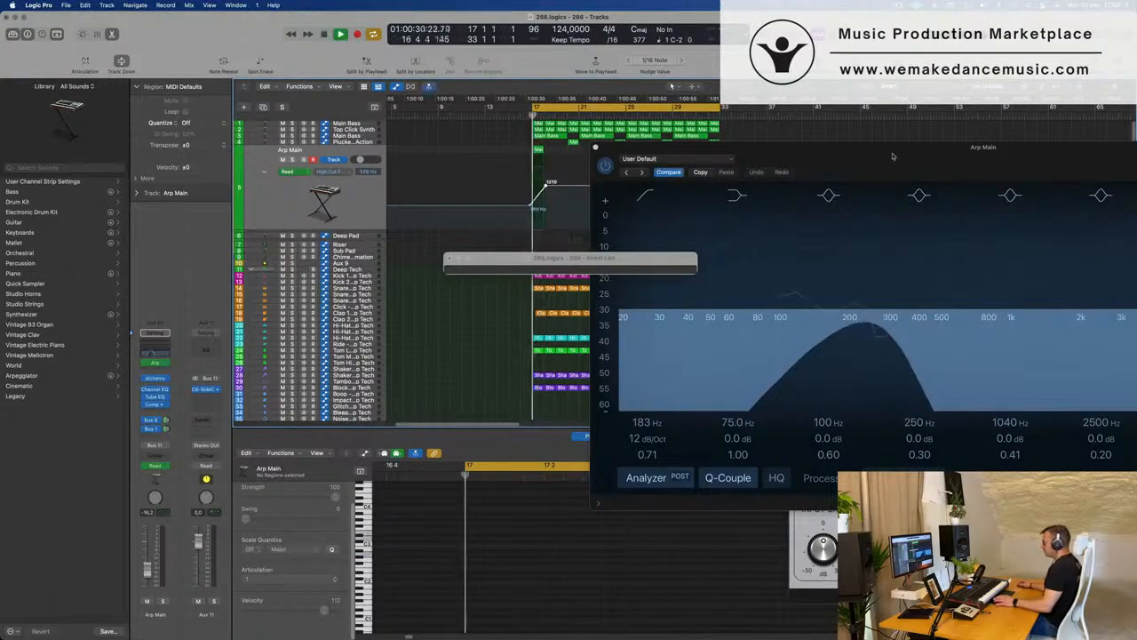
drag(893, 152, 656, 350)
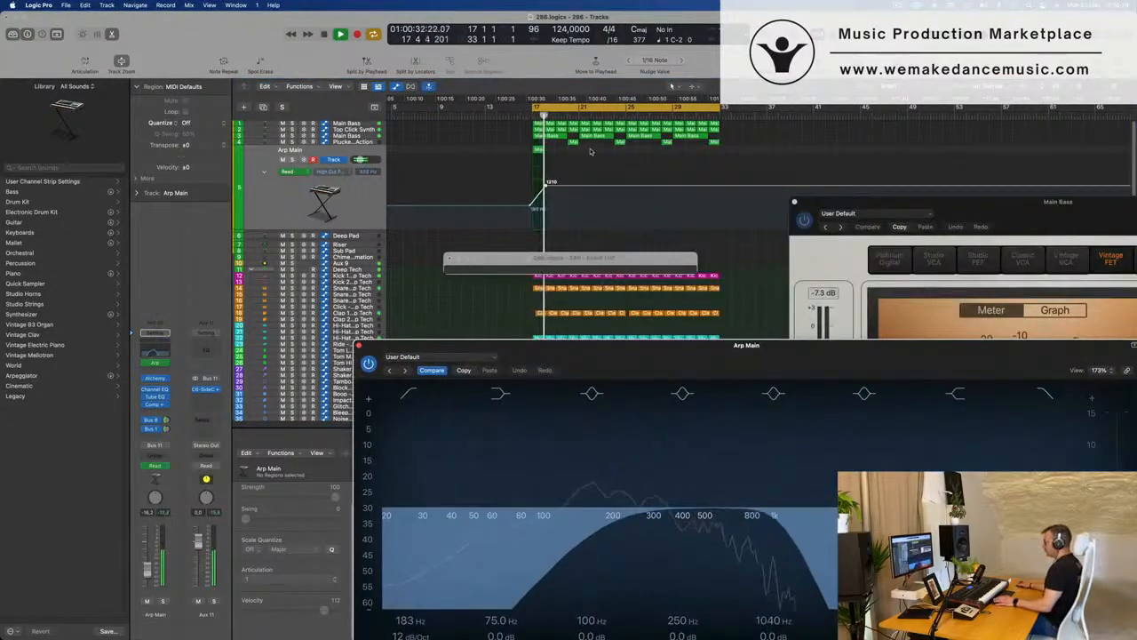
- Repeat the bar 17 Arp Main region with its filter automation bar by bar, undoing the copies past bar 25
click(534, 151)
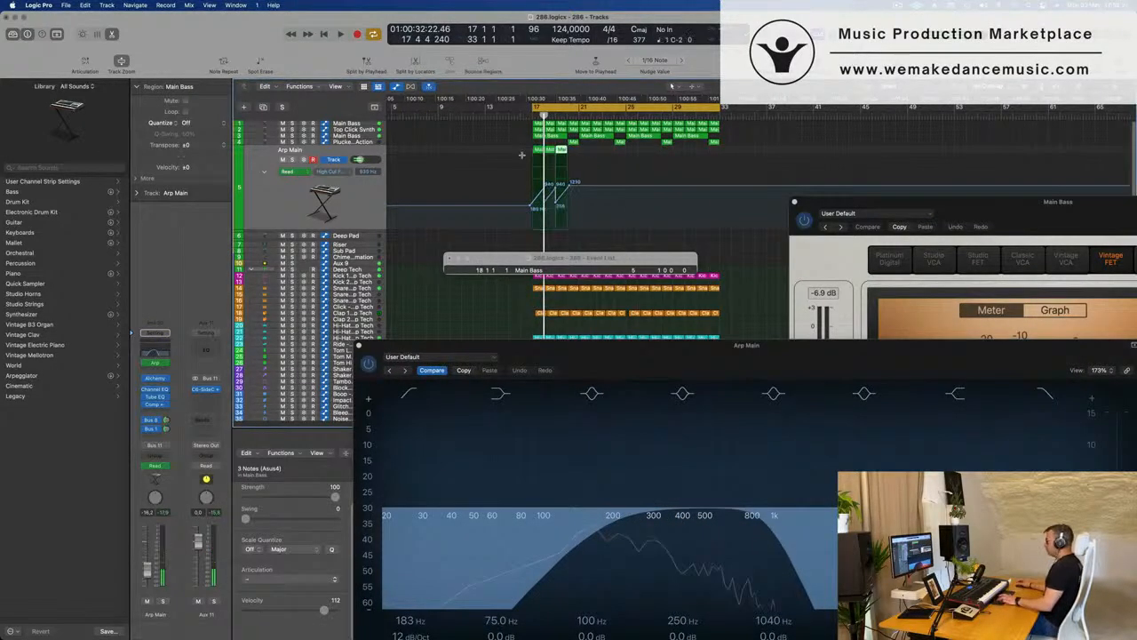
key(super+r)
key(super+r)
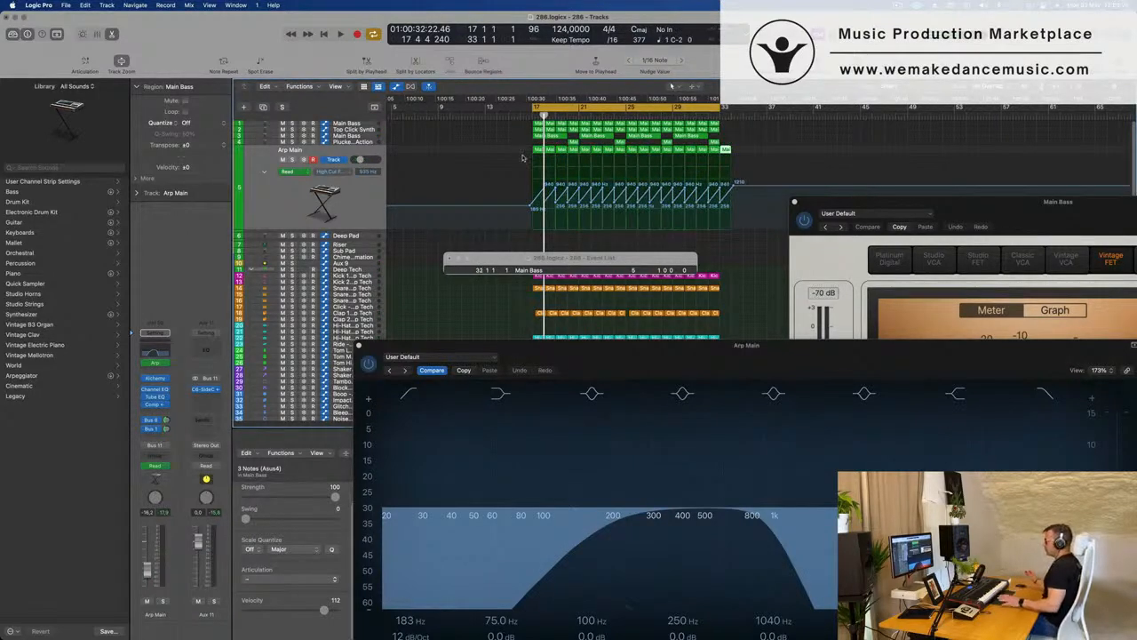
key(super+z)
key(super+z)
key(super+z)
key(super+z)
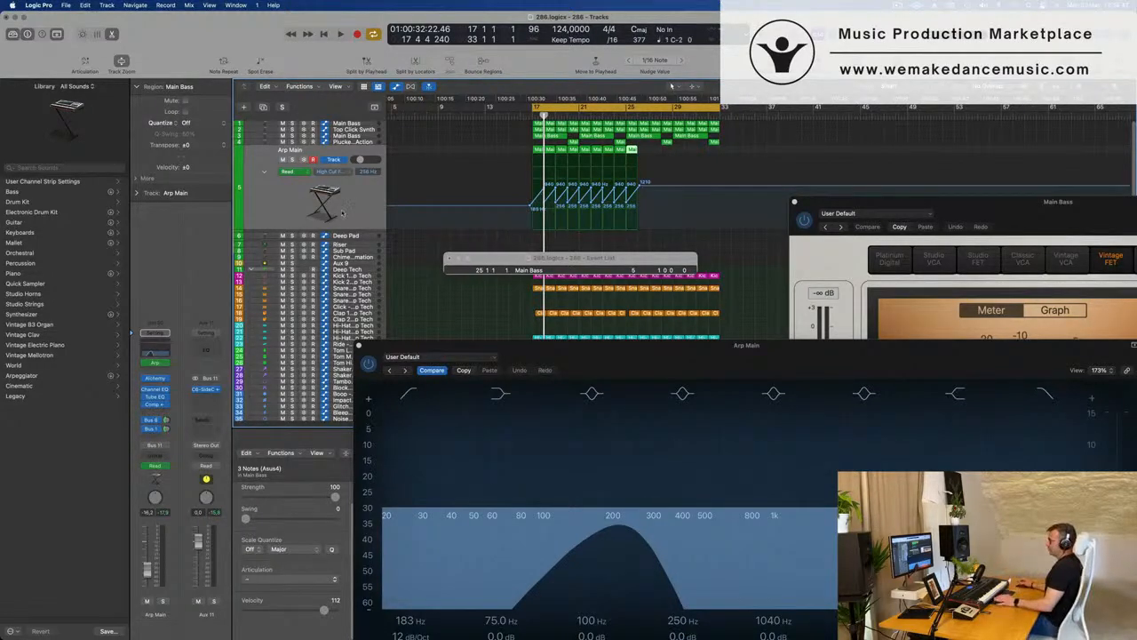
- Duplicate all nine Arp Main regions to continue the pattern, and delete the copies extending past bar 33
click(342, 211)
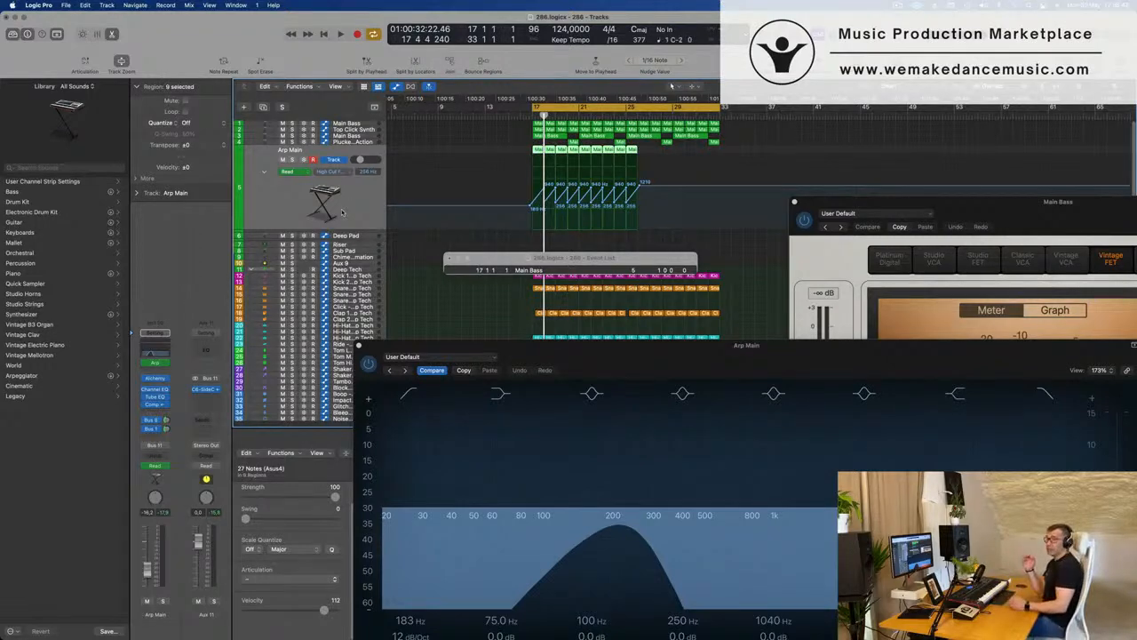
key(space)
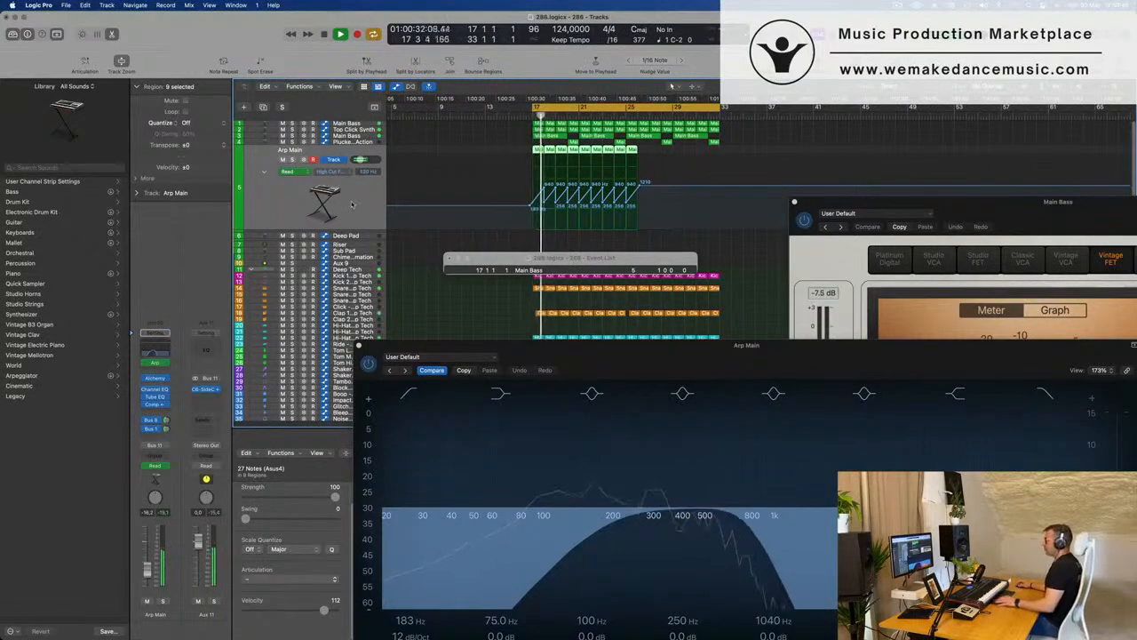
scroll(771, 144, up, 1)
drag(663, 148, 521, 158)
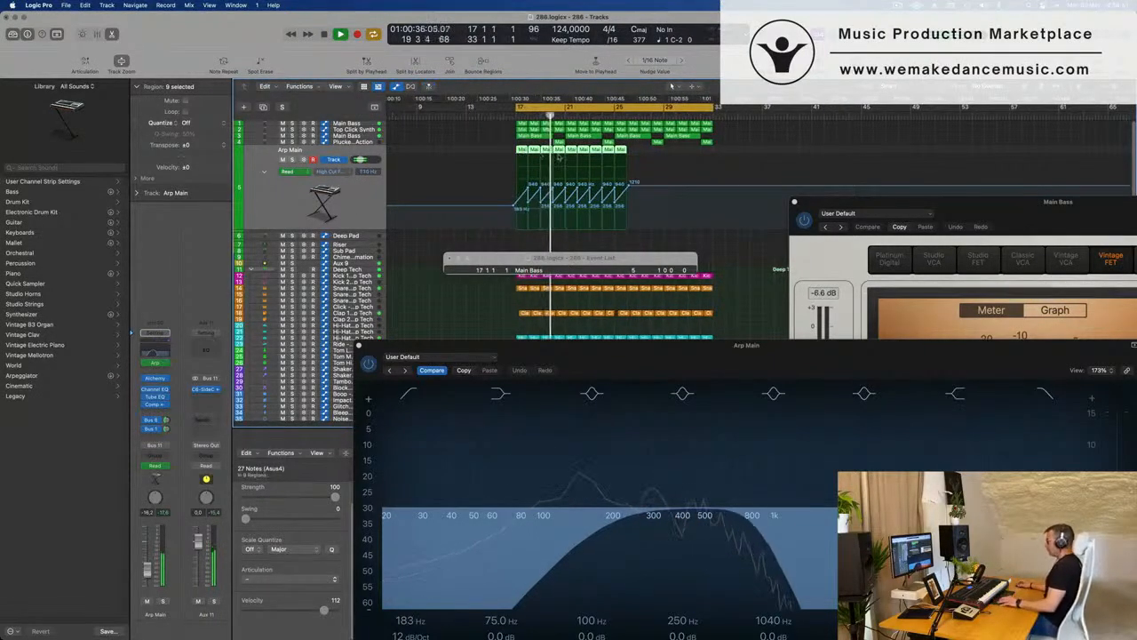
key(super+r)
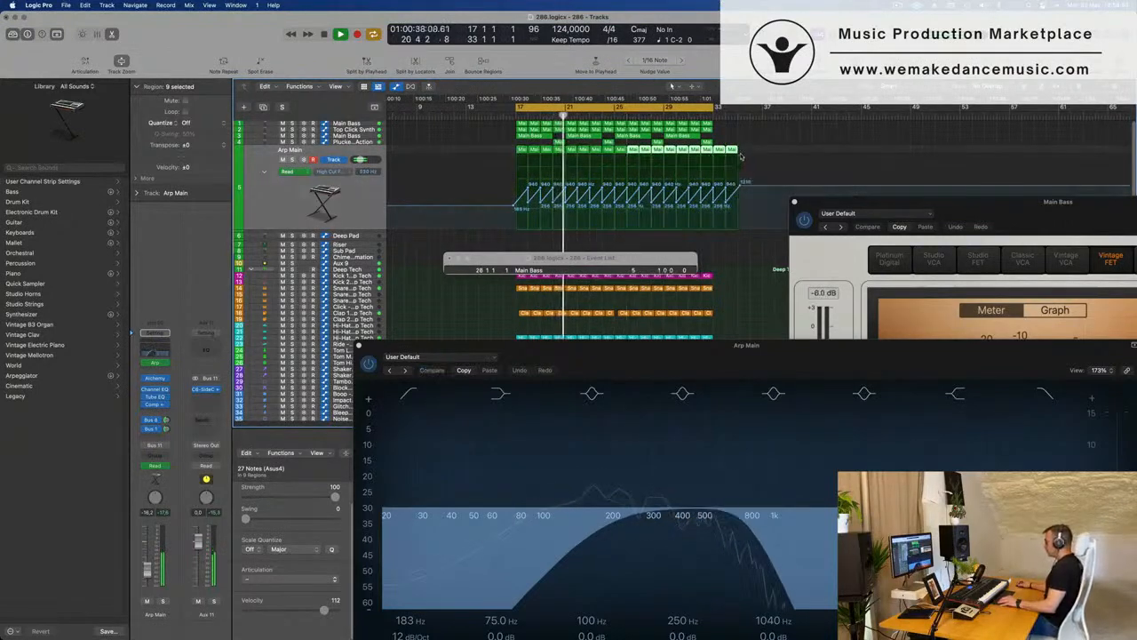
key(Delete)
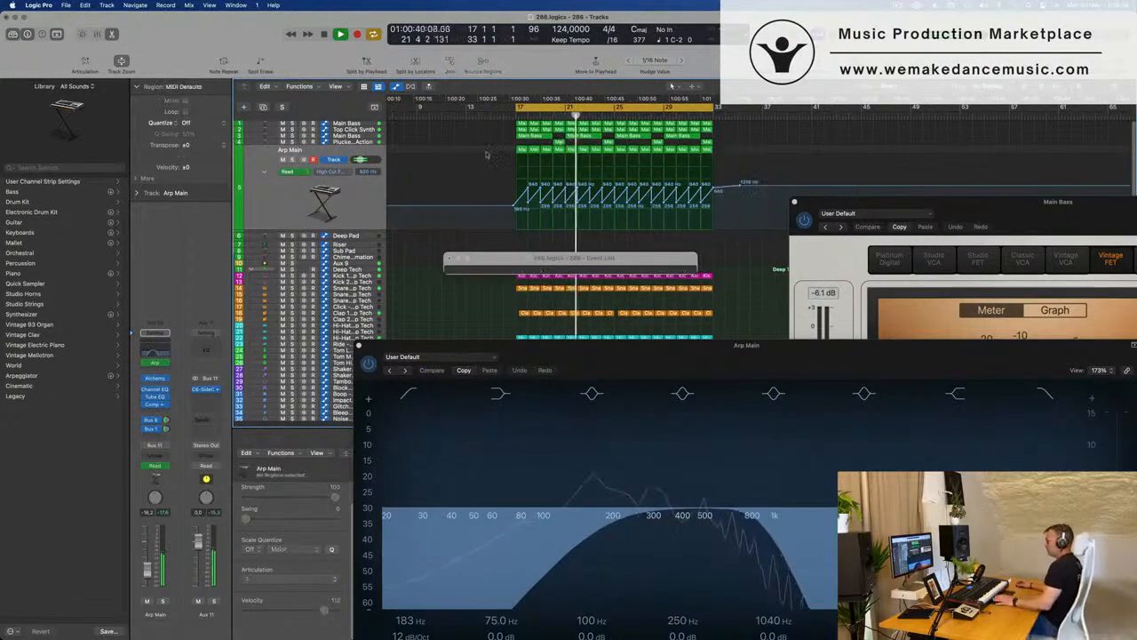
- Audition the full Arp Main part from bar 17, check its reverb send, and close the Channel EQ
click(311, 188)
key(space)
key(space)
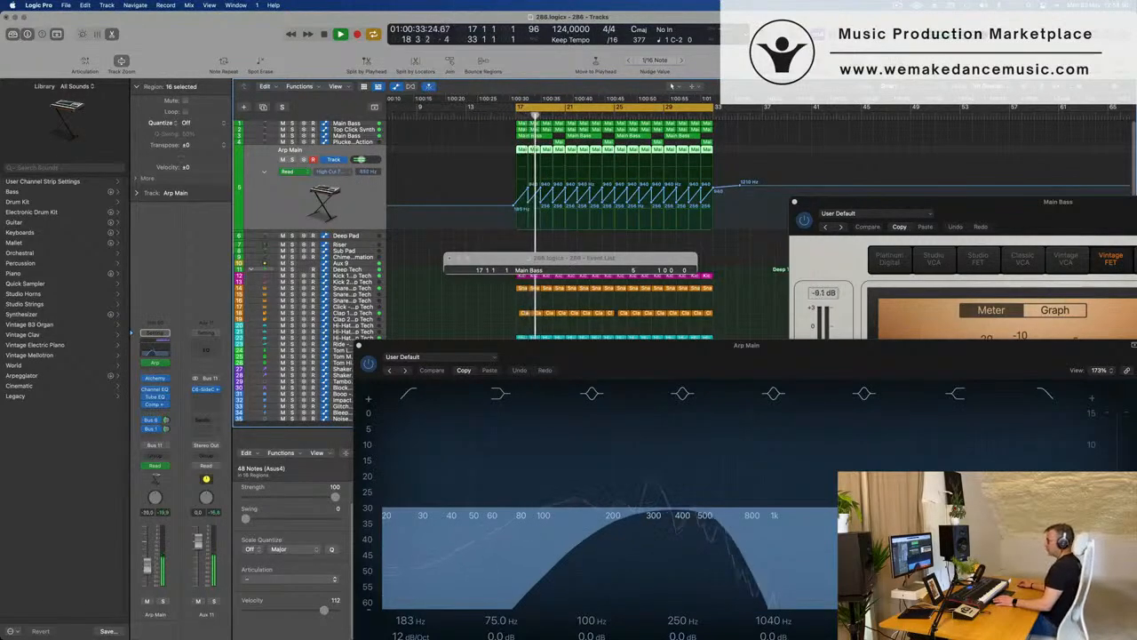
click(164, 421)
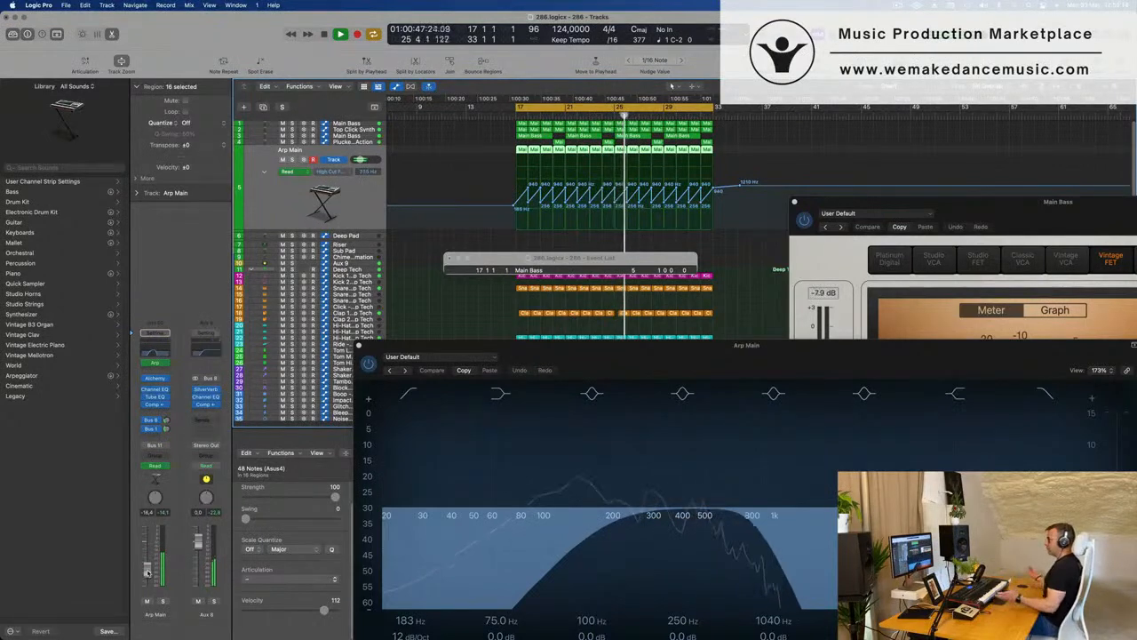
drag(658, 345, 382, 196)
key(super+w)
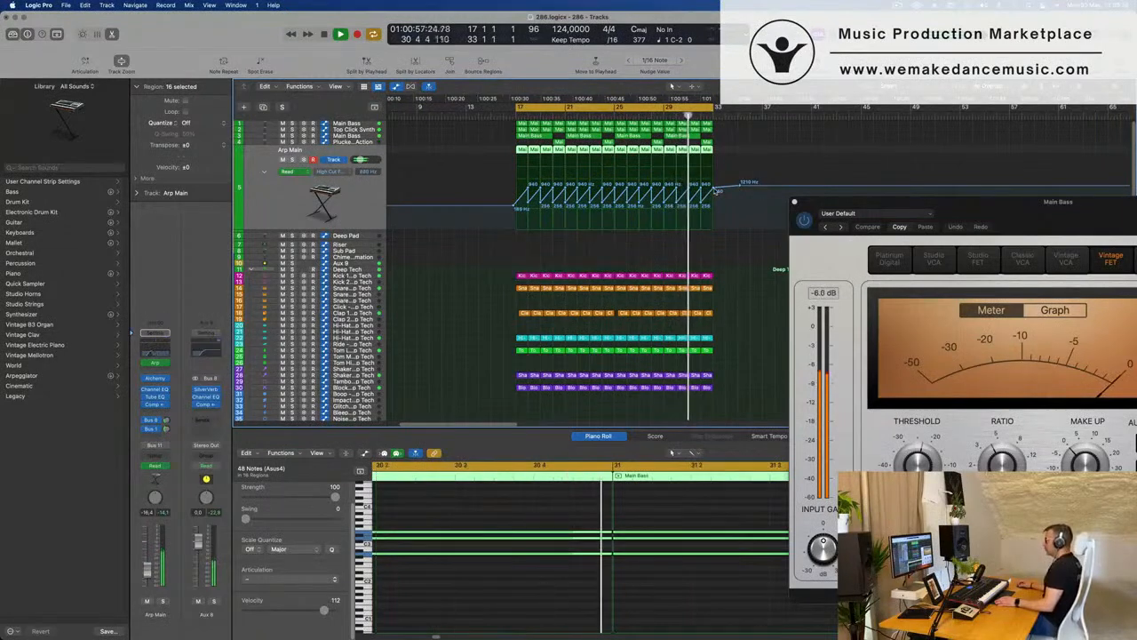
- Replace the Arp Main high cut ramps between bars 25 and 33 with one continuous rise peaking at bar 33
drag(707, 190, 615, 189)
drag(716, 187, 713, 165)
click(365, 203)
scroll(457, 234, up, 2)
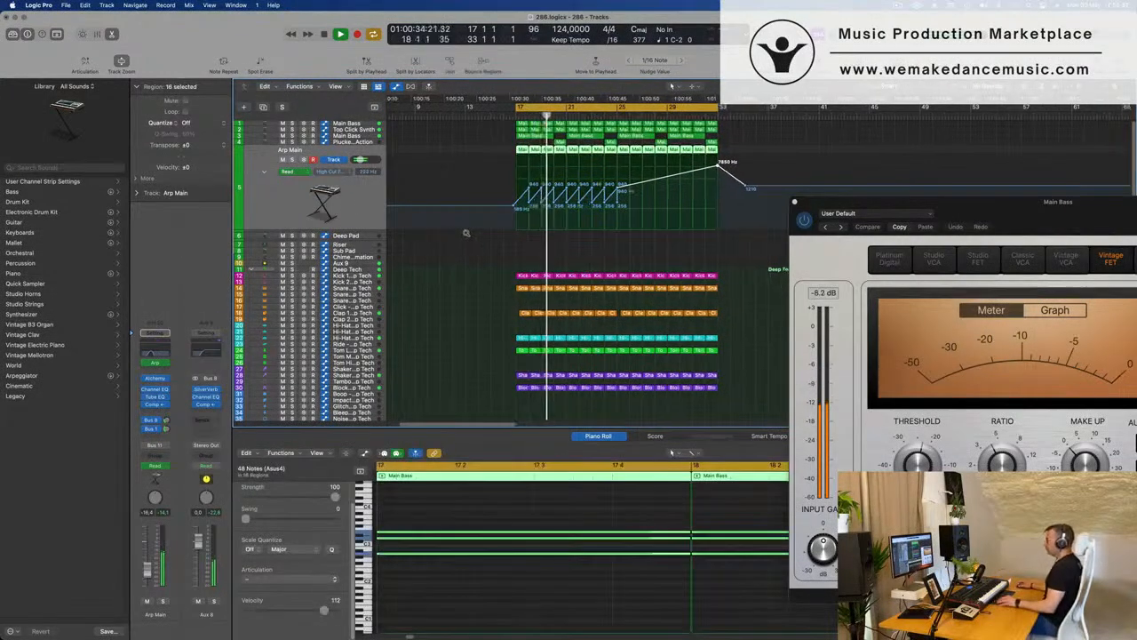
scroll(478, 232, down, 4)
scroll(477, 232, down, 1)
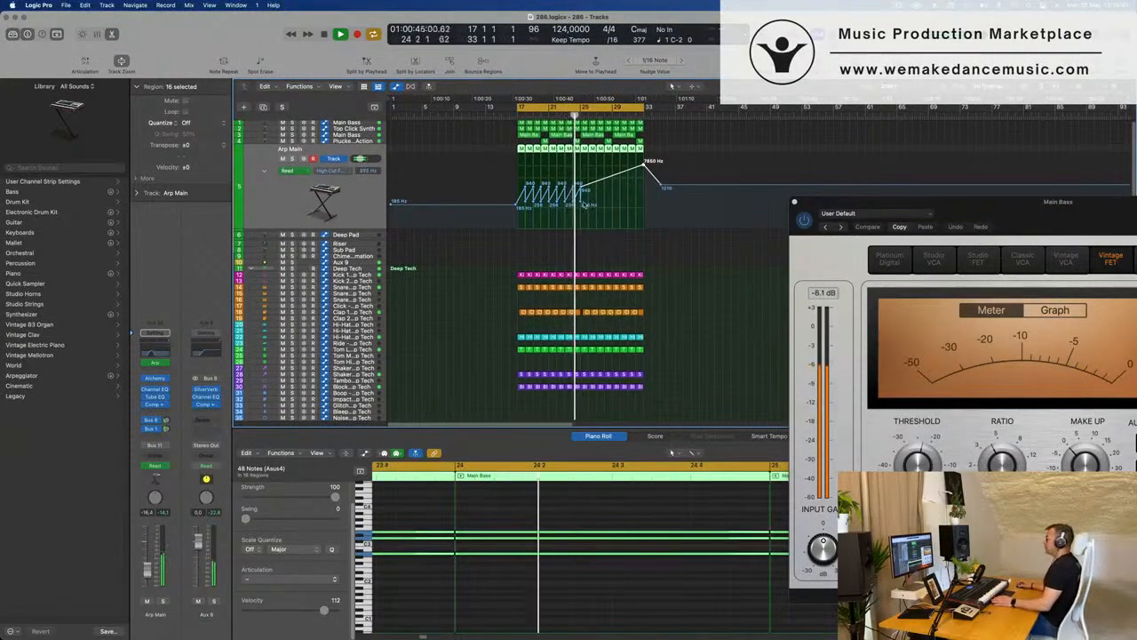
click(582, 204)
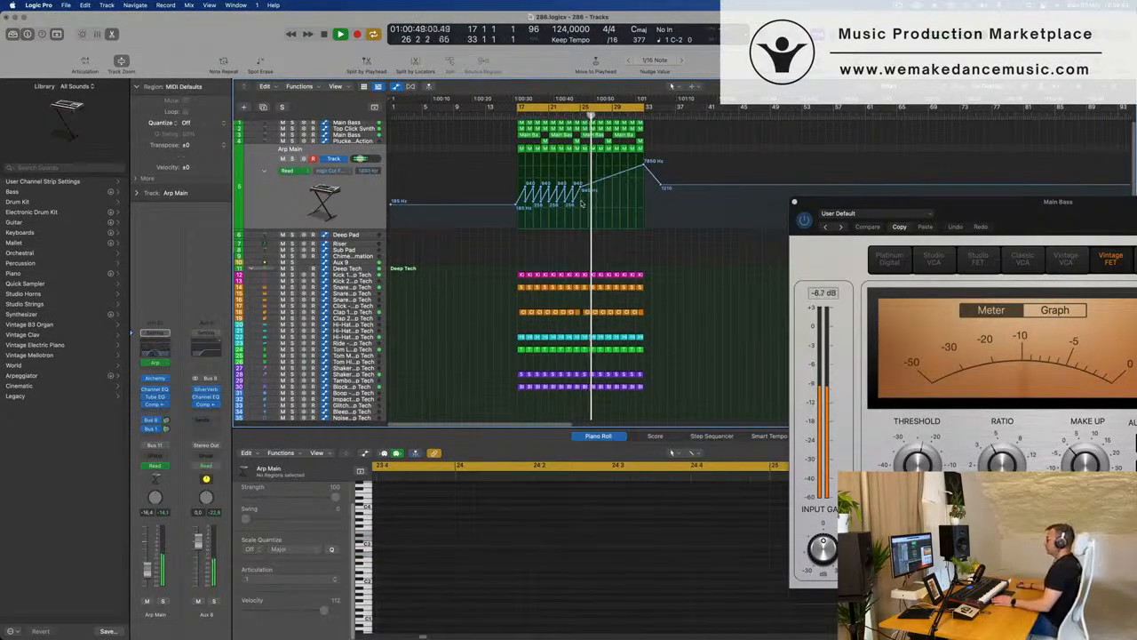
- Delete the last Main Bass region on track 3 at bar 29 and the last plucked region at bar 32
scroll(583, 205, right, 3)
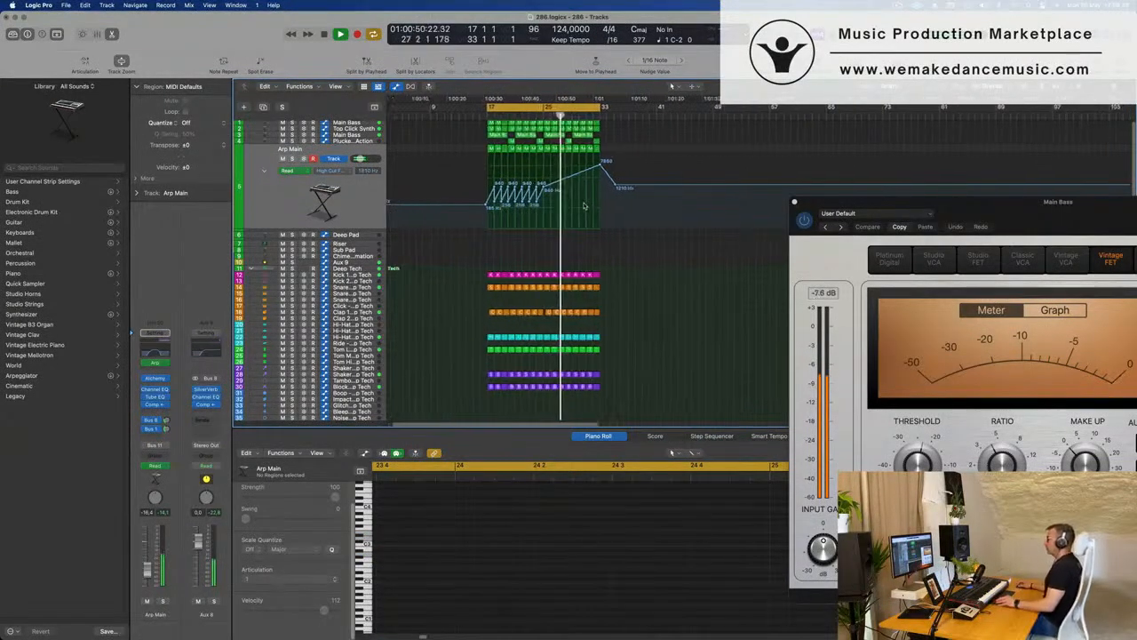
scroll(583, 205, down, 2)
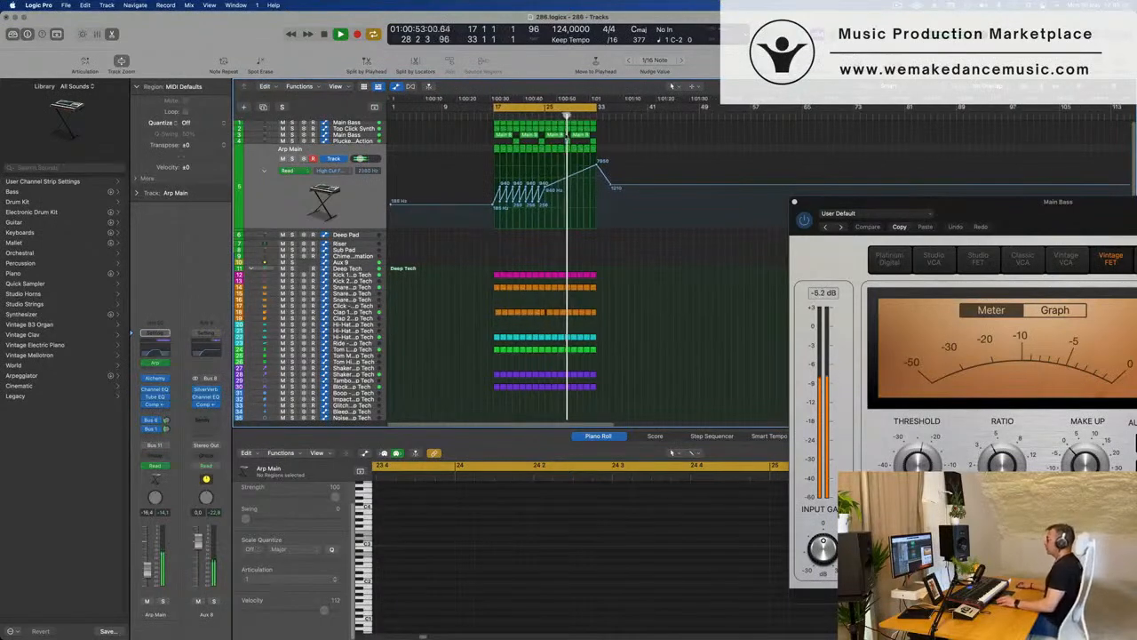
scroll(620, 136, up, 2)
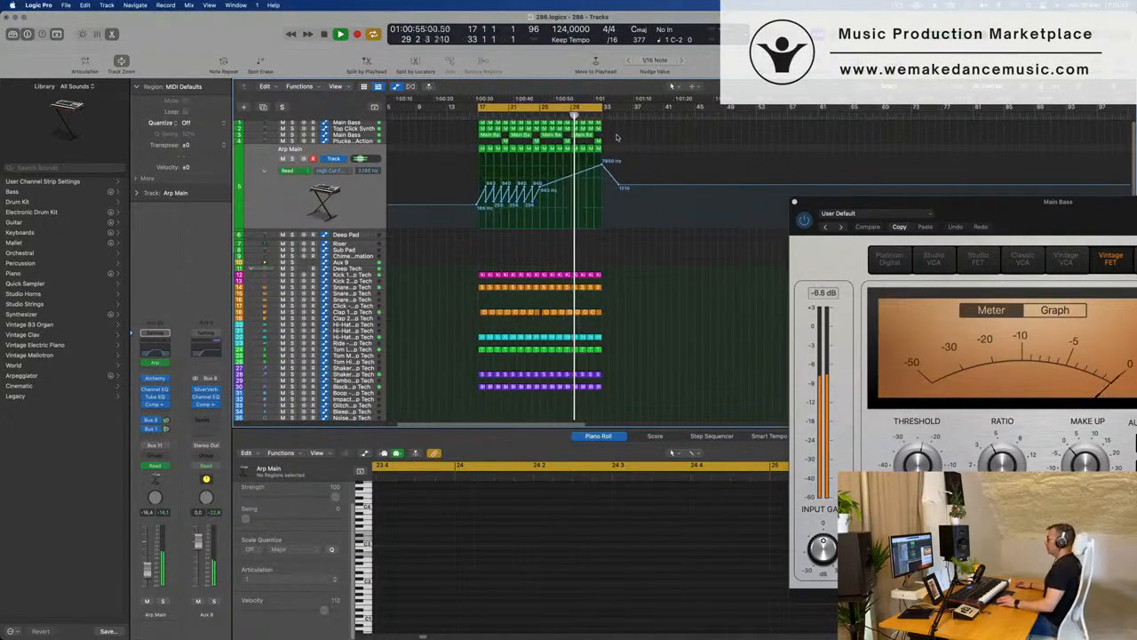
drag(611, 135, 578, 139)
click(579, 140)
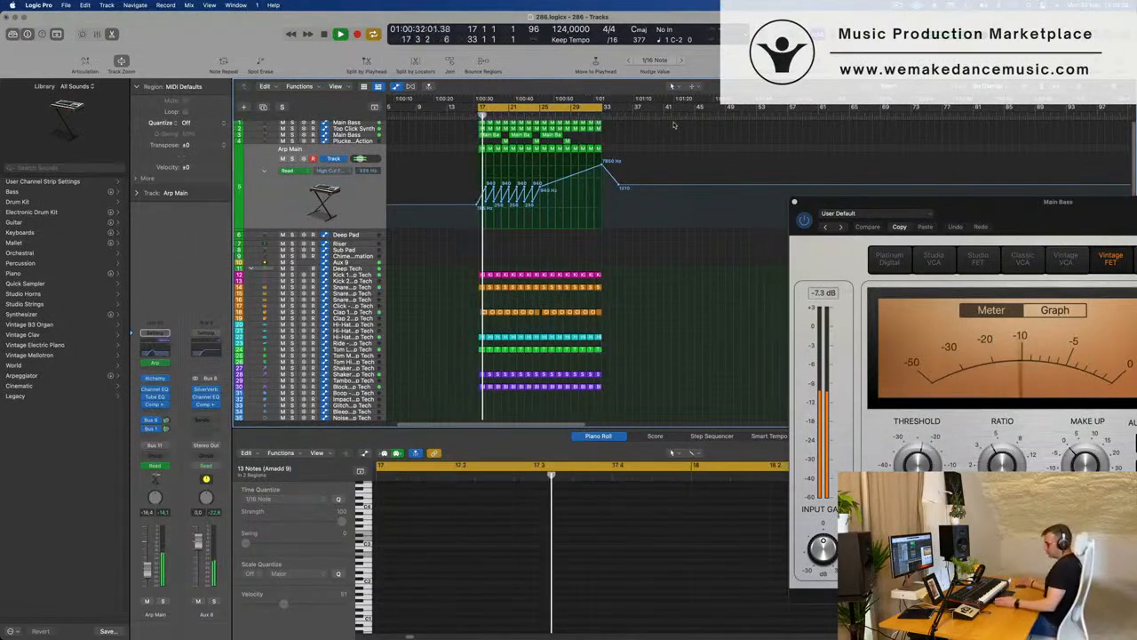
- Repeat all regions on every track once to fill bars 33 to 49, and clear the selection
key(super+a)
key(super+r)
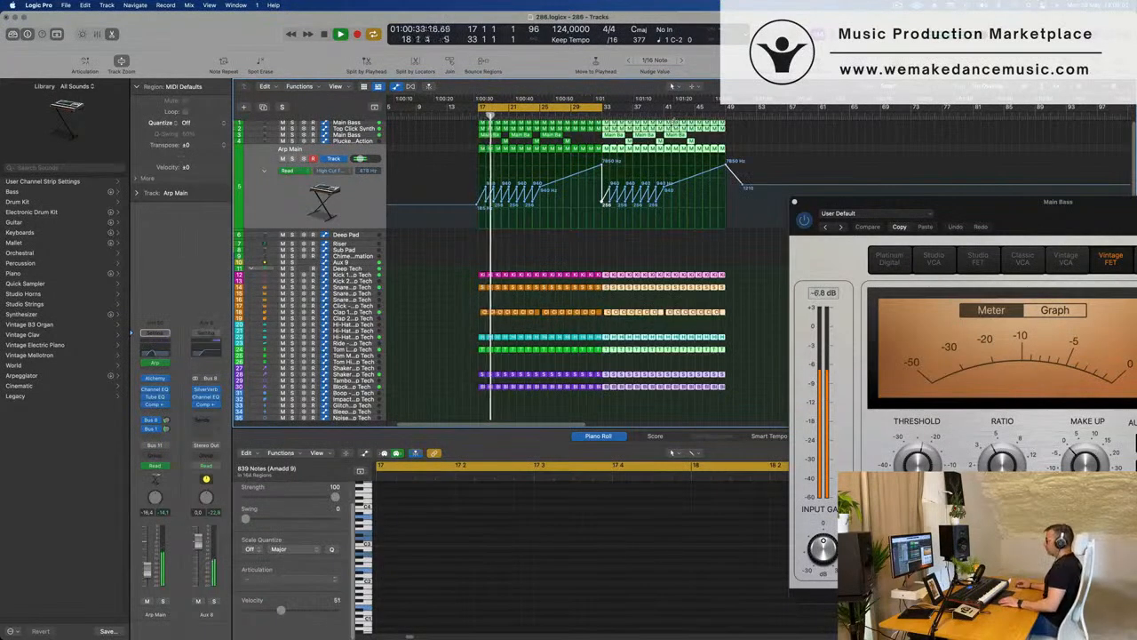
key(super+Left)
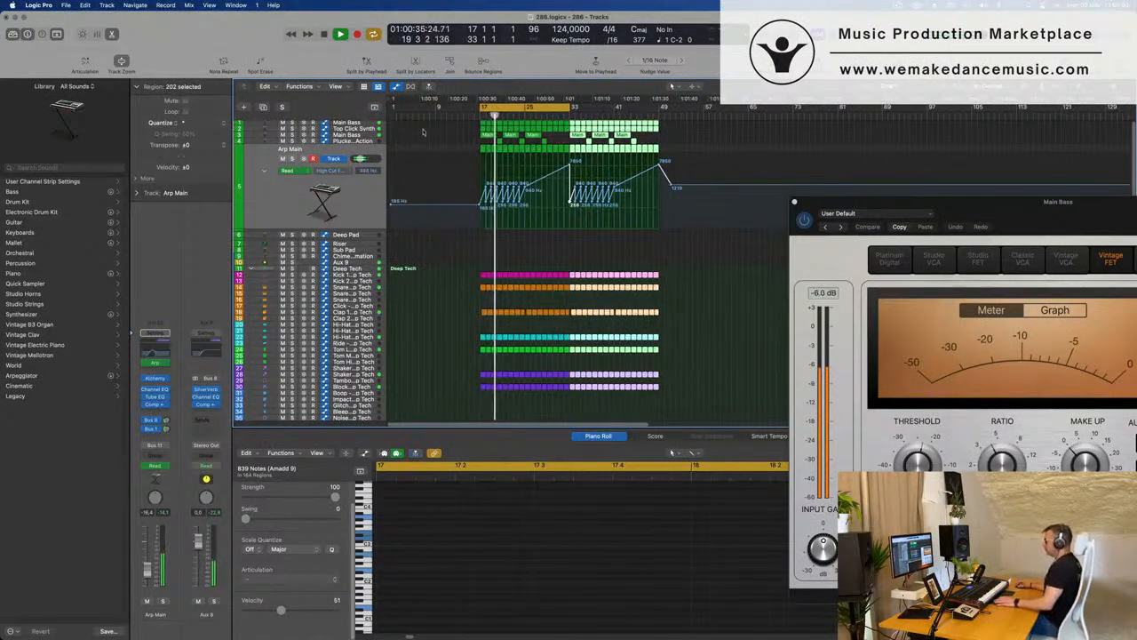
key(super+shift+a)
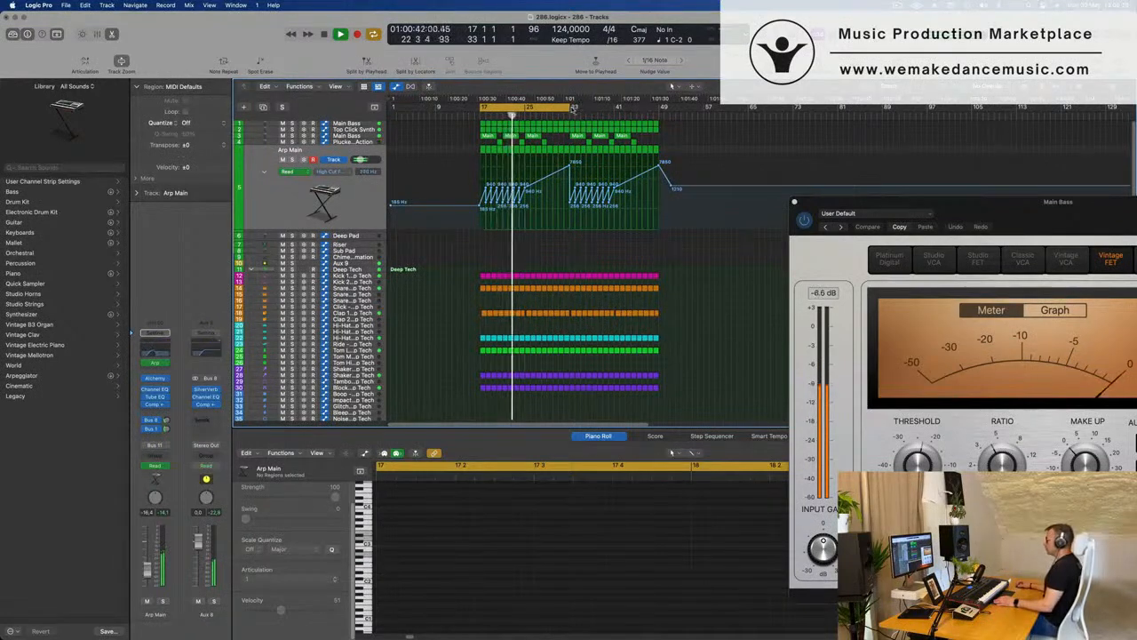
- Extend the cycle range to bar 49 and repeat the whole arrangement to fill bars 49 to 81
drag(574, 107, 659, 115)
key(super+a)
key(super+r)
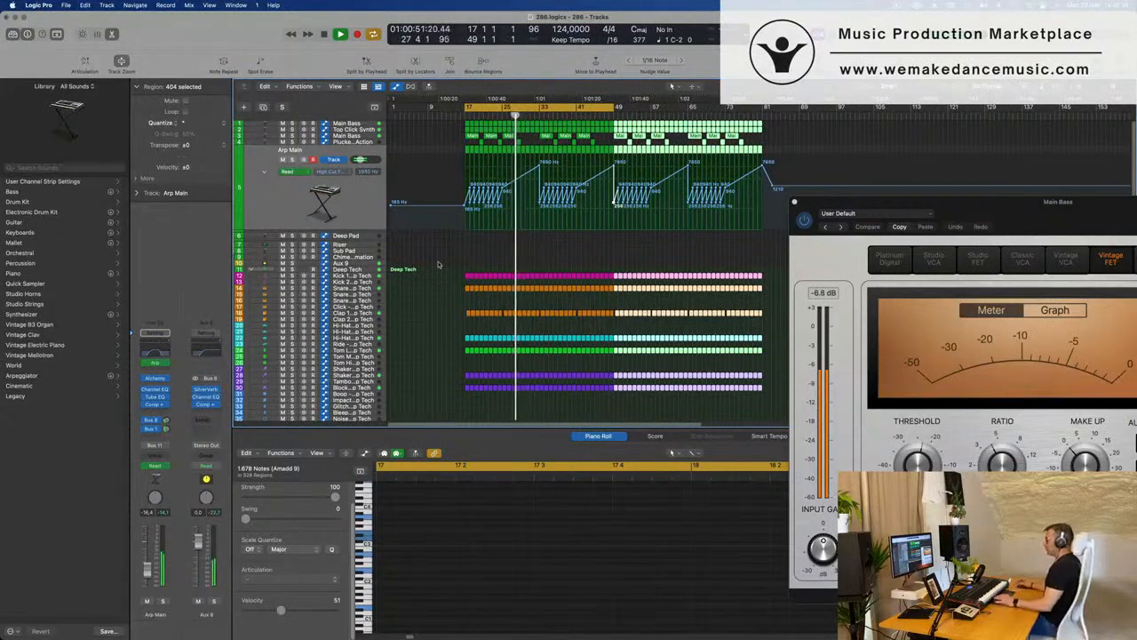
key(shift+super+a)
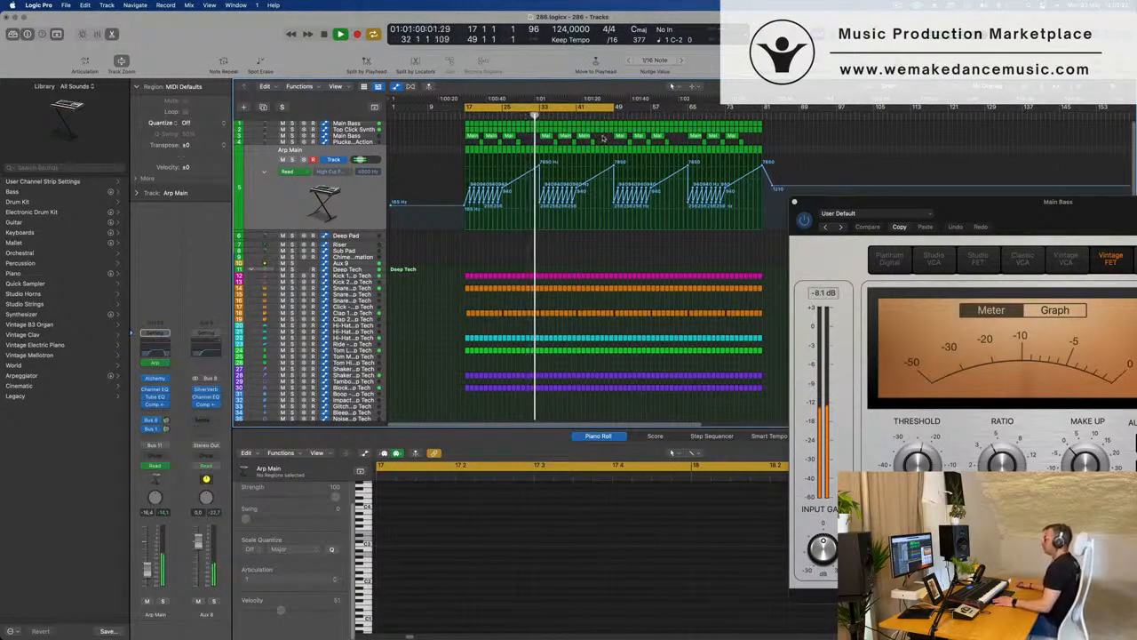
- Restart playback and remove the six Main Bass and plucked regions on tracks 3 and 4 between bars 33 and 45
drag(602, 138, 536, 144)
key(space)
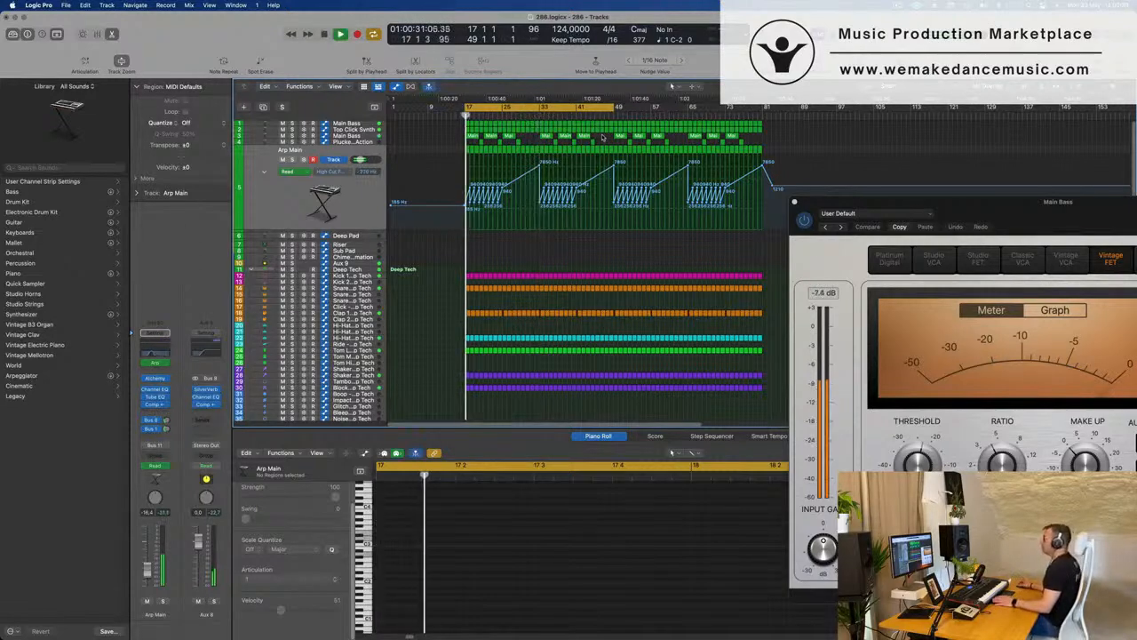
click(539, 167)
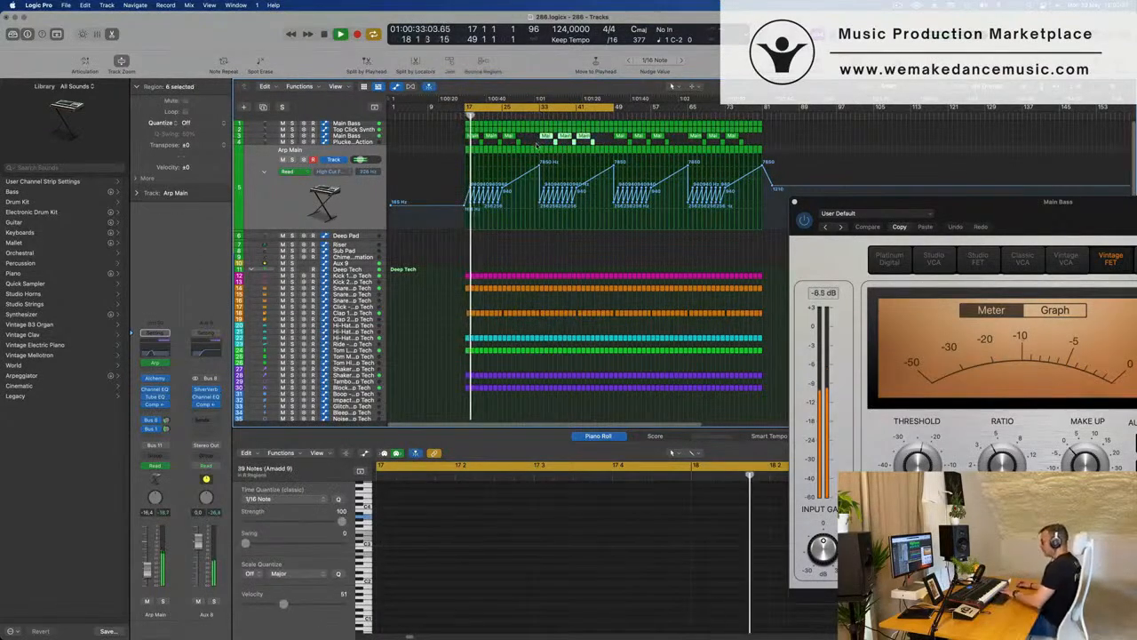
- Replace the Arp Main high cut automation in bars 33 to 49 with a gradual descent through a midpoint near bar 41
drag(540, 167, 579, 181)
click(614, 167)
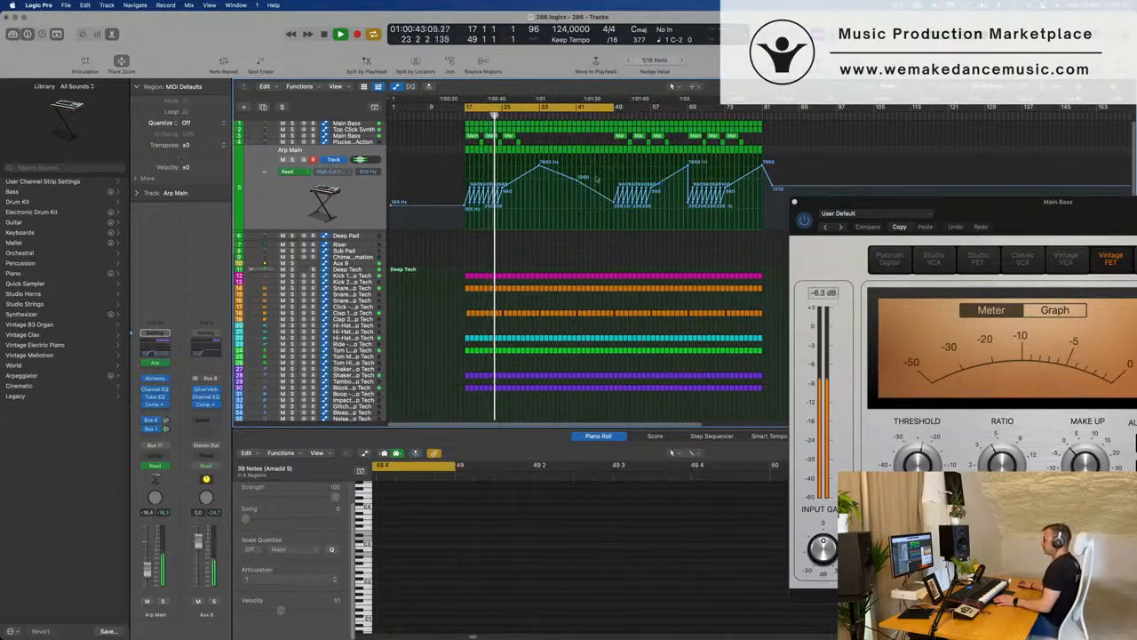
drag(582, 176, 580, 177)
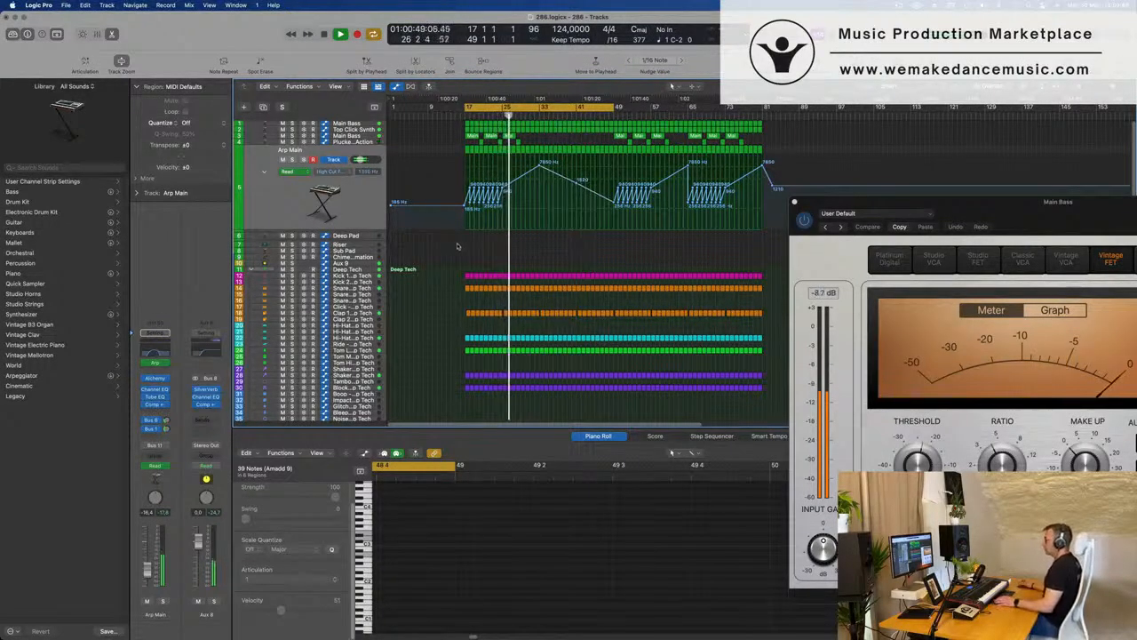
scroll(542, 142, up, 2)
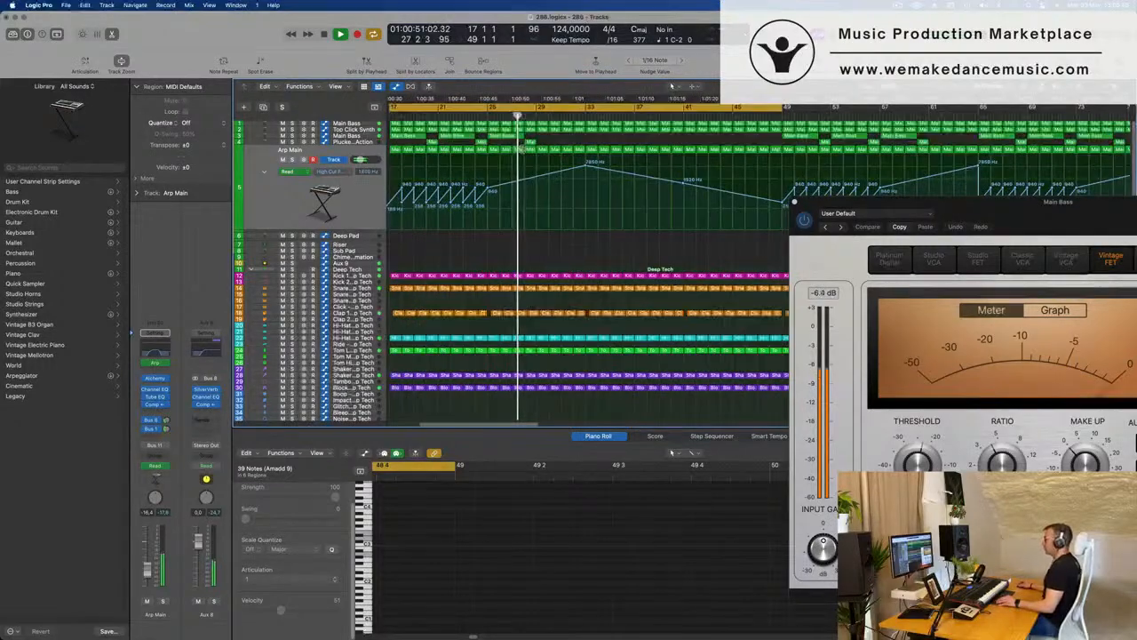
- Copy the one-bar Arp Main chord region at bar 33 down to the Deep Pad track and restart playback
scroll(536, 143, down, 1)
click(514, 138)
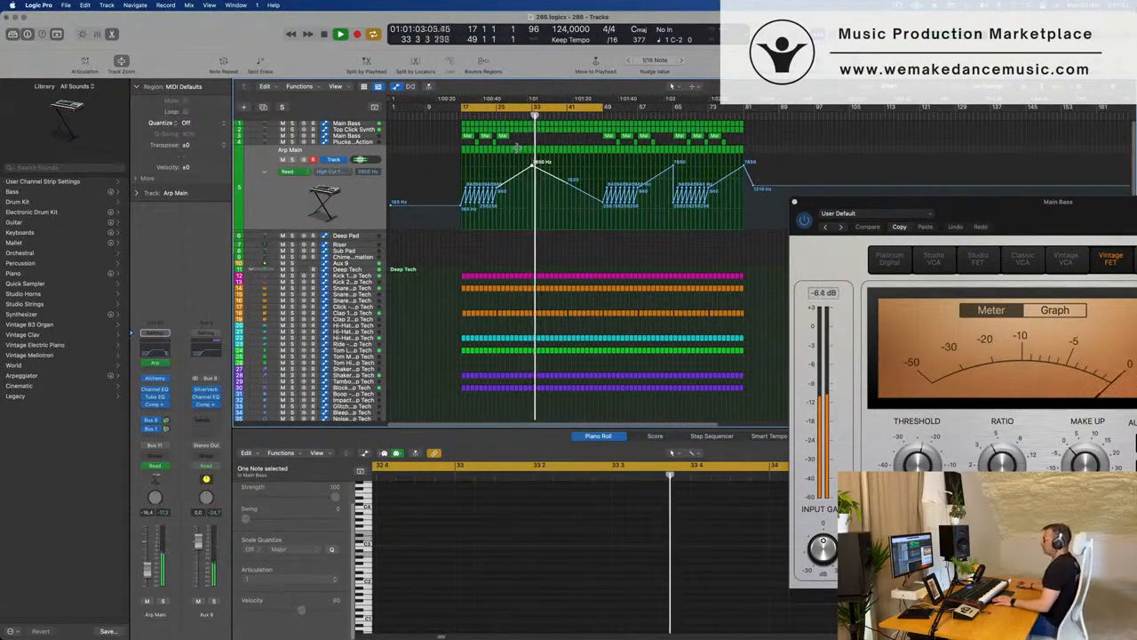
click(534, 150)
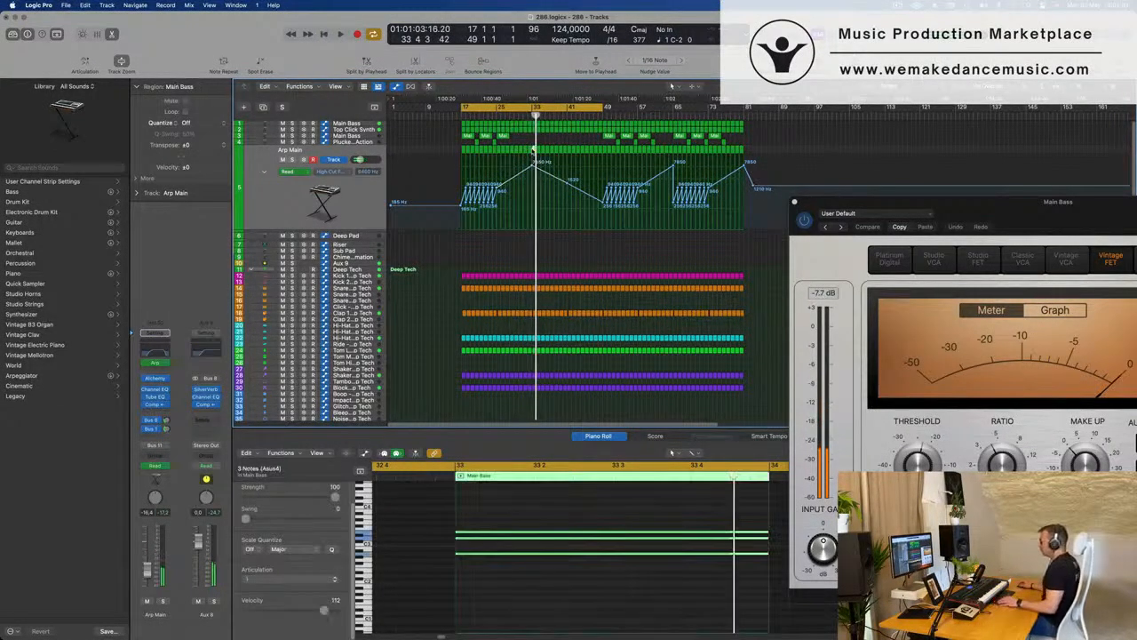
click(530, 150)
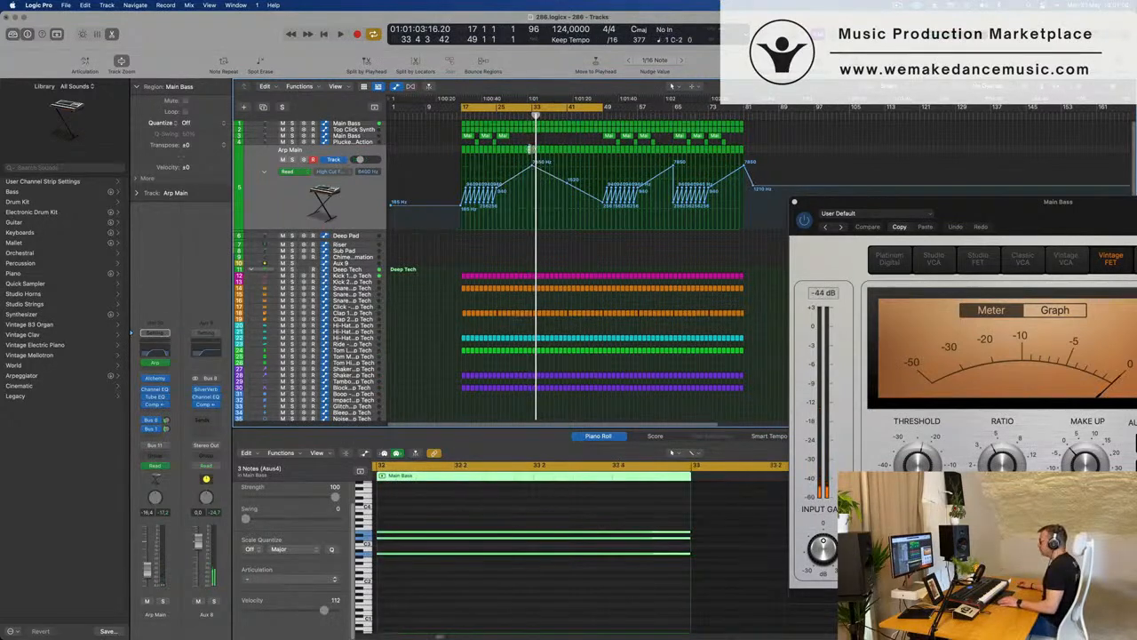
drag(530, 150, 534, 238)
key(space)
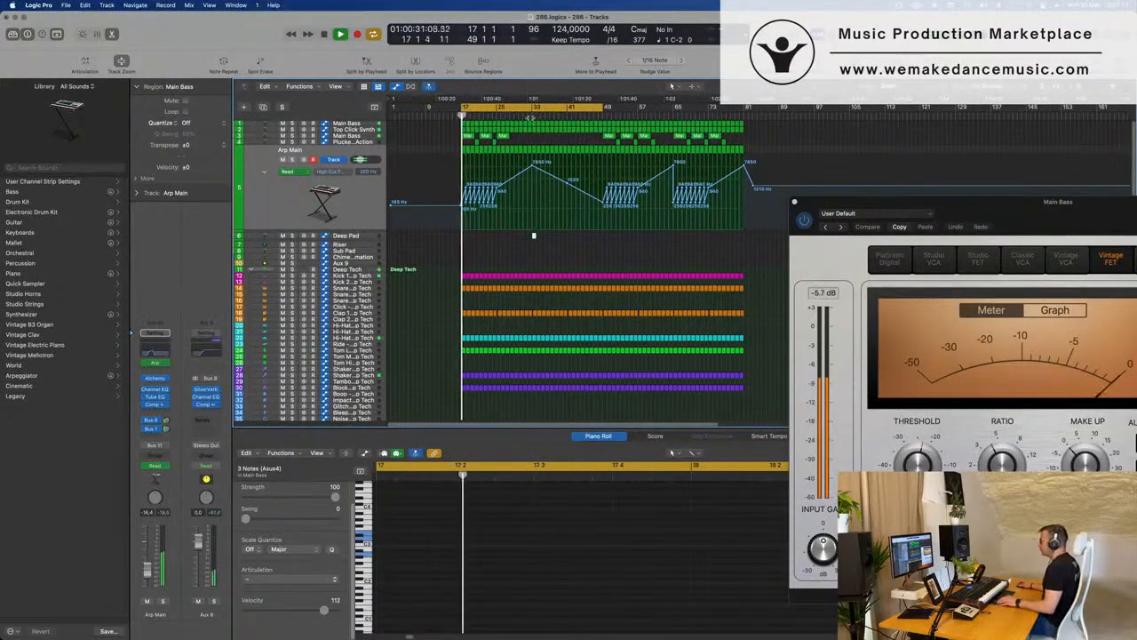
- Lengthen the copied chord region on the Deep Pad track to four bars, spanning bars 33 to 37
scroll(535, 236, up, 3)
scroll(768, 146, up, 3)
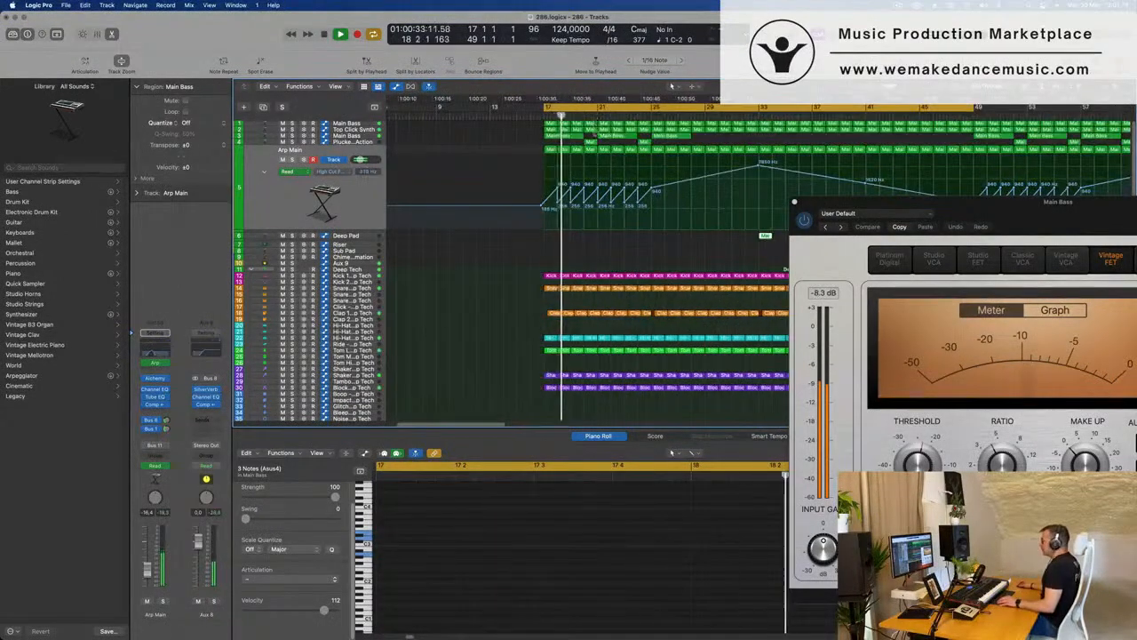
scroll(539, 168, down, 4)
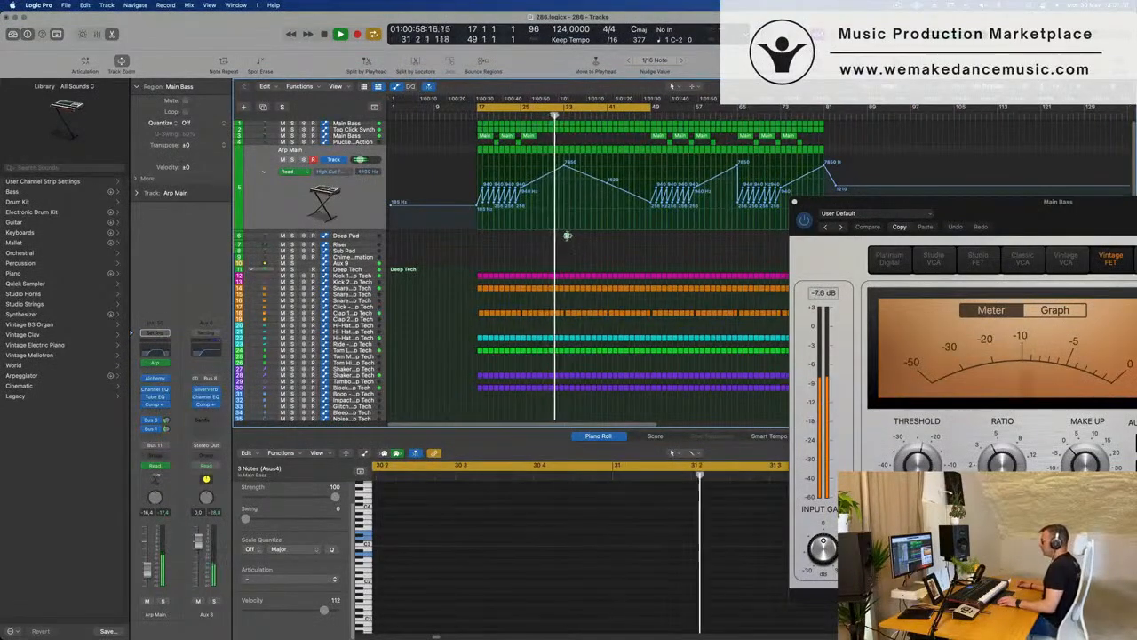
drag(567, 235, 580, 259)
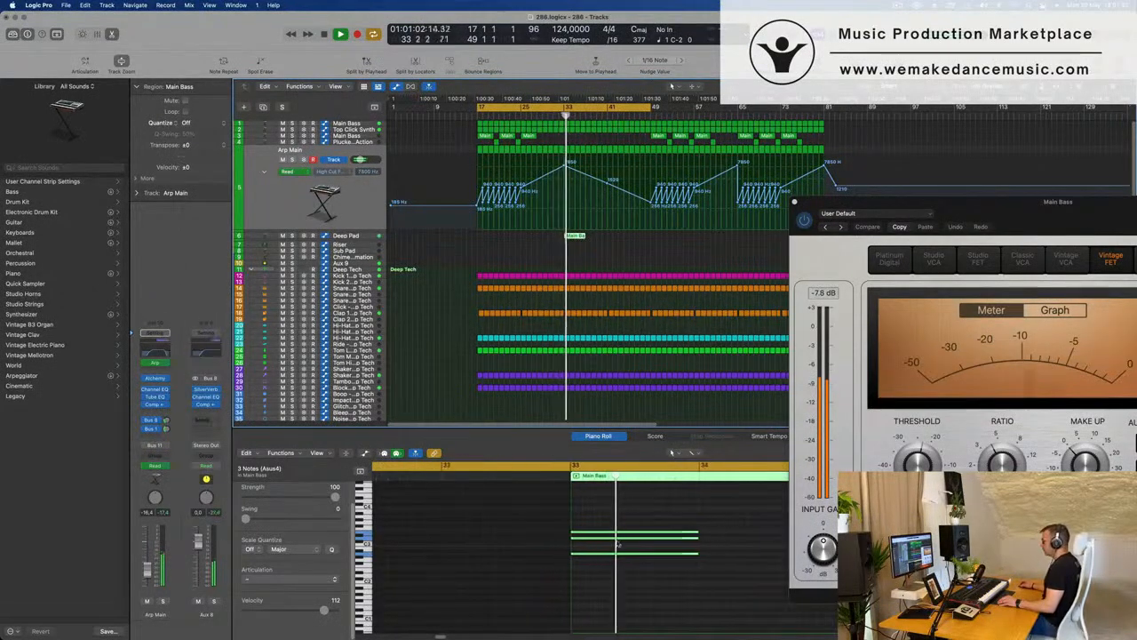
- Clear the plug-in windows out of the way, extend the three Deep Pad chord notes across the region, and transpose them up an octave
drag(1035, 213, 316, 49)
click(678, 514)
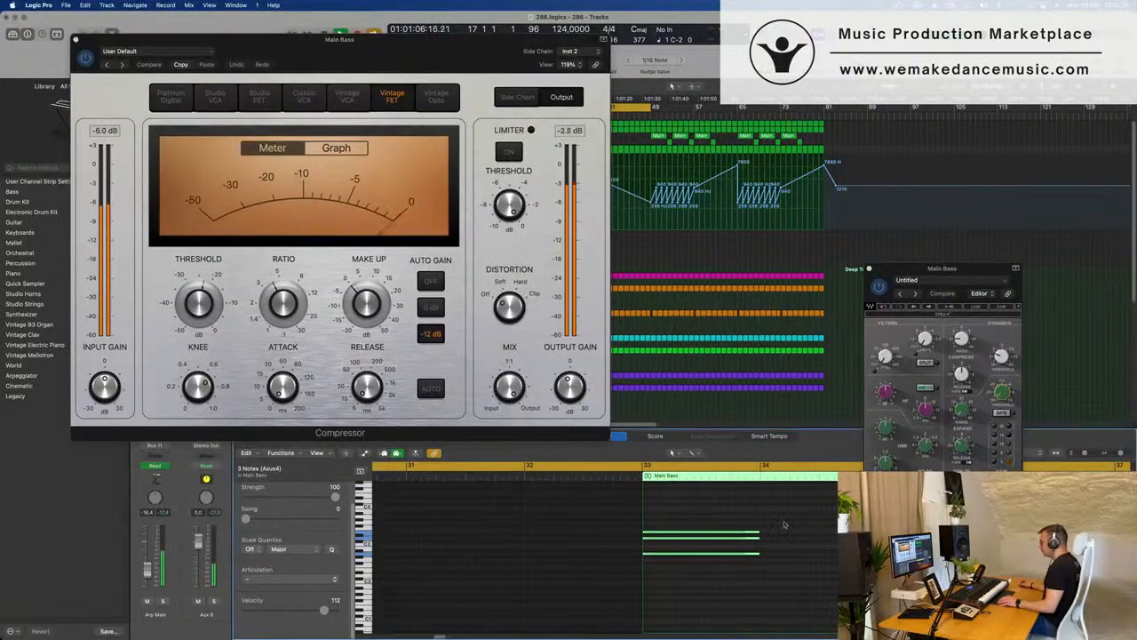
drag(980, 265, 415, 201)
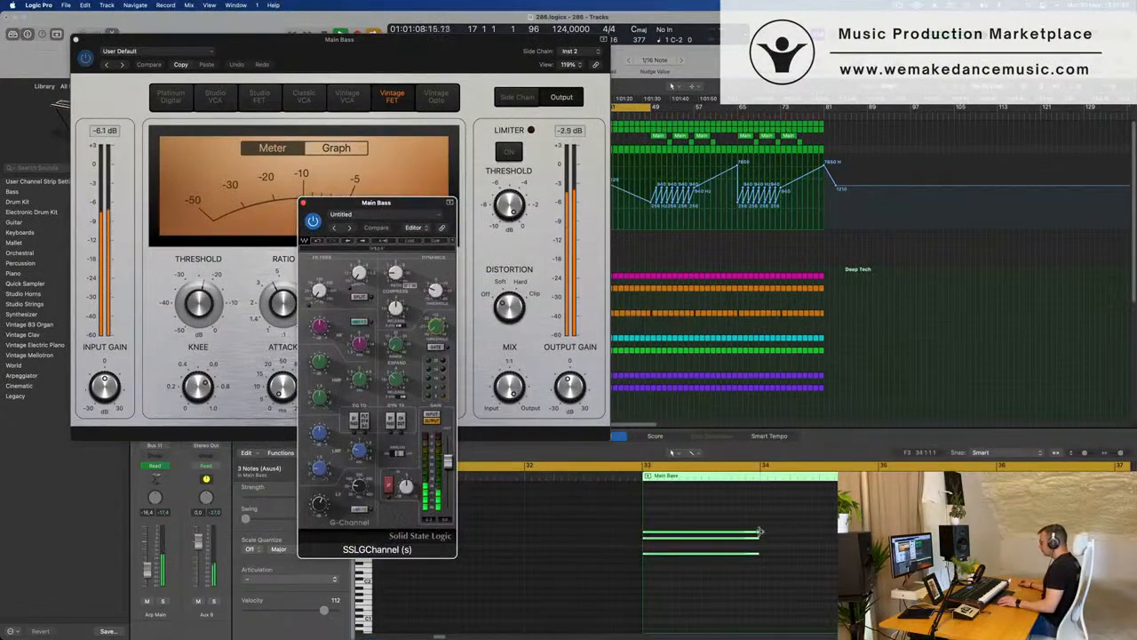
drag(759, 535, 835, 535)
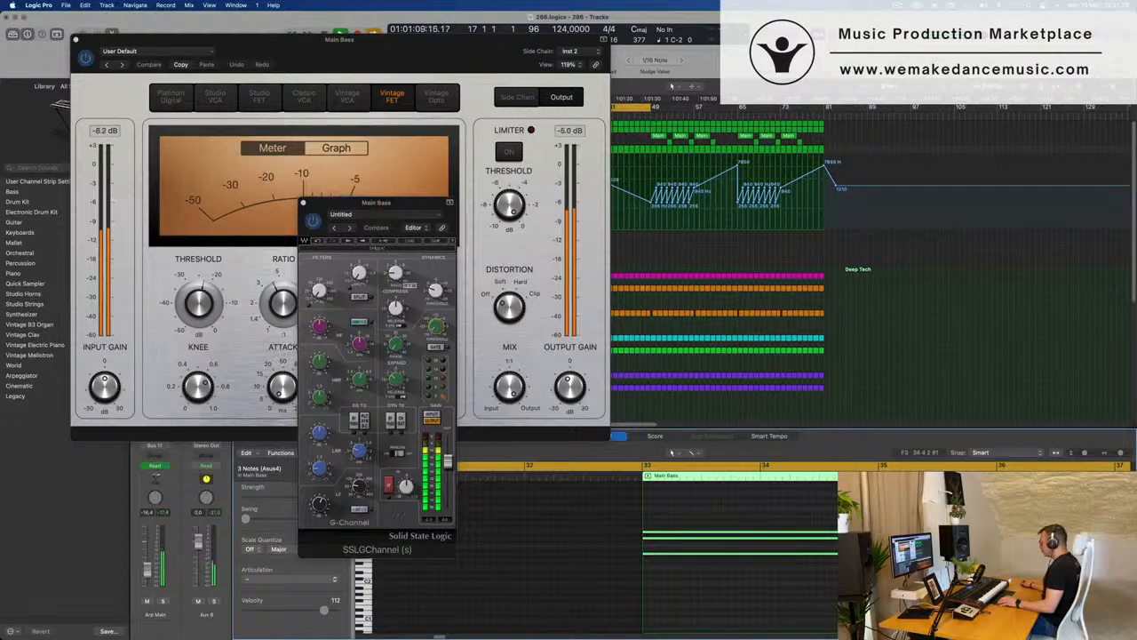
click(813, 557)
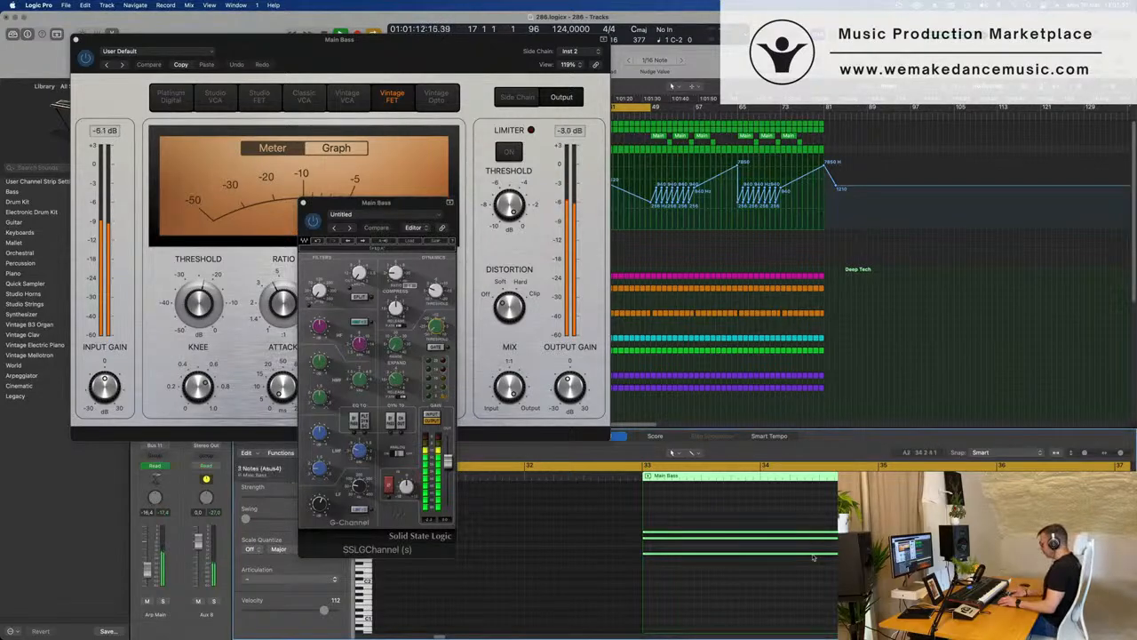
key(alt+shift+Up)
- Move the plug-in windows aside, set the cycle range to bars 33 to 49, and audition the Deep Pad track
drag(337, 39, 1083, 105)
drag(376, 202, 927, 267)
drag(479, 106, 565, 106)
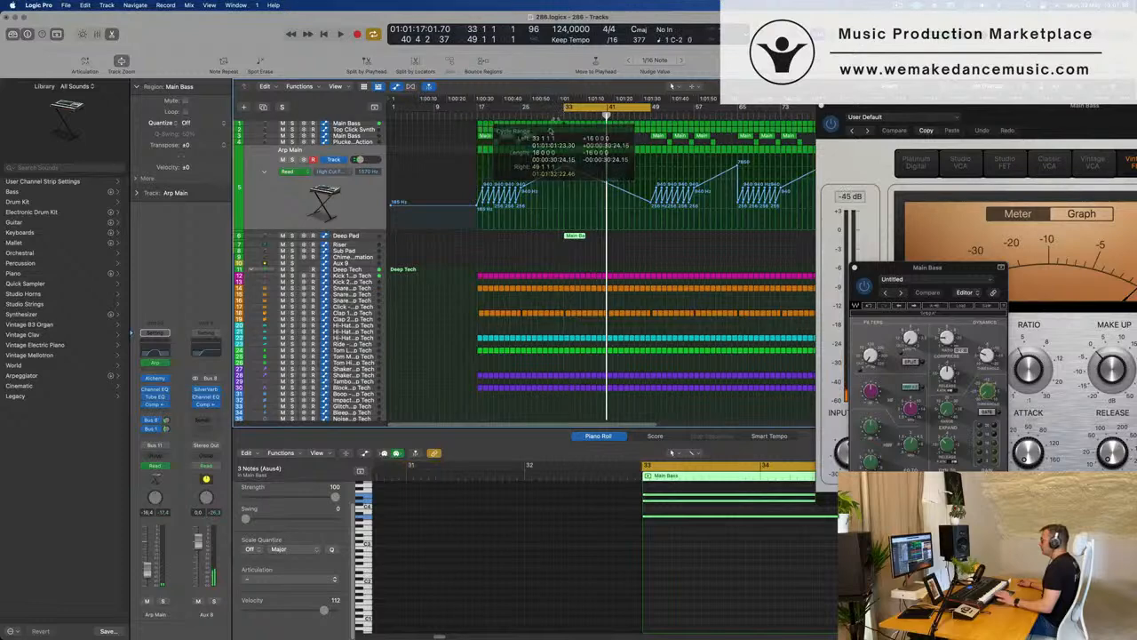
key(space)
click(346, 236)
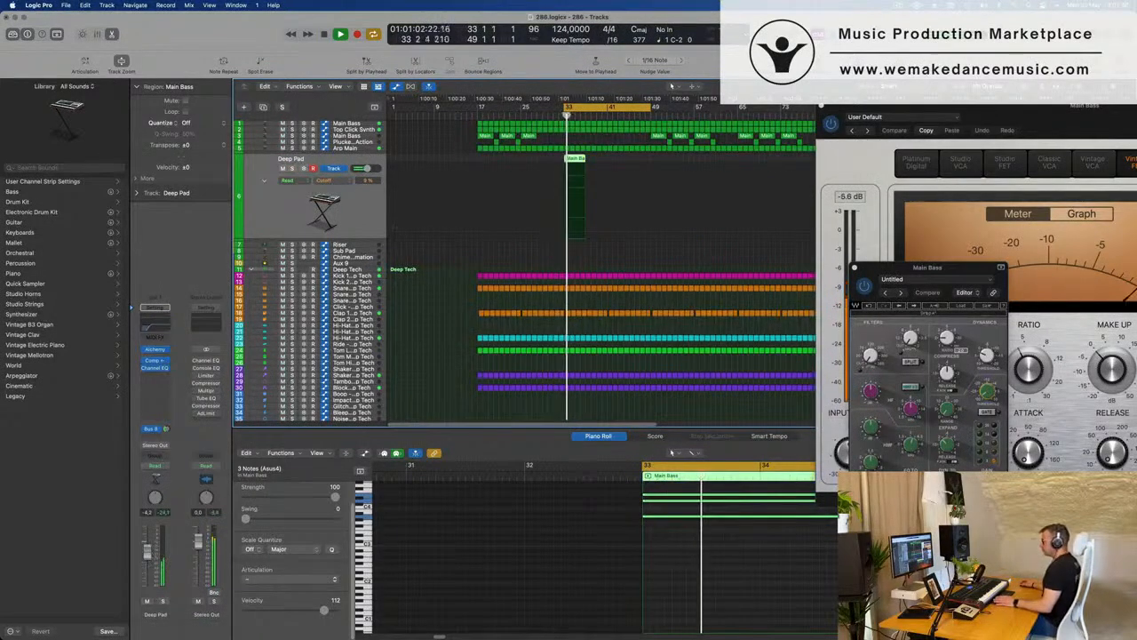
key(space)
key(space)
key(space)
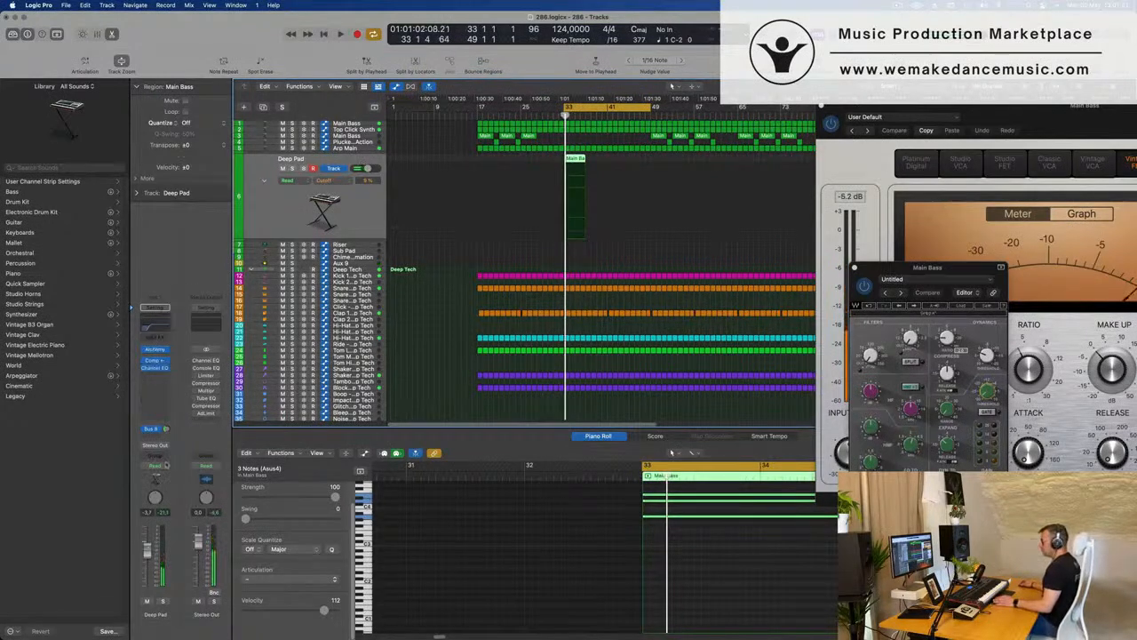
- Record a Touch-mode pass of Alchemy's Cutoff automation on the Deep Pad track and return the track to Read mode
click(164, 467)
click(165, 479)
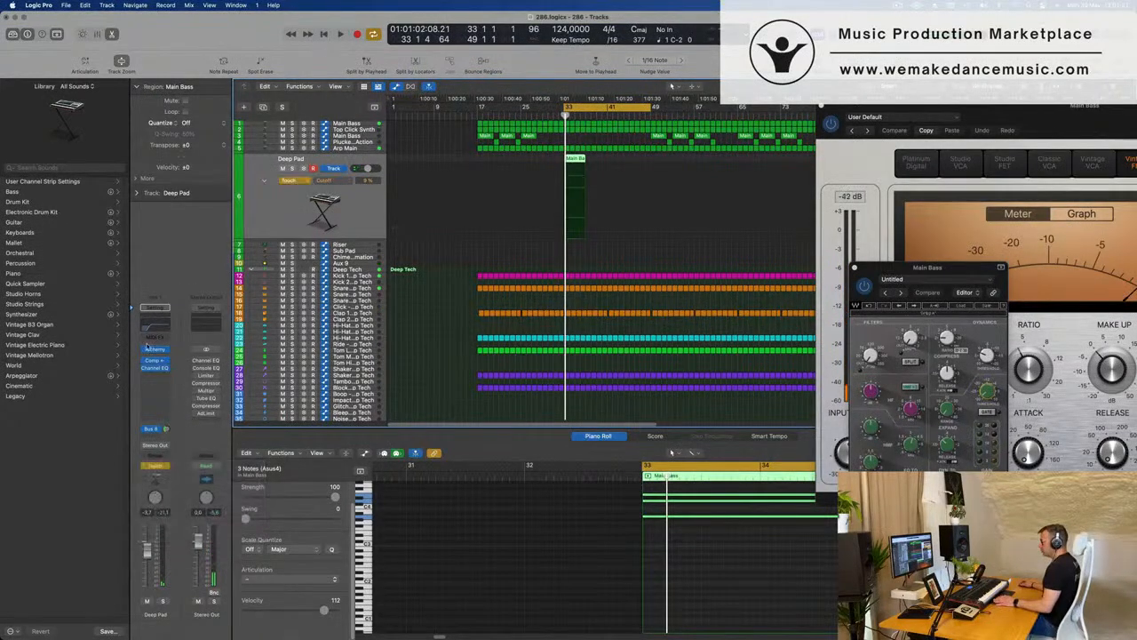
click(154, 349)
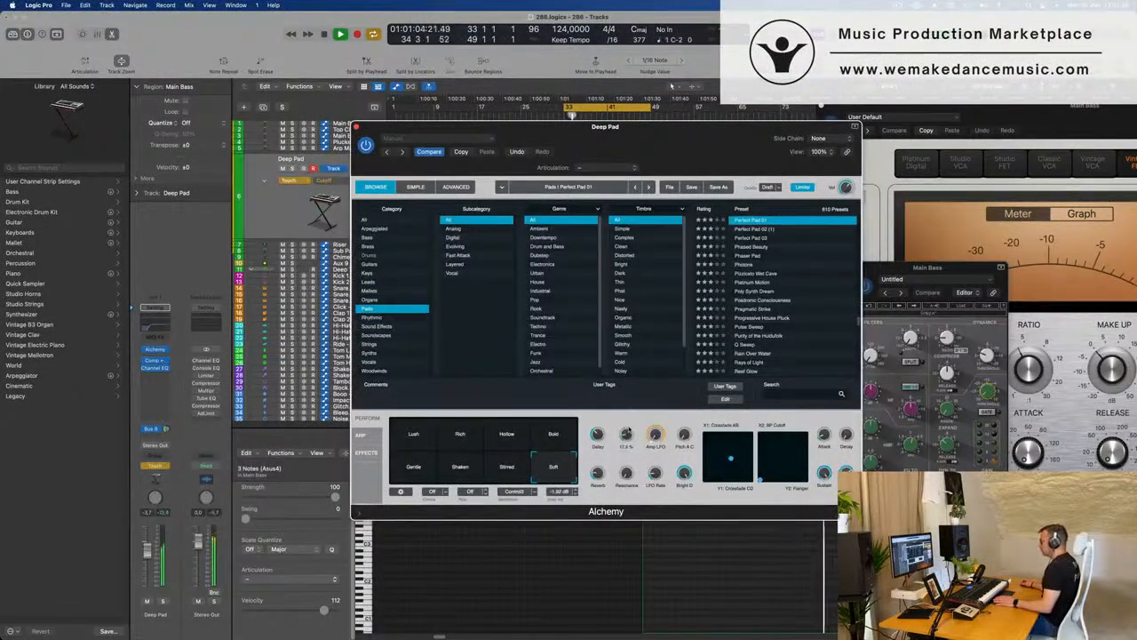
click(356, 127)
click(331, 180)
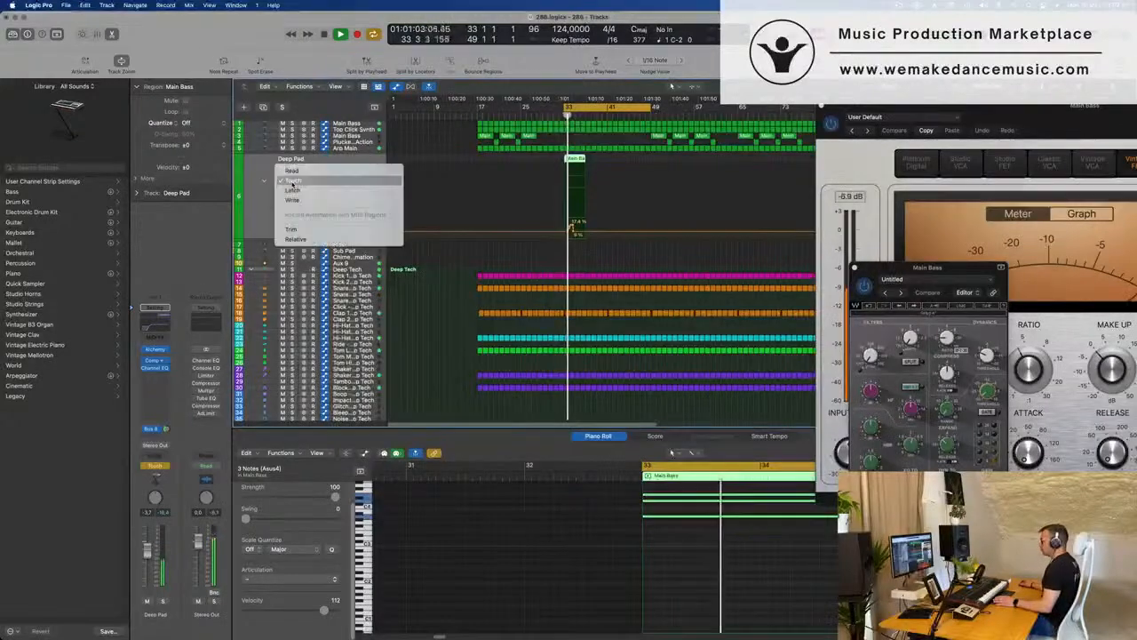
click(297, 169)
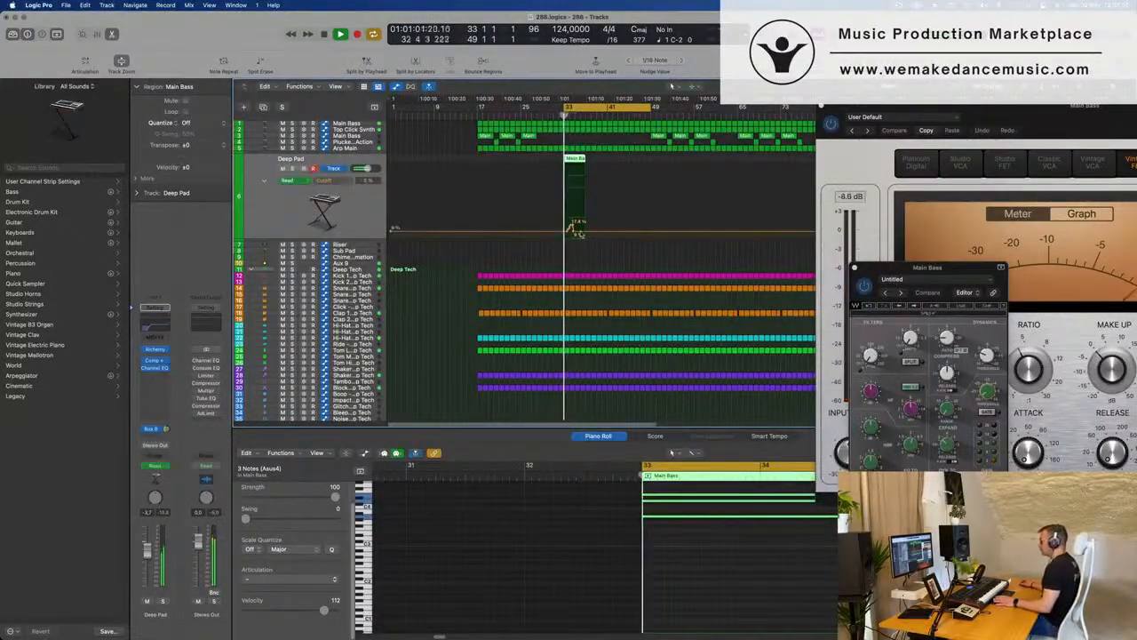
- Replace the recorded Deep Pad cutoff points with a straight ramp from bar 33 up to 27% at bar 37, and play it
click(571, 233)
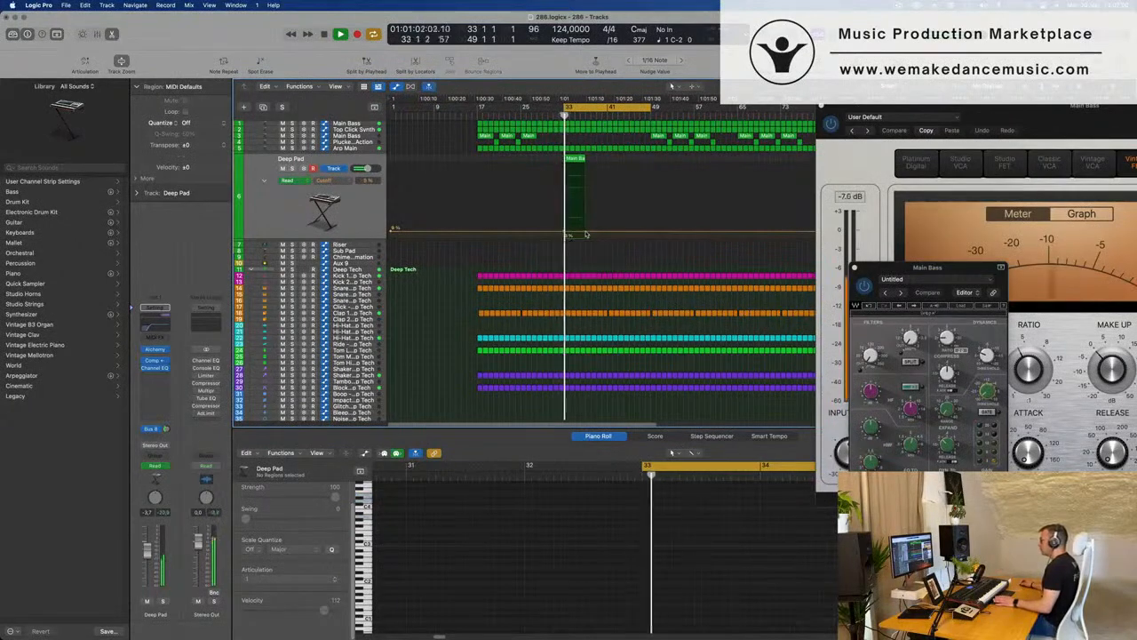
drag(586, 232, 587, 217)
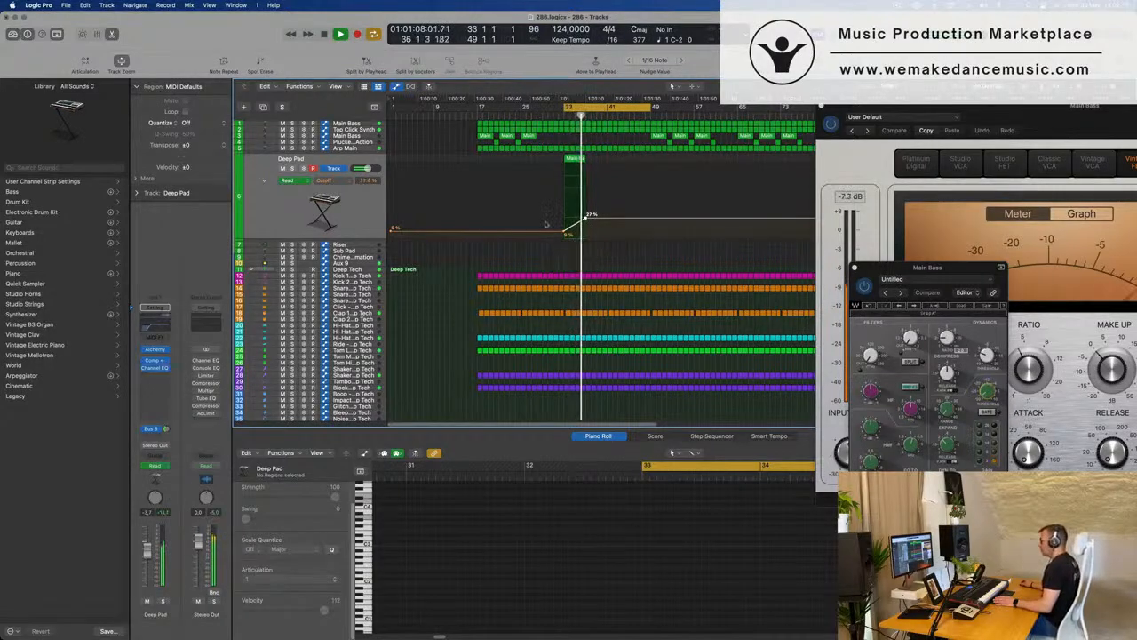
click(349, 209)
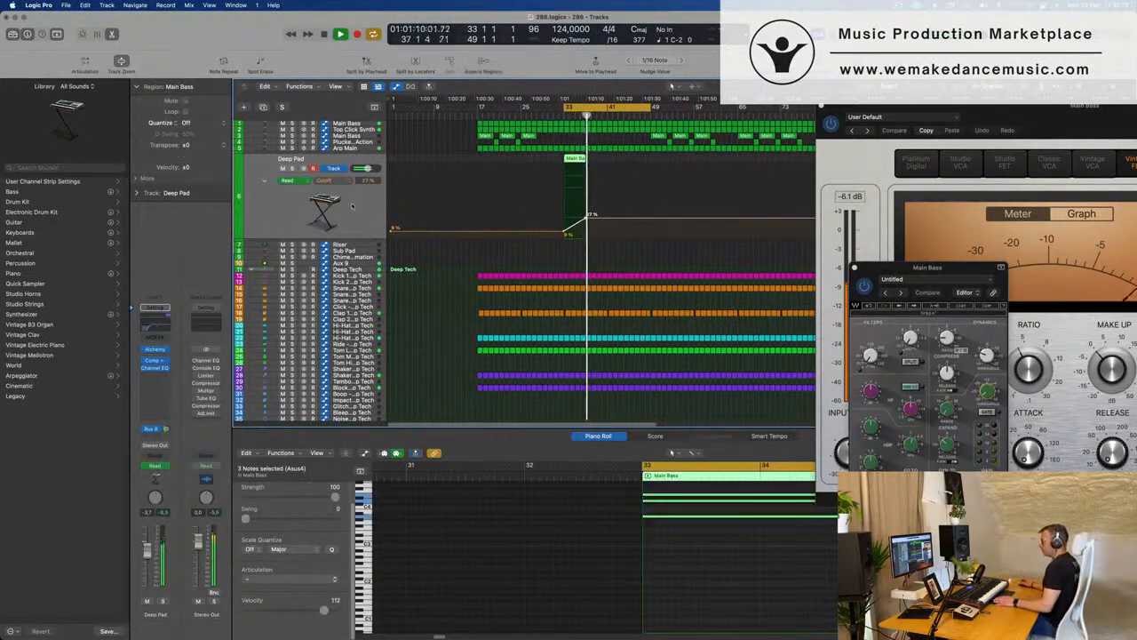
key(space)
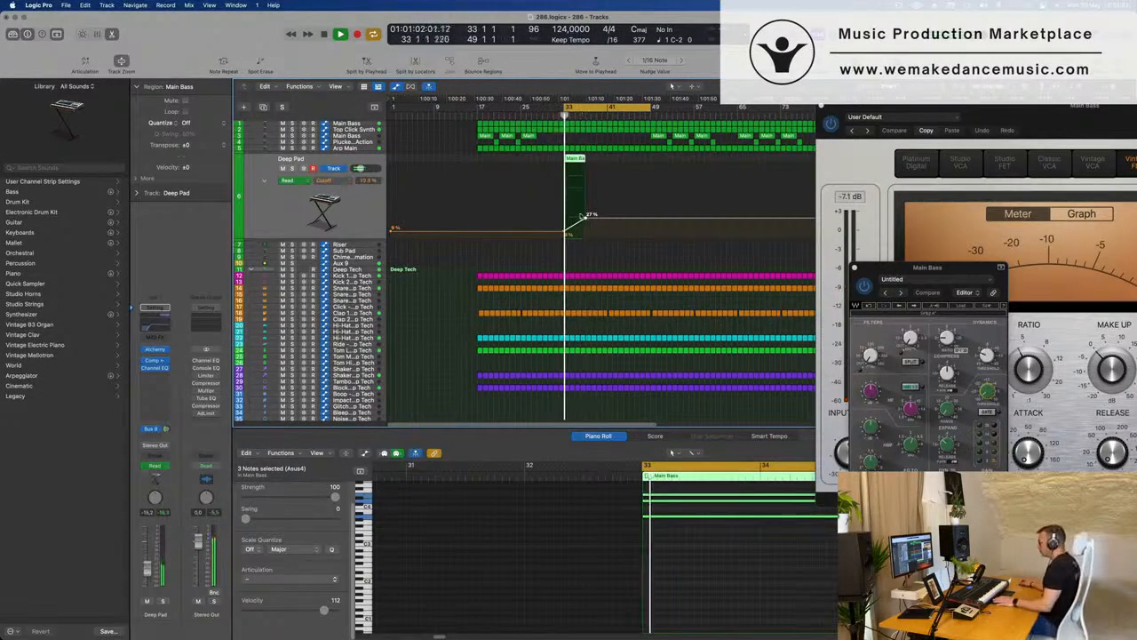
- Try 37.6% for the end of the Deep Pad cutoff ramp near bar 37, and settle on about 28.8%
drag(587, 216, 586, 206)
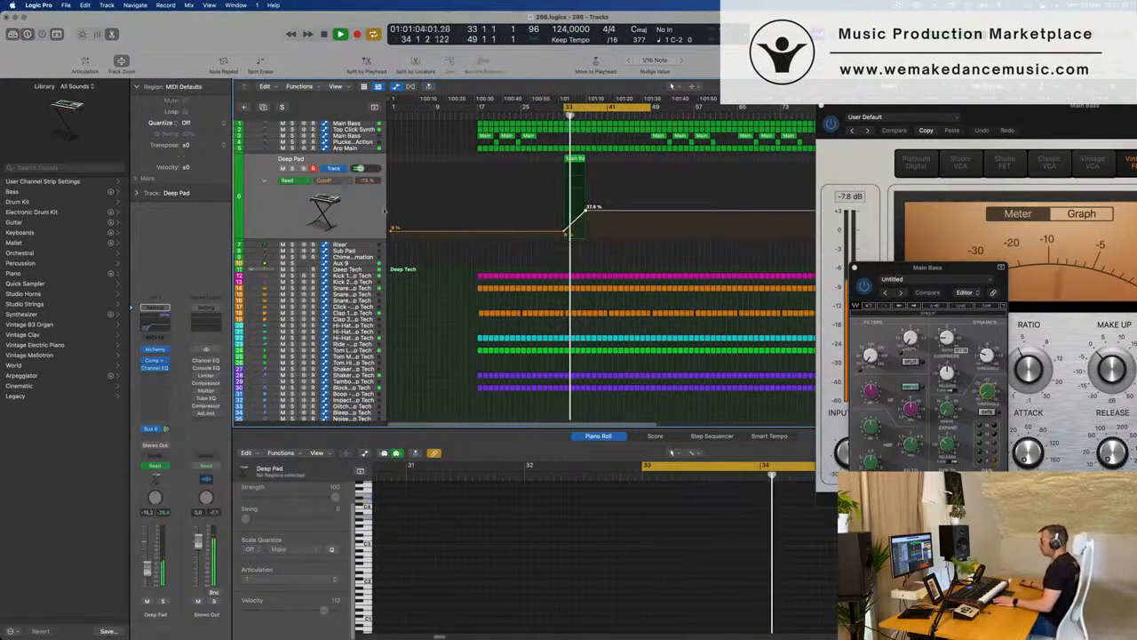
click(577, 158)
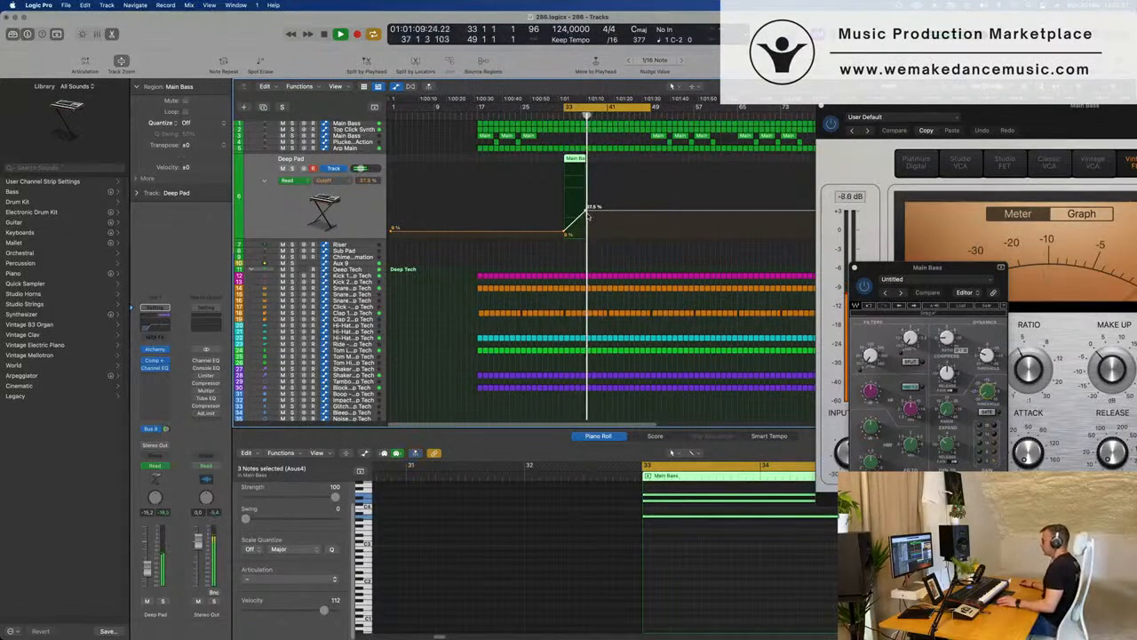
key(super+Right)
key(super+Right)
key(super+Right)
click(628, 211)
drag(628, 210, 630, 217)
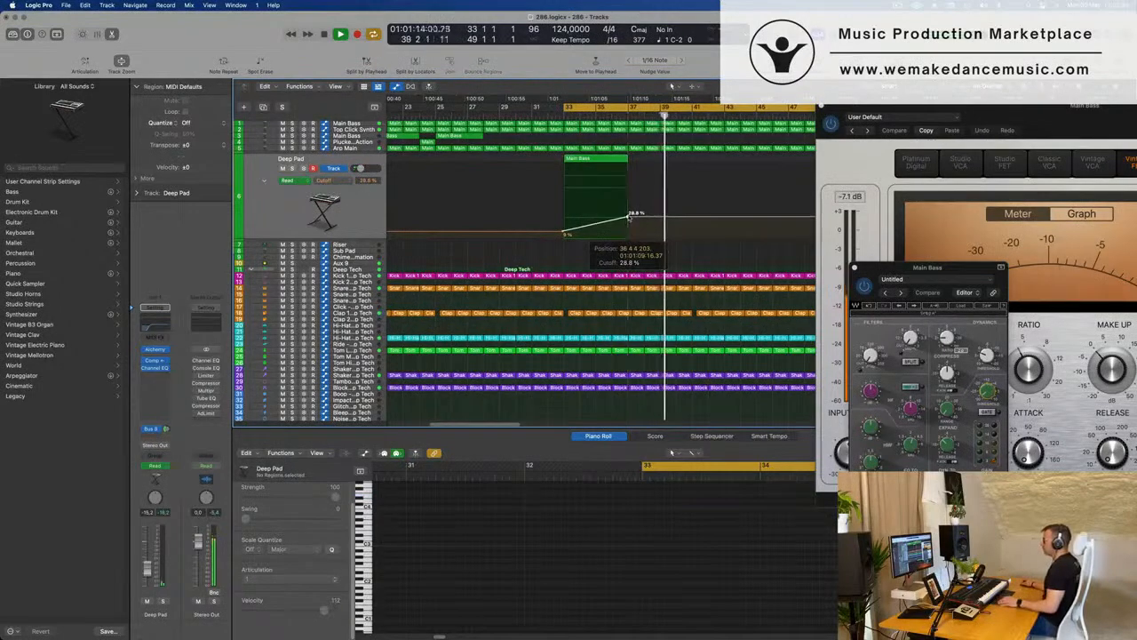
- Repeat the four-bar Deep Pad region with its cutoff ramp and move the copy to start at bar 41
key(super+Left)
key(super+Left)
key(super+Left)
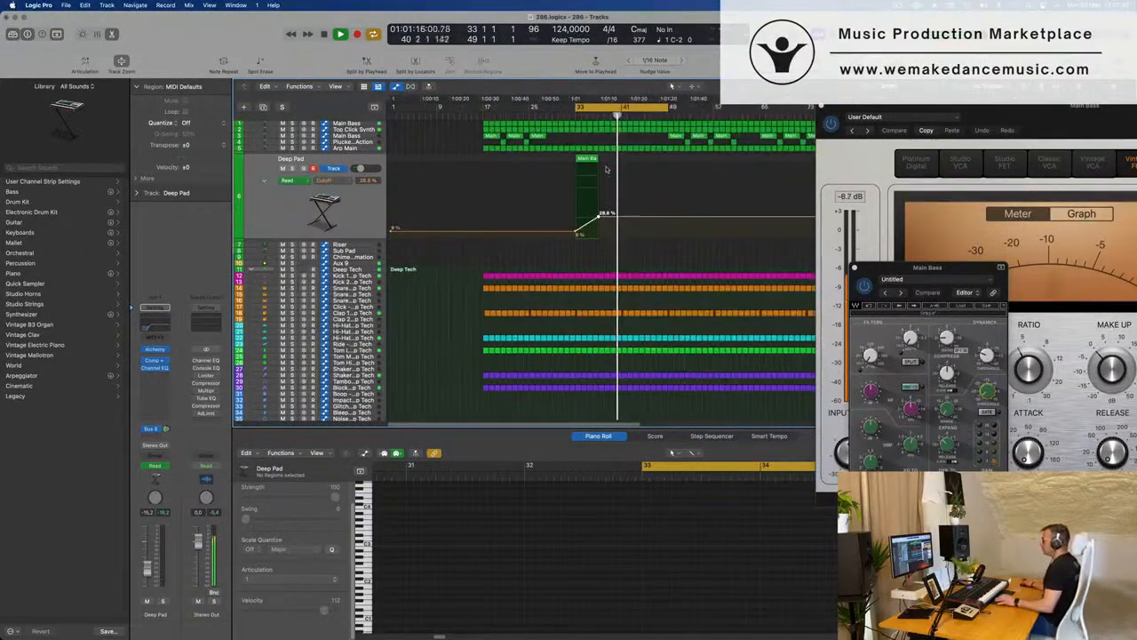
click(579, 158)
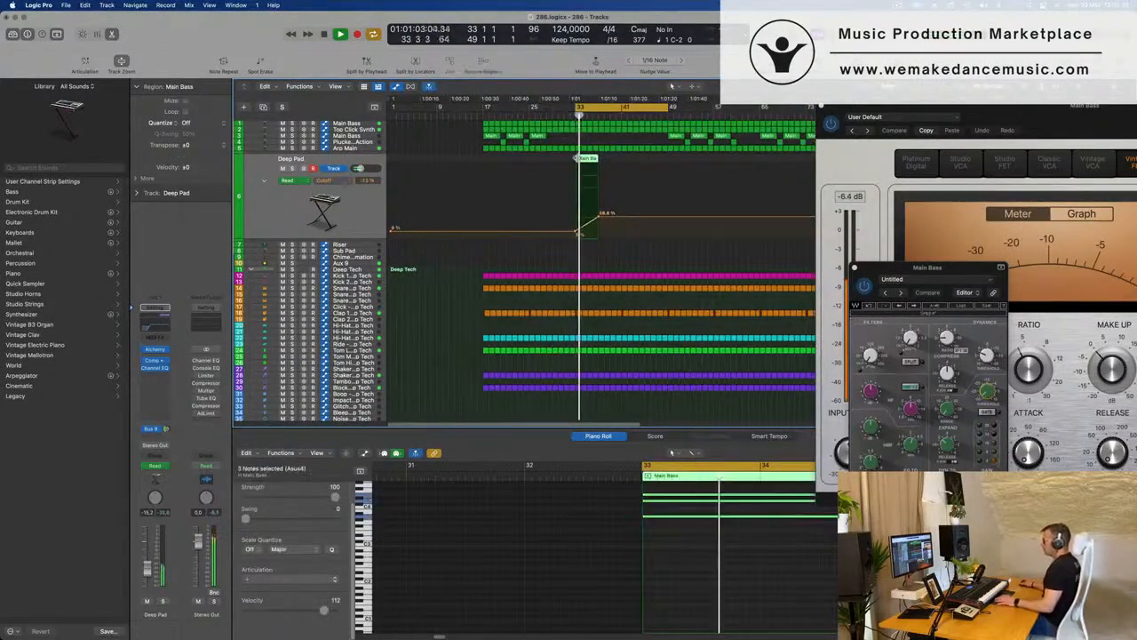
key(super+r)
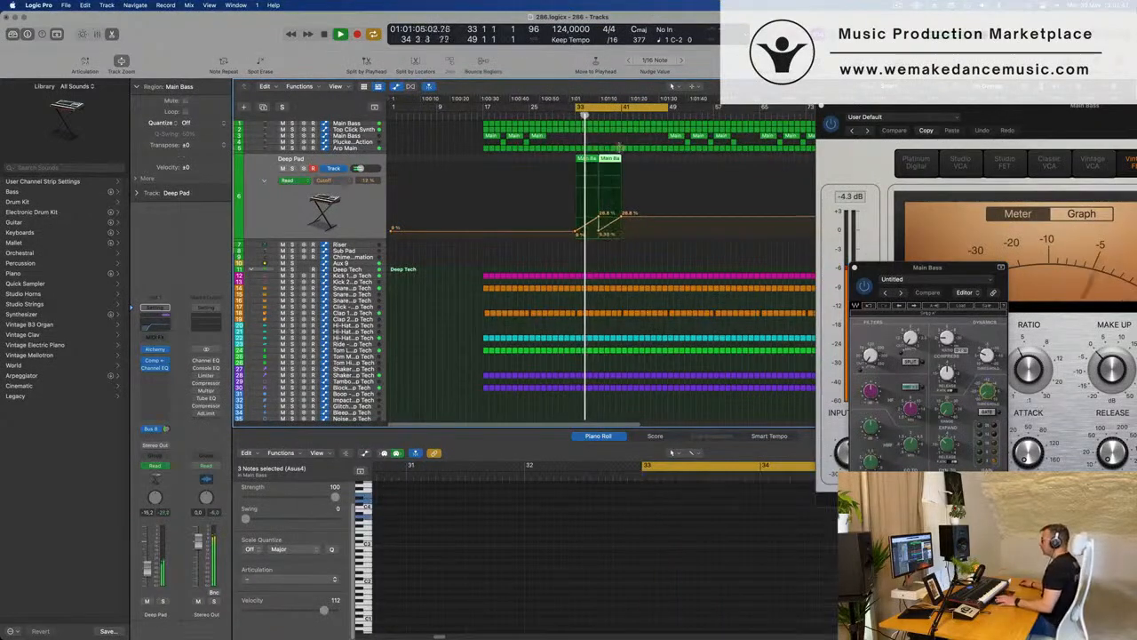
drag(617, 161, 533, 164)
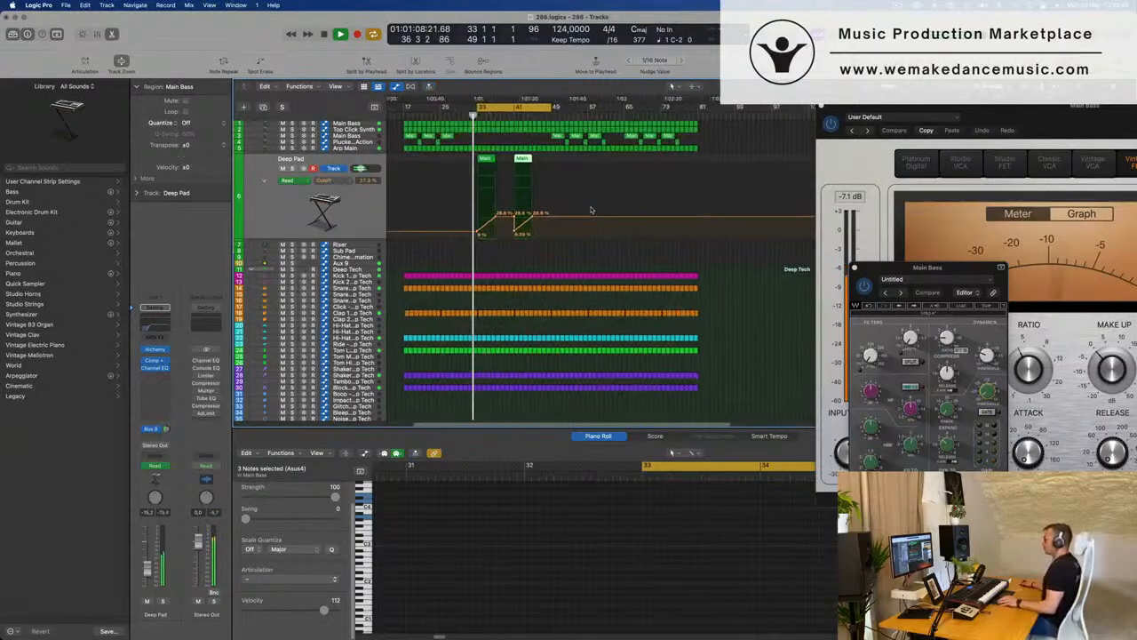
key(super+Right)
- Select both Deep Pad regions and examine the low cut band in the track's Channel EQ
click(361, 219)
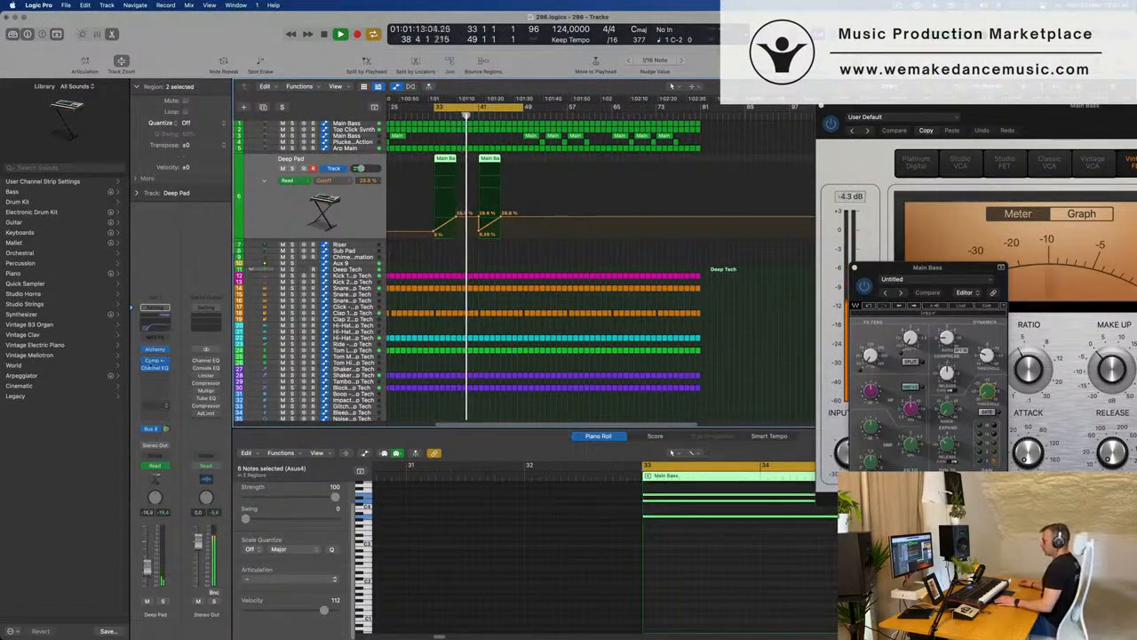
click(153, 327)
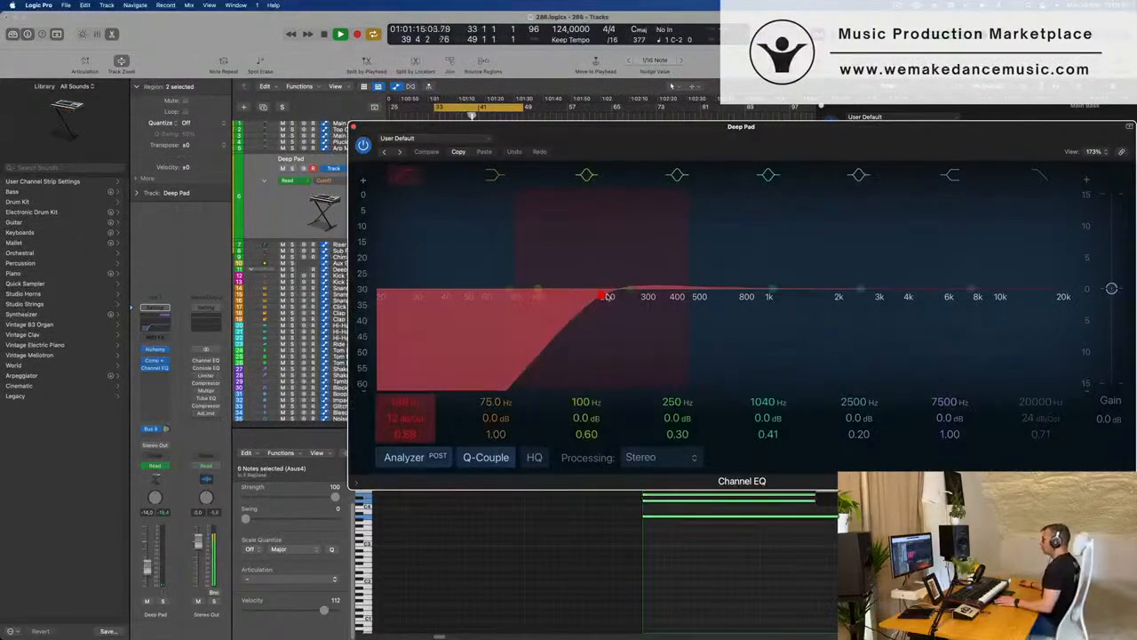
click(353, 127)
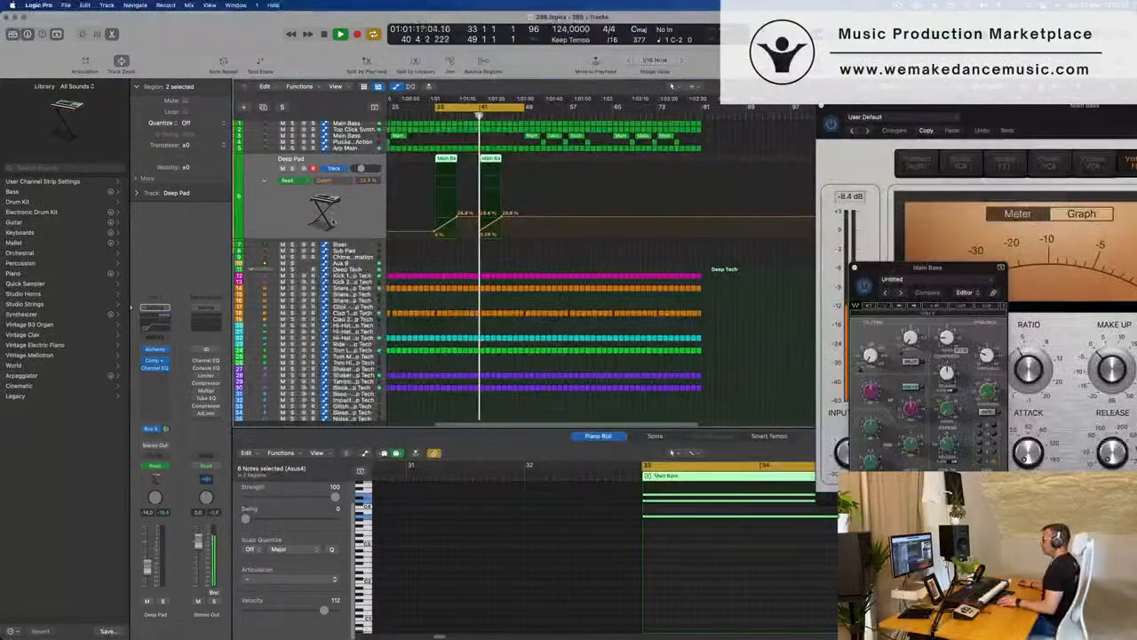
- Check the drum tracks around bar 41, select the Crash region there, and return to the Deep Pad regions
click(479, 312)
scroll(475, 320, down, 10)
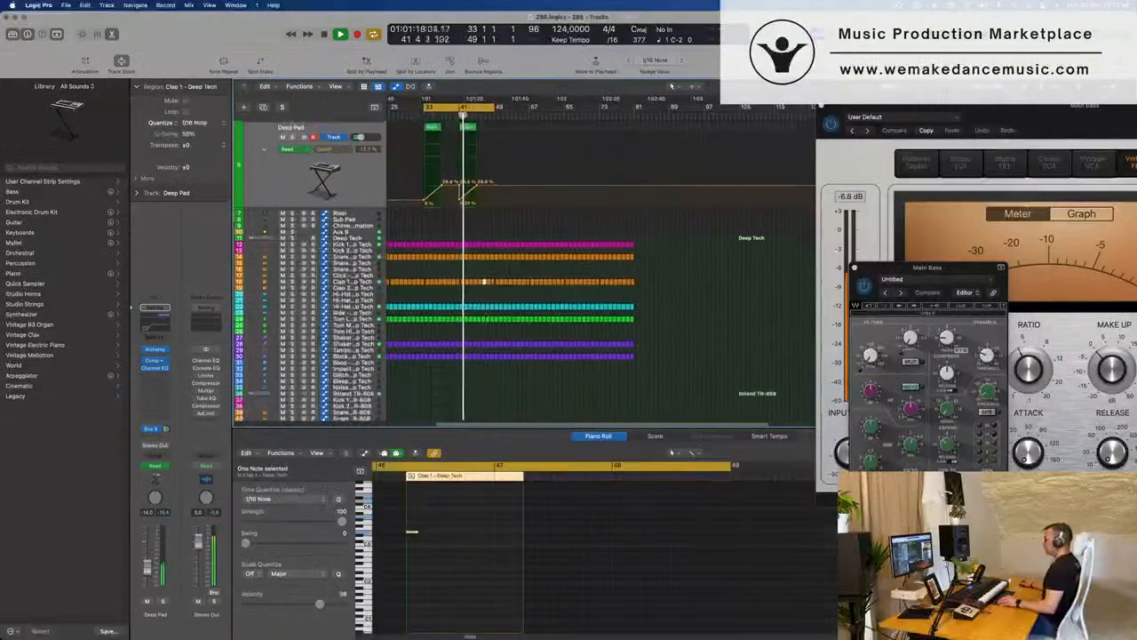
click(475, 327)
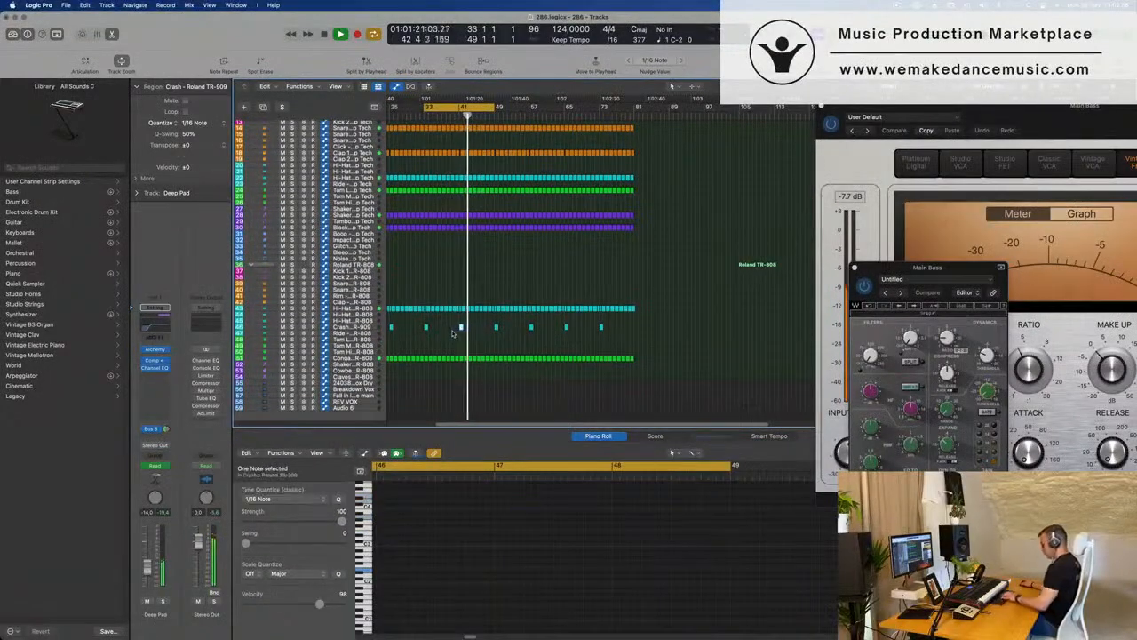
scroll(464, 266, up, 10)
key(super+Right)
key(super+Right)
key(super+Right)
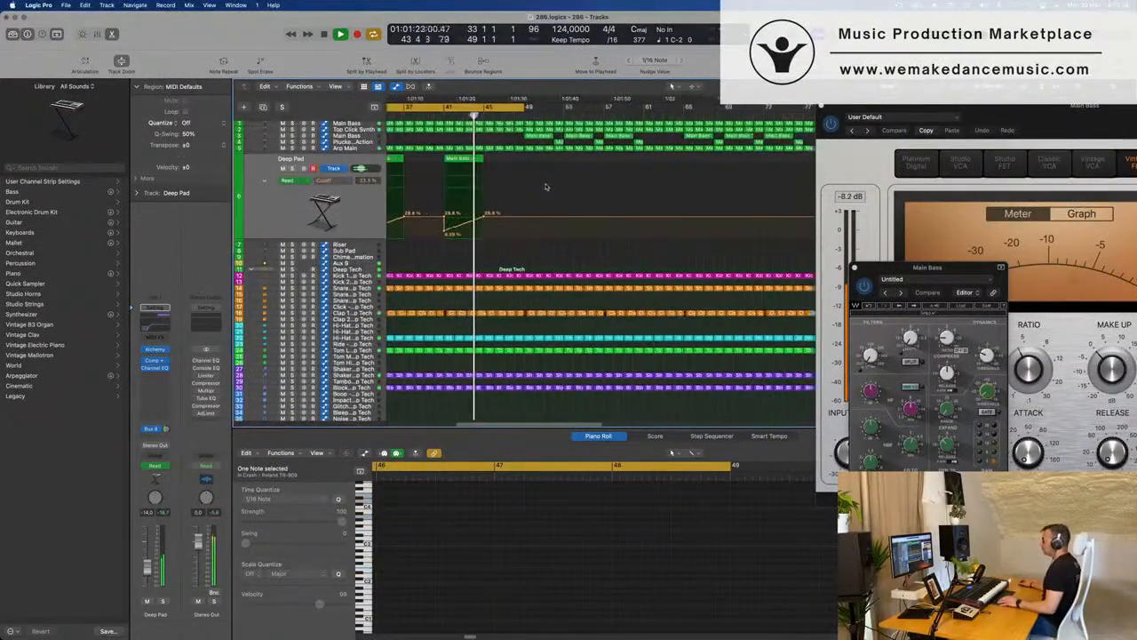
- Duplicate the Deep Pad track with its settings and copy the first four-bar Deep Pad region onto it, starting at bar 37
key(super+Left)
scroll(545, 186, left, 3)
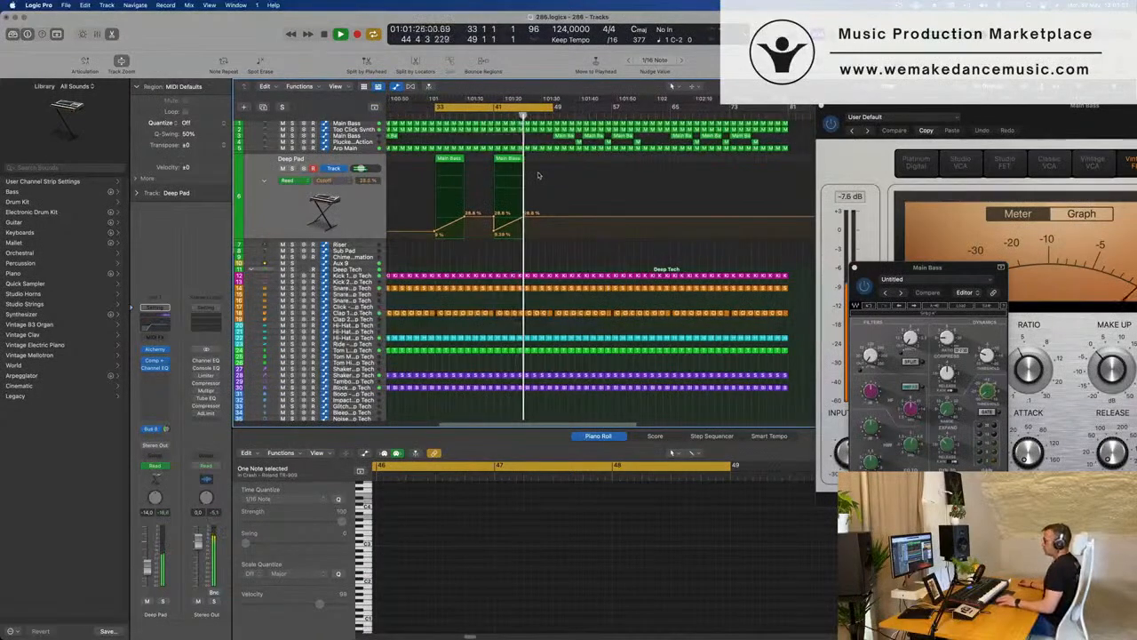
key(super+Left)
key(space)
key(space)
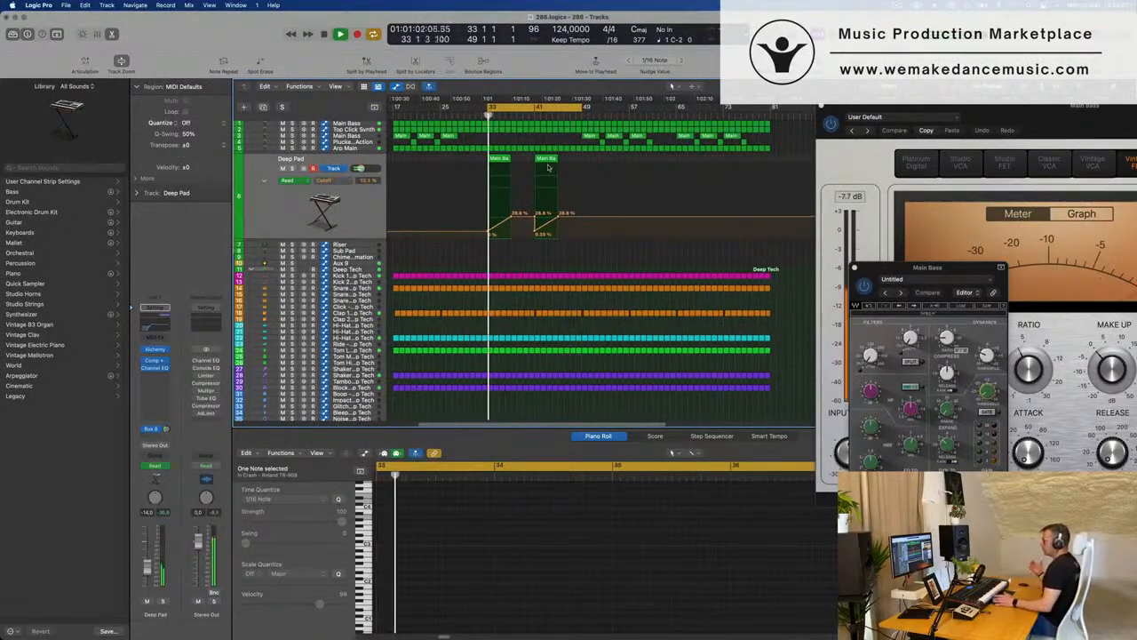
click(364, 219)
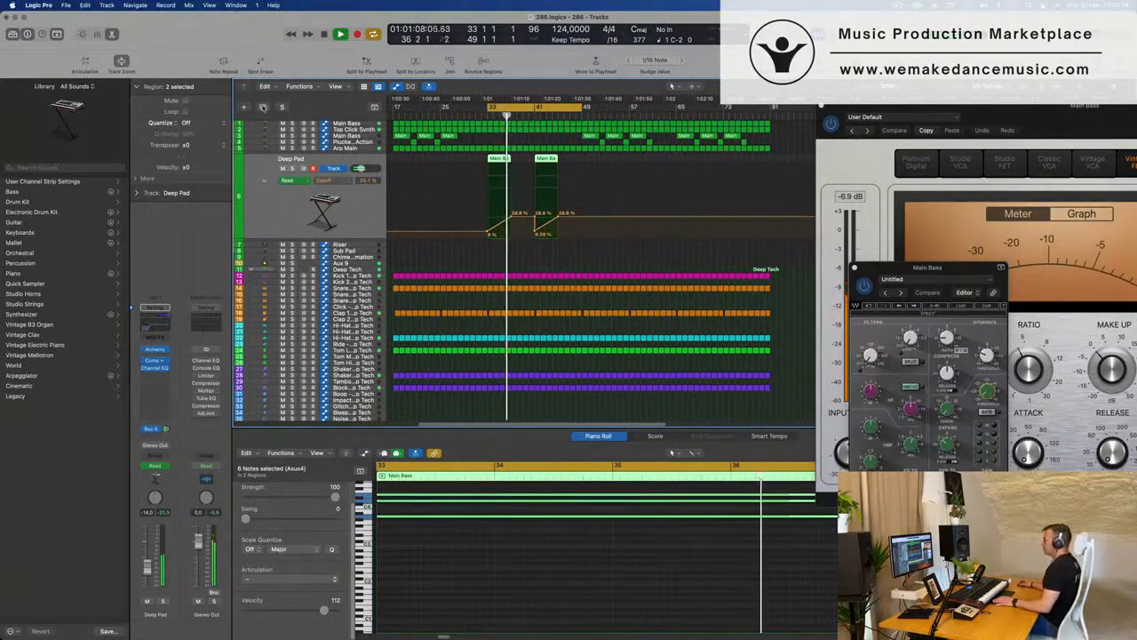
click(551, 205)
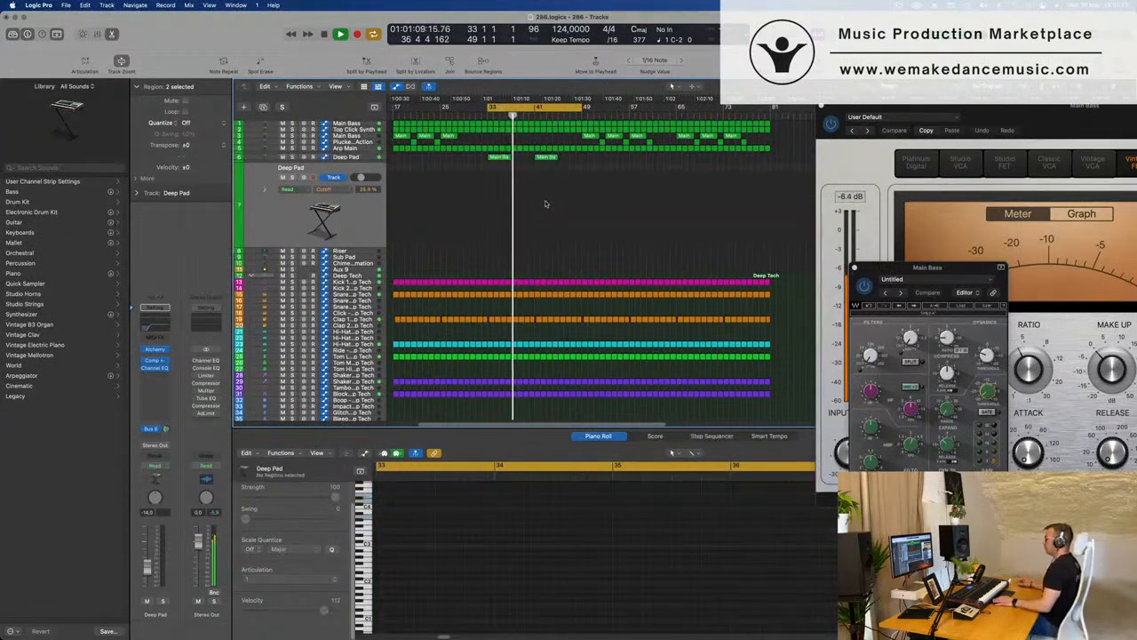
drag(499, 157, 523, 181)
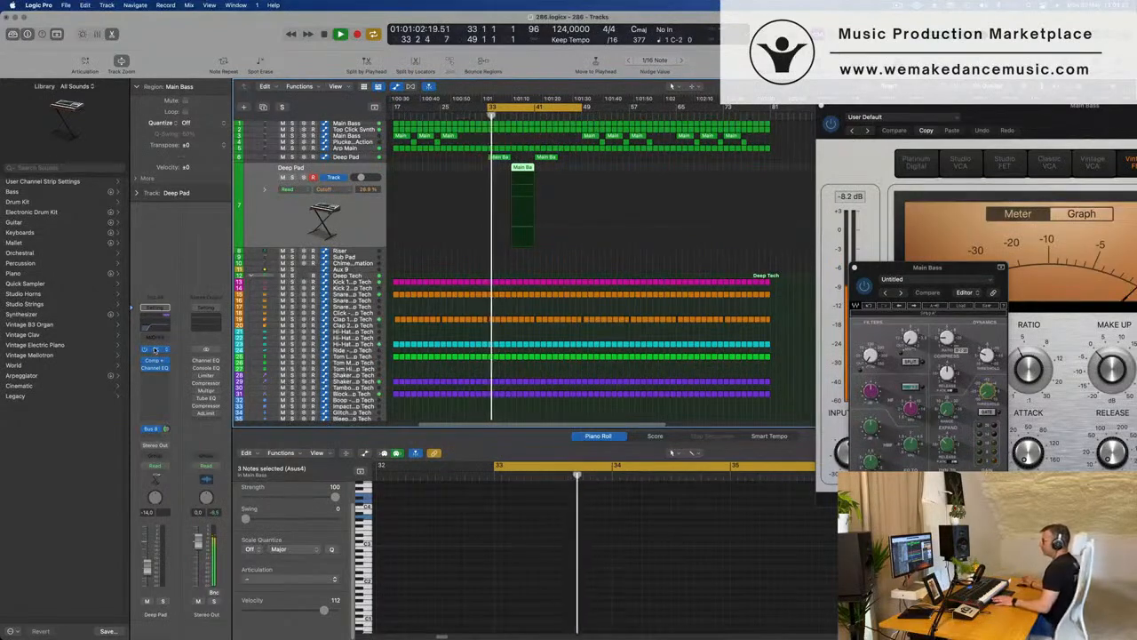
- Open Alchemy on the duplicated Deep Pad track and load the Walking Creature preset from the Rhythmic category
click(154, 348)
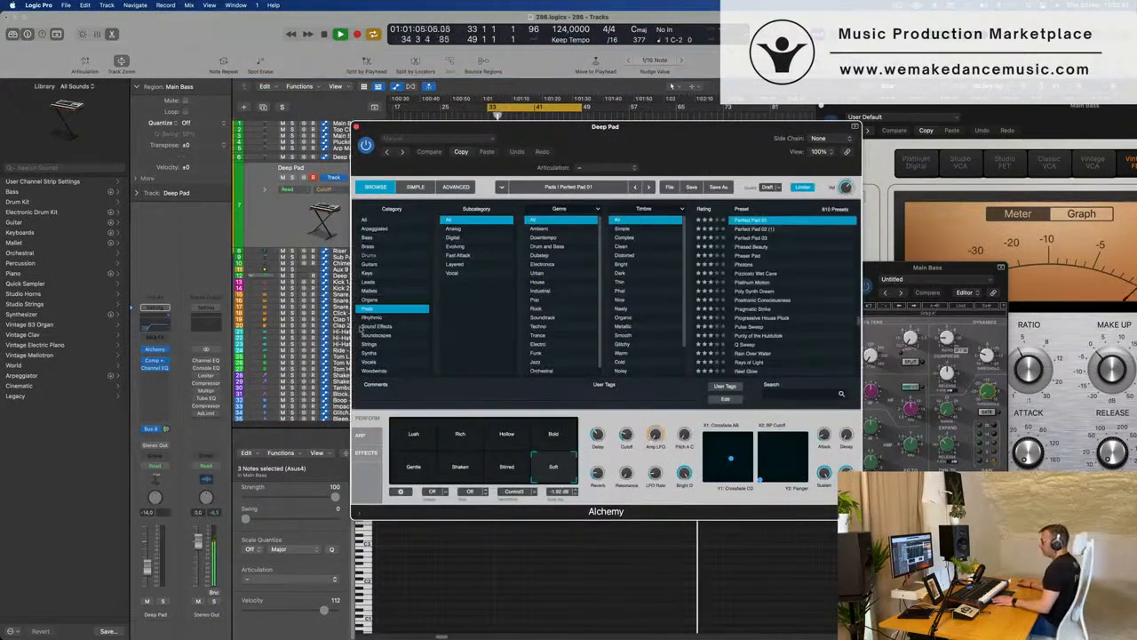
click(373, 317)
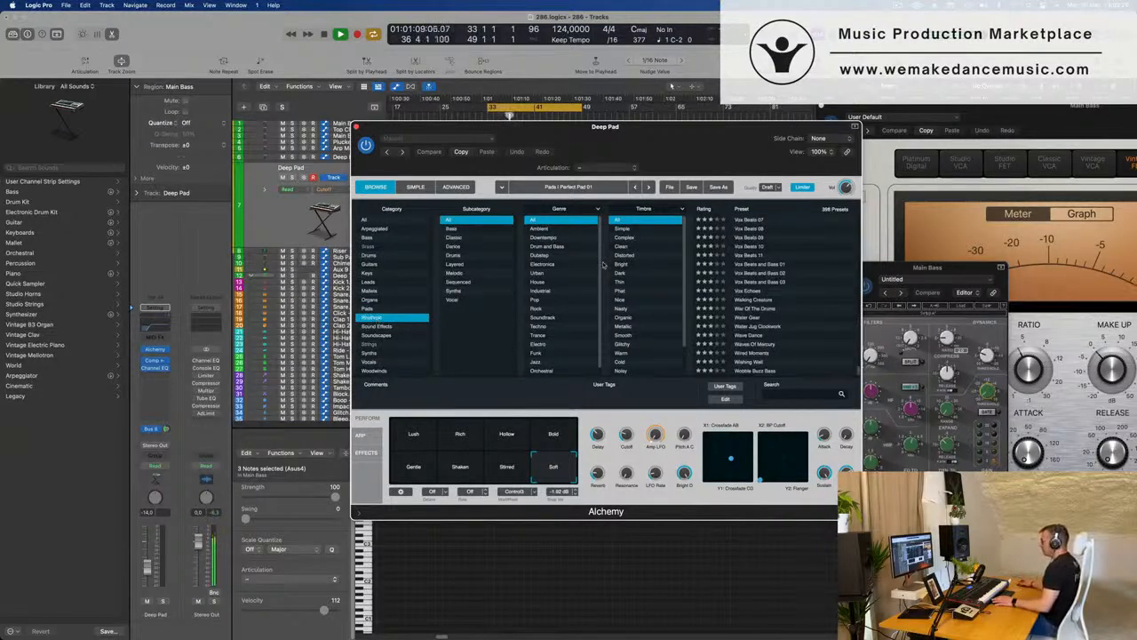
click(753, 302)
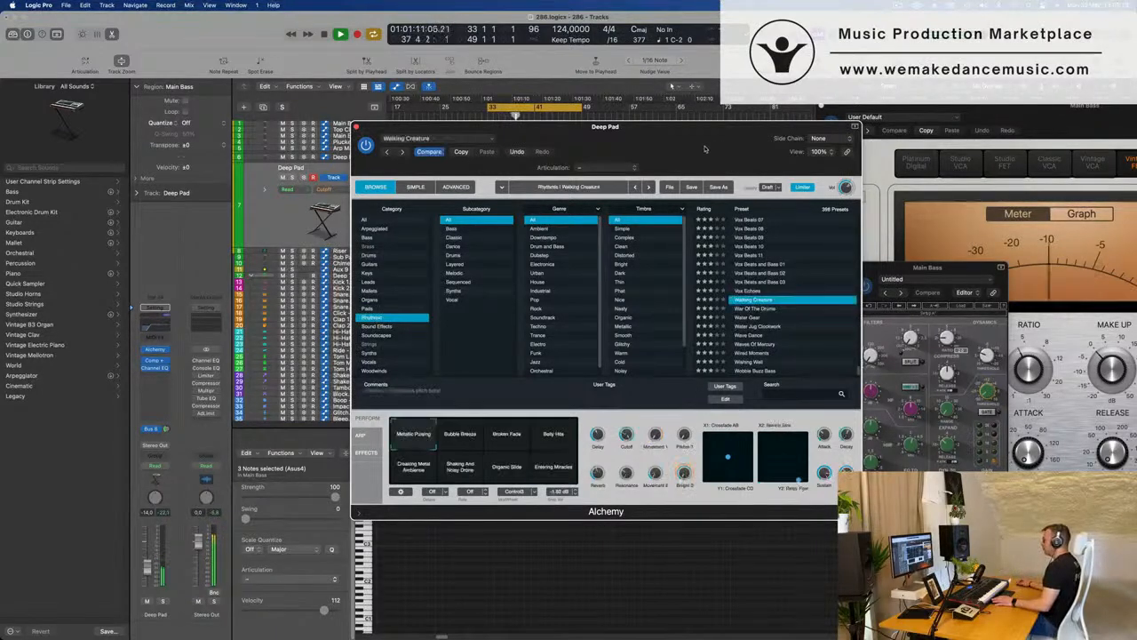
drag(711, 126, 1039, 187)
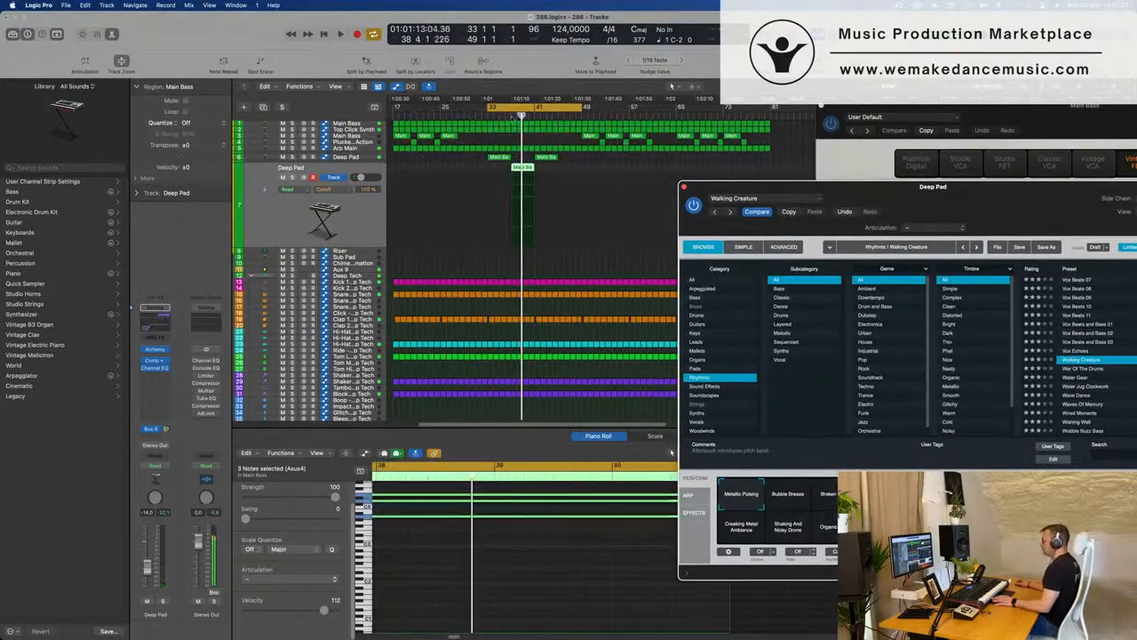
drag(977, 187, 766, 123)
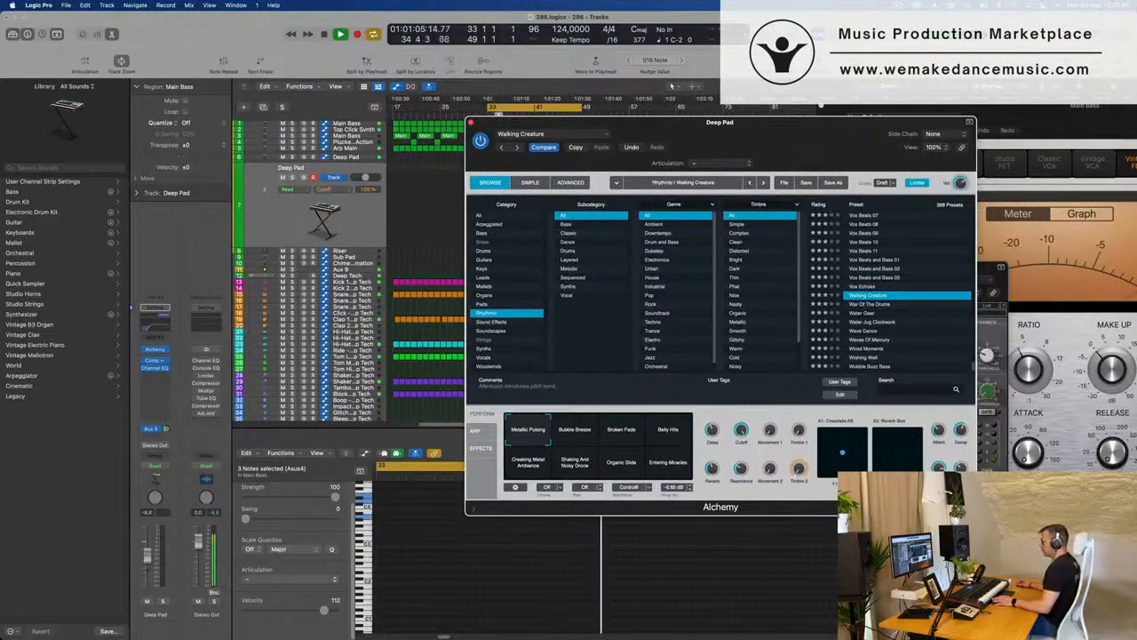
- Try different volume levels for the duplicated Deep Pad track with Walking Creature, ending at about -15.6 dB
click(148, 550)
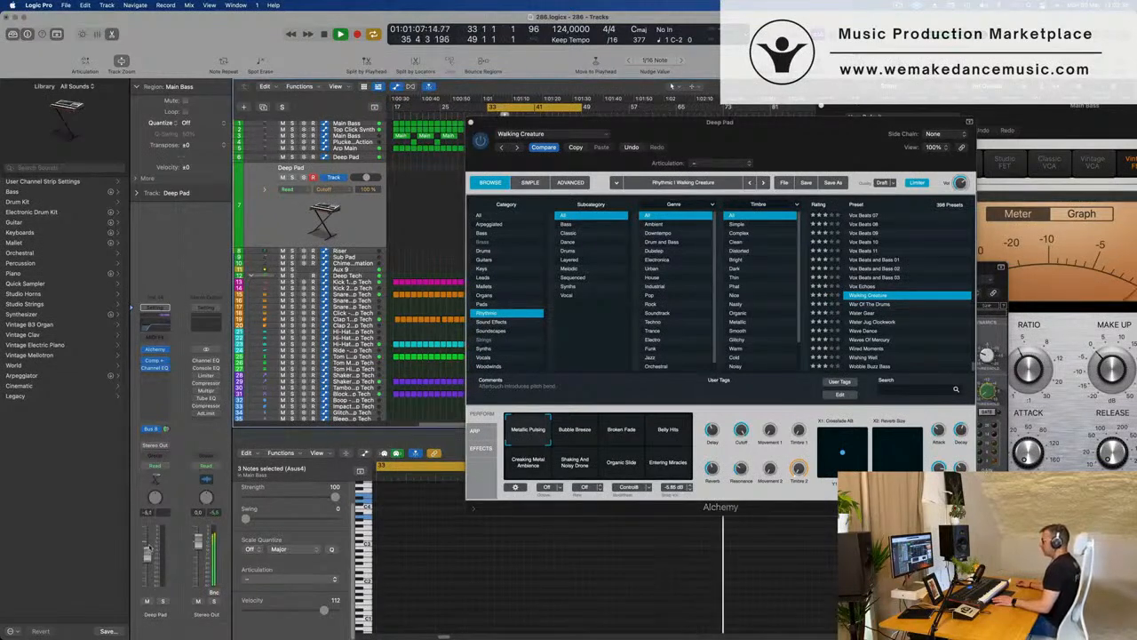
drag(784, 145, 873, 172)
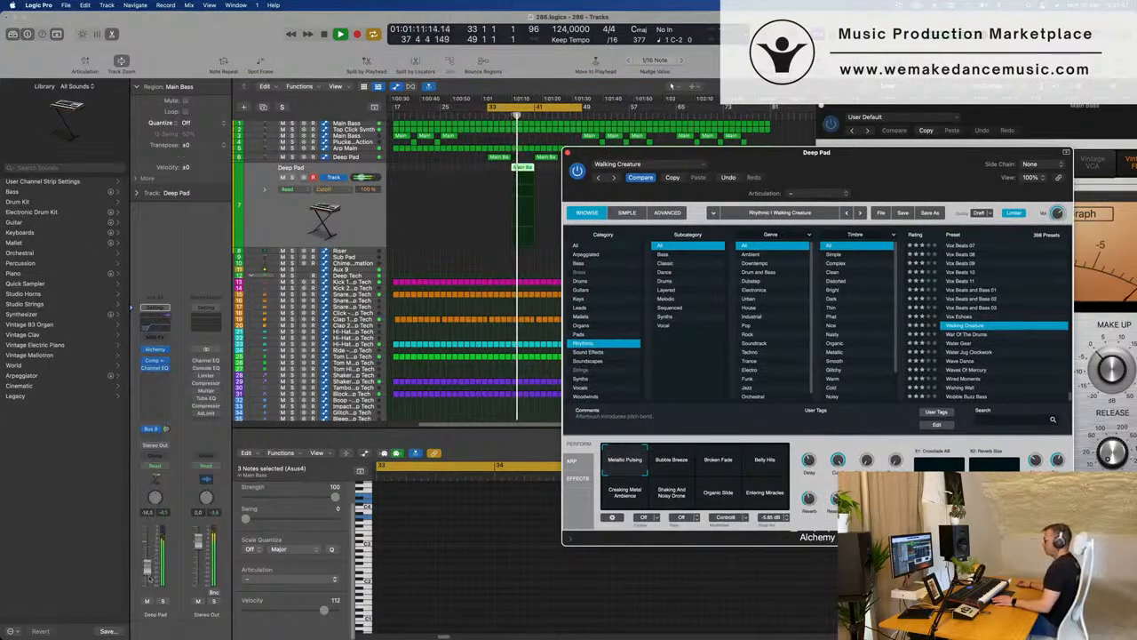
click(97, 477)
drag(912, 154, 790, 175)
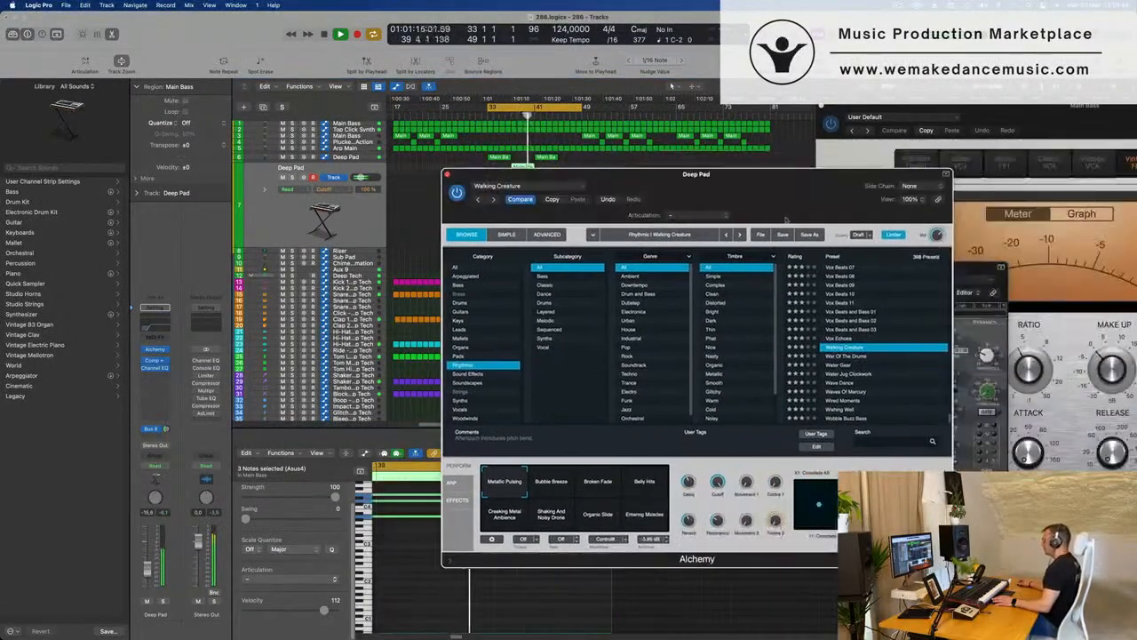
- Load the War Of The Drums preset and start the cycle range at bar 37 to audition the duplicated track
click(841, 355)
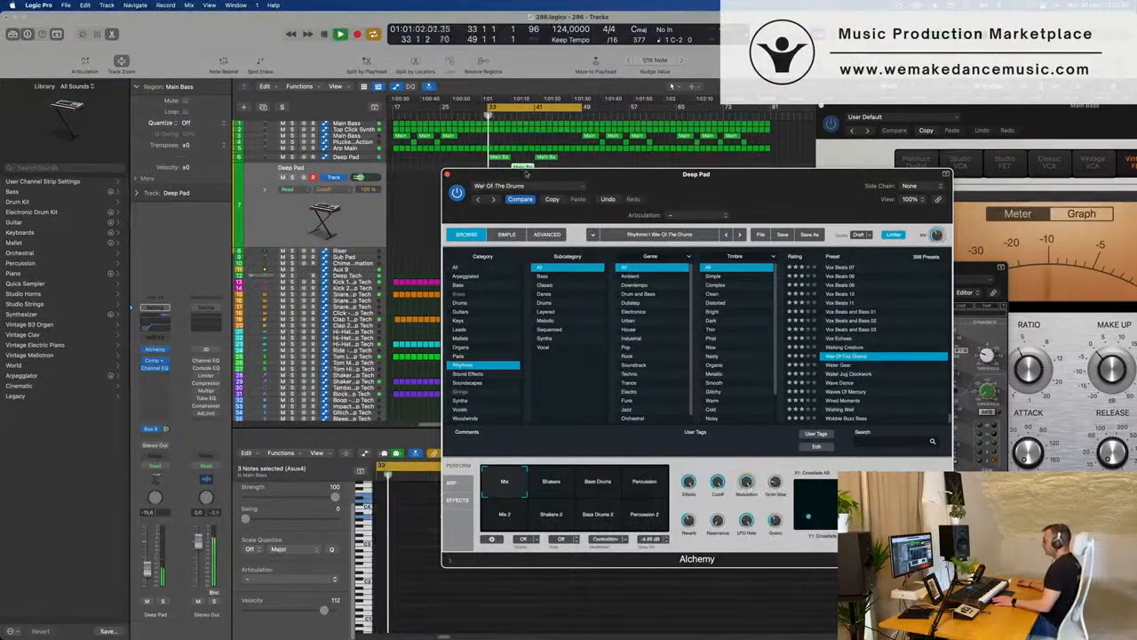
drag(791, 174, 933, 178)
drag(489, 106, 508, 106)
key(space)
key(space)
drag(902, 189, 703, 171)
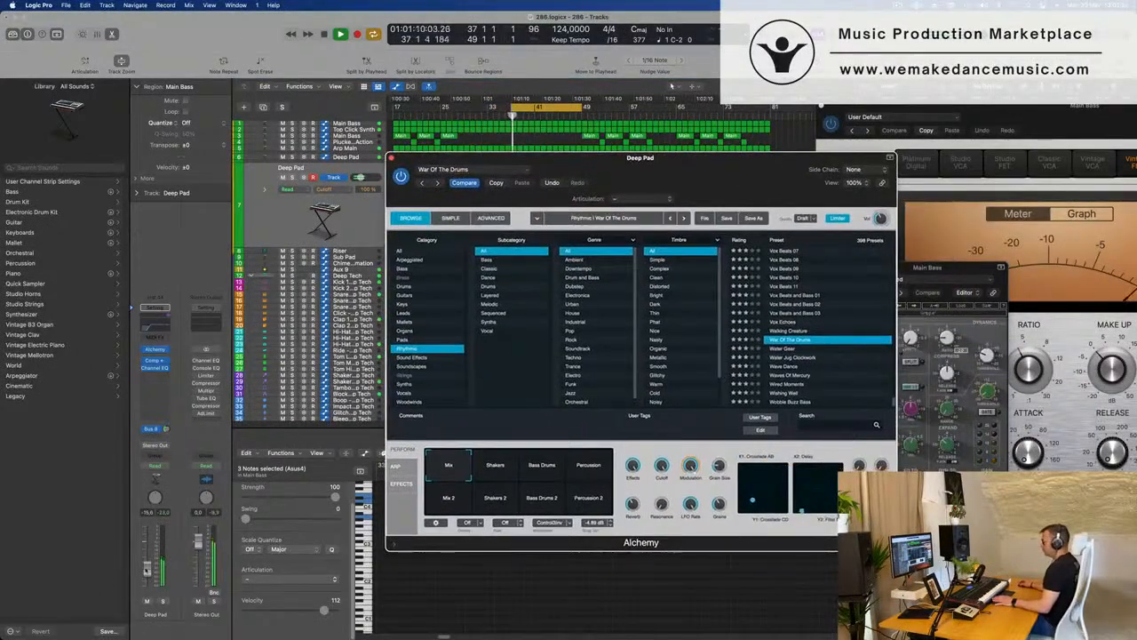
- Set the duplicated track's volume to about -9 dB and try the Shakers, Bass Drums and Percussion snapshots in Alchemy
click(671, 86)
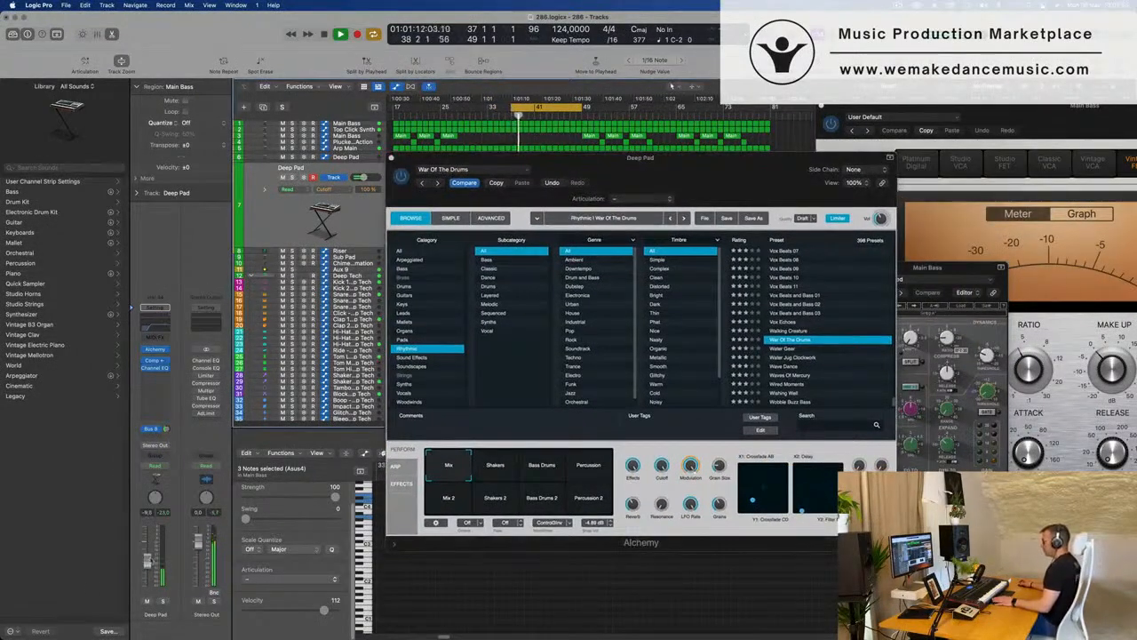
click(484, 476)
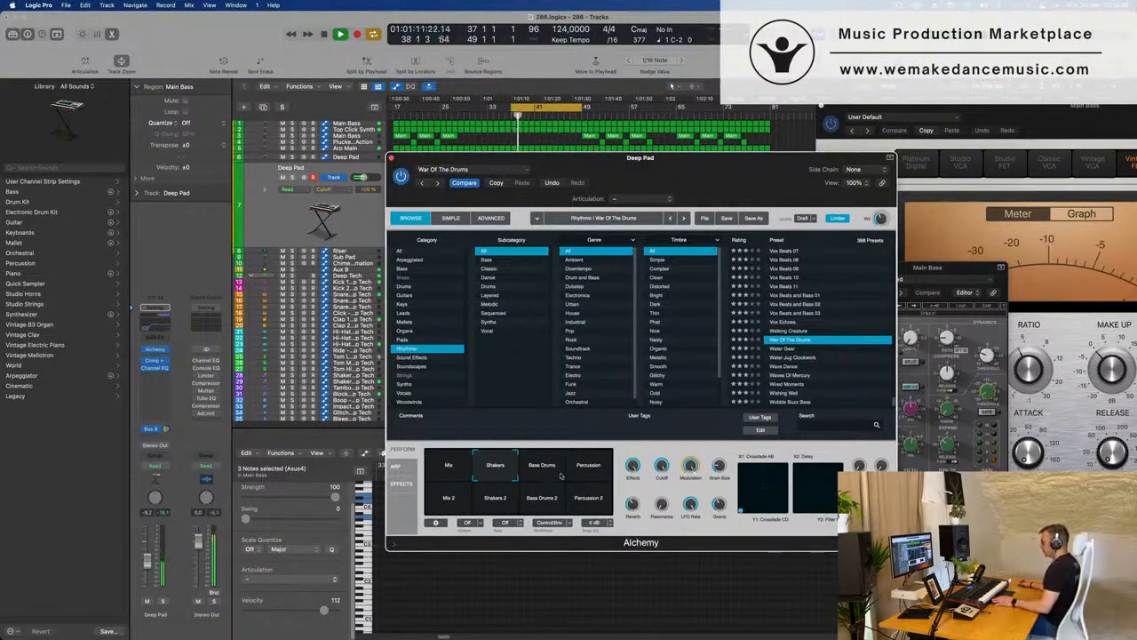
drag(715, 197, 898, 161)
click(724, 431)
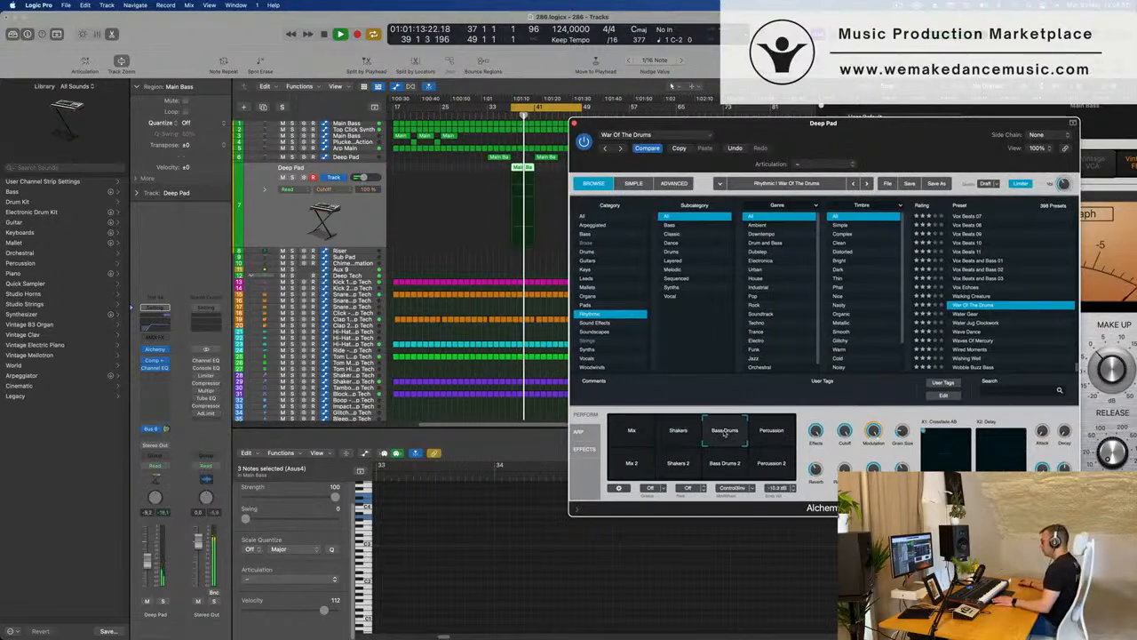
click(775, 437)
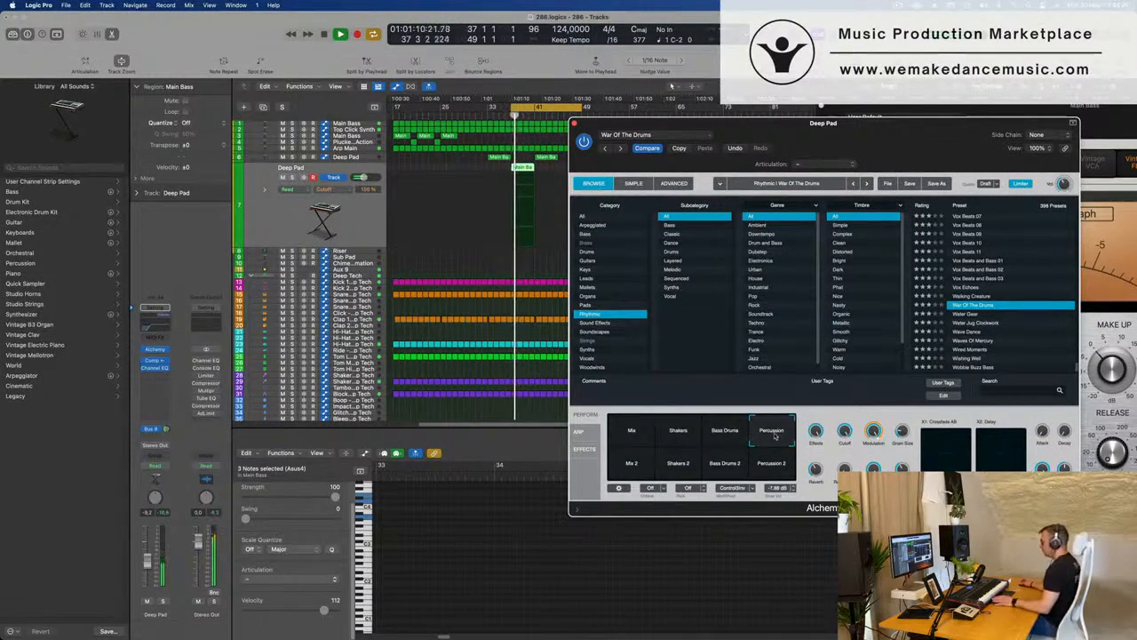
- Compare the Mix and Percussion snapshots while raising the duplicated Deep Pad track's volume to about -2.5 dB
drag(148, 562, 149, 548)
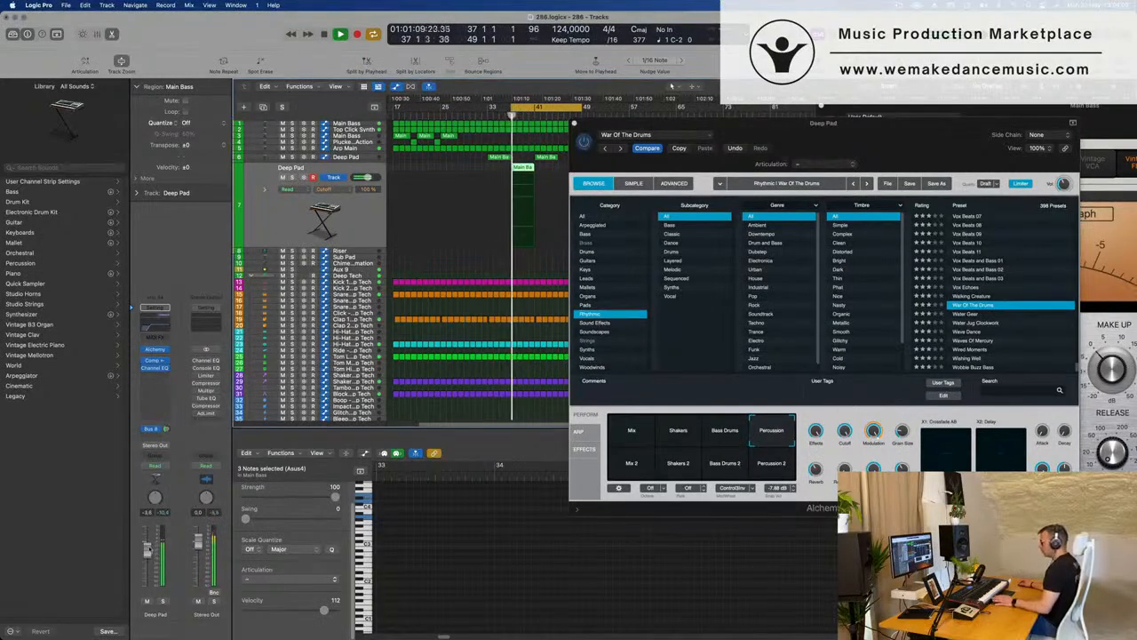
click(636, 436)
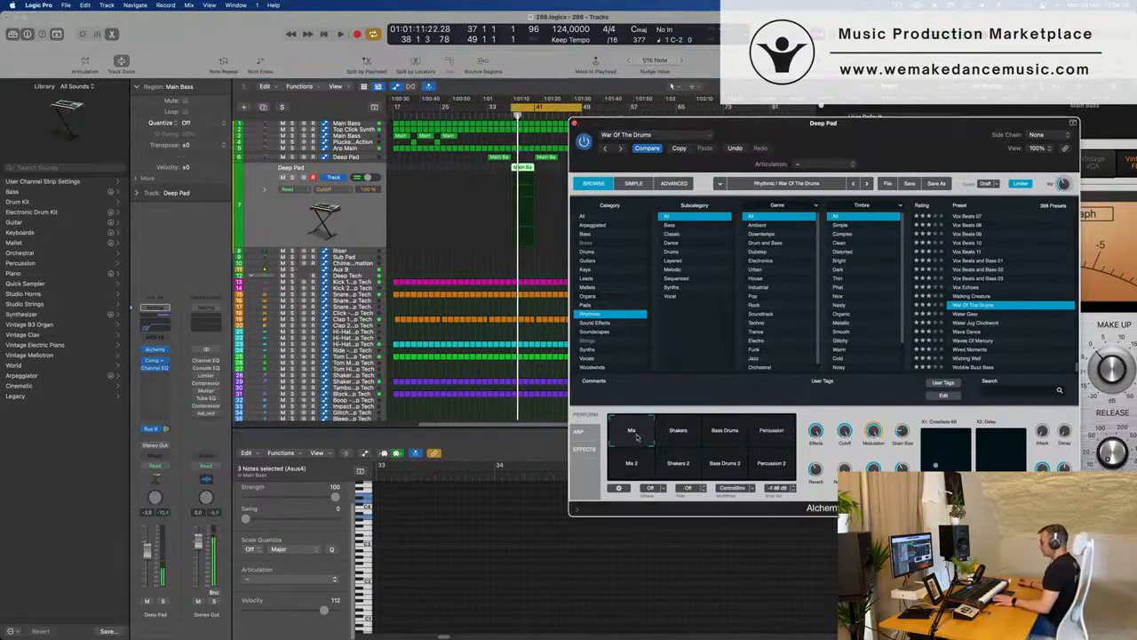
click(772, 436)
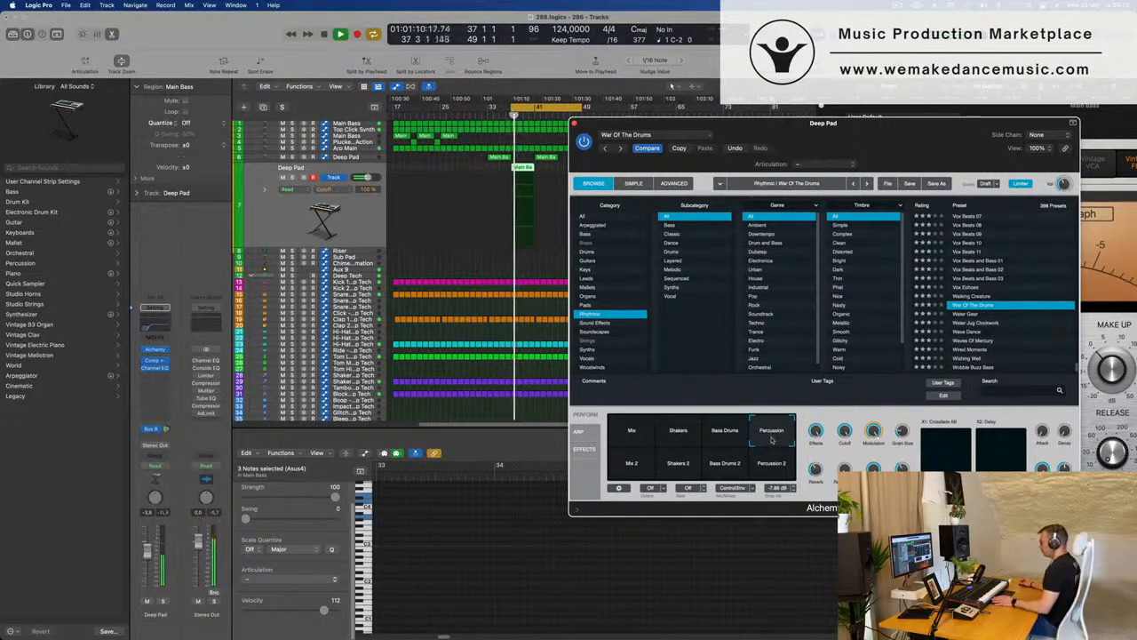
click(153, 559)
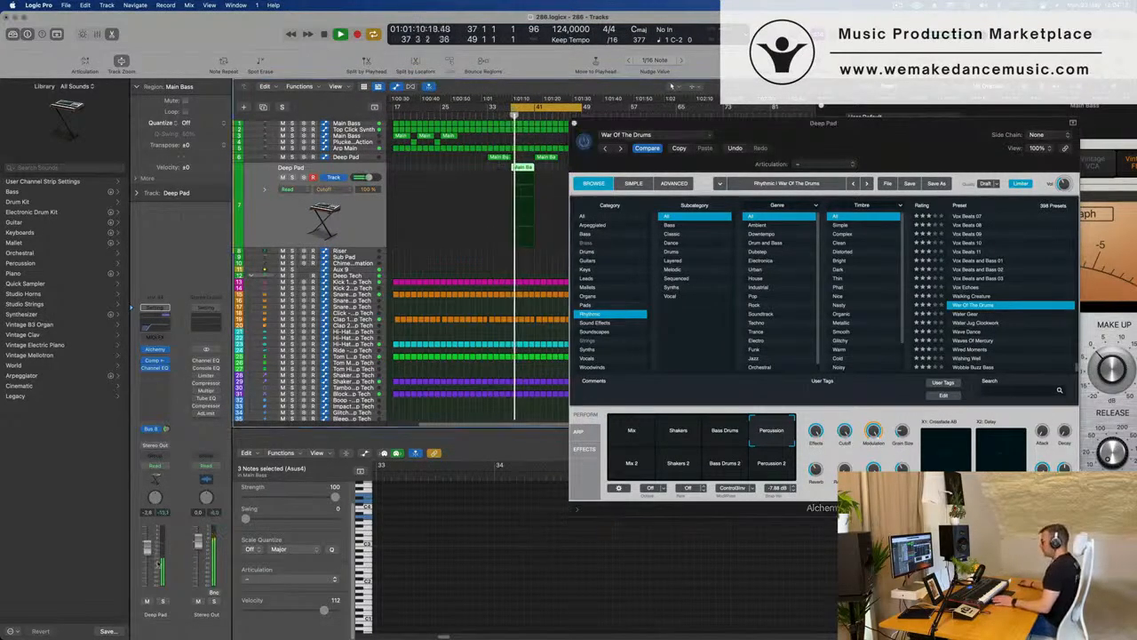
- Close Alchemy and play the section with the cycle starting at bar 33 to check the new layer in context
drag(801, 125, 791, 136)
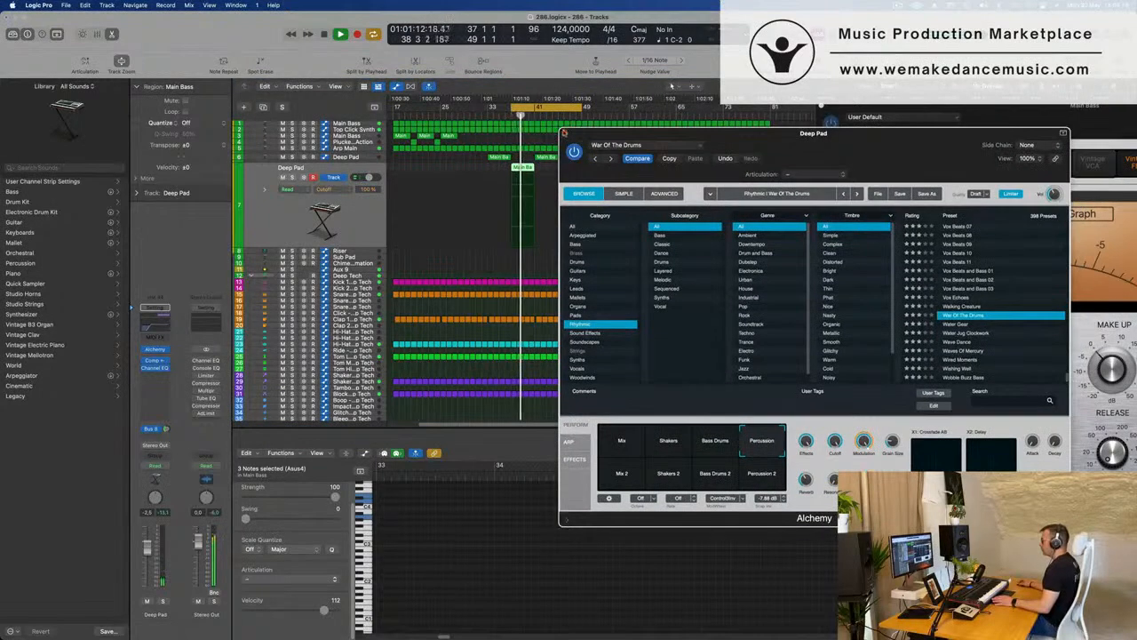
key(space)
key(super+w)
drag(510, 108, 487, 107)
key(space)
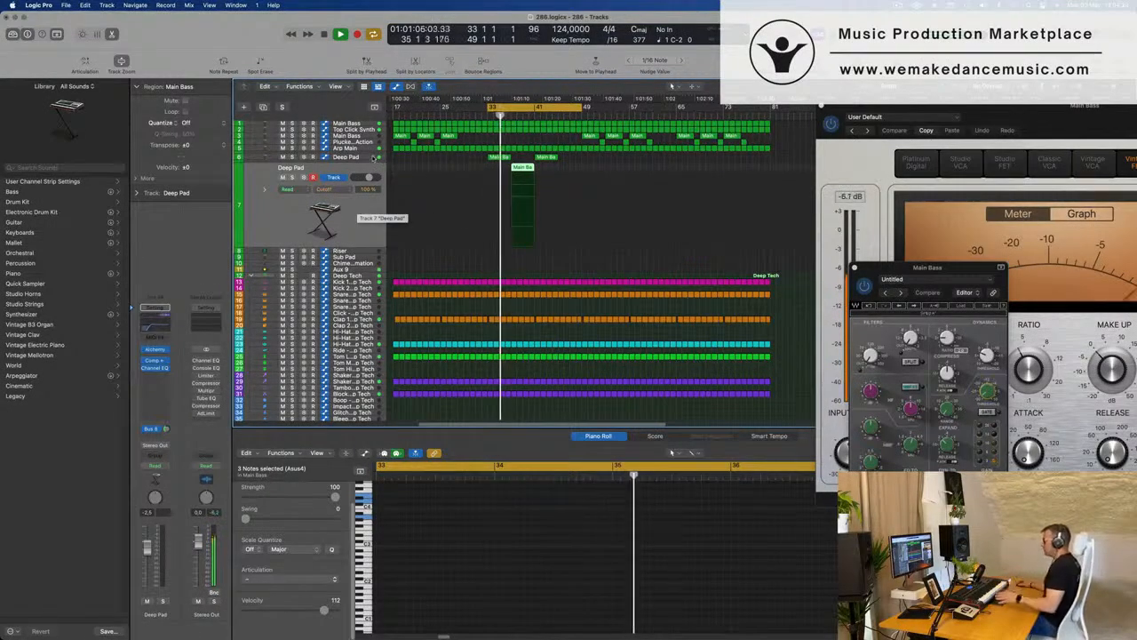
key(super+Right)
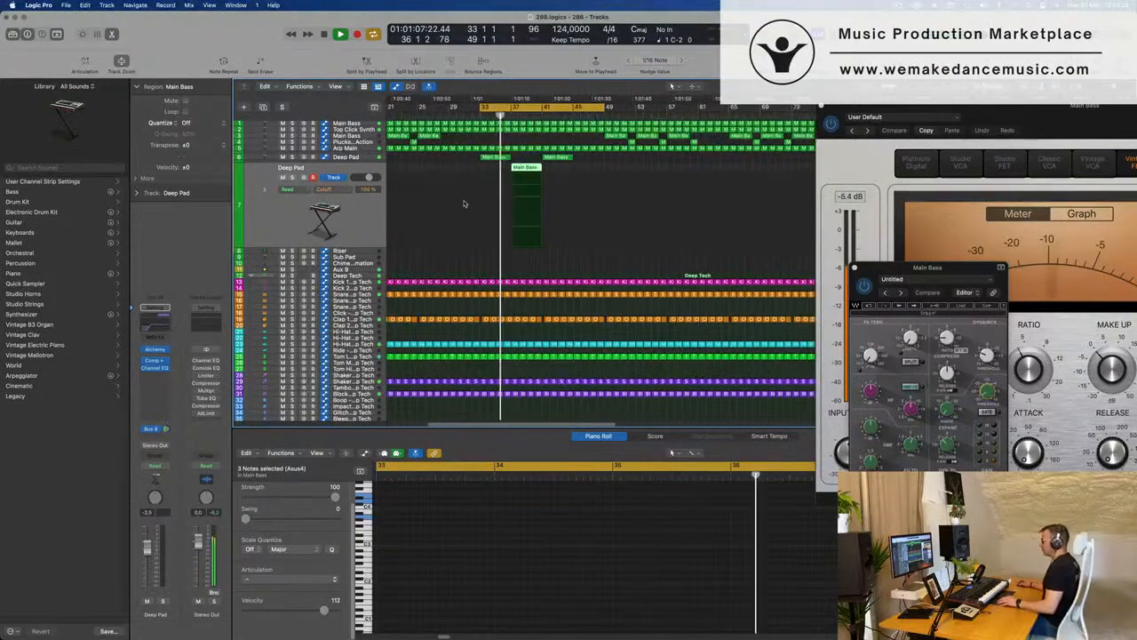
key(super+Right)
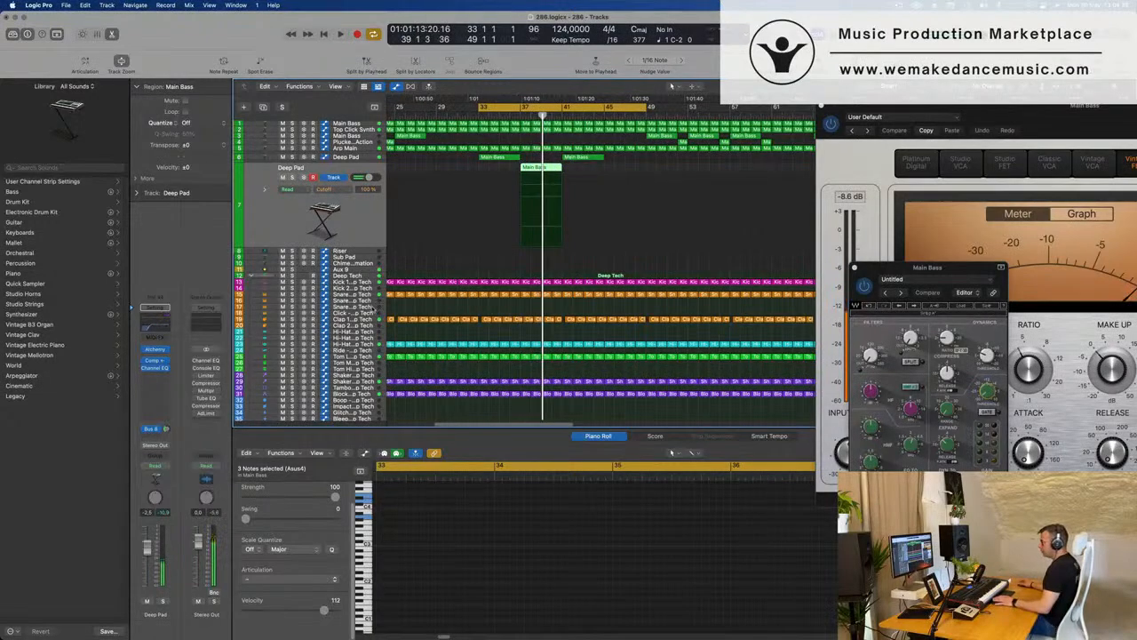
key(space)
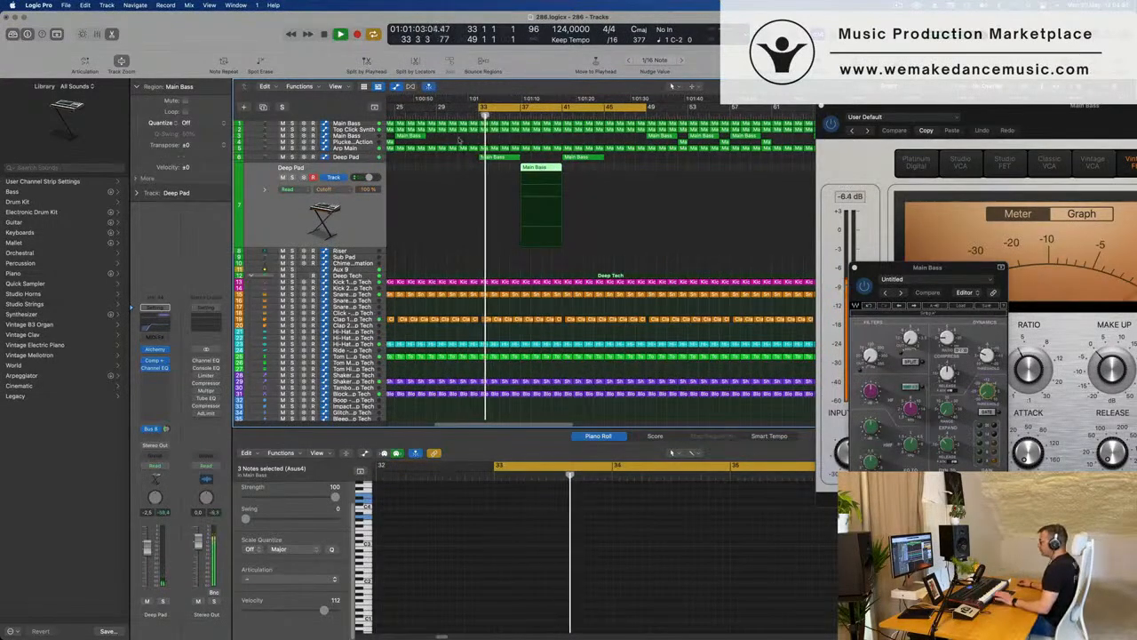
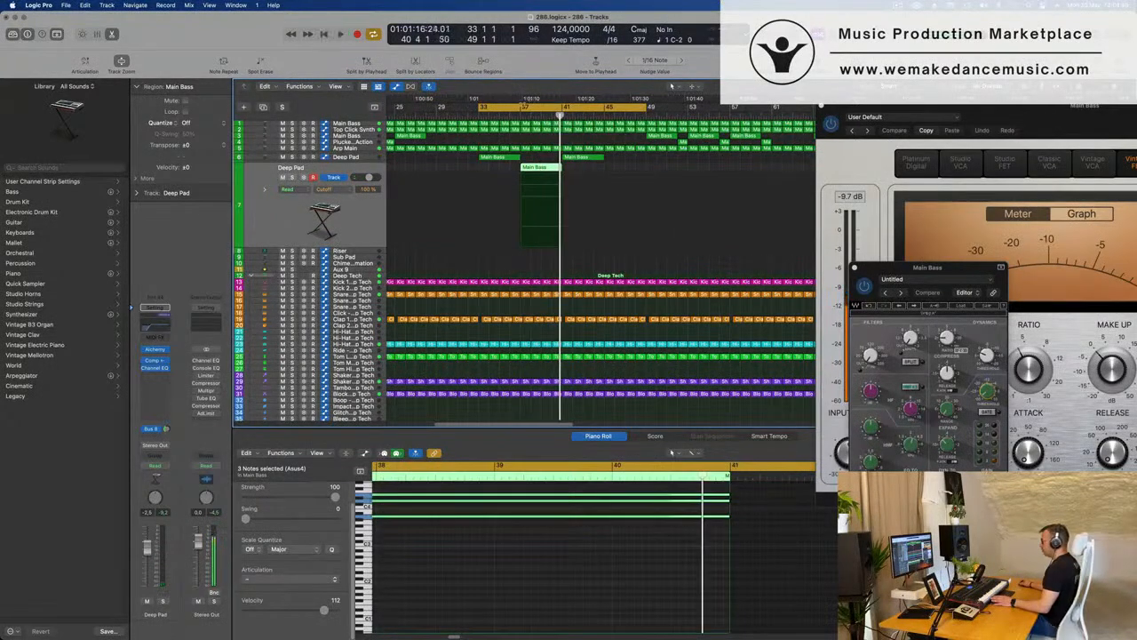
- Solo the duplicated Deep Pad track with the cycle starting at bar 37, compare Alchemy's Mix and Bass Drums snapshots, and choose Shakers
click(483, 114)
drag(483, 113, 522, 113)
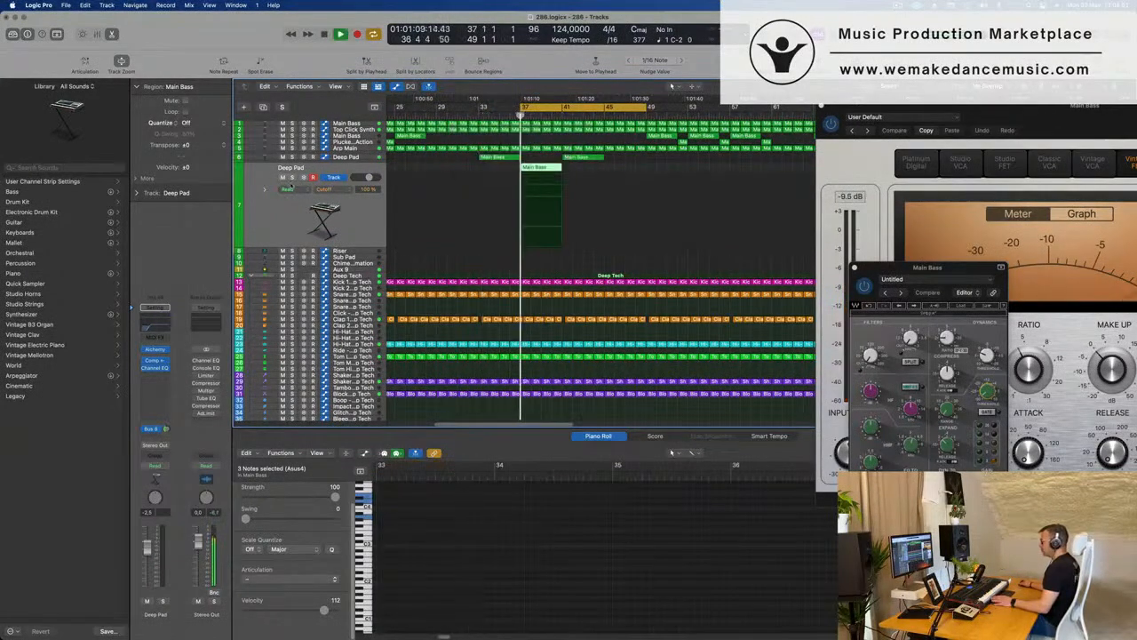
click(291, 178)
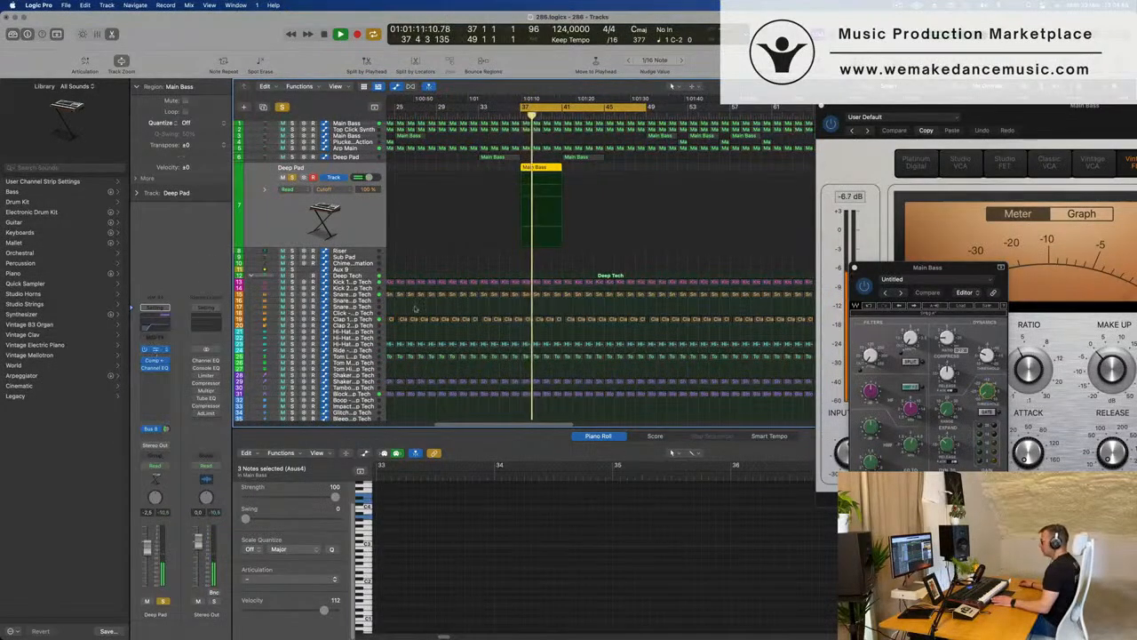
click(157, 350)
key(space)
click(630, 439)
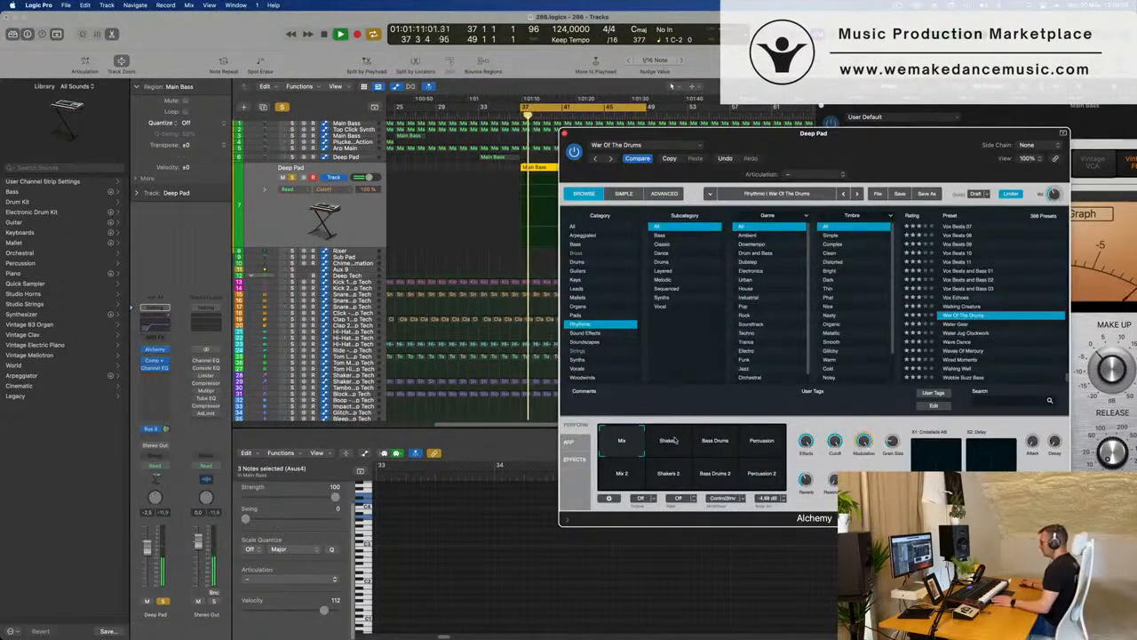
click(713, 441)
click(668, 441)
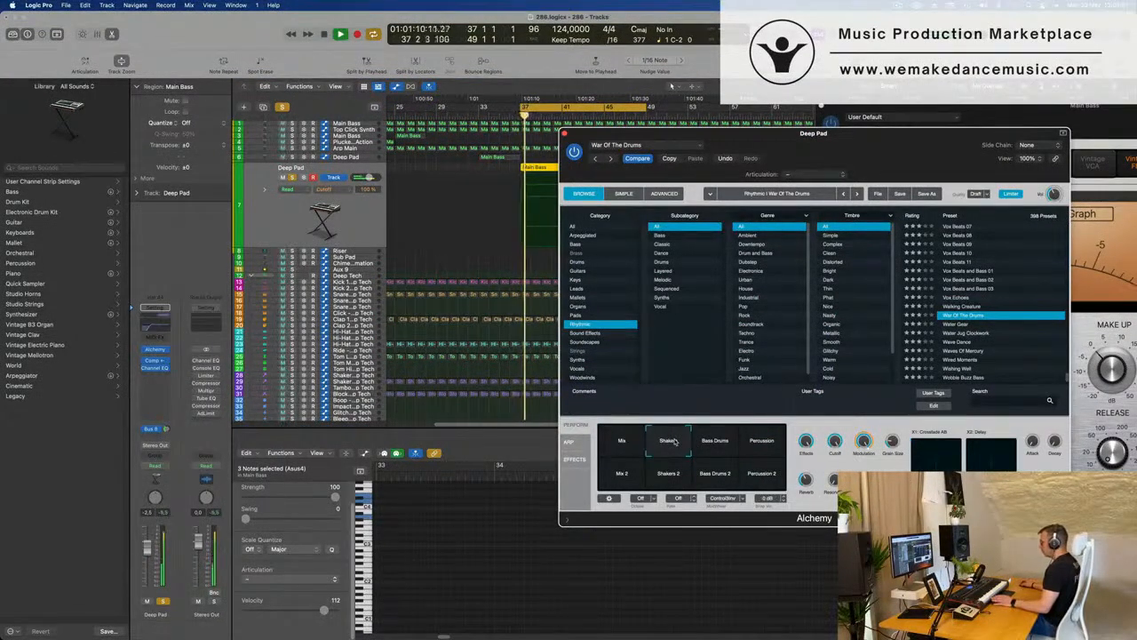
- Close Alchemy, take the duplicated track out of solo and extend the playing cycle range back to bar 33
click(563, 134)
key(ctrl+s)
key(space)
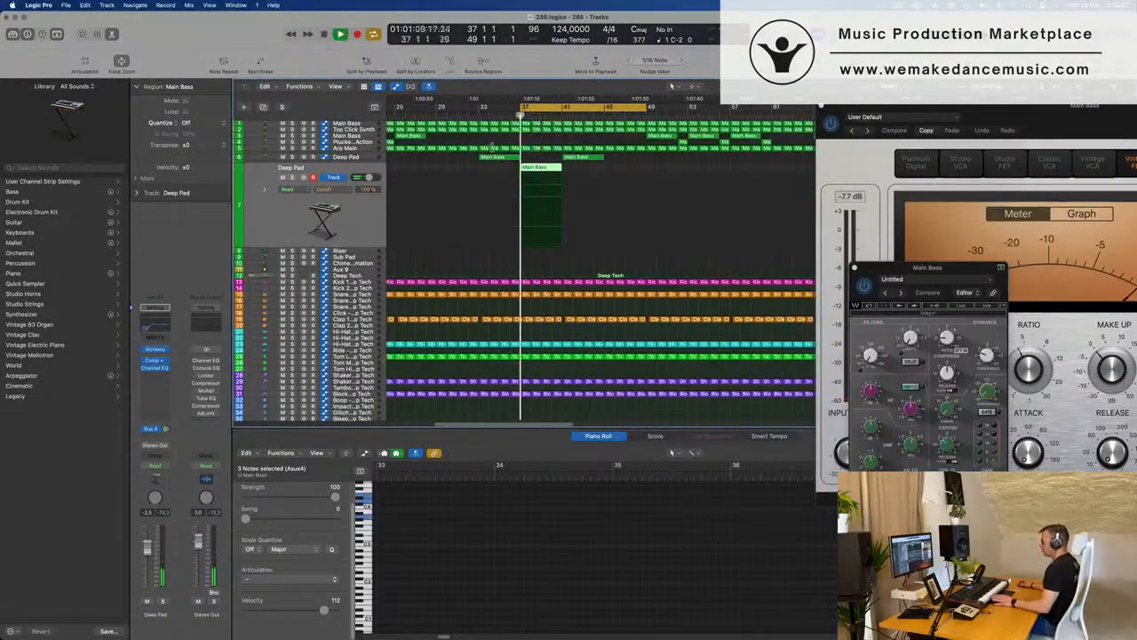
drag(521, 107, 480, 107)
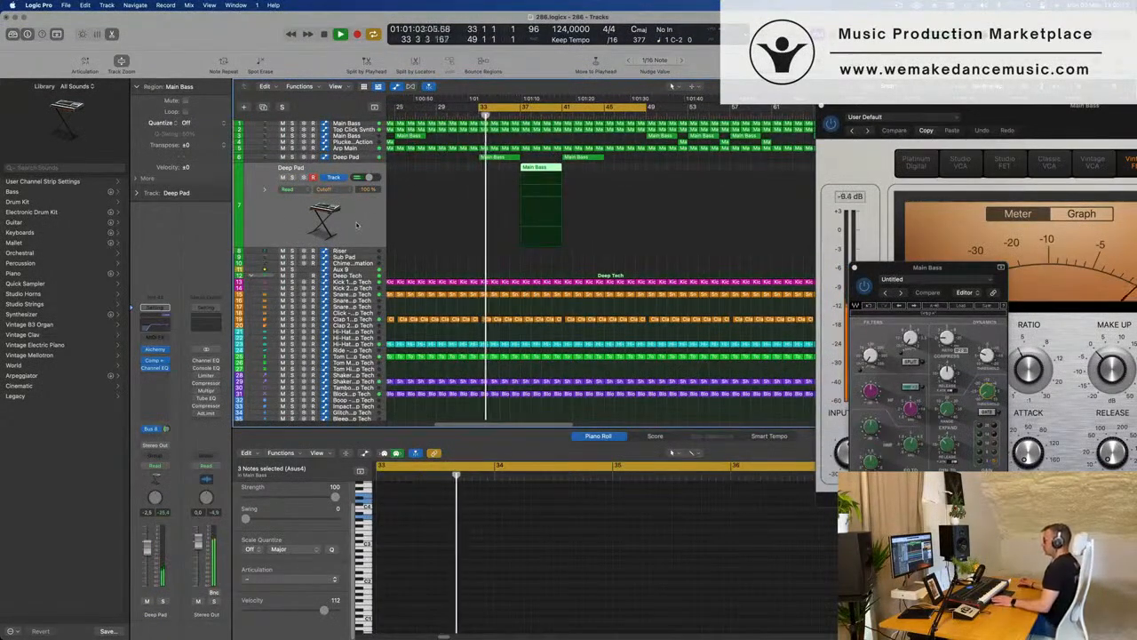
- Lower the duplicated Deep Pad track's volume to about -7.2 dB and copy its region to bar 45 during playback
key(super+Left)
key(super+Left)
key(super+Left)
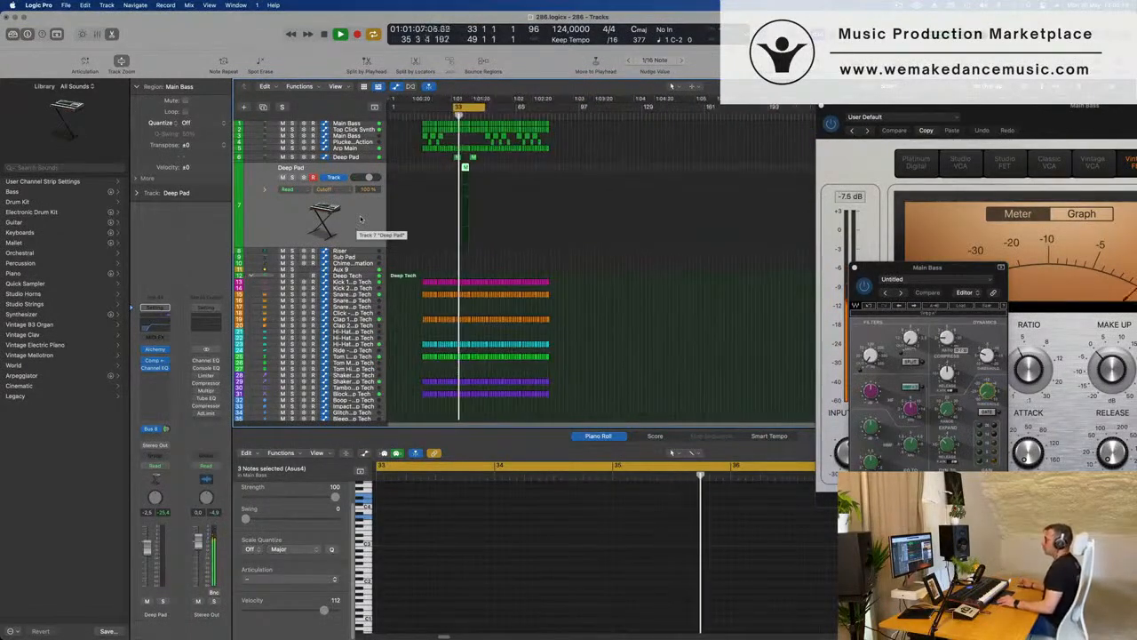
key(super+Right)
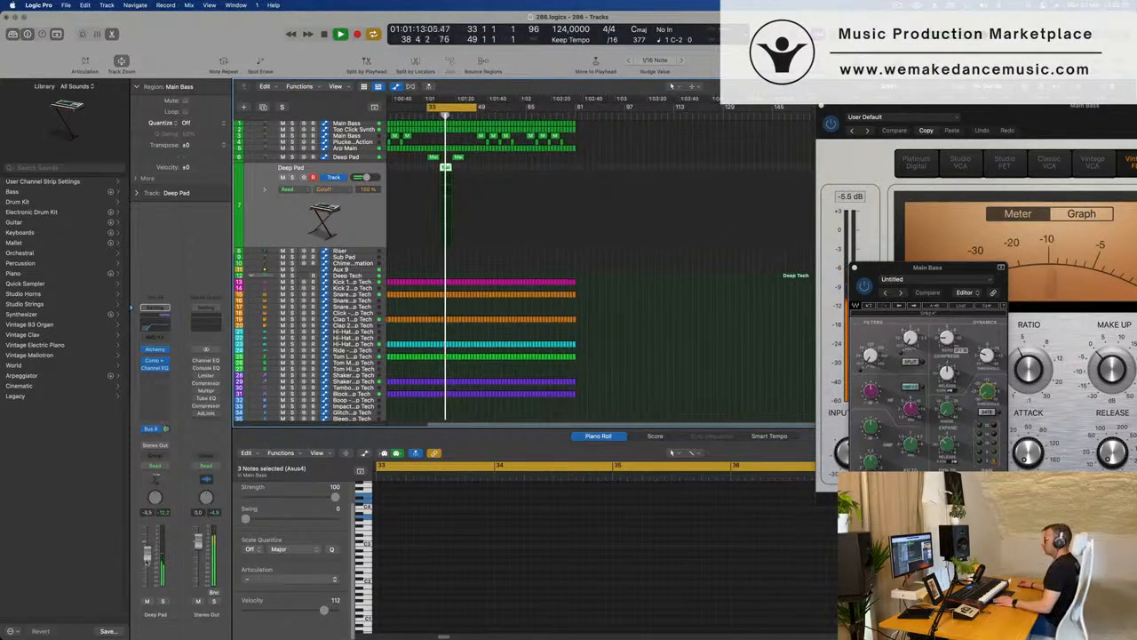
key(space)
key(space)
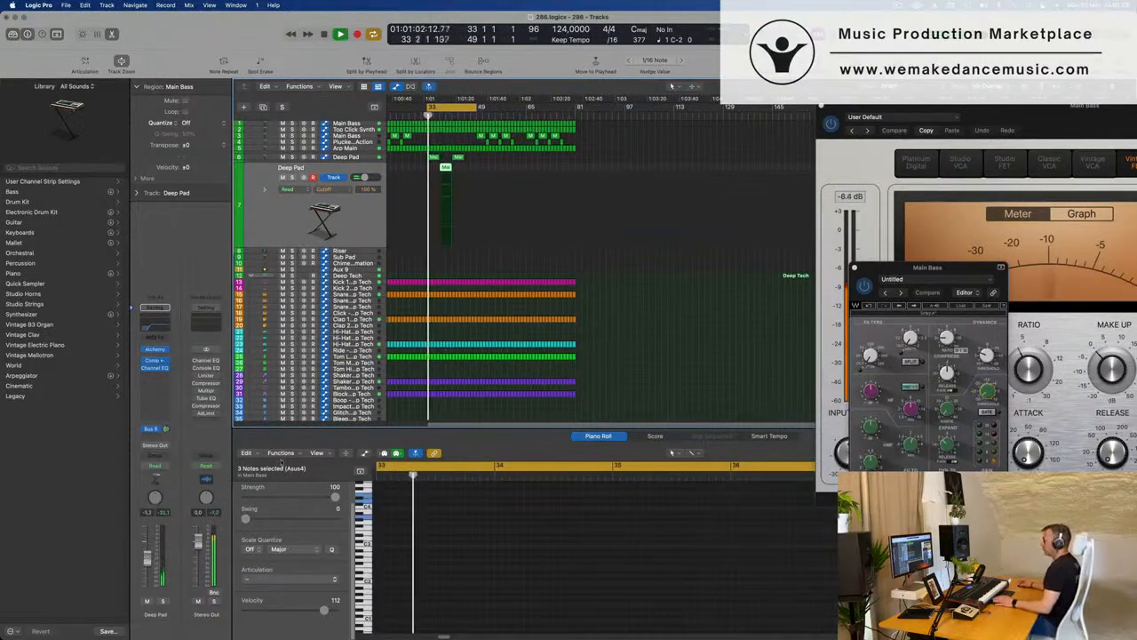
drag(447, 166, 471, 168)
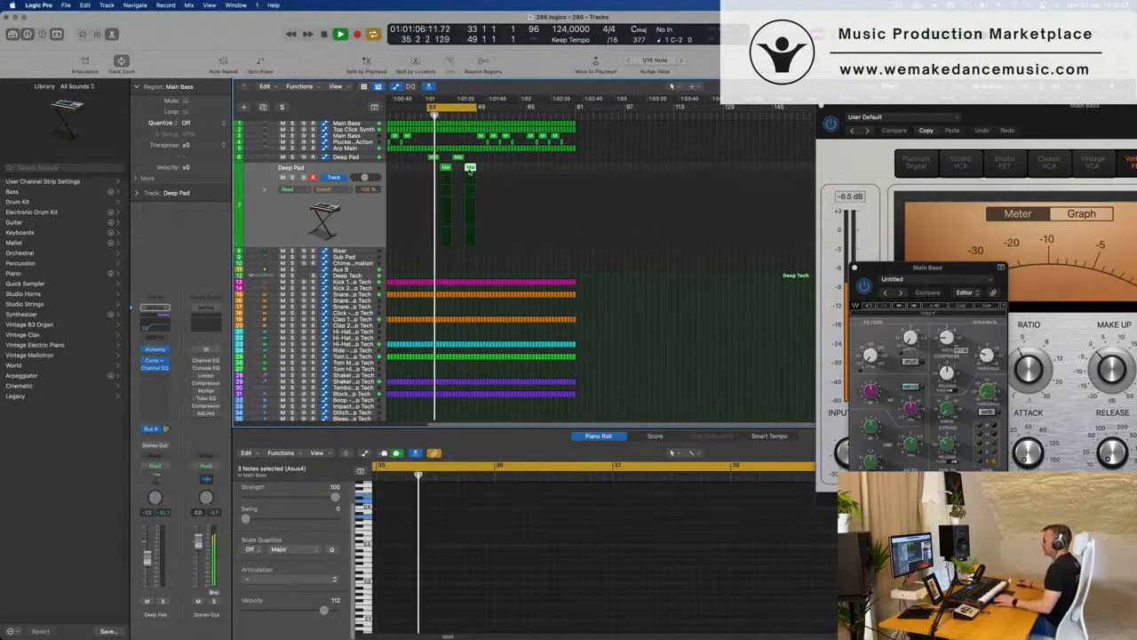
scroll(468, 176, up, 3)
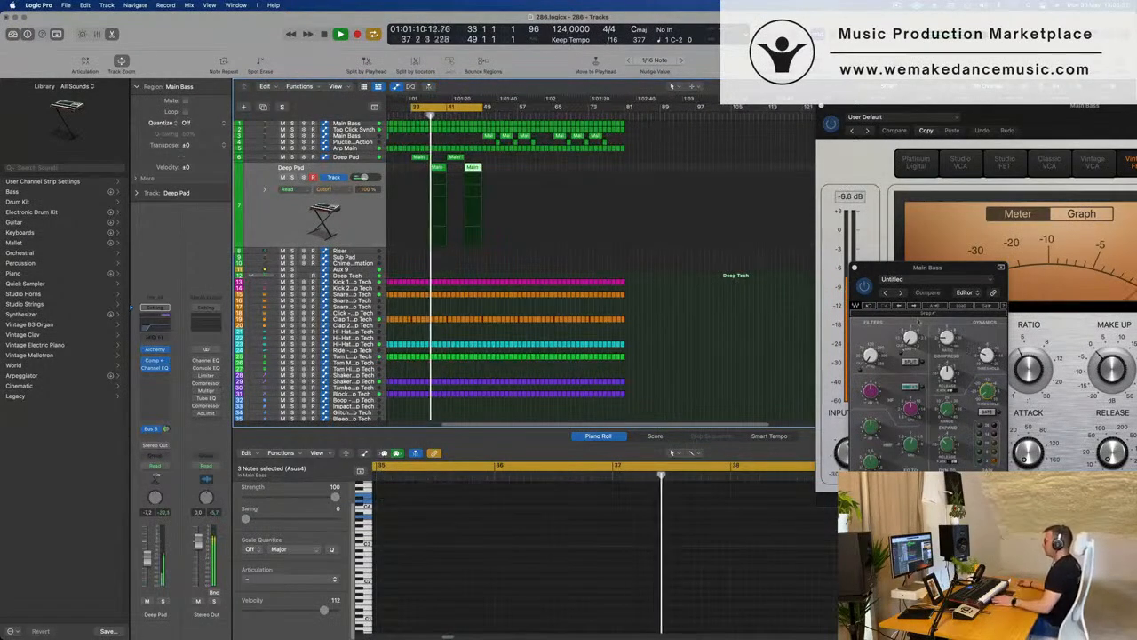
- Close the two floating plug-in windows of the Main Bass track, including its Compressor
click(857, 267)
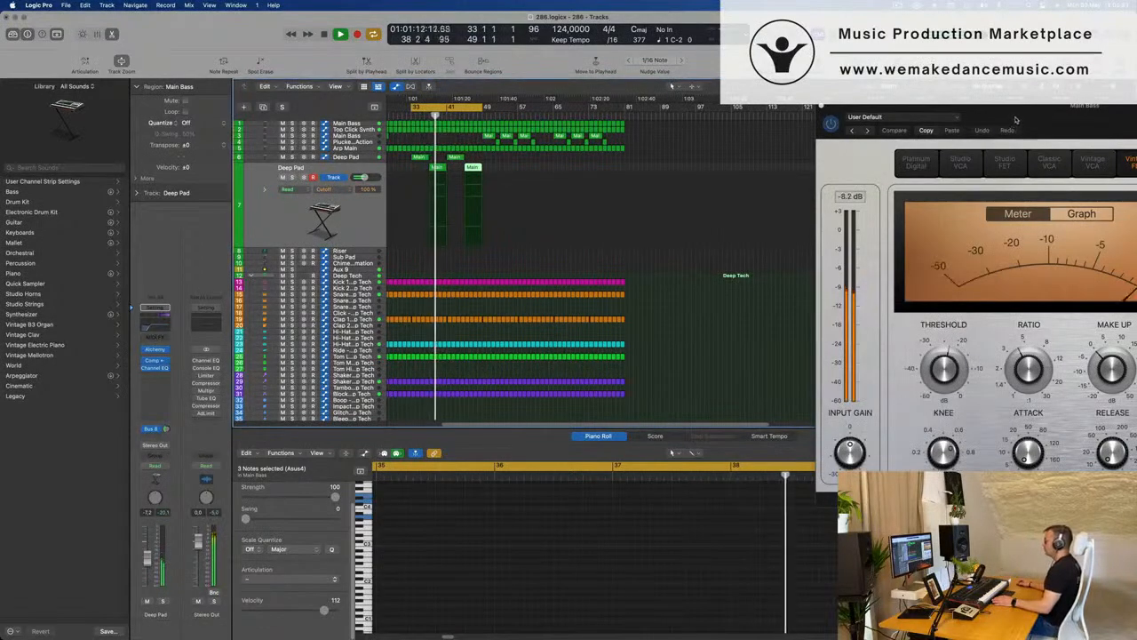
drag(1010, 122, 691, 178)
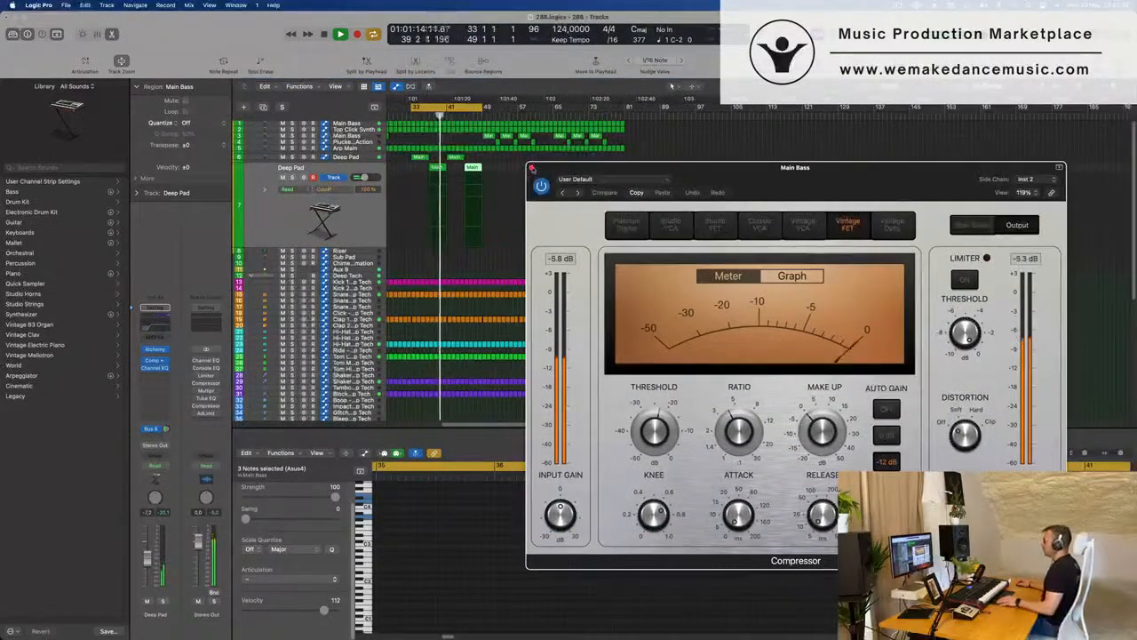
click(530, 168)
- Shorten both regions on the duplicated Deep Pad track to two bars, splitting them and their crossing notes at bars 39 and 47 and deleting the second halves
key(super+Right)
key(super+Right)
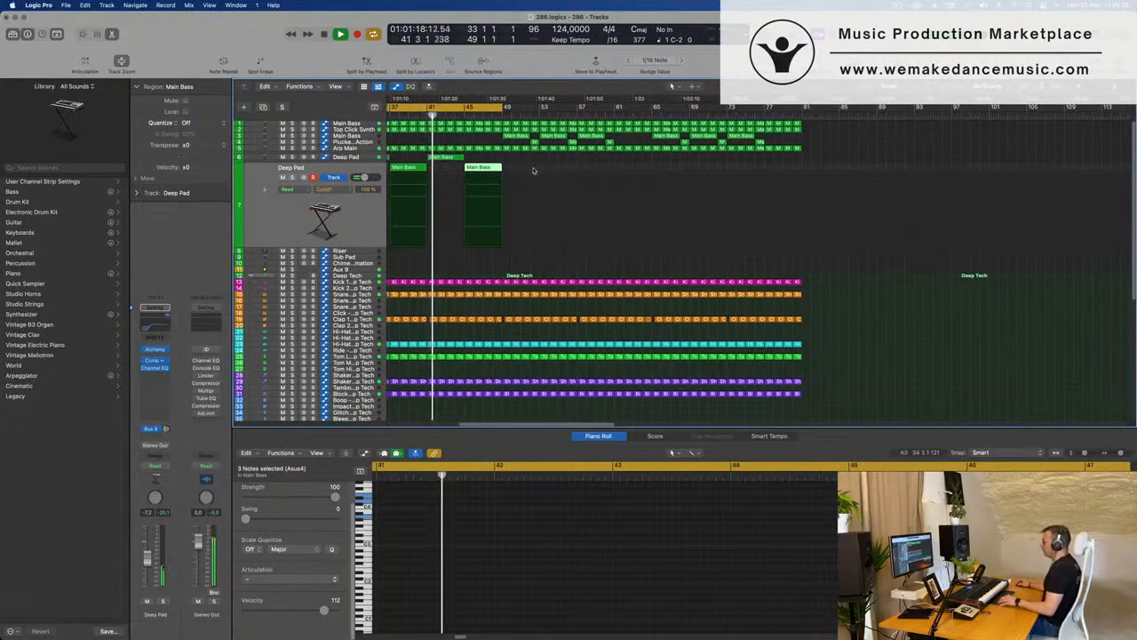
shift+click(417, 206)
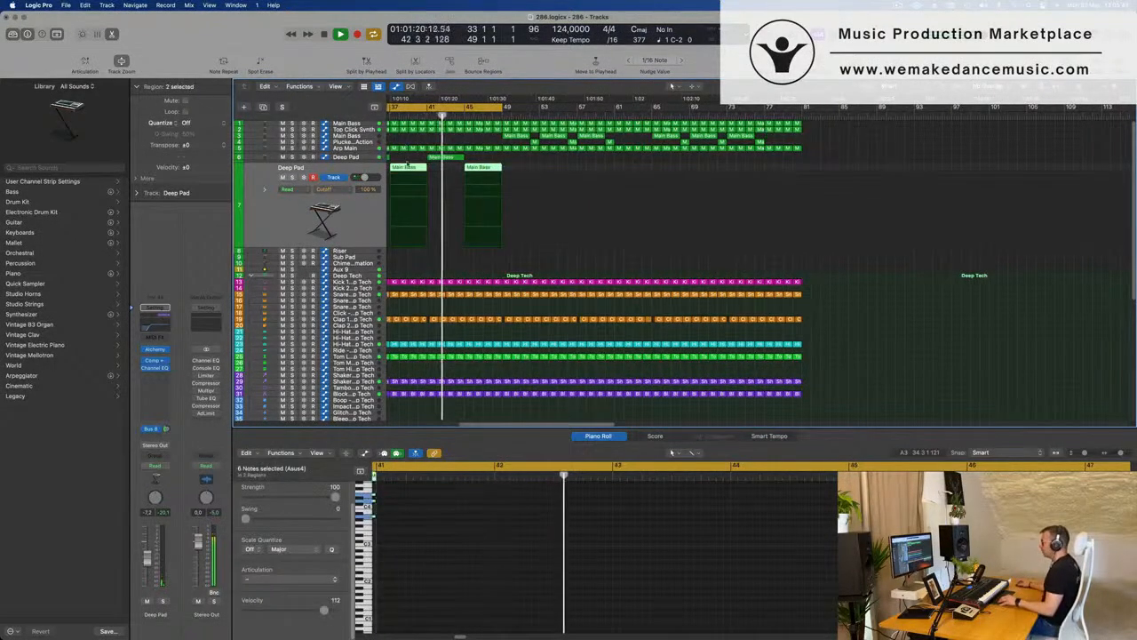
super+double_click(409, 207)
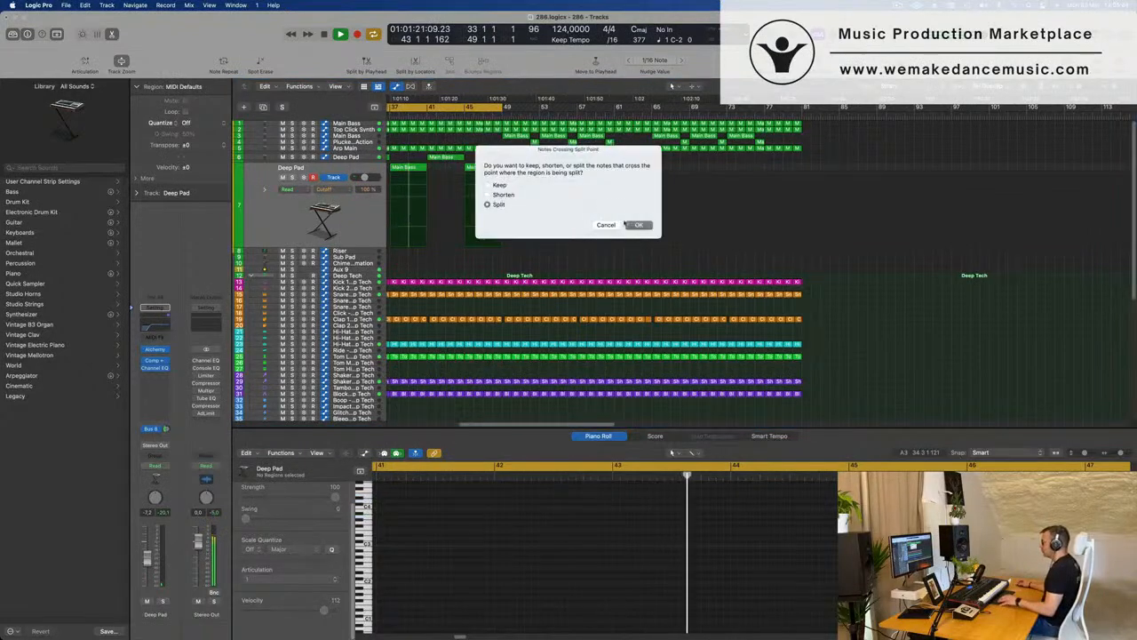
key(Return)
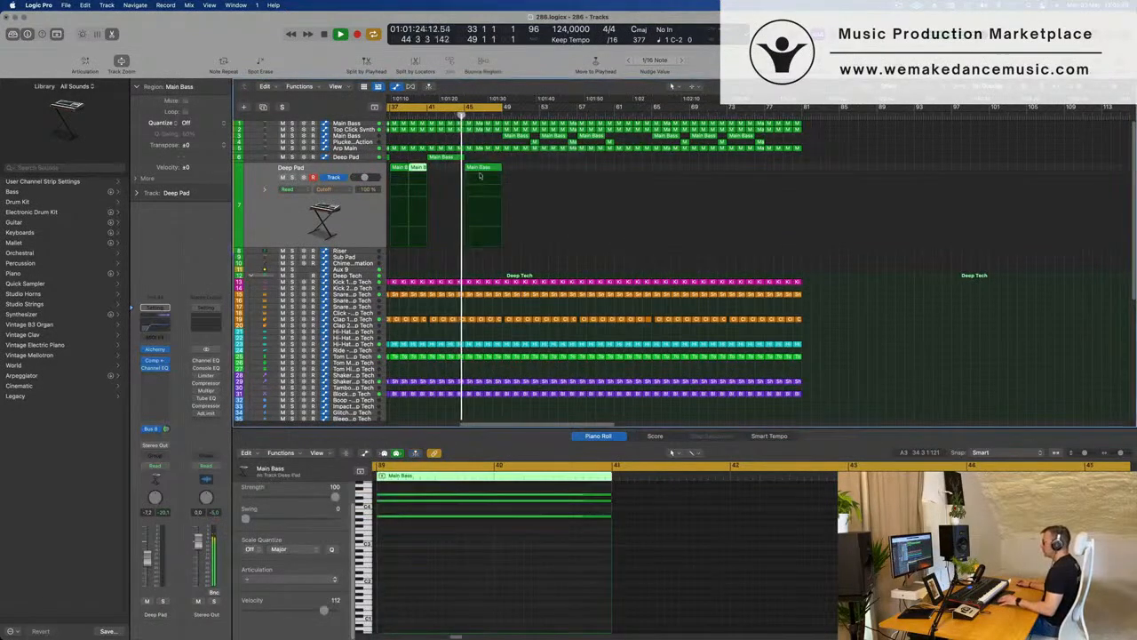
key(Delete)
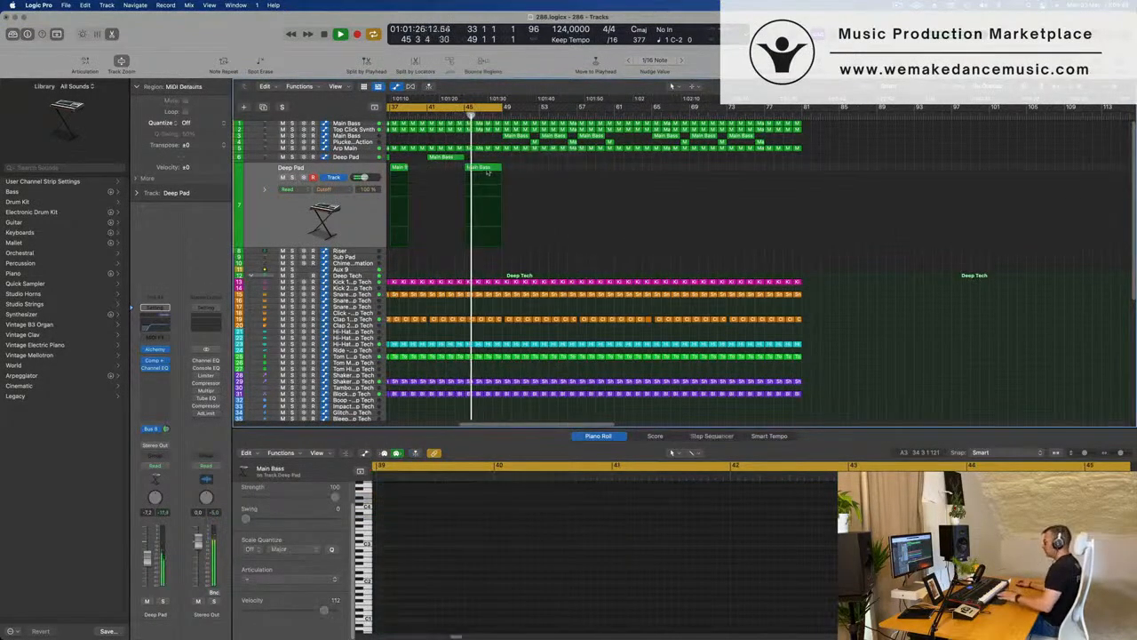
super+click(485, 171)
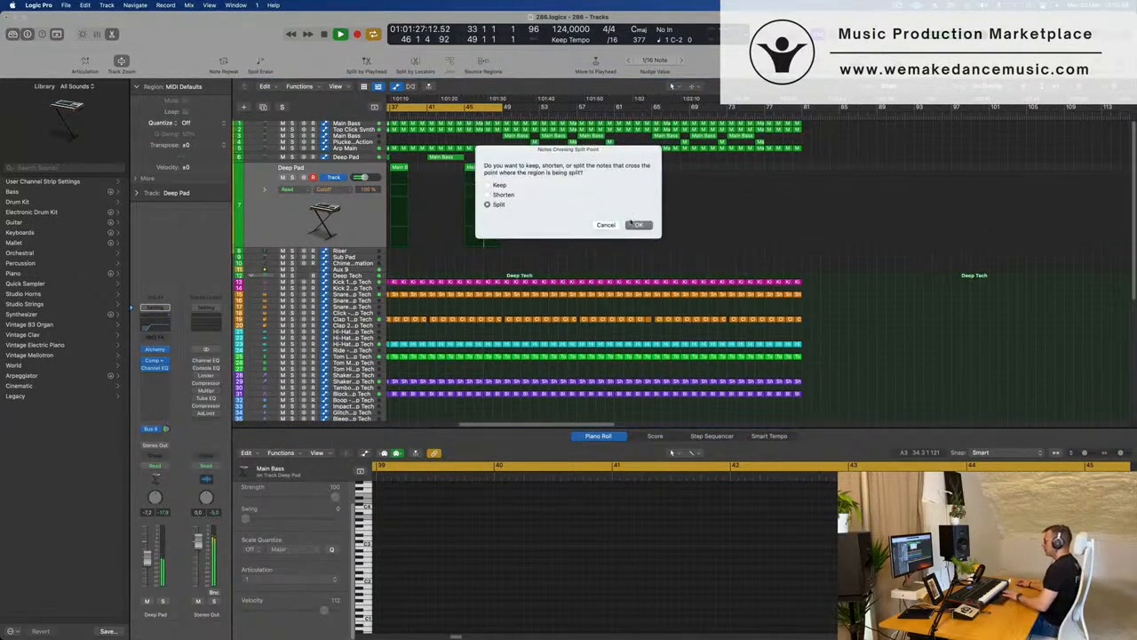
click(639, 225)
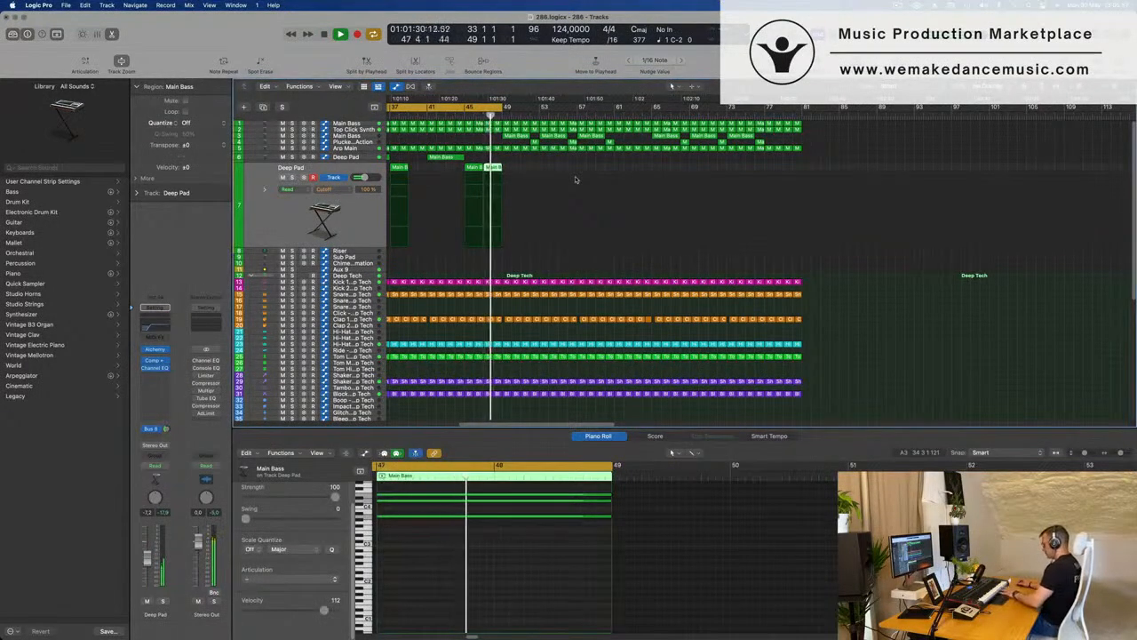
- Extend the cycle range back to bar 17 and restart playback from there
key(super+Left)
key(super+Left)
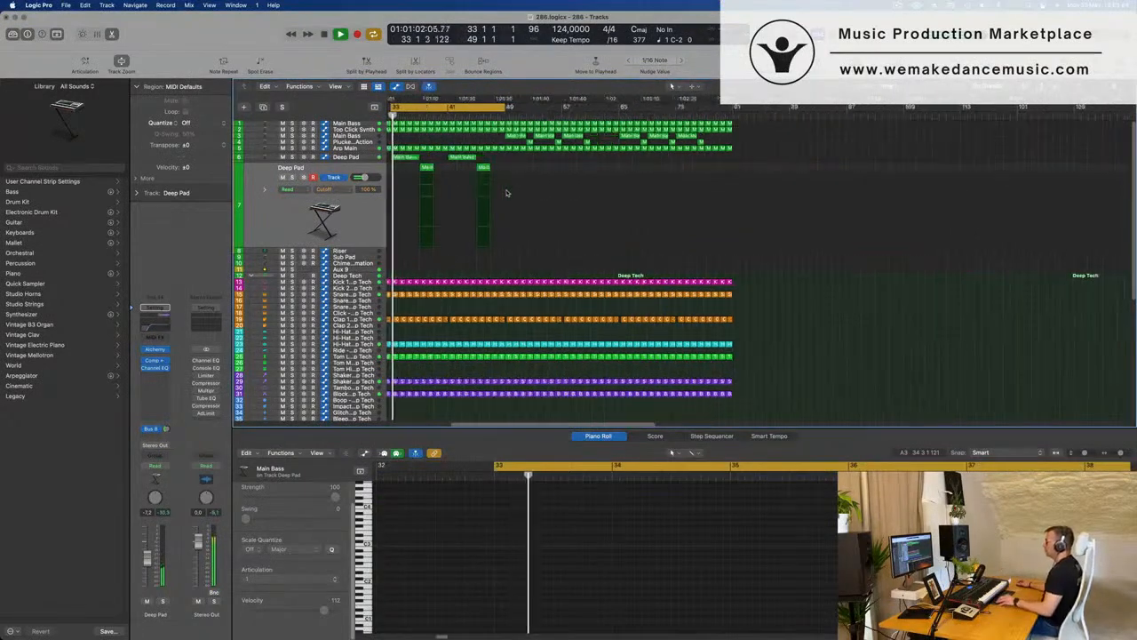
scroll(492, 199, left, 5)
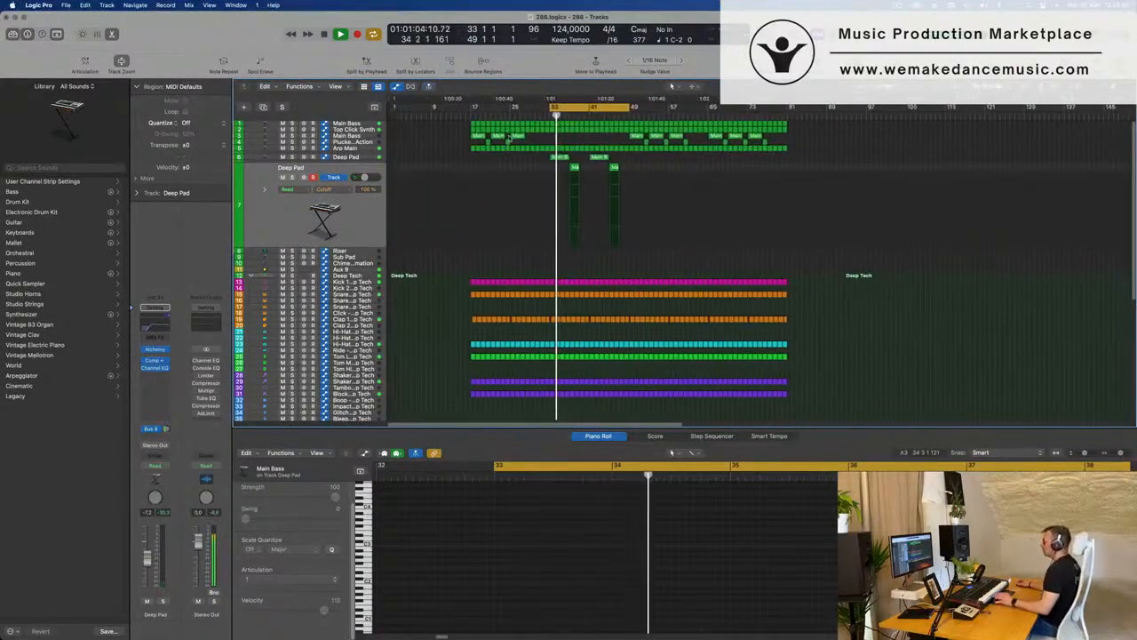
drag(553, 108, 471, 120)
key(space)
key(space)
scroll(470, 158, left, 2)
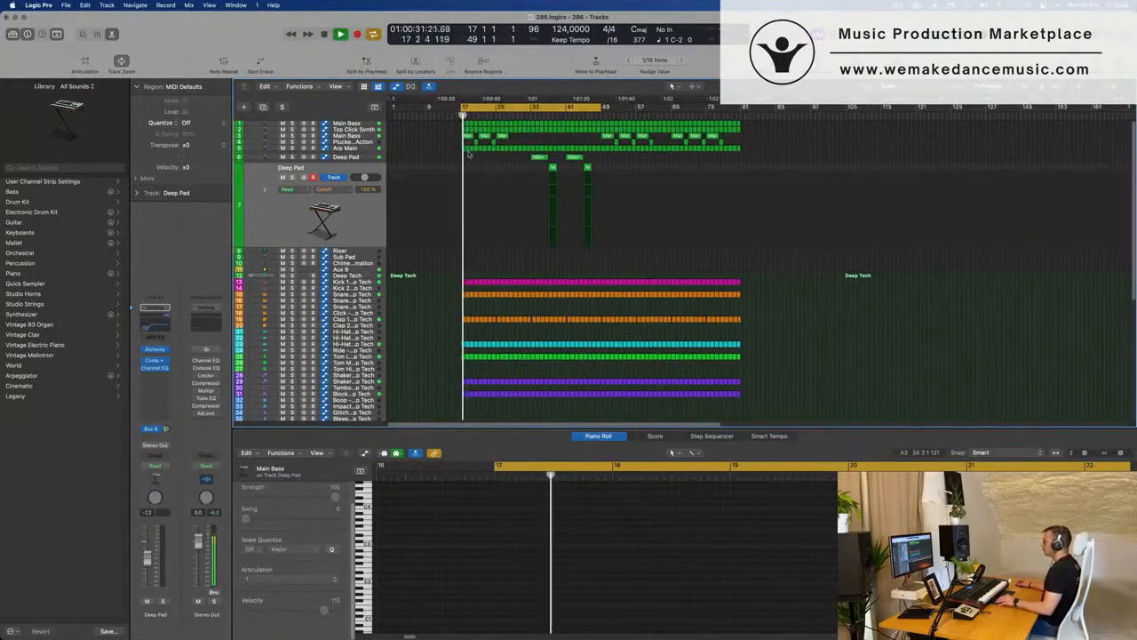
scroll(435, 161, left, 3)
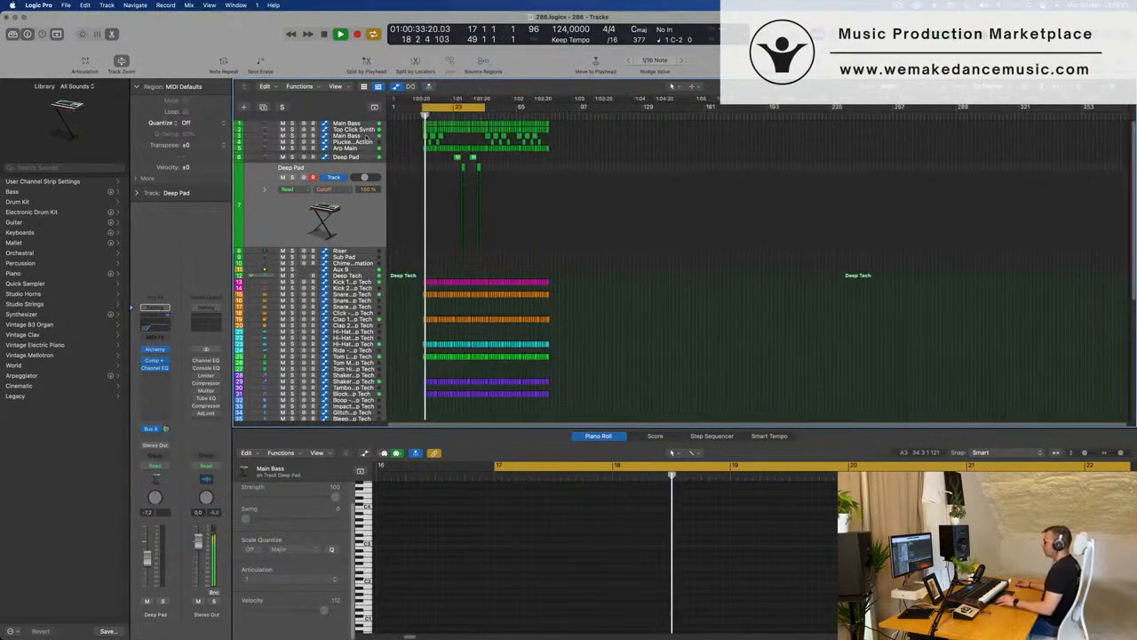
- Select the second Main Bass track and play the arrangement from bar 17, examining its sends and how the layered parts follow each other
click(365, 135)
key(space)
key(space)
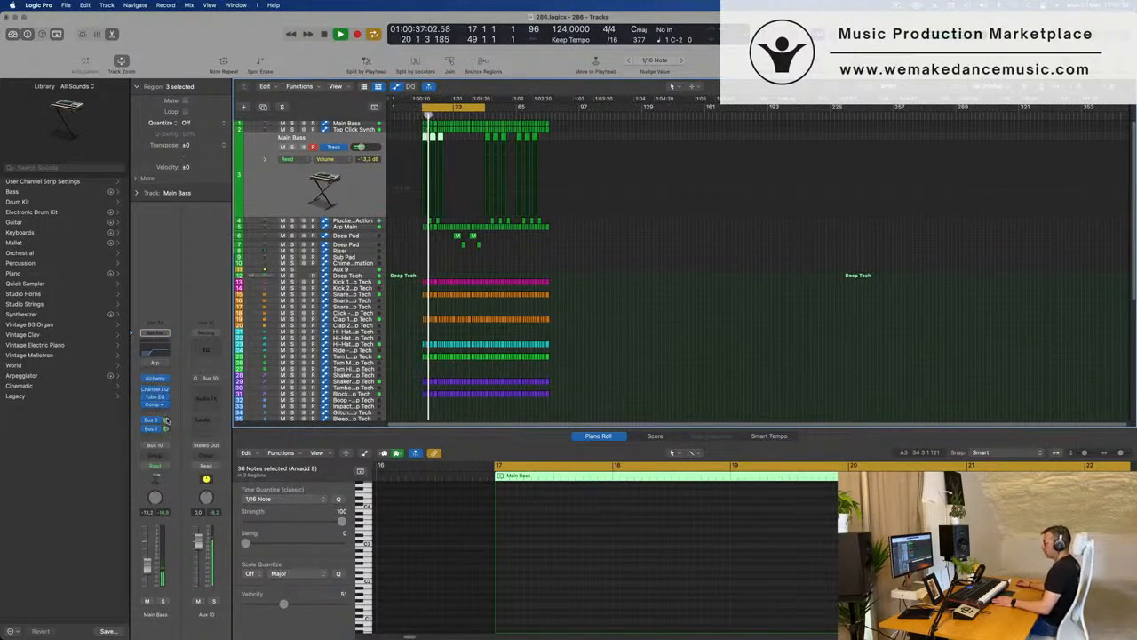
key(super+Right)
key(super+Right)
key(super+Right)
key(super+Right)
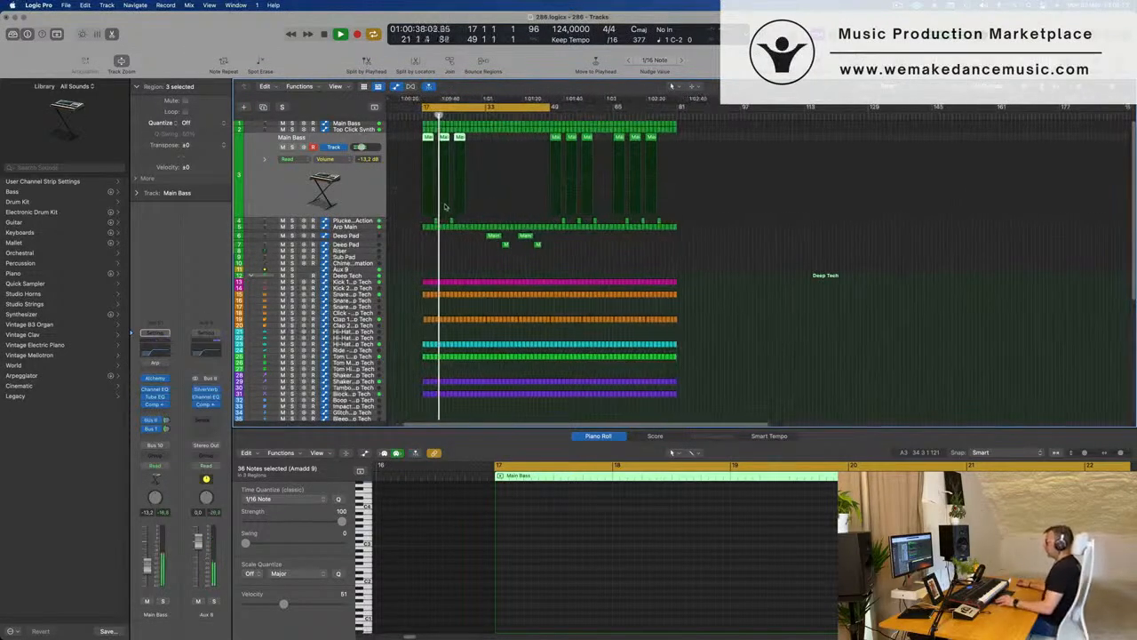
key(super+Right)
key(super+Right)
key(super+Right)
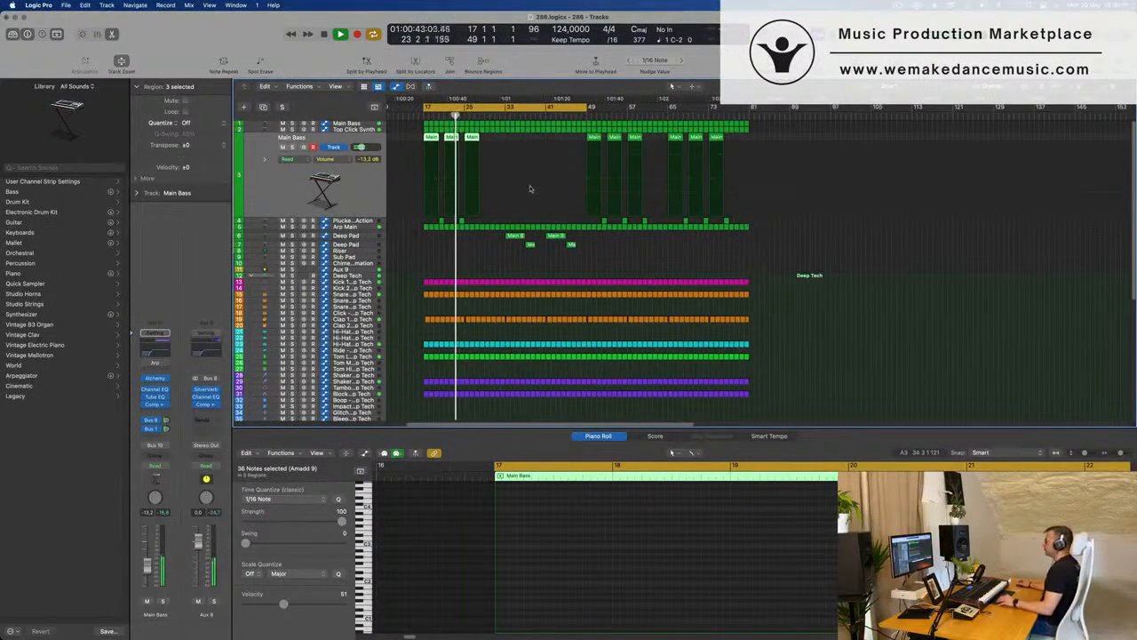
key(super+Right)
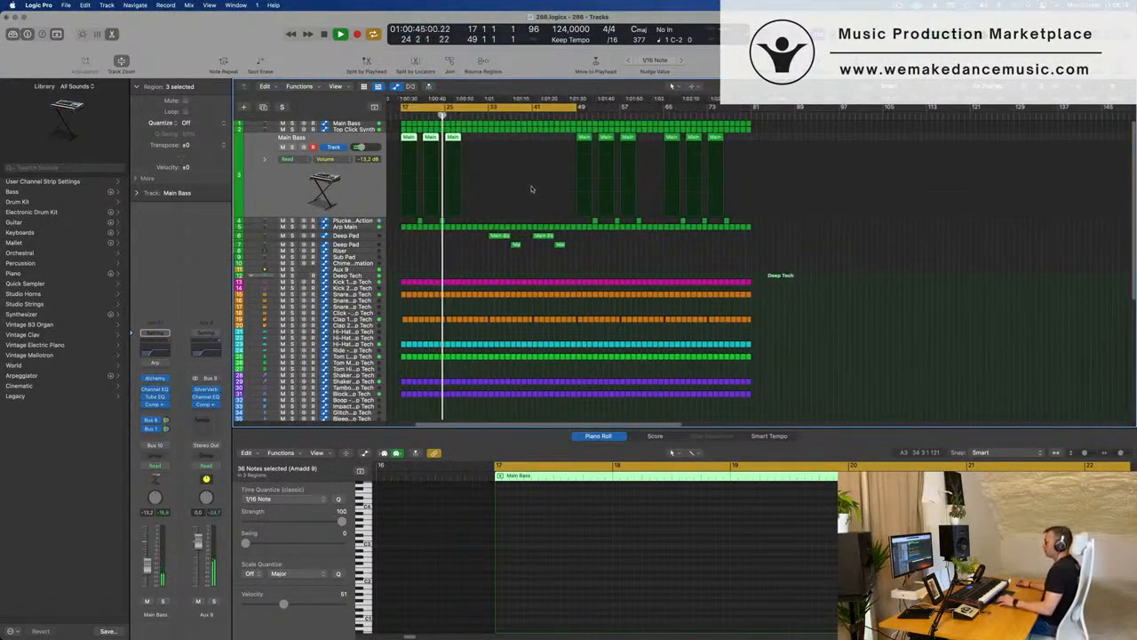
key(super+Right)
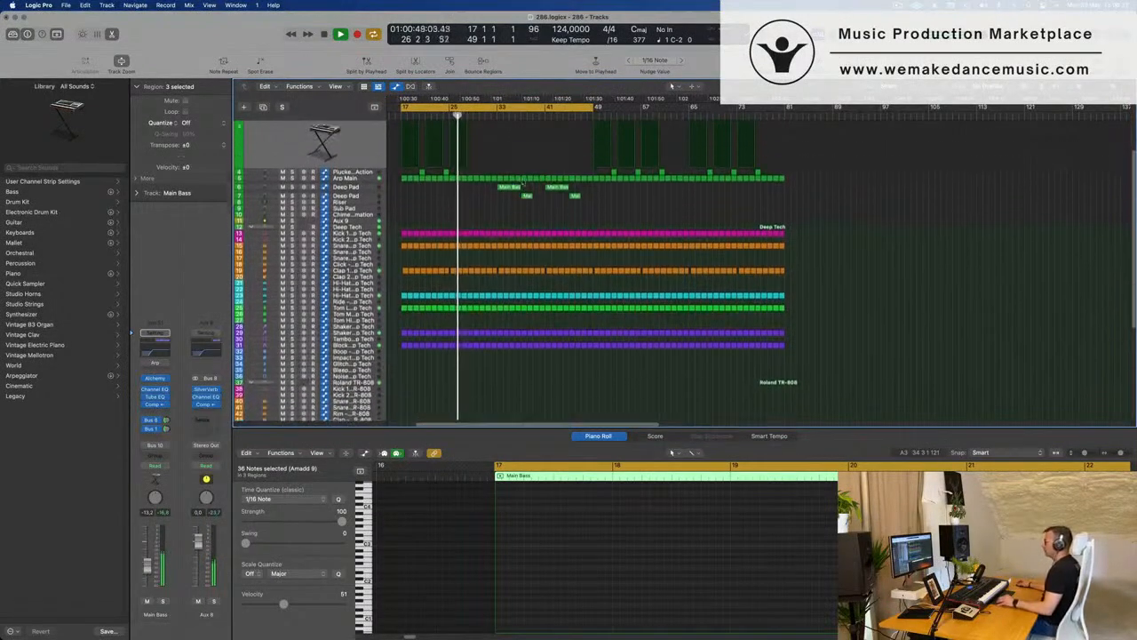
key(super+Left)
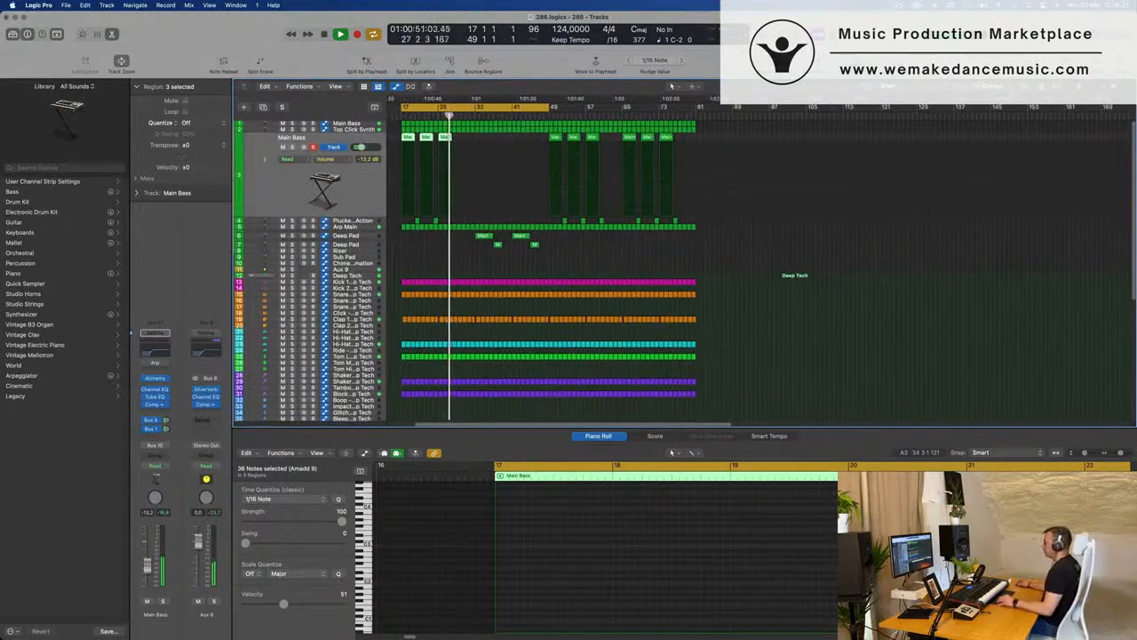
key(super+Left)
key(super+Right)
scroll(695, 207, up, 5)
scroll(693, 208, down, 4)
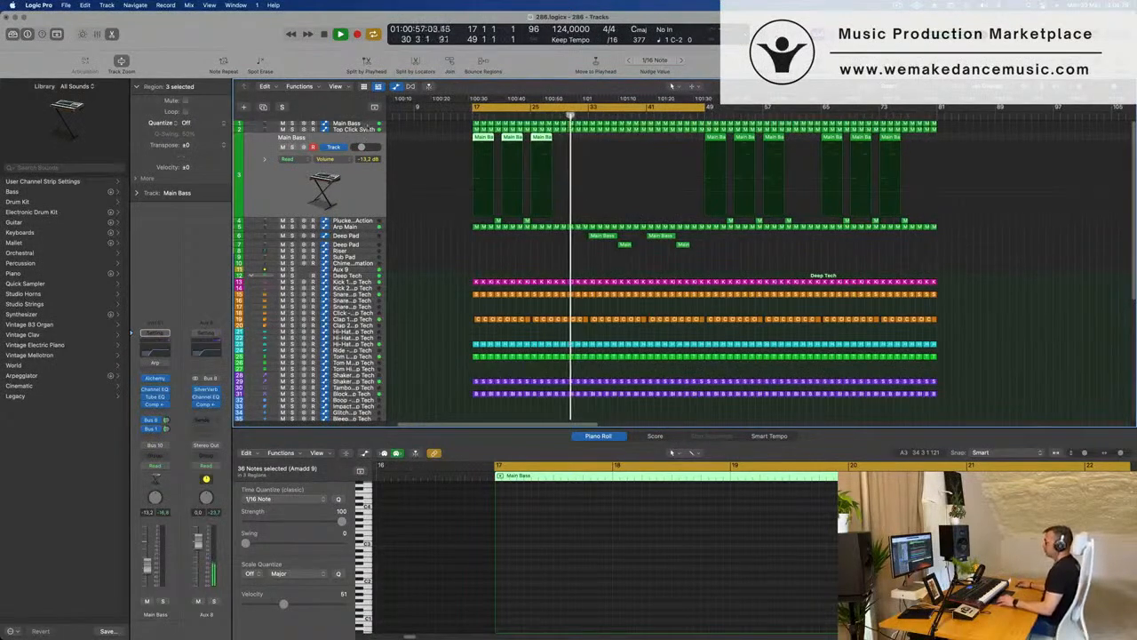
- Automate the first Main Bass track's Alchemy cutoff in Touch mode, rising from bar 33 to about 16% at bar 41 and falling back by bar 49
click(349, 123)
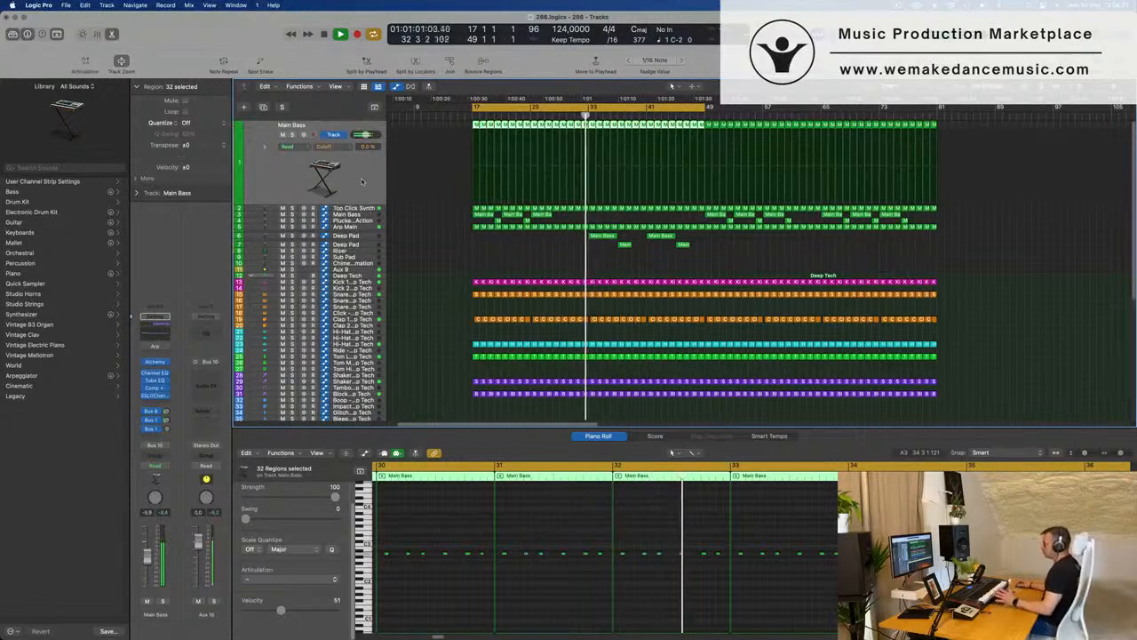
click(164, 467)
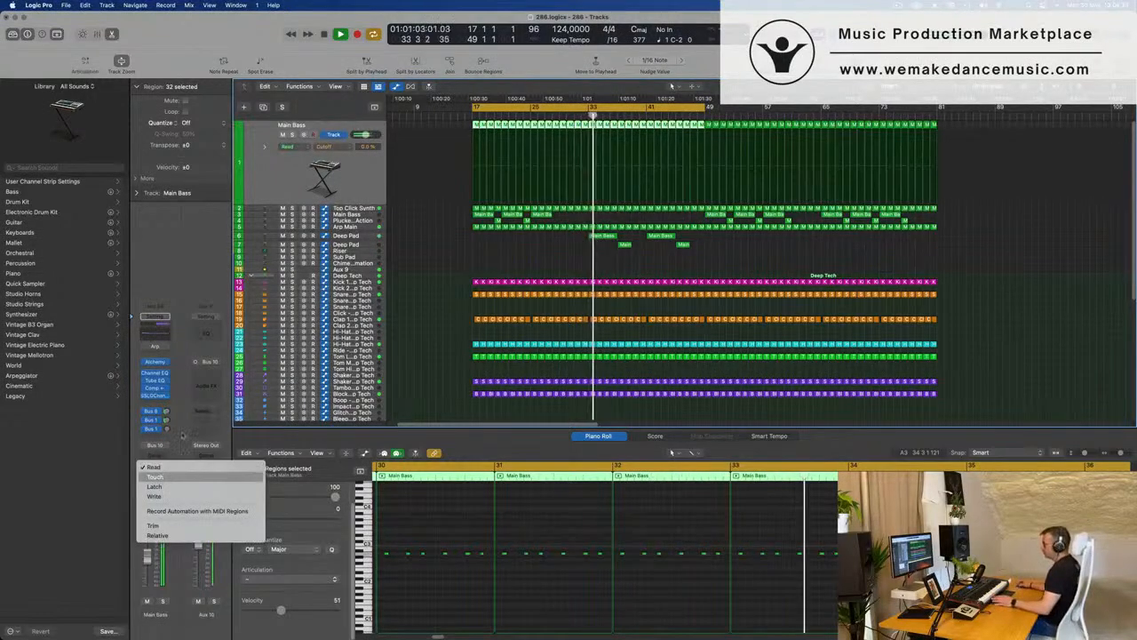
click(160, 480)
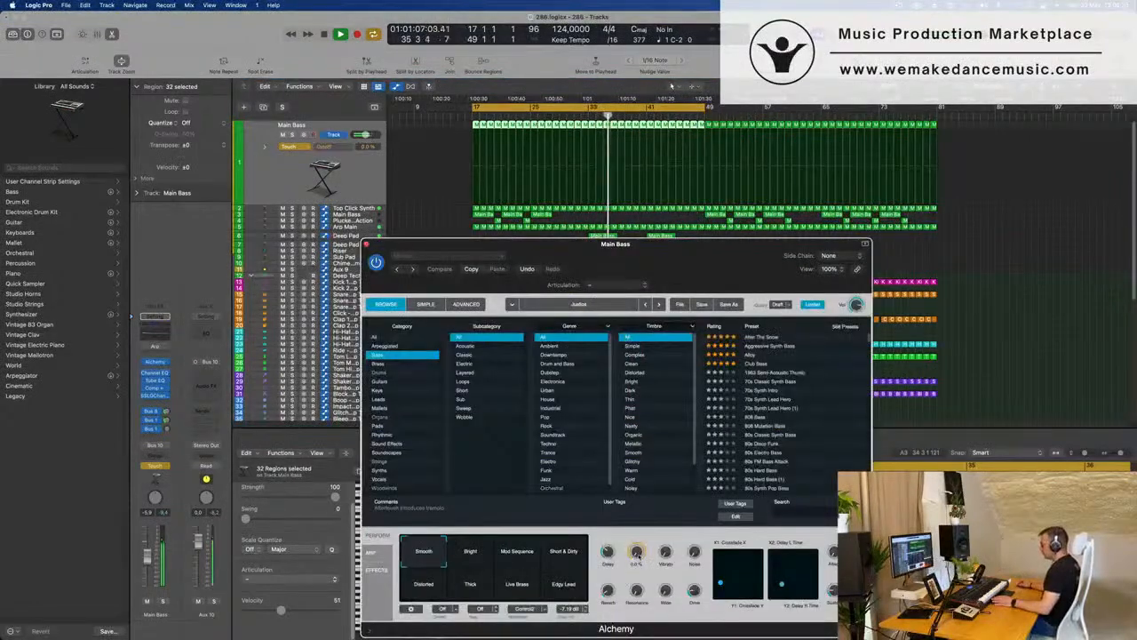
drag(640, 546, 647, 507)
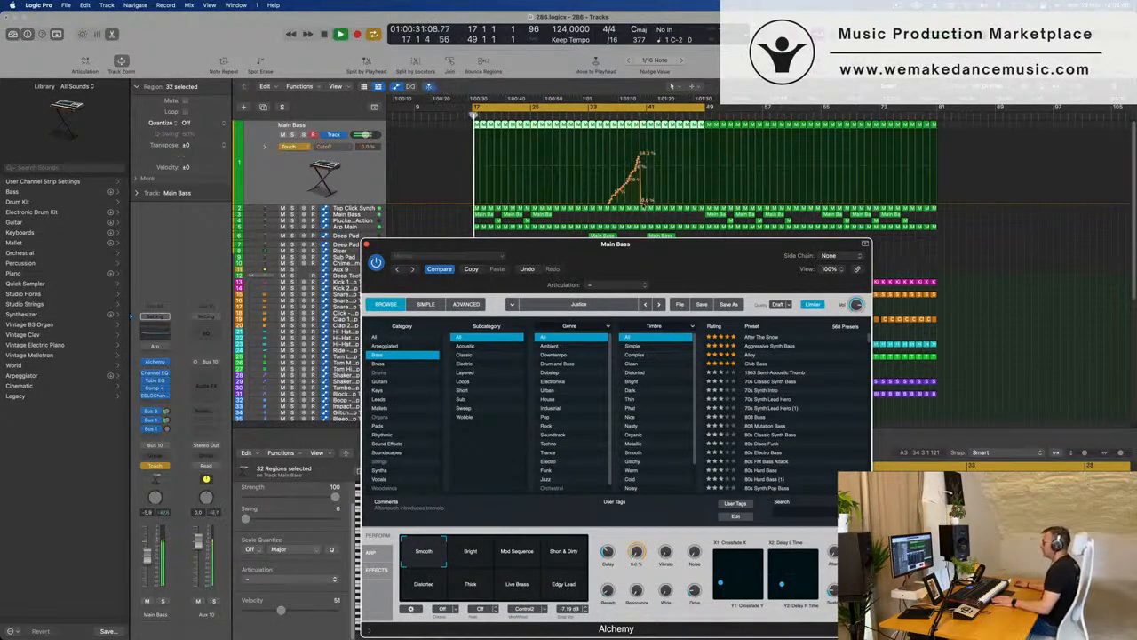
drag(642, 204, 711, 201)
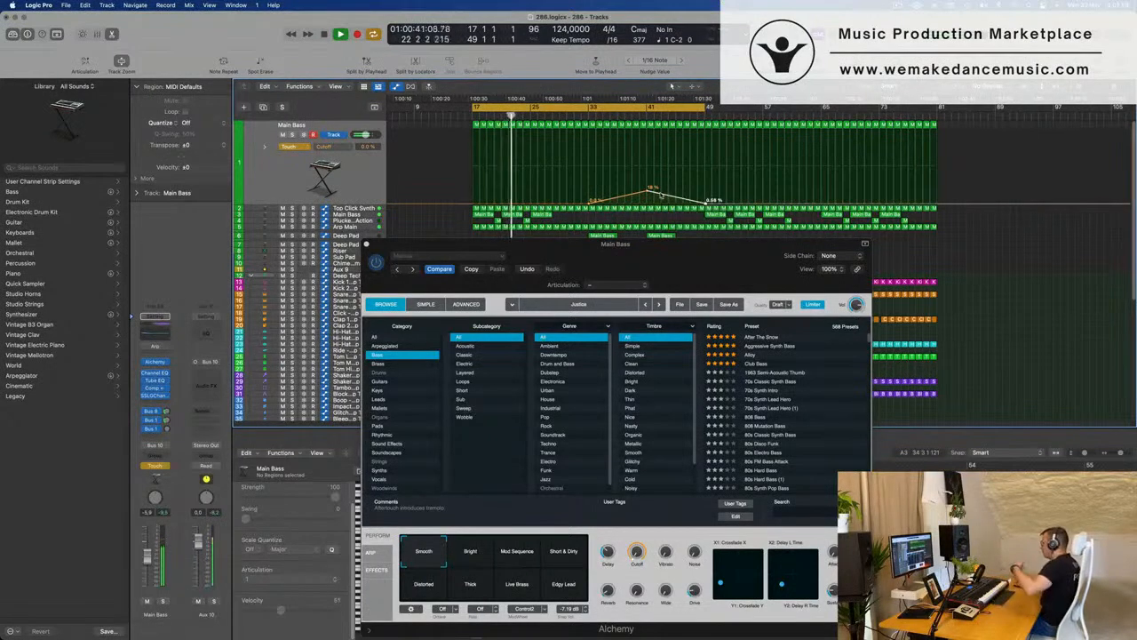
- Close Alchemy, return the Main Bass track's automation to Read and play through to bar 33 to check the cutoff curve
drag(557, 250, 522, 248)
click(330, 243)
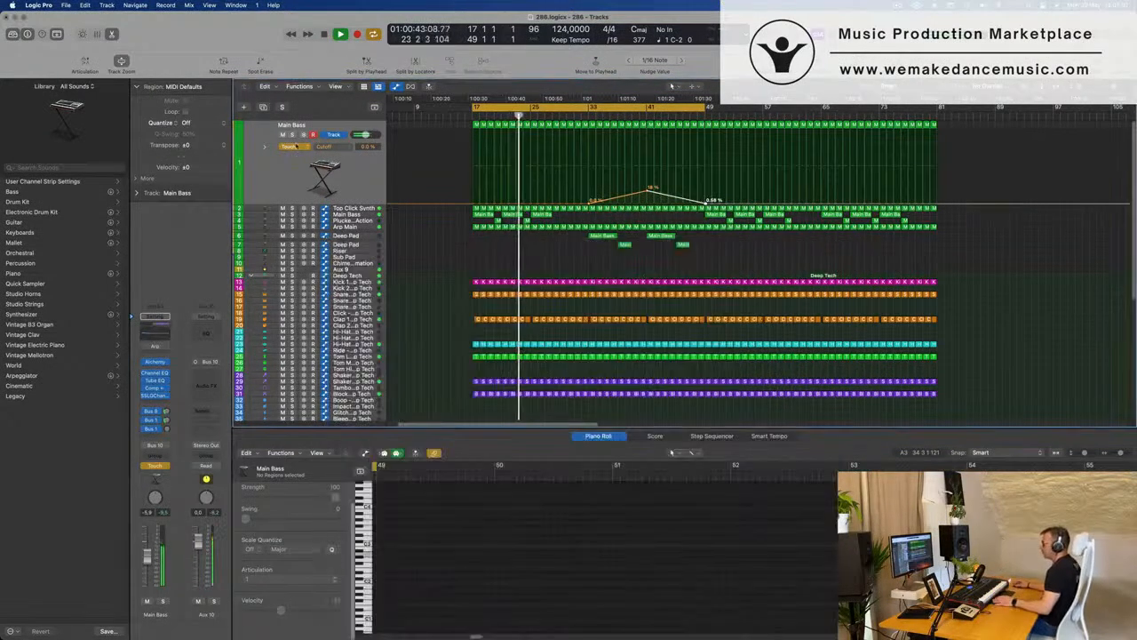
click(290, 145)
key(Return)
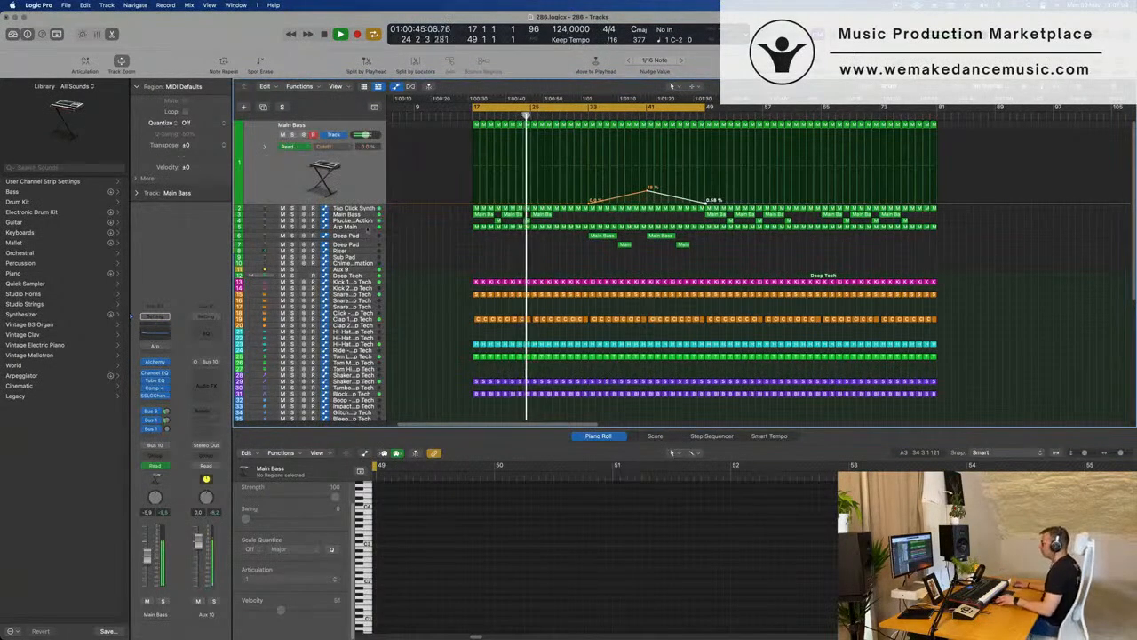
scroll(629, 262, left, 2)
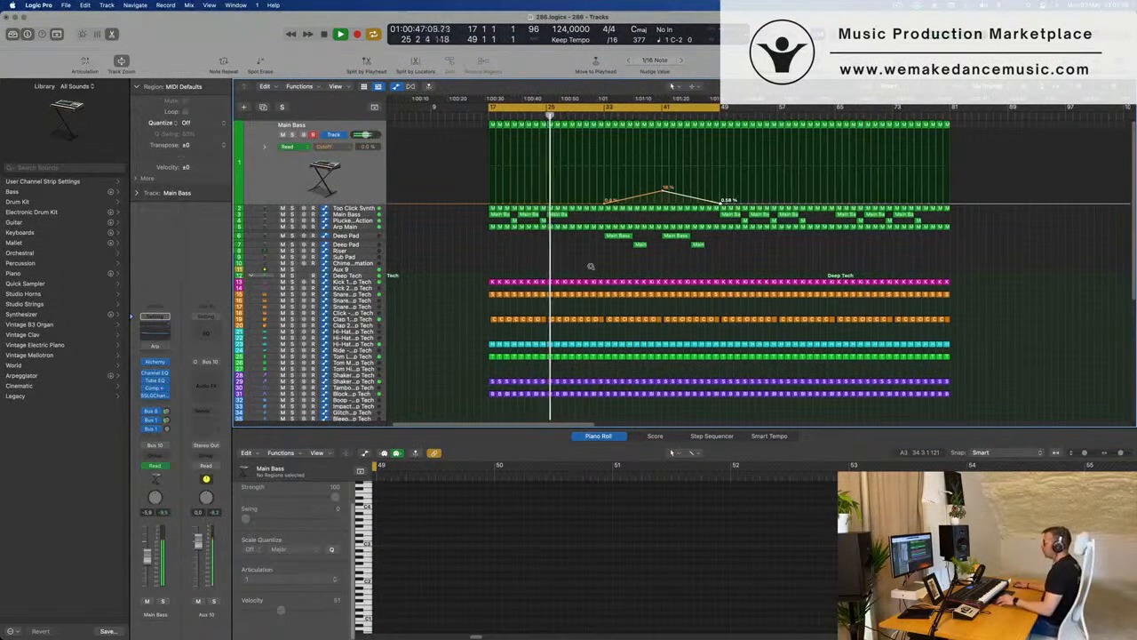
key(super+Left)
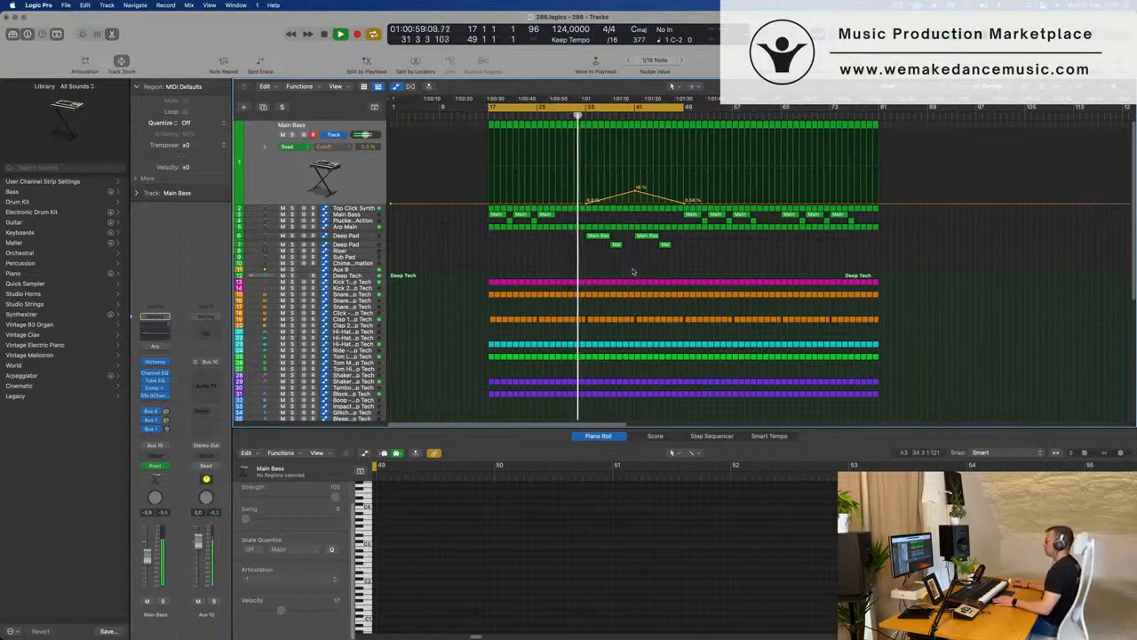
key(super+Right)
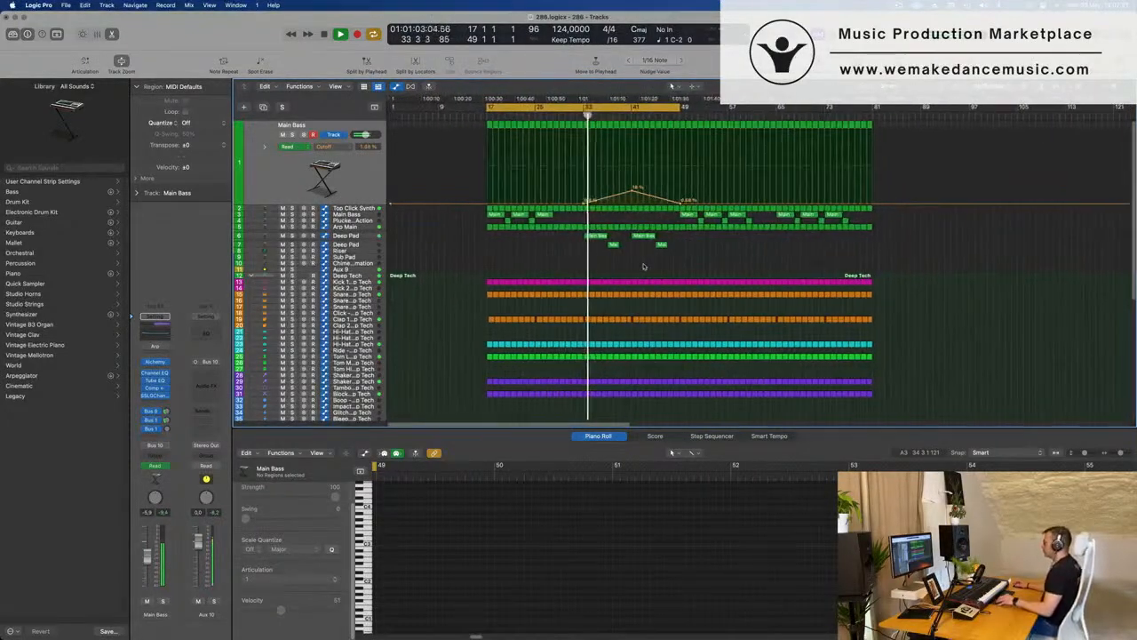
- Delete the crash region at bar 33 on the Roland TR-808 kit's crash track
key(super+Right)
scroll(576, 263, down, 5)
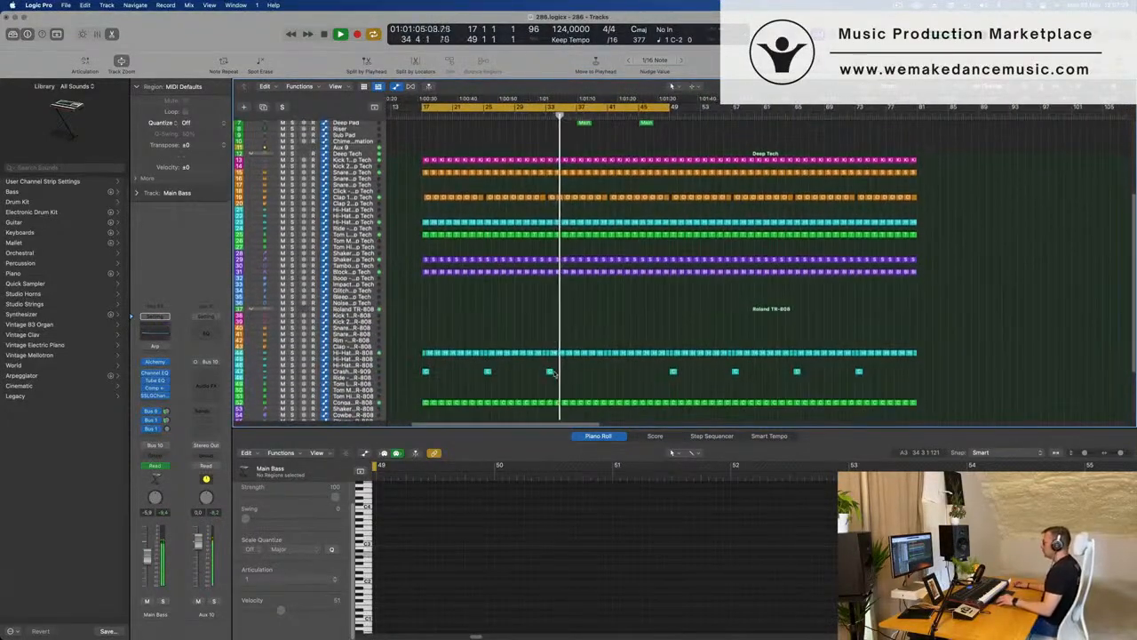
click(550, 371)
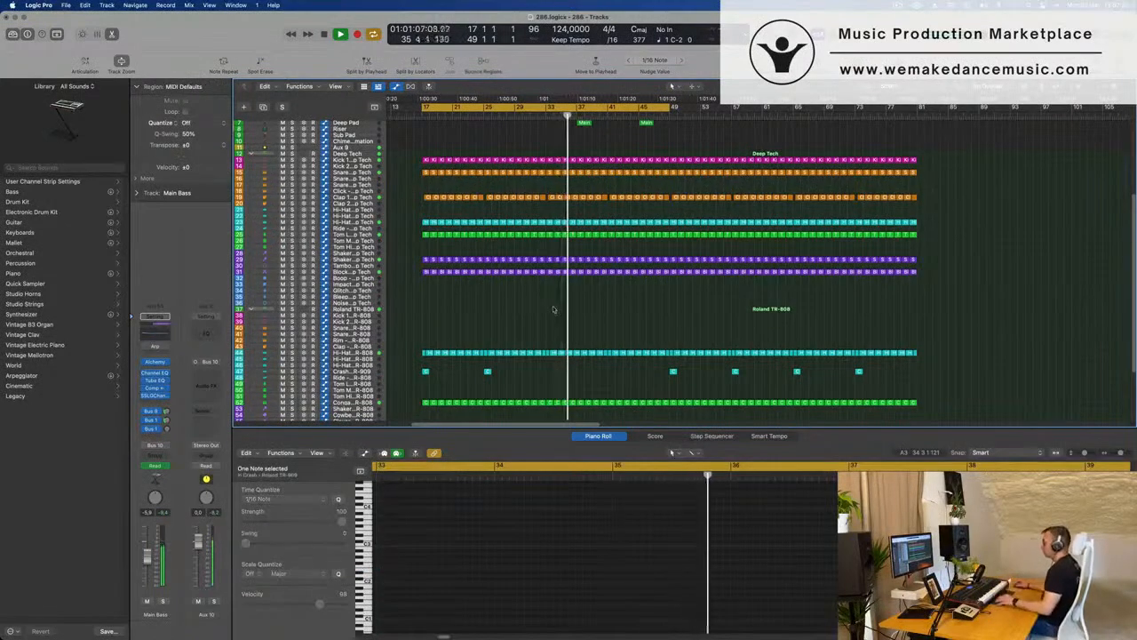
scroll(646, 267, up, 5)
scroll(646, 266, down, 10)
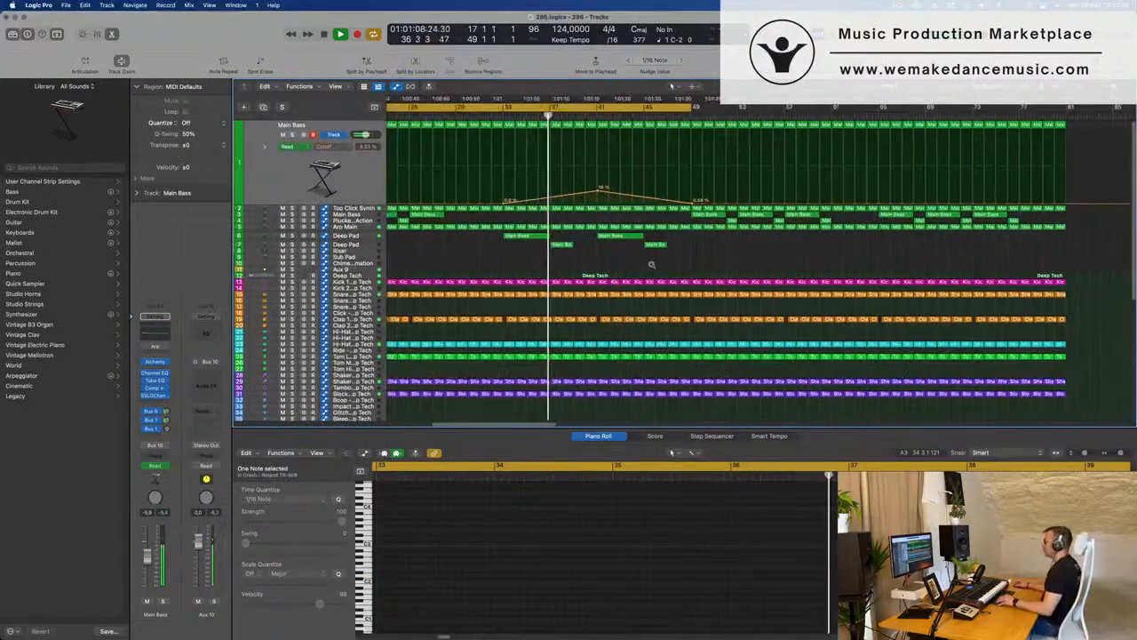
- Raise the first Main Bass track's cutoff automation peak at bar 41 to 22.4%
scroll(466, 236, up, 10)
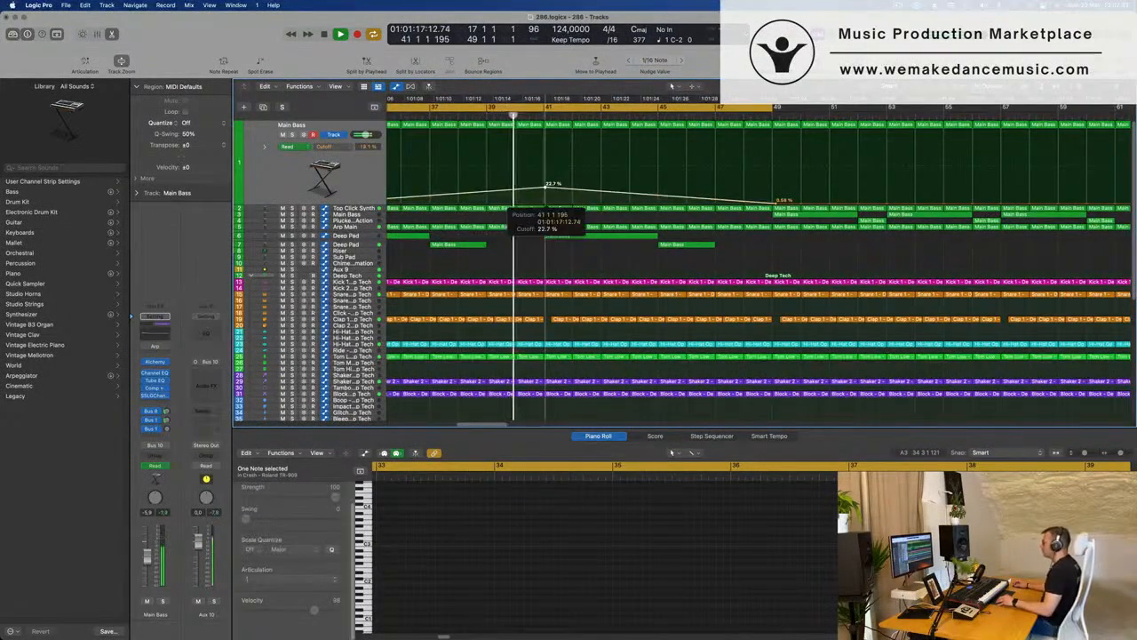
scroll(542, 189, down, 5)
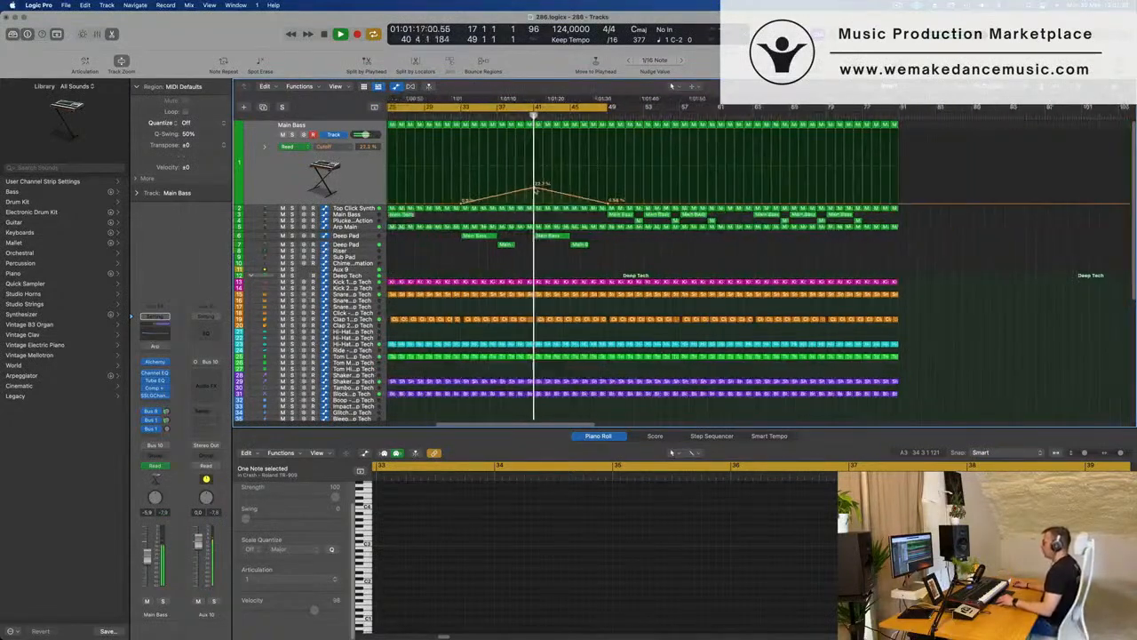
scroll(533, 189, up, 4)
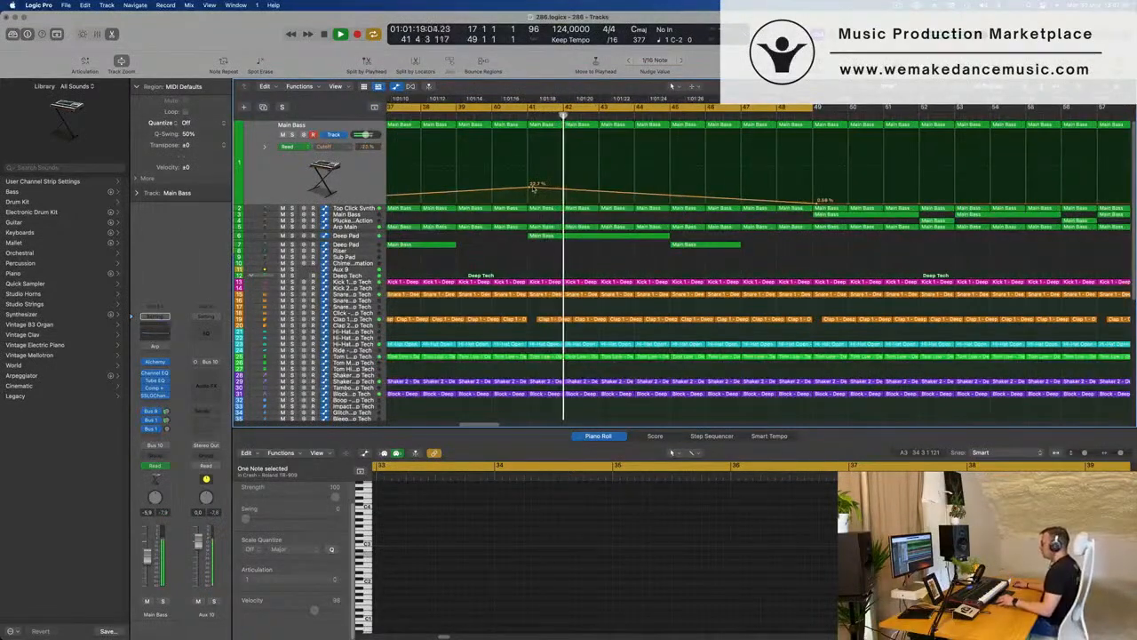
scroll(579, 194, down, 3)
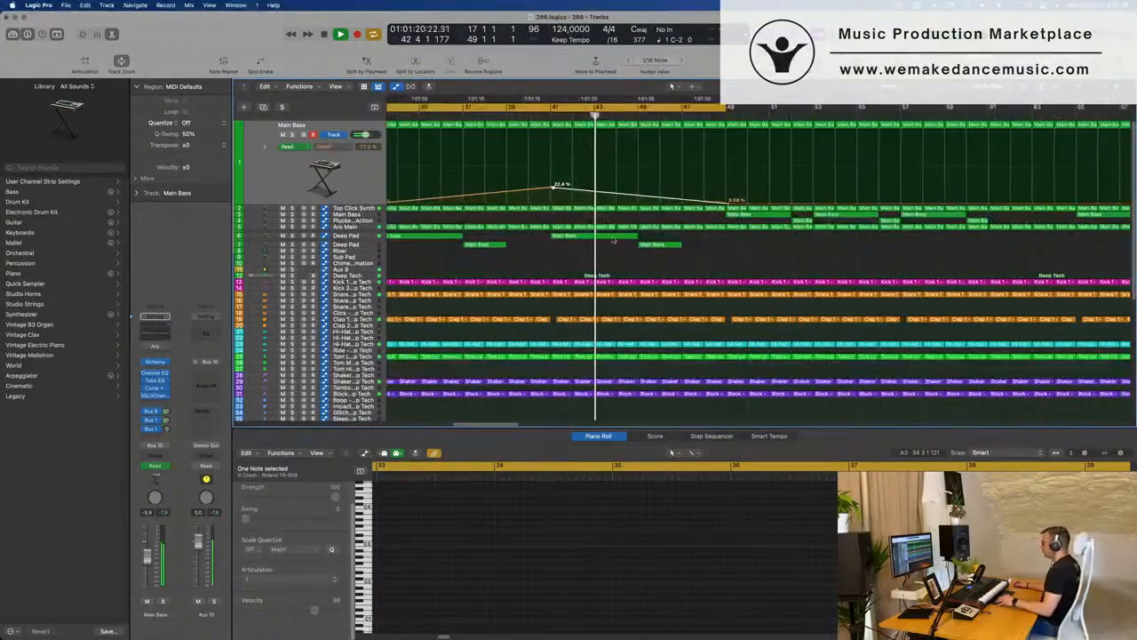
- Set the cycle range to run from bar 49 to bar 81
scroll(699, 175, down, 6)
scroll(593, 180, up, 1)
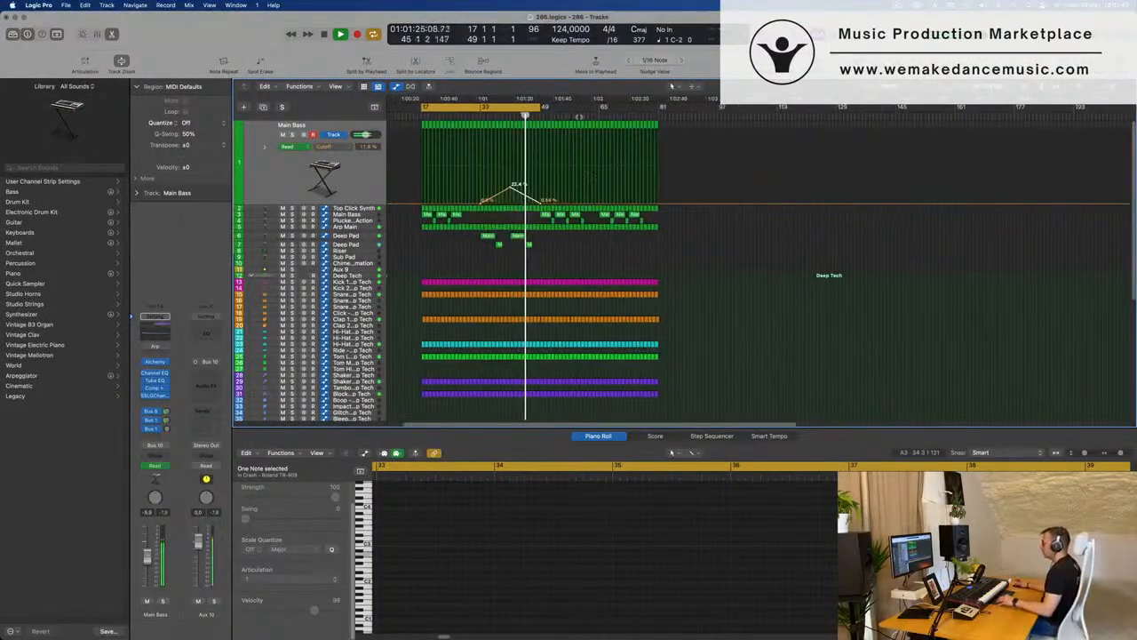
scroll(575, 173, up, 3)
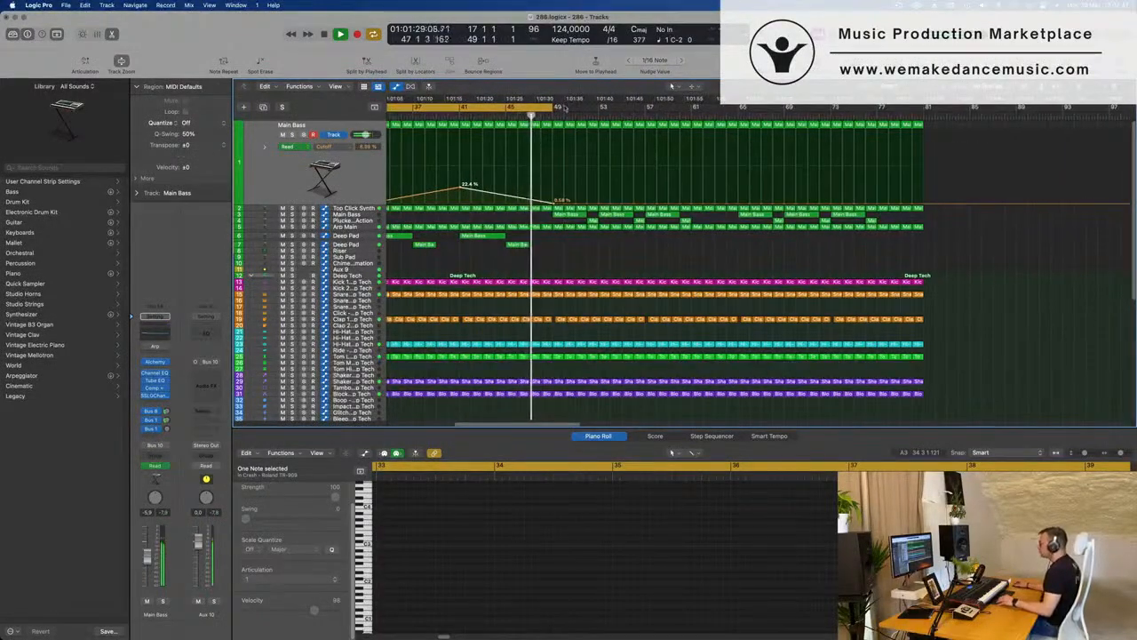
drag(579, 108, 940, 109)
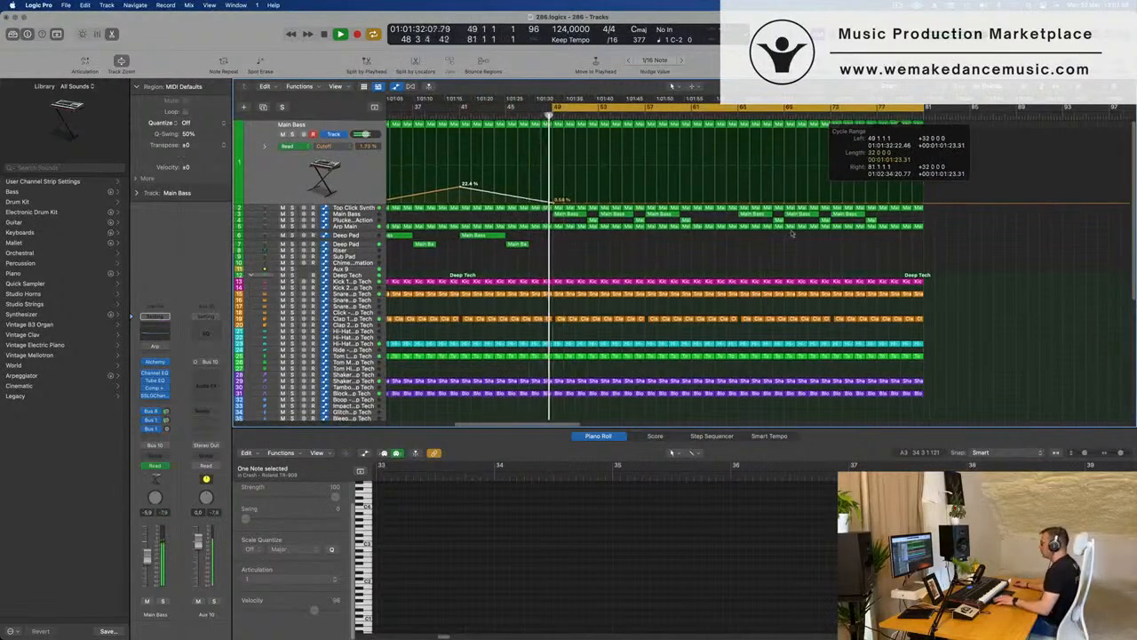
- Delete all Deep Tech drum regions between bars 49 and 57
click(550, 265)
drag(556, 274, 637, 409)
key(Delete)
scroll(593, 306, down, 5)
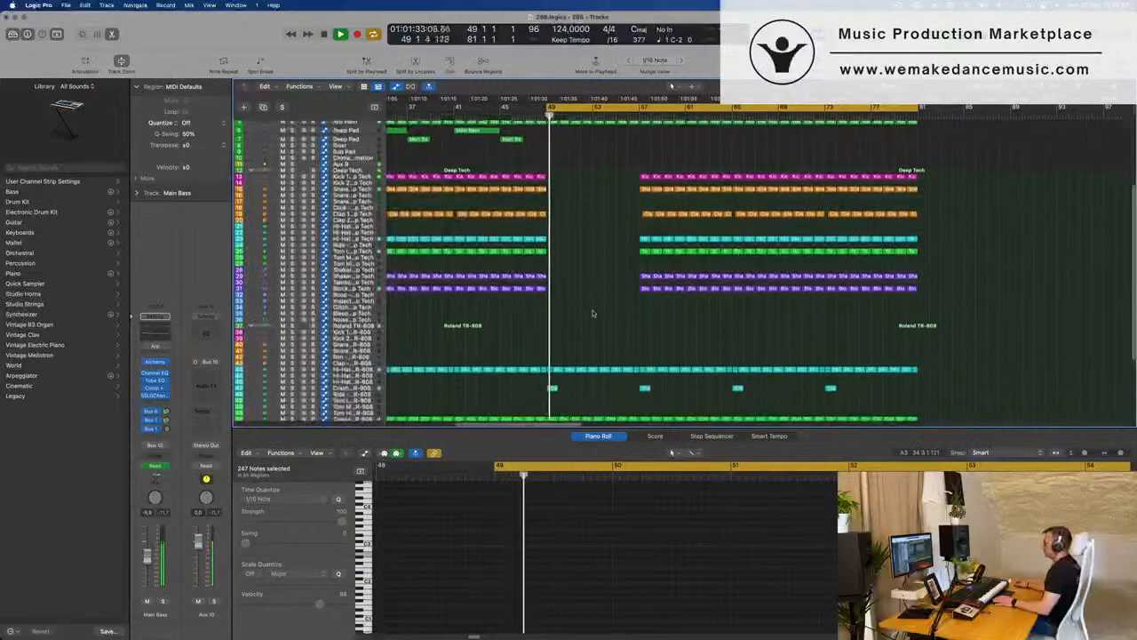
- Delete the Roland TR-808 closed hi-hat and conga regions from bar 49 to 57, keeping the crash, and restart playback
drag(554, 336, 633, 354)
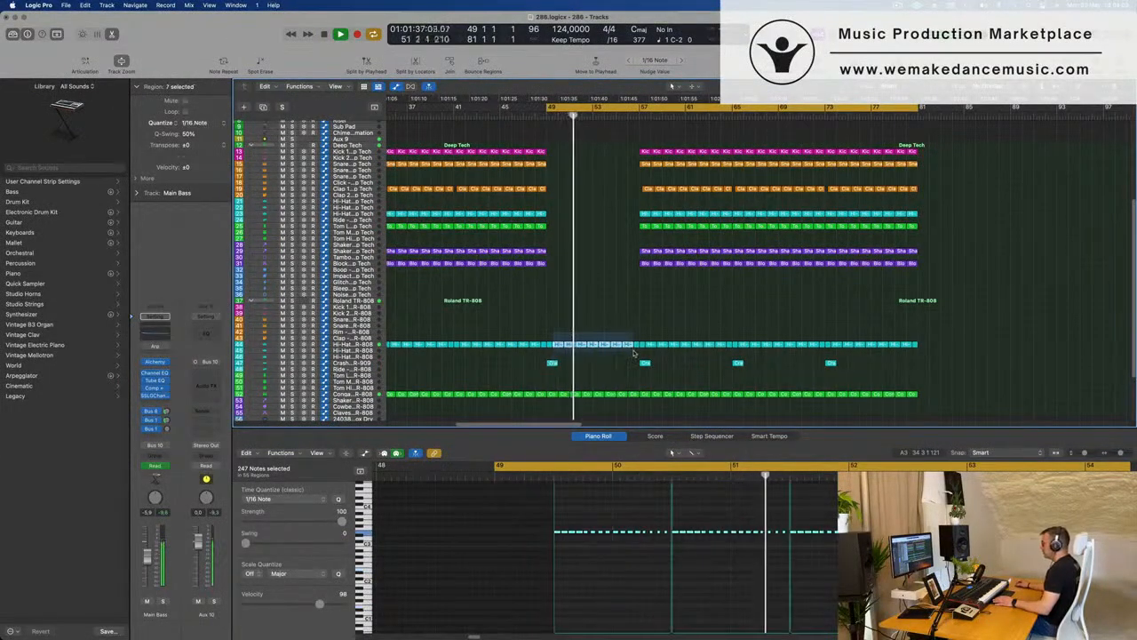
key(Delete)
key(Delete)
key(space)
scroll(569, 329, up, 2)
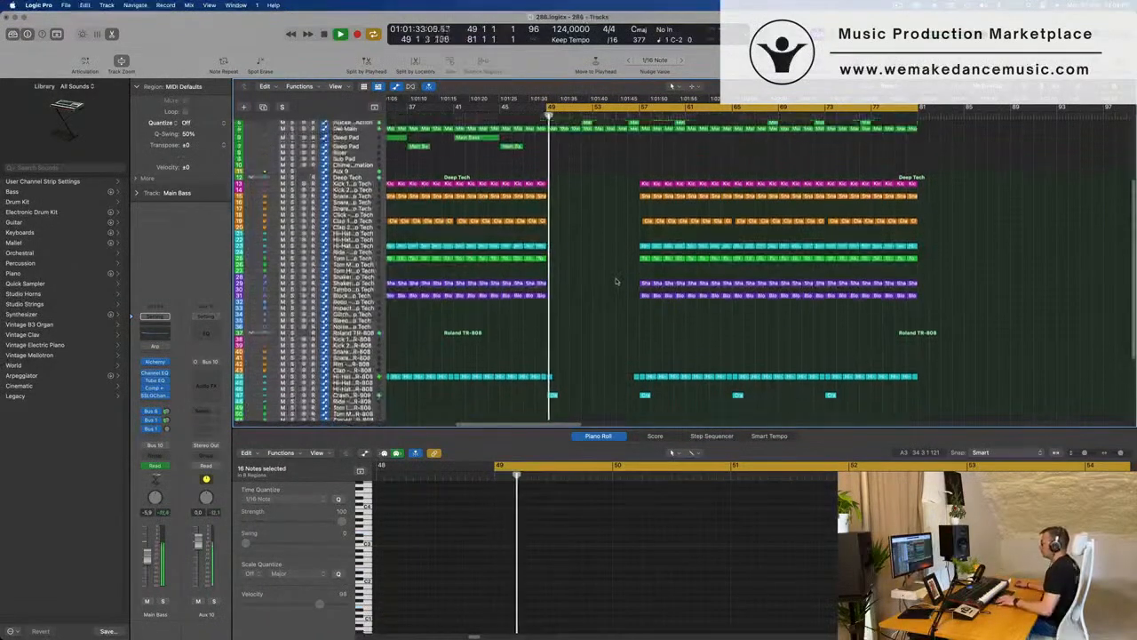
click(550, 349)
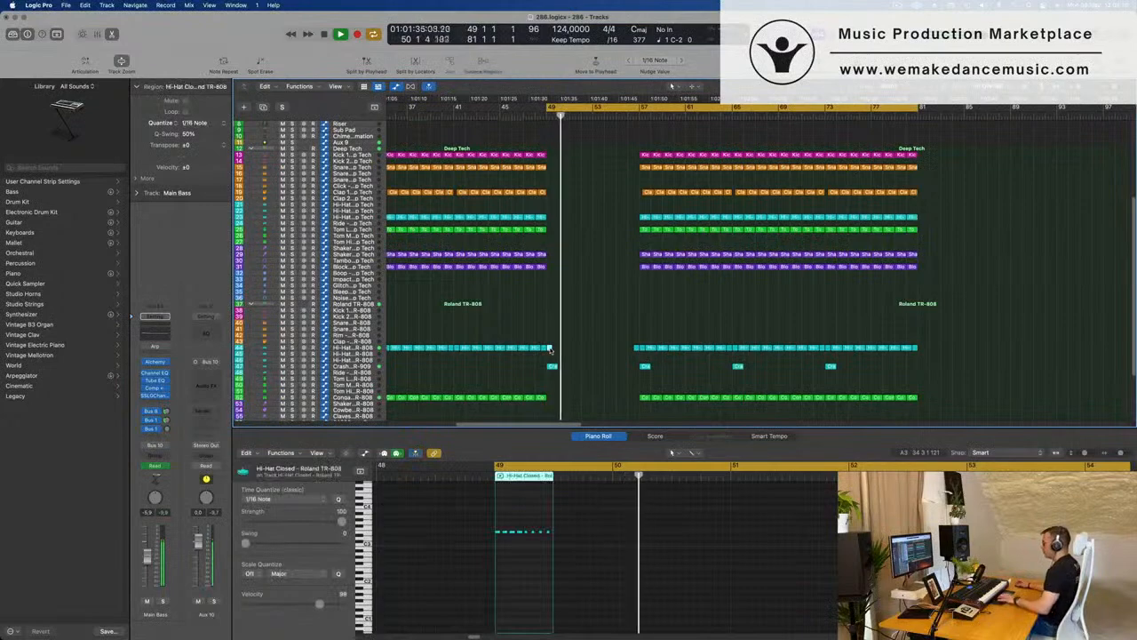
key(Delete)
key(space)
key(space)
- Delete the first Main Bass track's regions from bar 49 to 57
scroll(622, 267, up, 8)
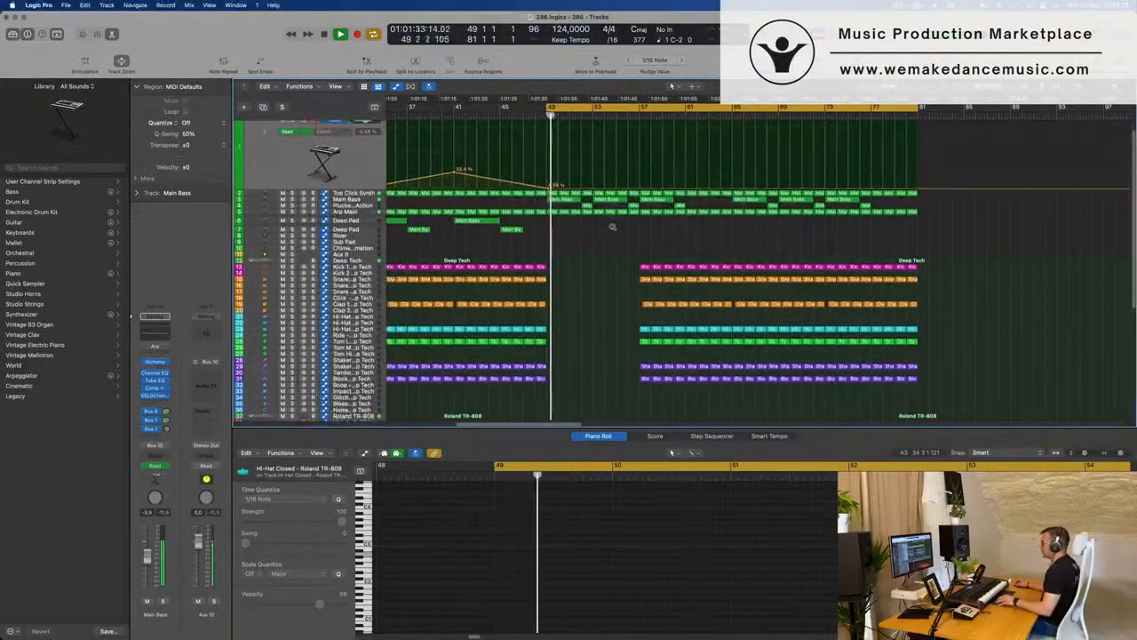
scroll(607, 231, up, 5)
scroll(606, 231, down, 5)
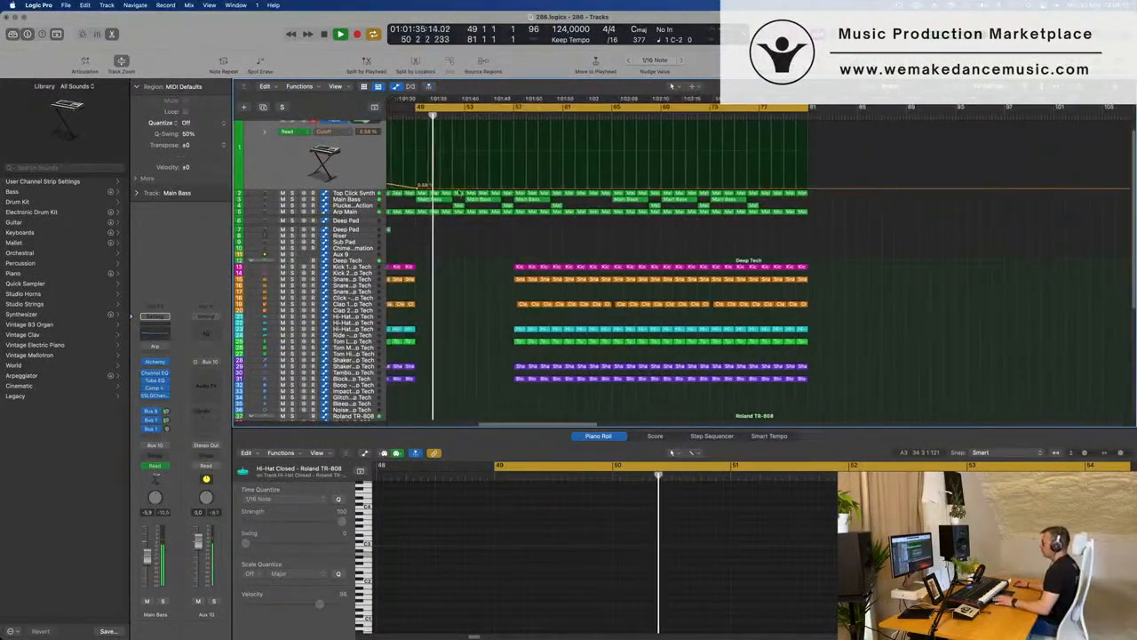
scroll(471, 151, left, 5)
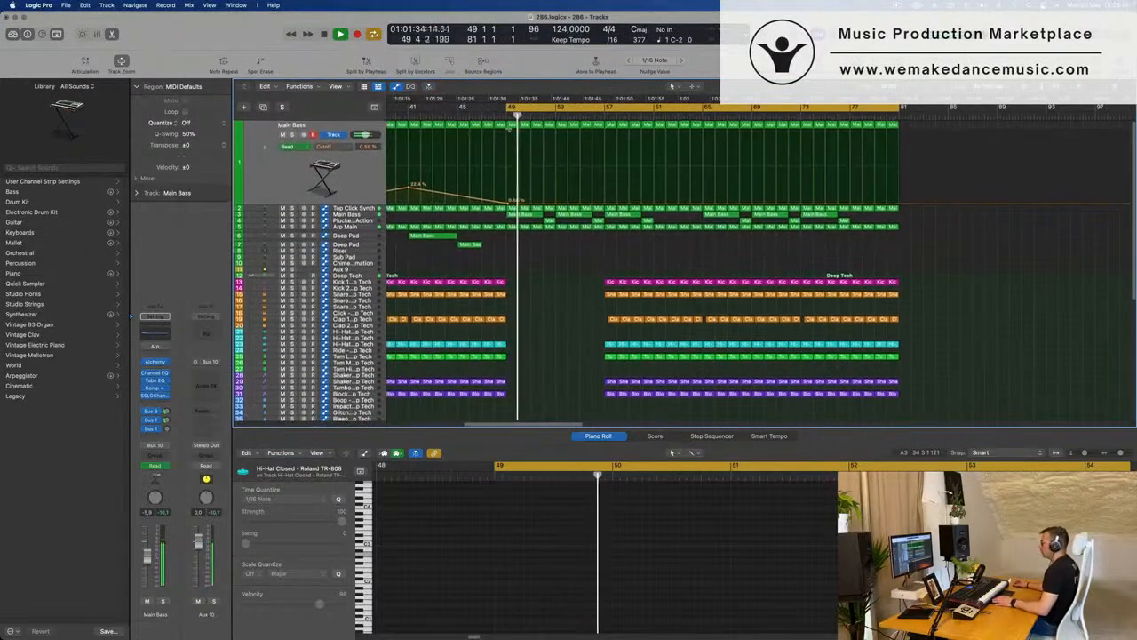
click(512, 125)
key(Delete)
key(super+z)
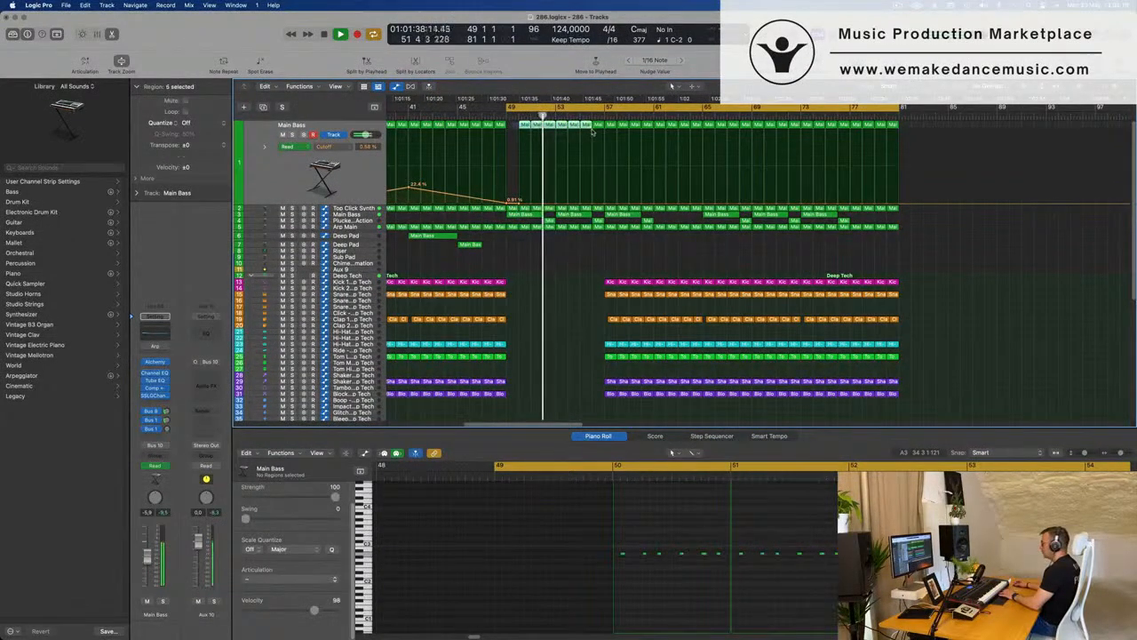
key(Delete)
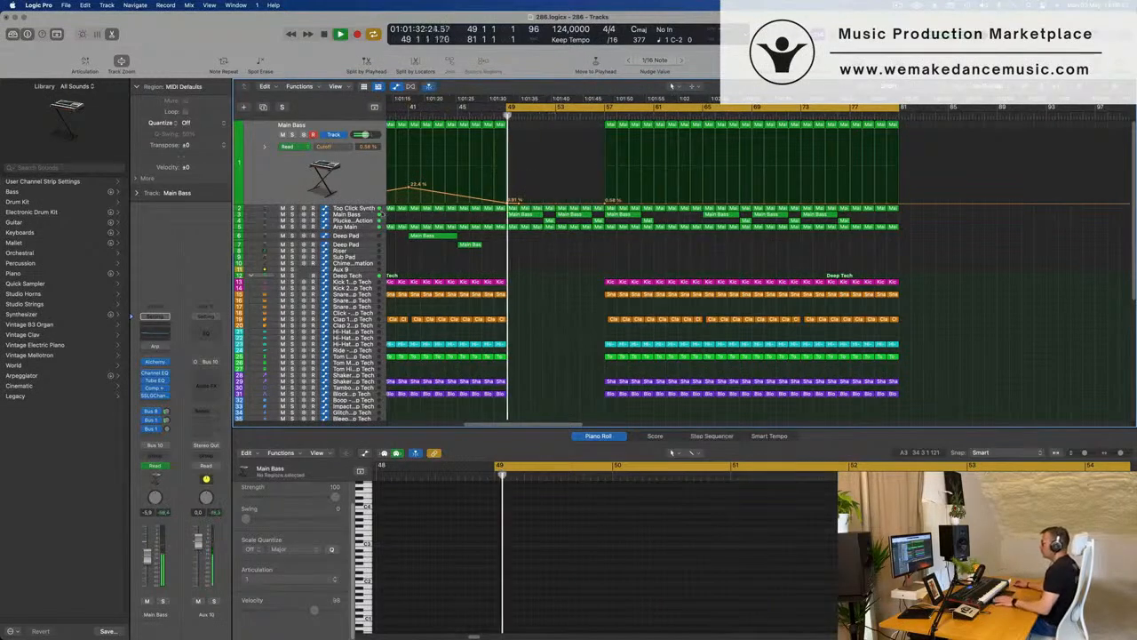
- Delete the Top Click Synth regions from bar 49 to 57 and listen to the thinned-out section
click(361, 207)
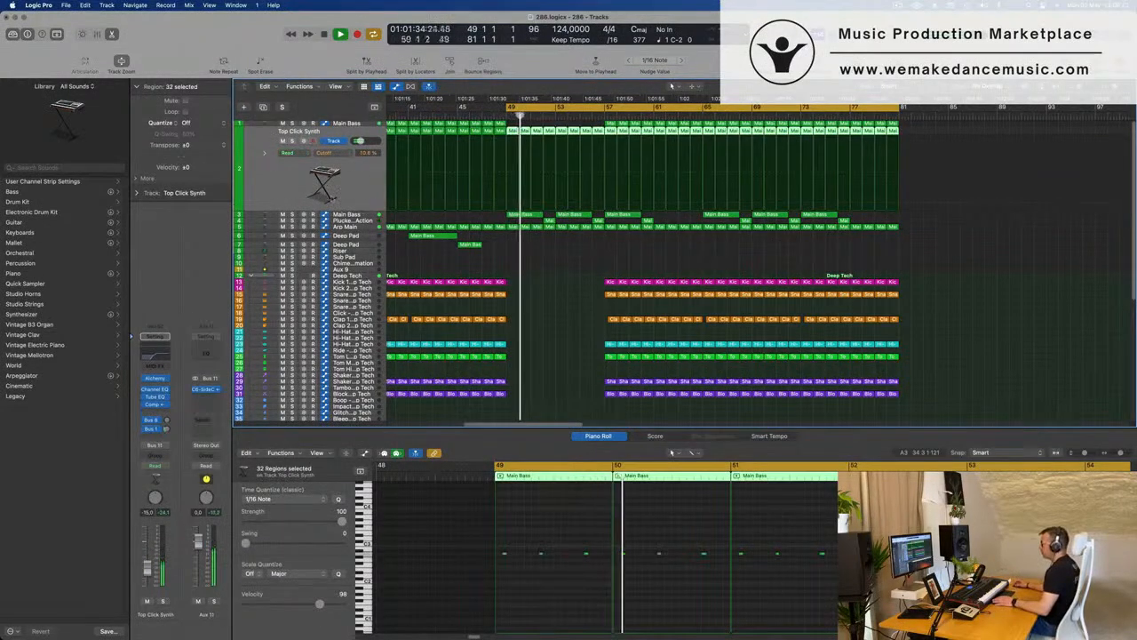
drag(513, 128, 606, 137)
key(Delete)
scroll(543, 260, left, 2)
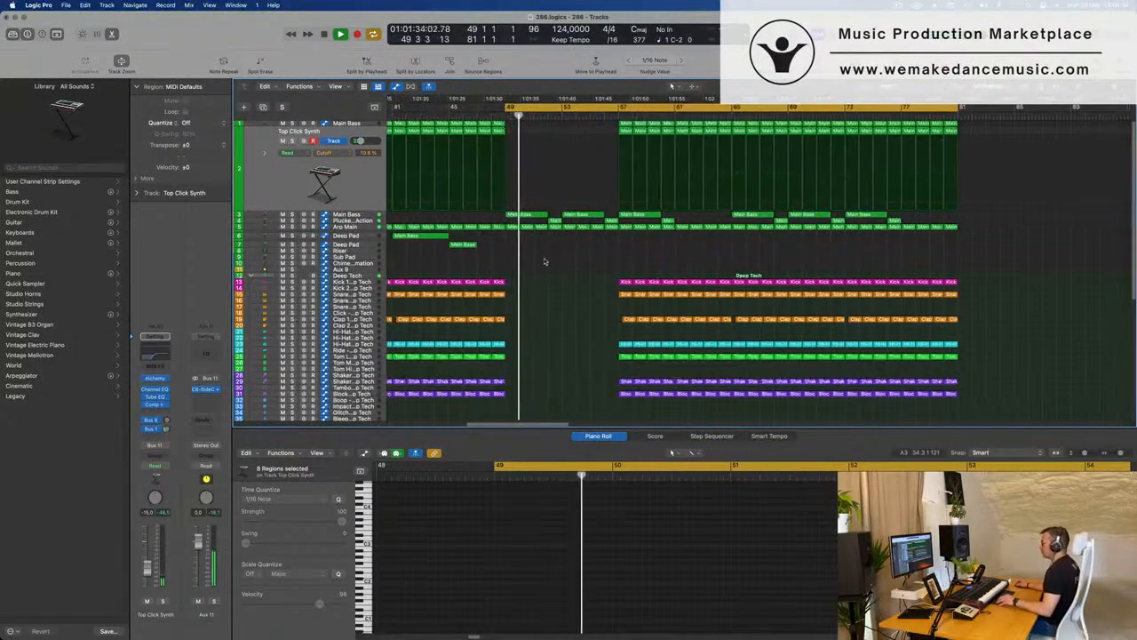
scroll(551, 259, up, 1)
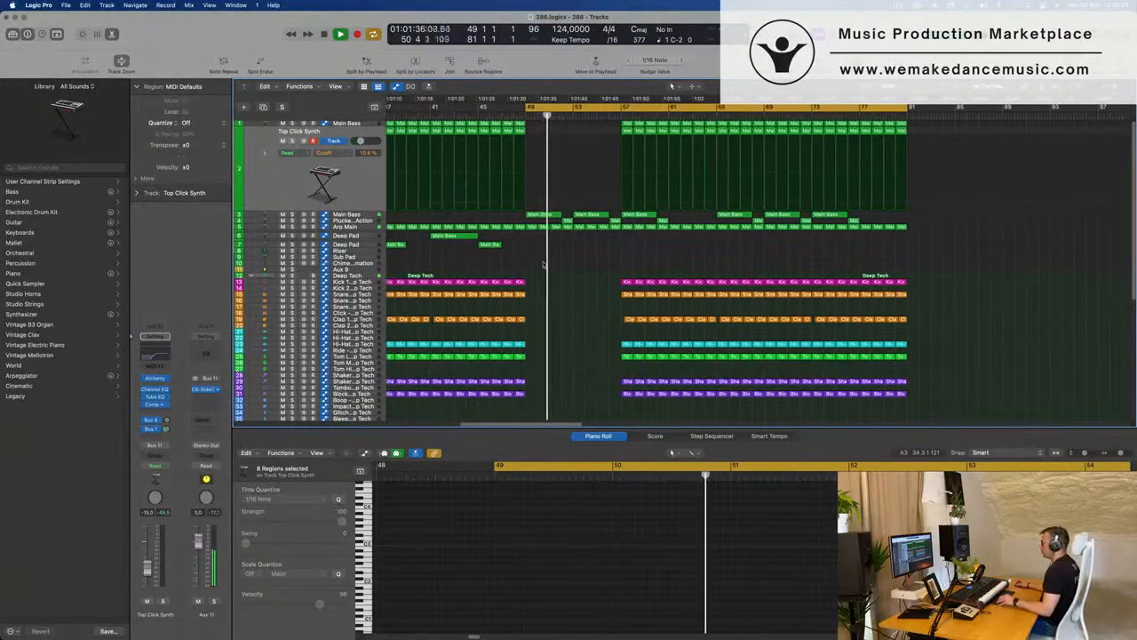
scroll(570, 263, up, 1)
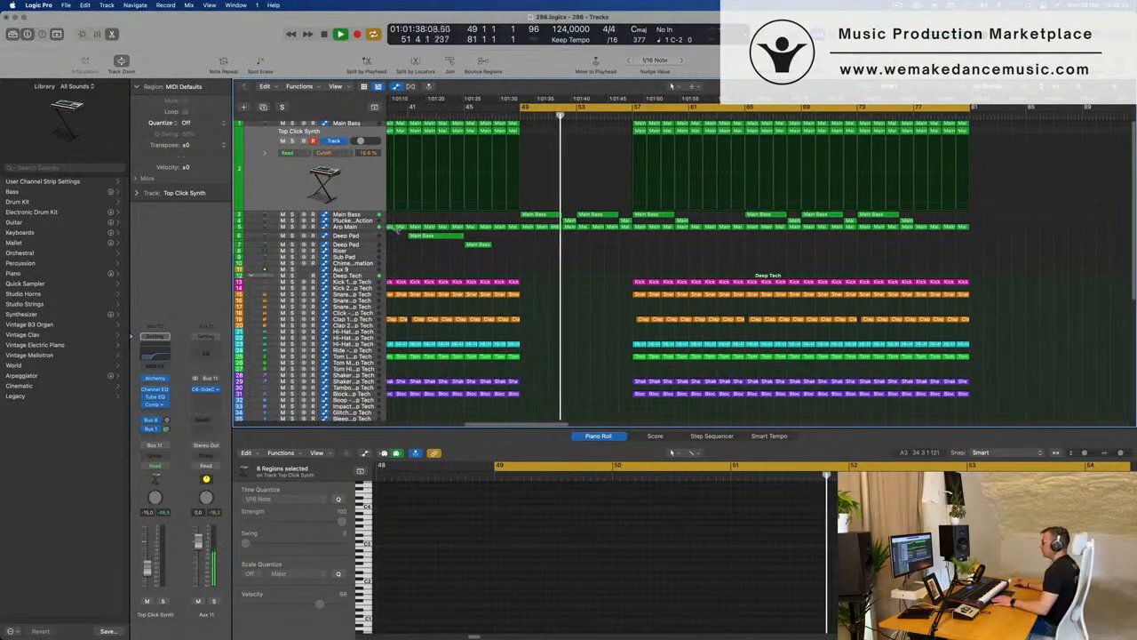
- Replace Arp Main's sawtooth high-cut automation over bars 49–57 with one steady rise from below 100 Hz to 940 Hz
click(361, 229)
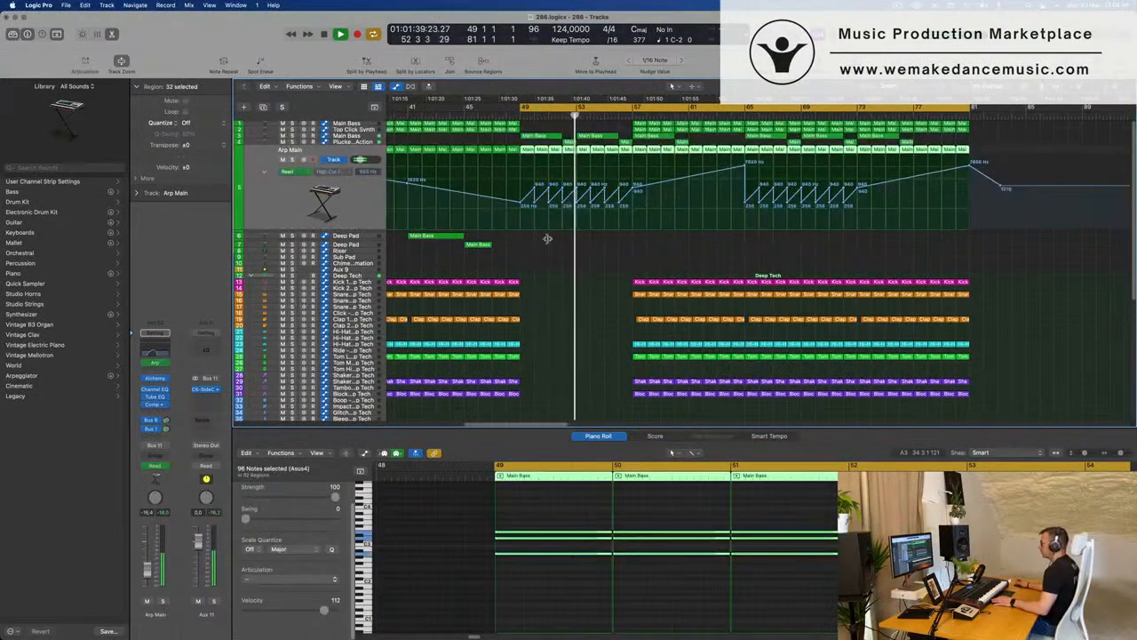
mouse_move(619, 203)
mouse_down()
mouse_move(528, 203)
mouse_move(526, 224)
mouse_up()
key(shift+space)
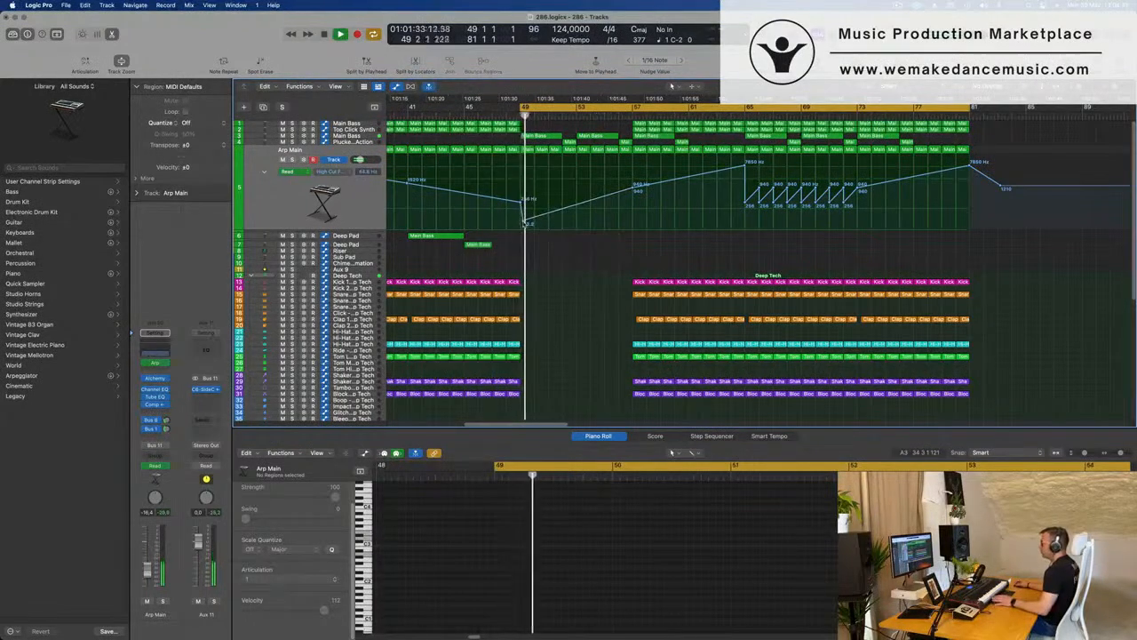
drag(526, 218, 521, 220)
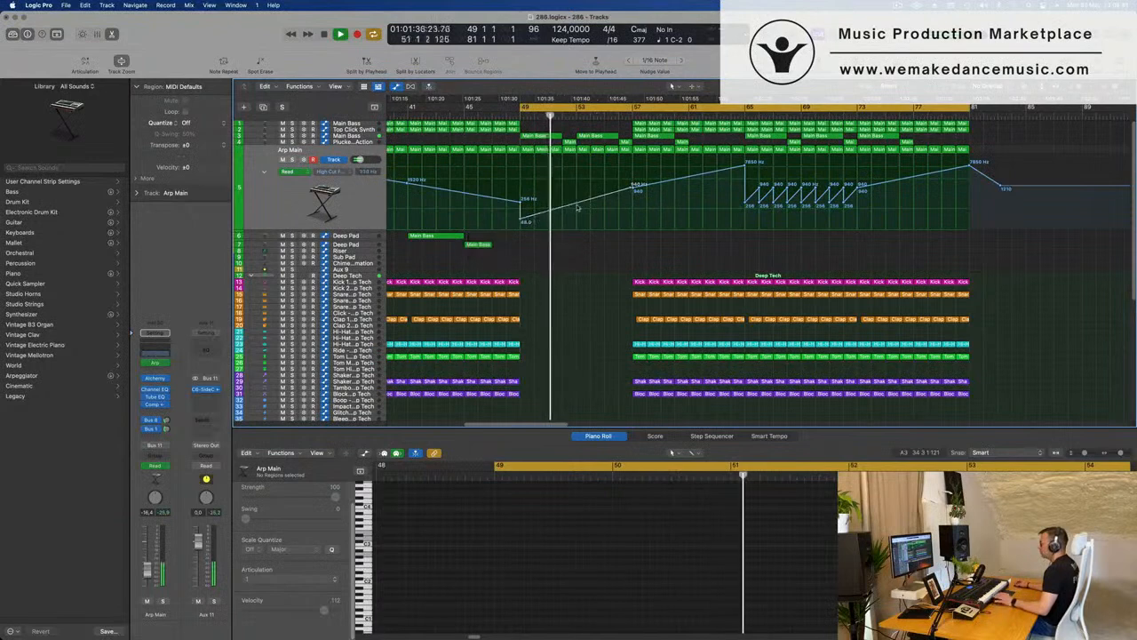
click(631, 191)
drag(630, 191, 631, 191)
- Delete the Deep Tech and Roland TR-808 drum regions from bar 57 to 61, leaving only the Kick 1 part playing
scroll(648, 294, down, 2)
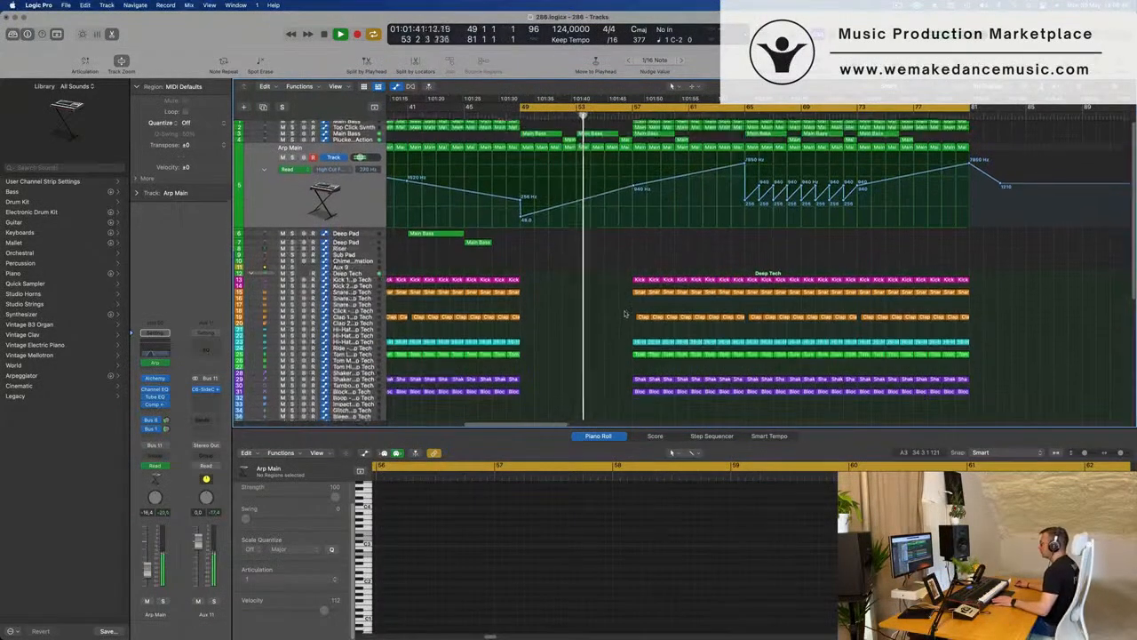
drag(660, 374, 685, 393)
key(Delete)
scroll(680, 391, down, 5)
drag(625, 334, 681, 404)
key(Delete)
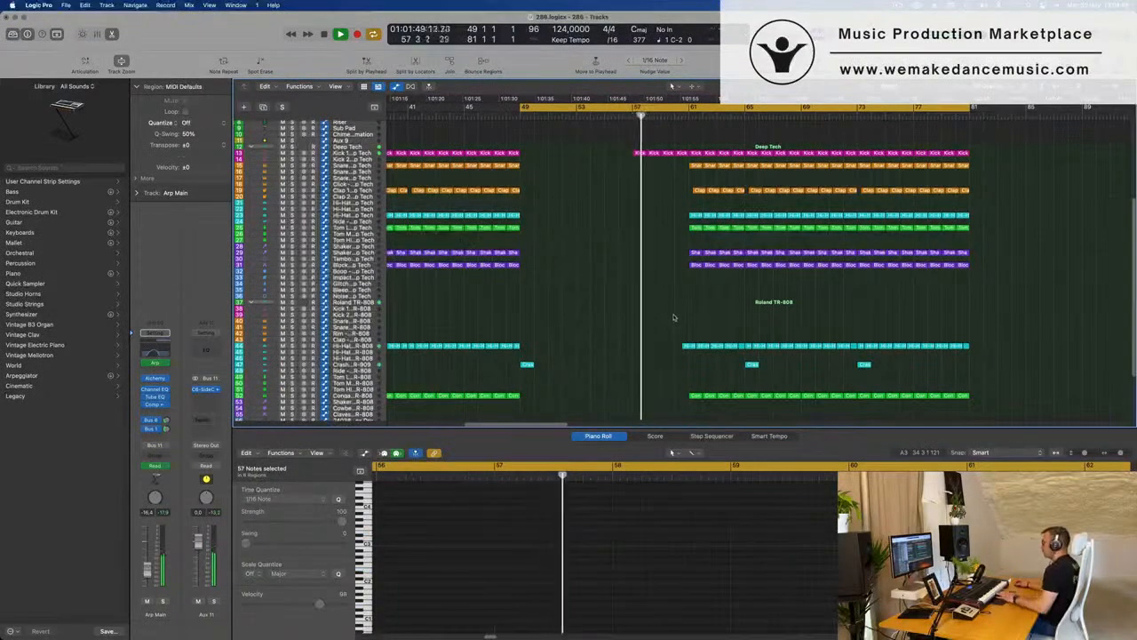
- Play the arrangement from bar 49 and examine how the breakdown, Arp Main filter rise and returning drums fit together
scroll(674, 317, up, 4)
scroll(672, 262, up, 1)
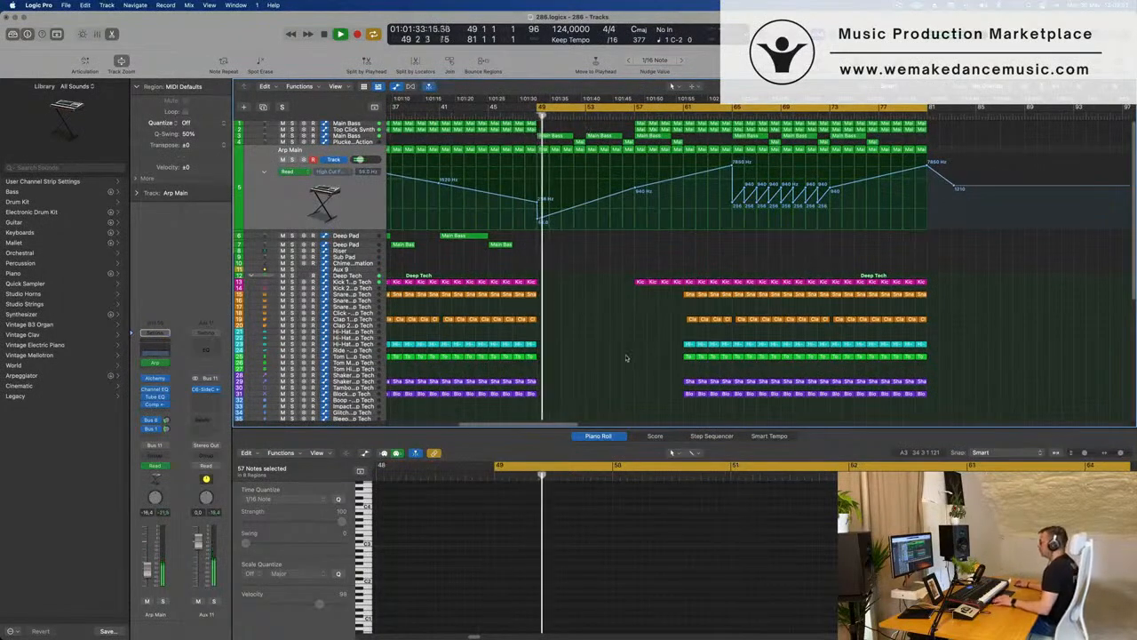
scroll(623, 356, down, 1)
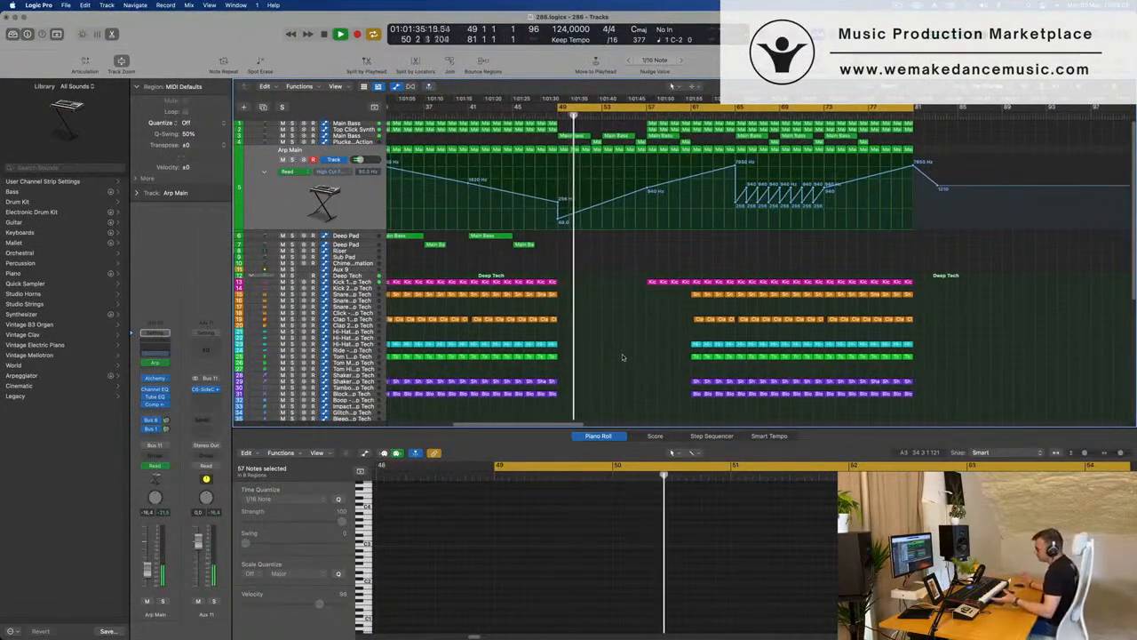
scroll(621, 359, down, 2)
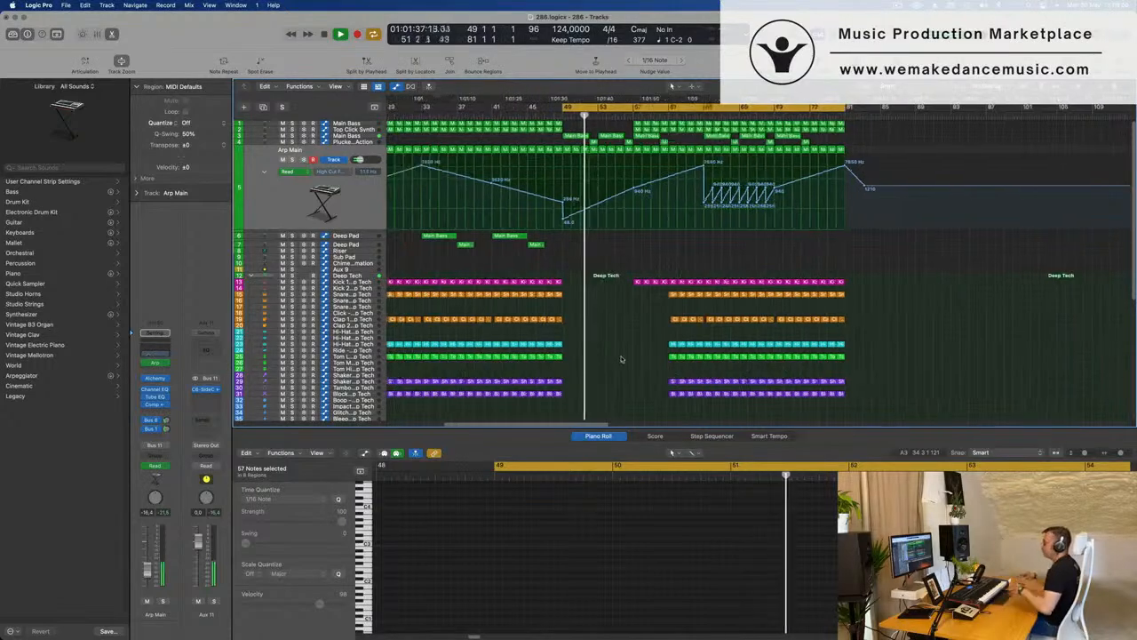
scroll(619, 359, down, 3)
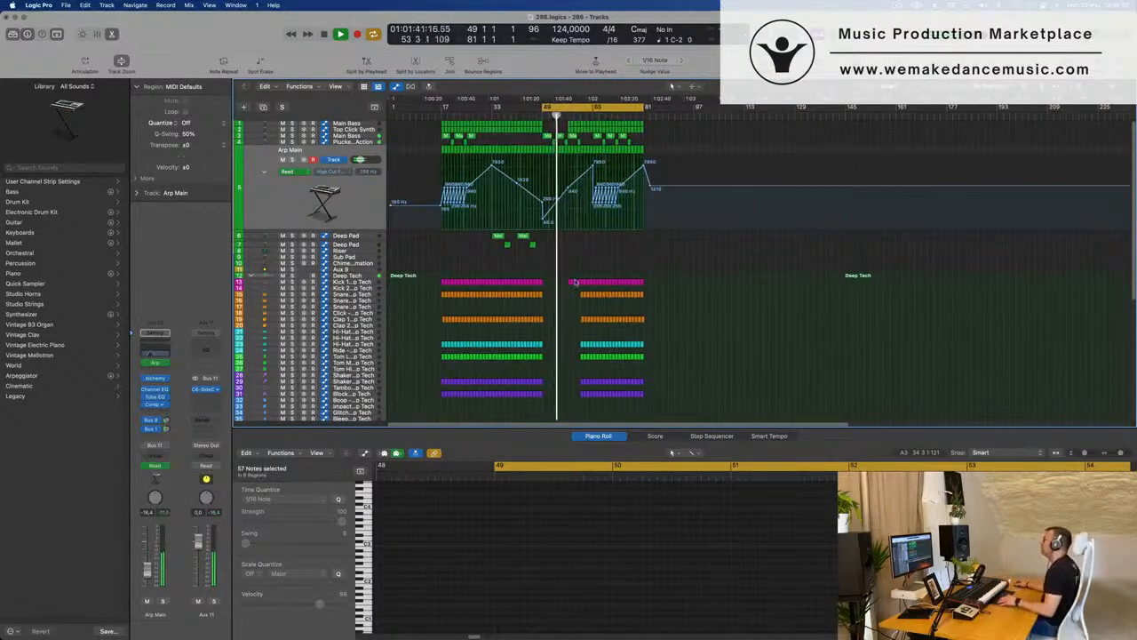
scroll(574, 277, up, 4)
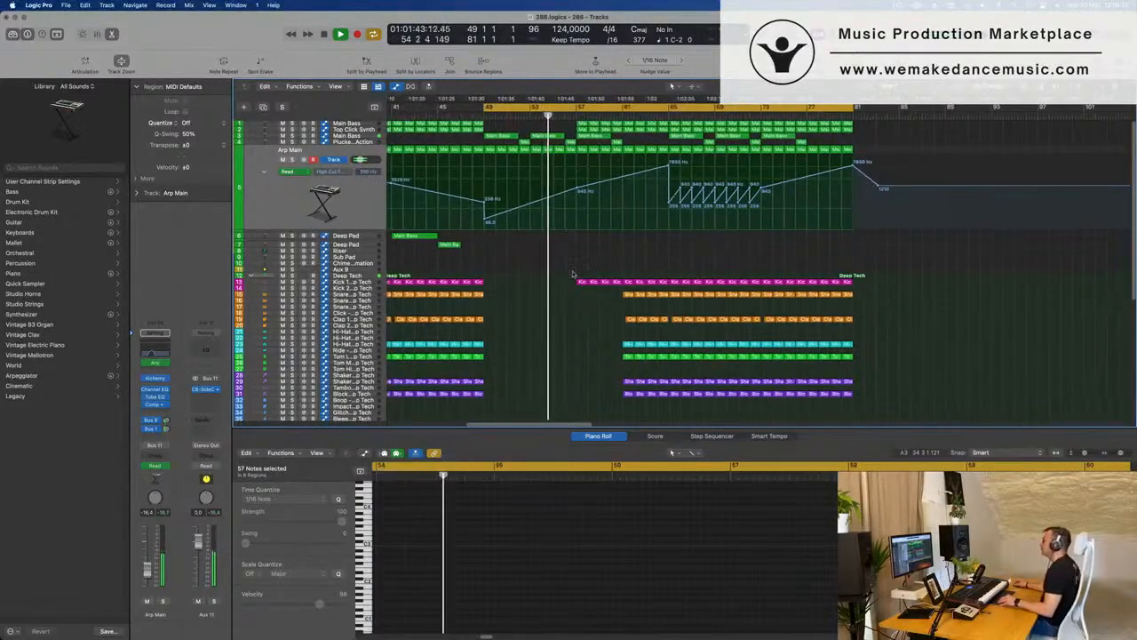
scroll(572, 275, down, 1)
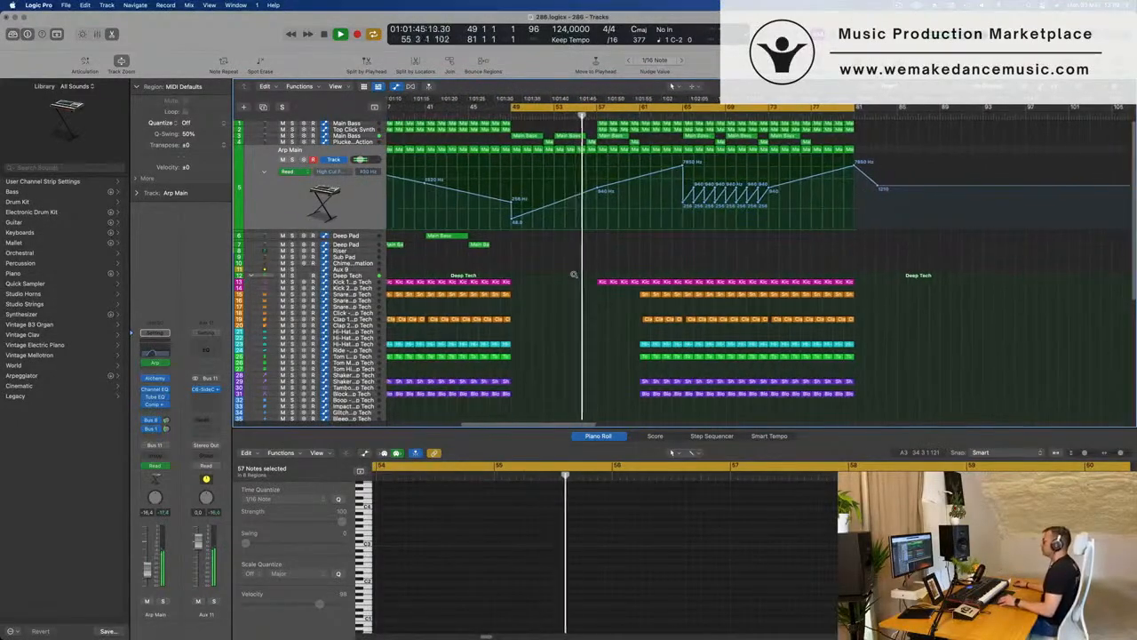
scroll(576, 277, down, 1)
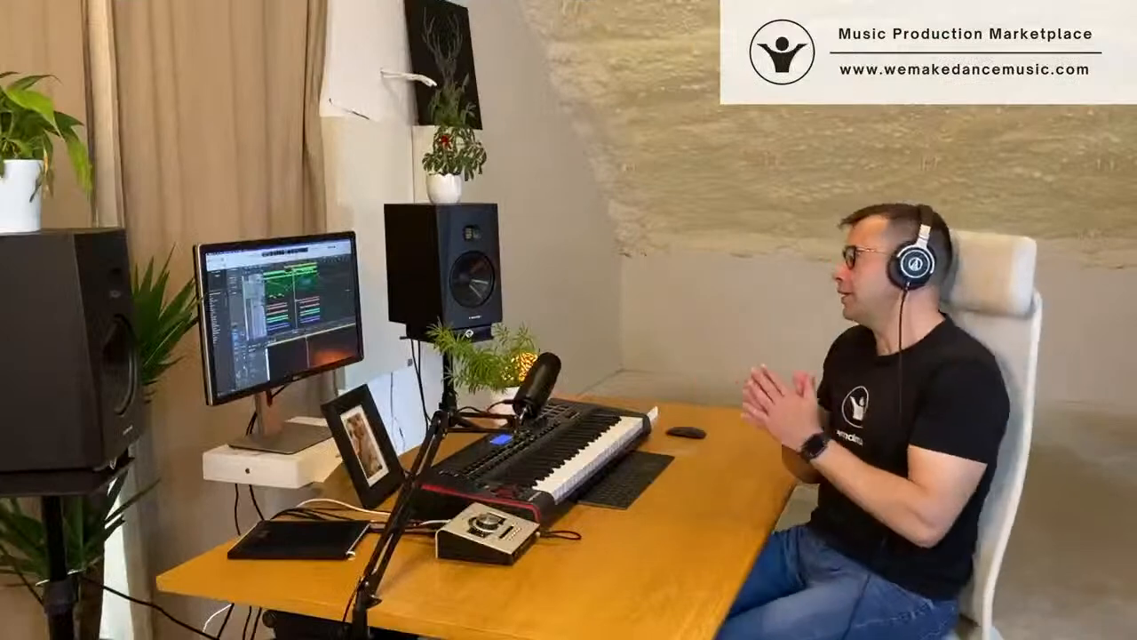